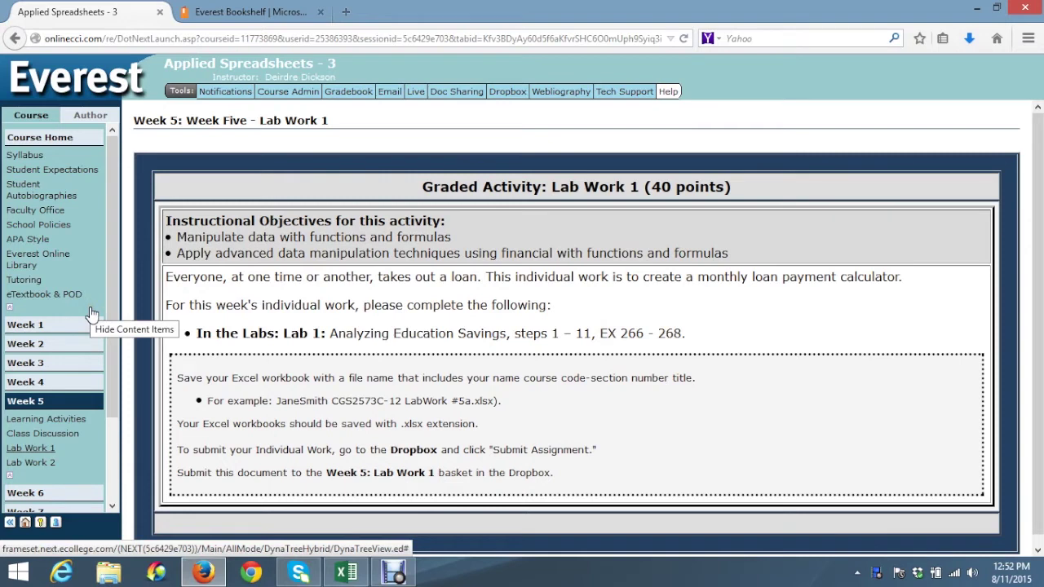
# Jump the Excel eTextbook to page EX 266 and scroll down to the Lab 1: Analyzing Education Savings exercise
pyautogui.click(225, 12)
pyautogui.click(655, 542)
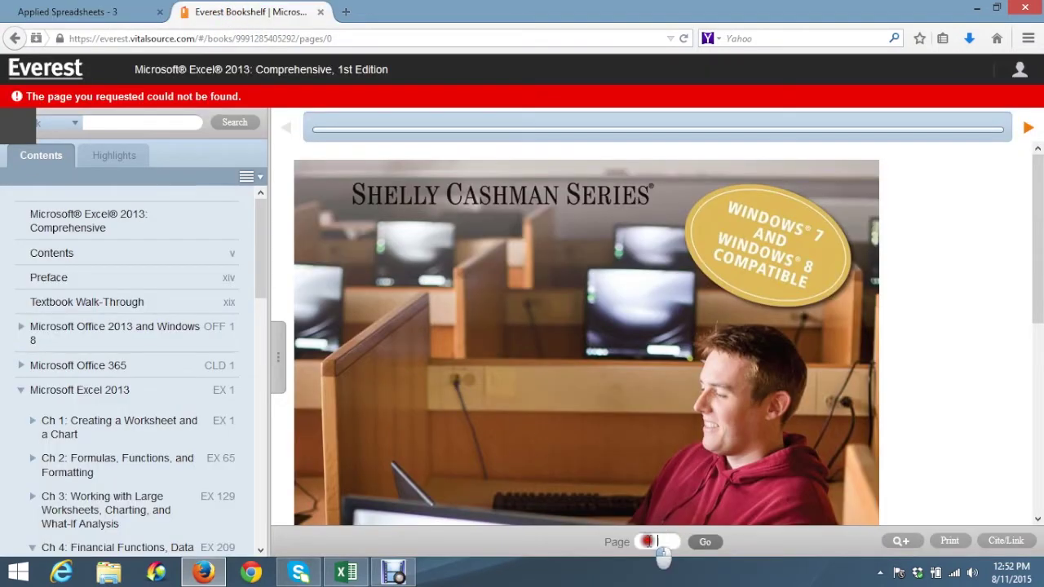
pyautogui.write('EX 2')
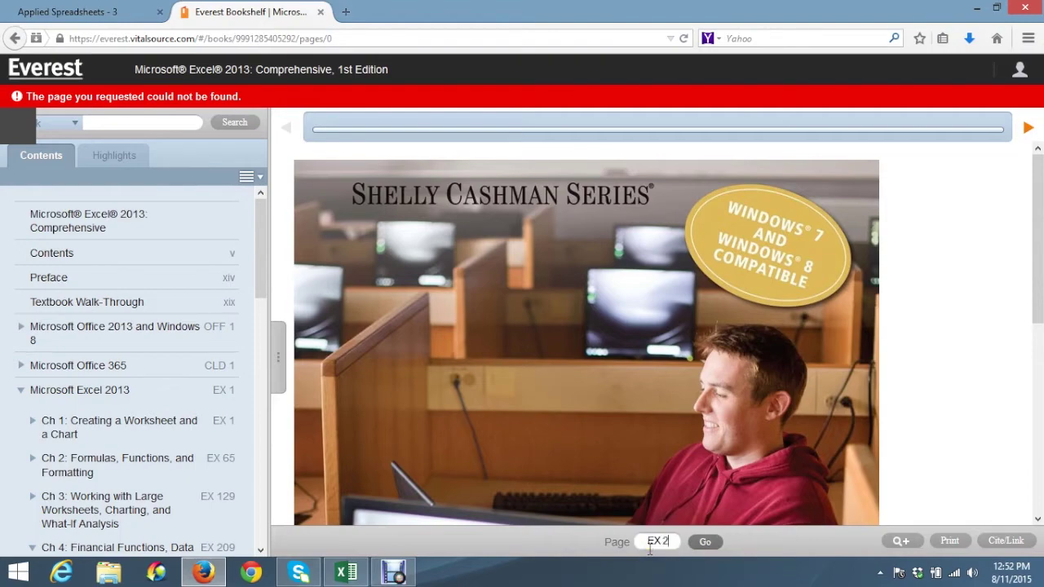
pyautogui.write('66')
pyautogui.press('Return')
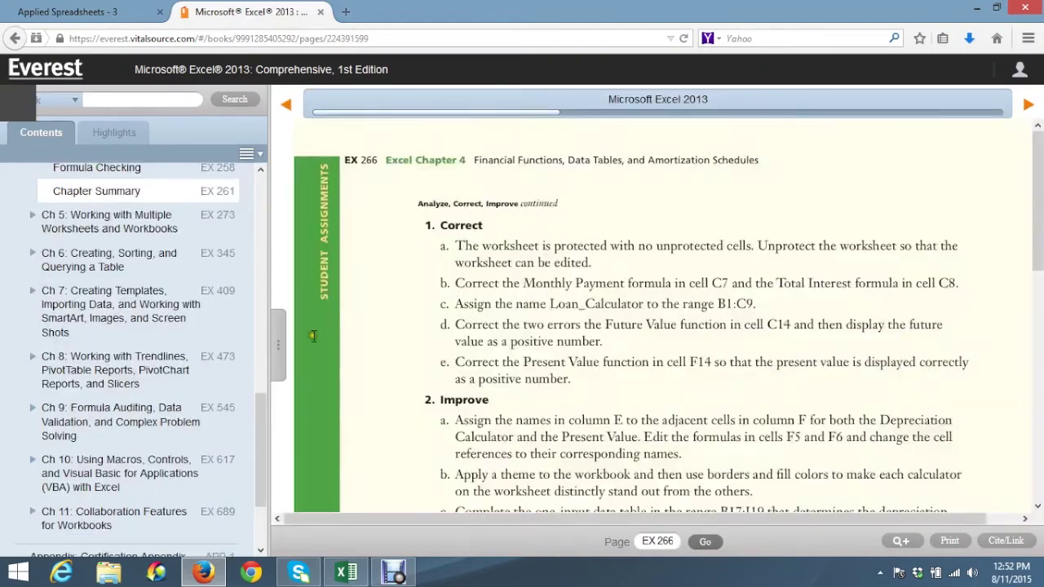
pyautogui.click(279, 343)
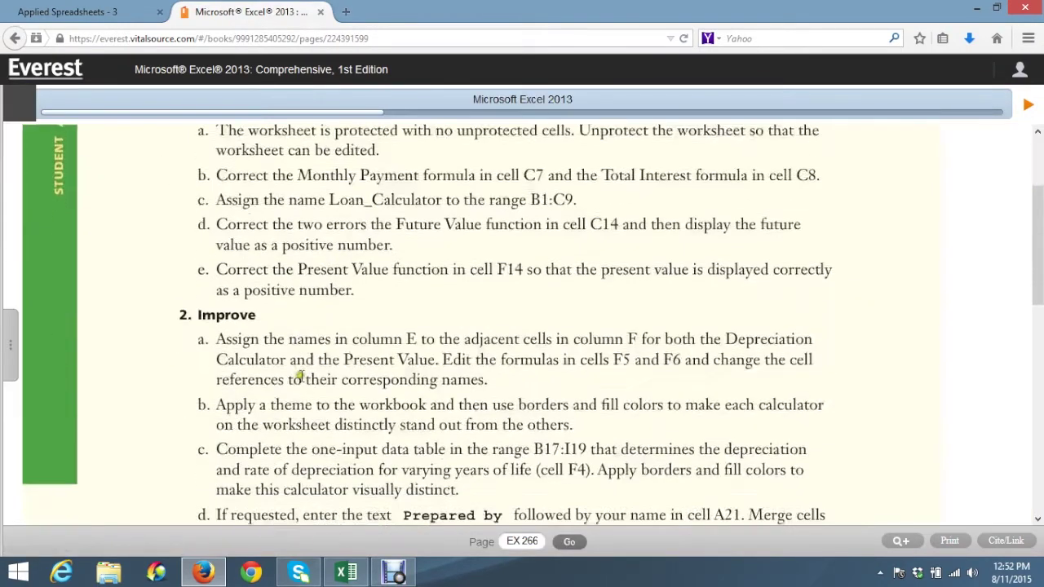
pyautogui.scroll(-6, 300, 375)
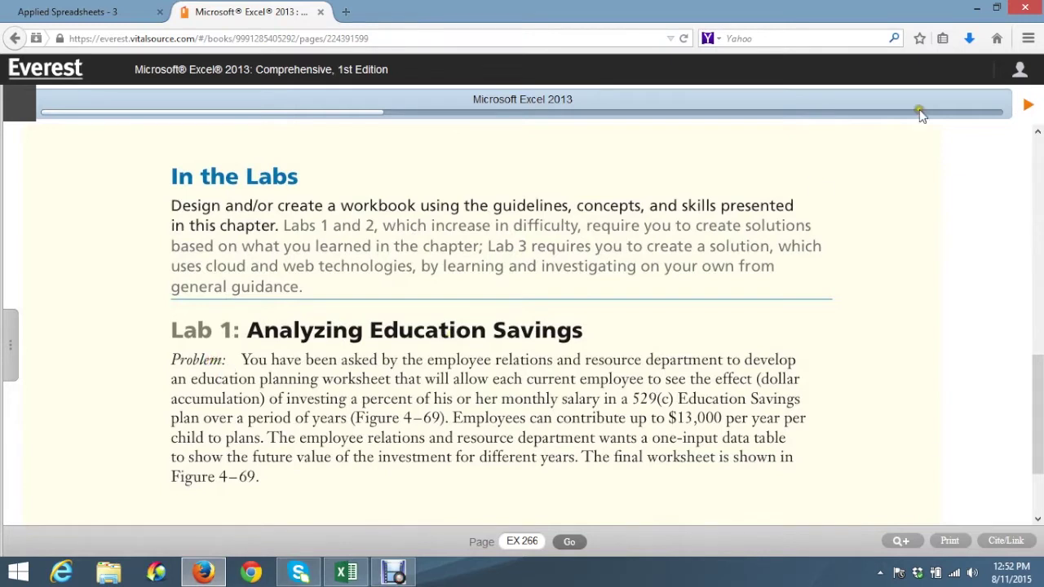
# Go to page EX 267 and scroll past Figure 4–69 to the lab's numbered instructions
pyautogui.click(1027, 104)
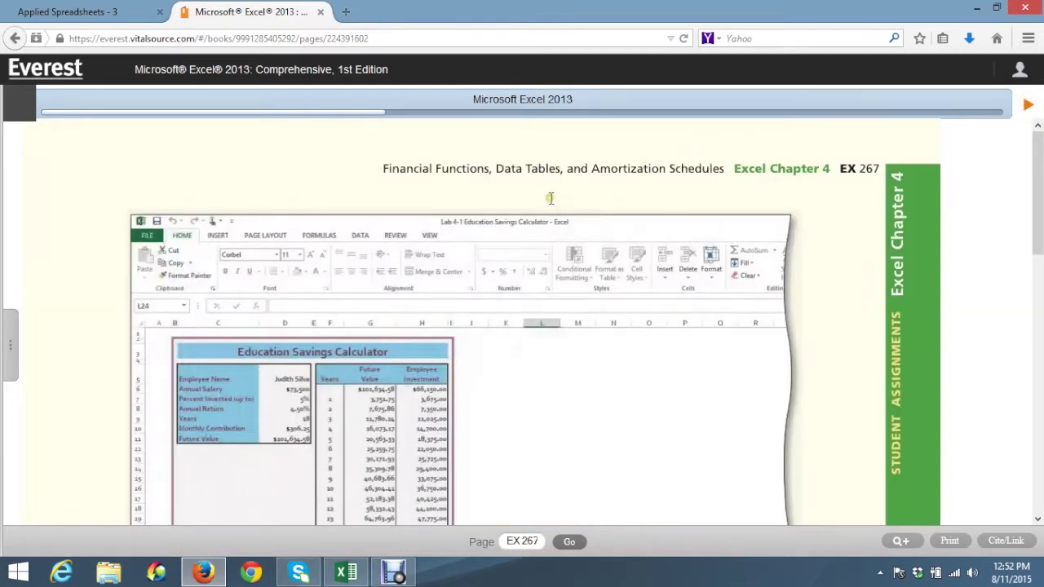
pyautogui.scroll(-2, 550, 198)
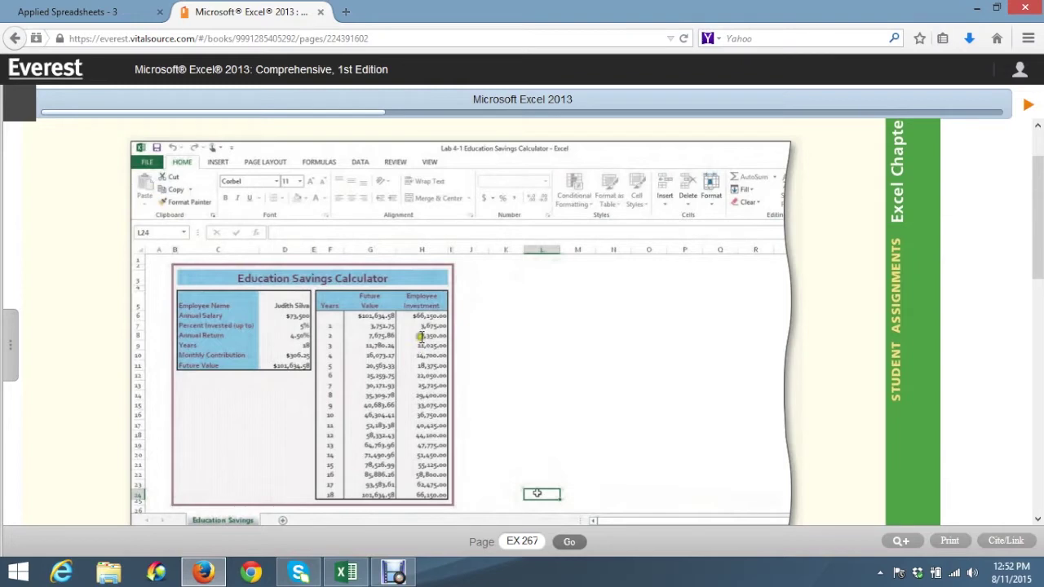
pyautogui.scroll(-4, 420, 336)
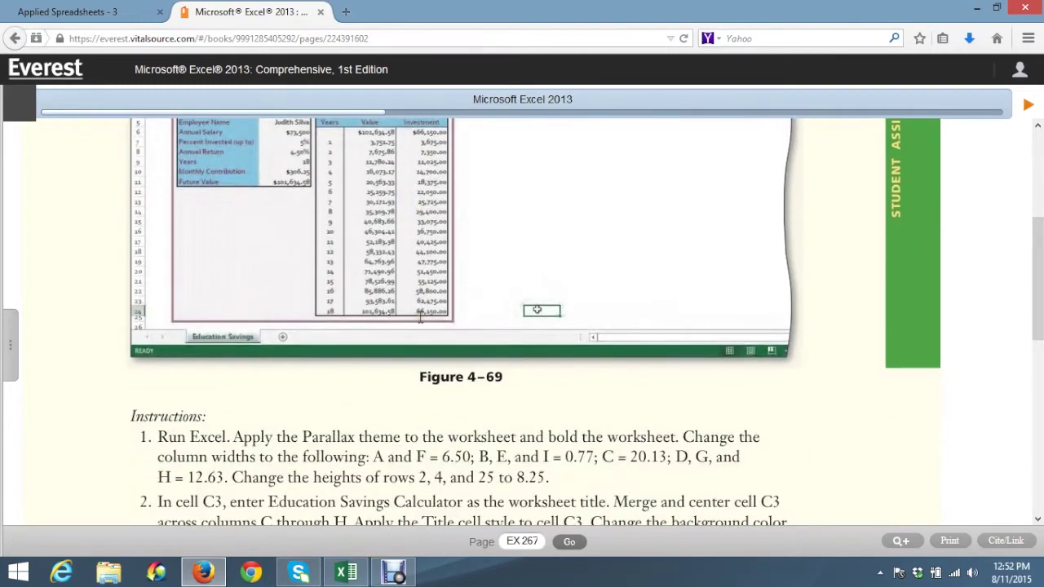
pyautogui.scroll(-2, 421, 320)
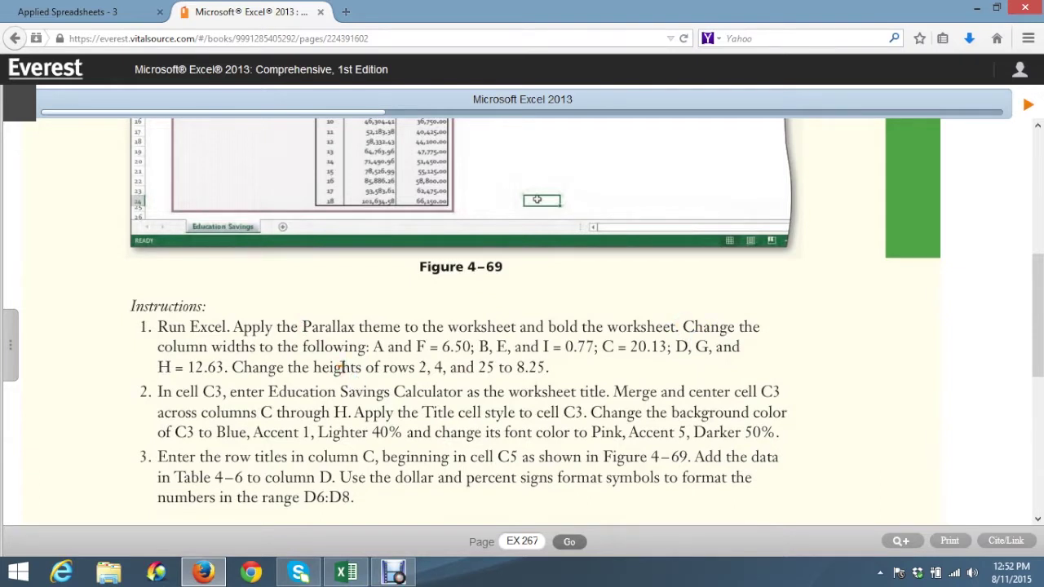
# In the blank Excel workbook, apply the Parallax theme from Page Layout
pyautogui.click(347, 574)
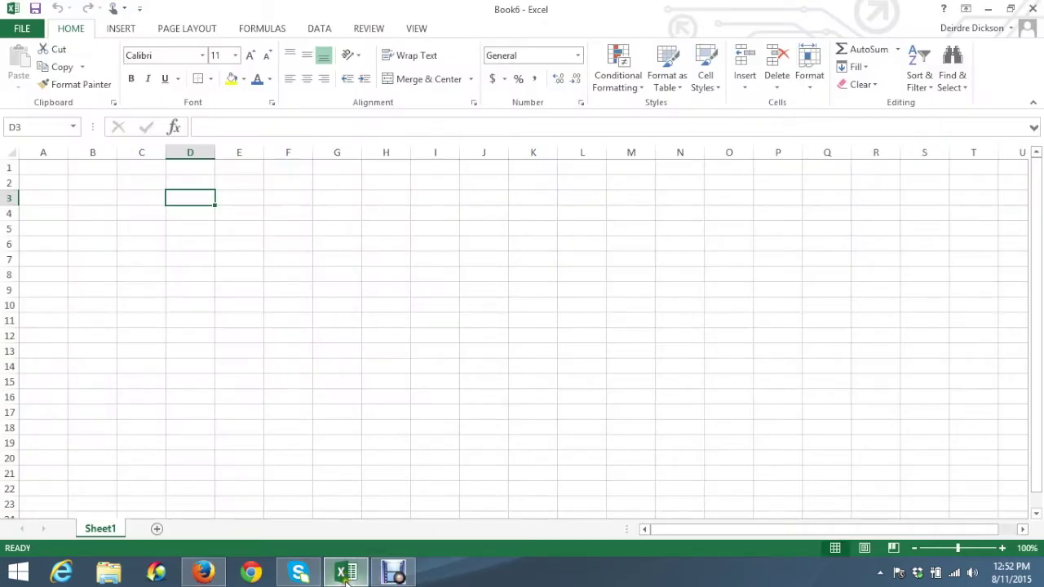
pyautogui.click(187, 28)
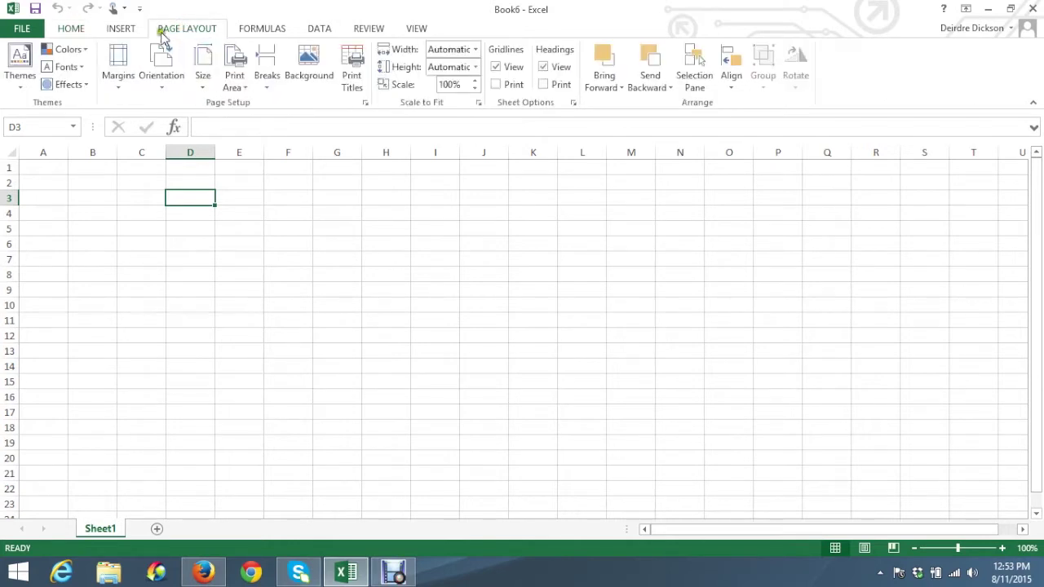
pyautogui.click(20, 88)
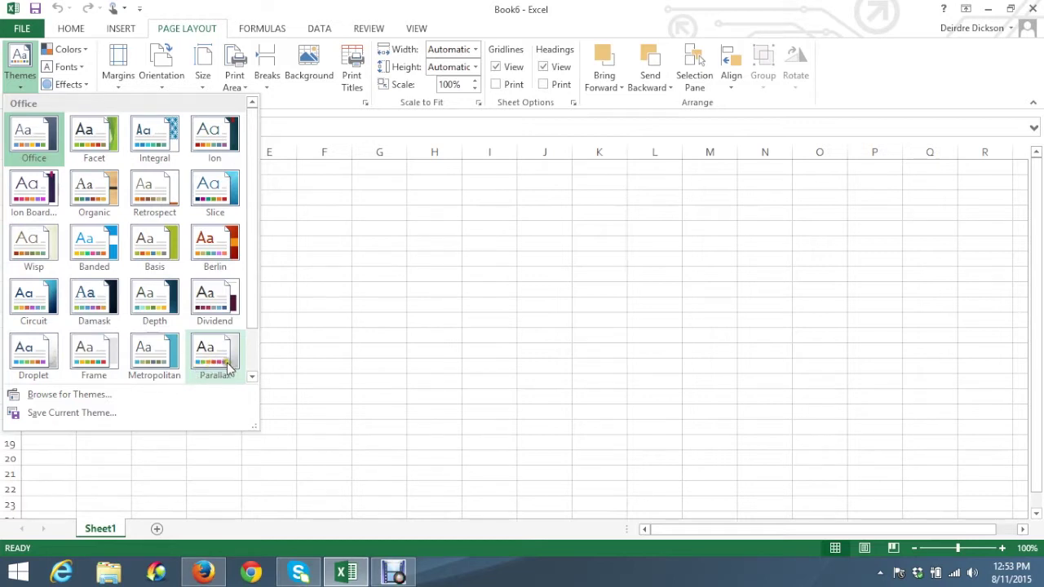
pyautogui.click(227, 368)
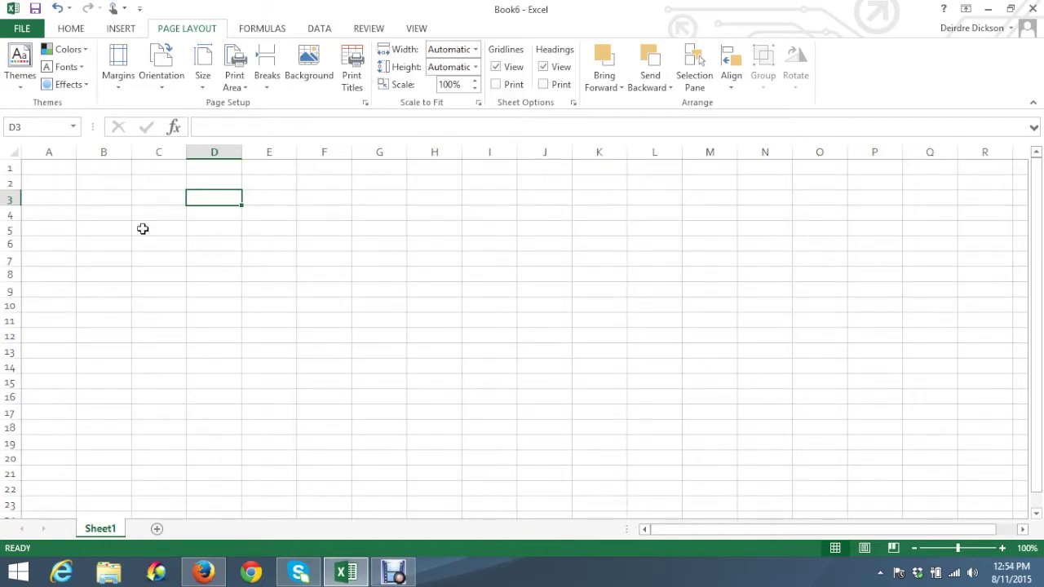
# Set column A's width to 6.50
pyautogui.click(57, 199)
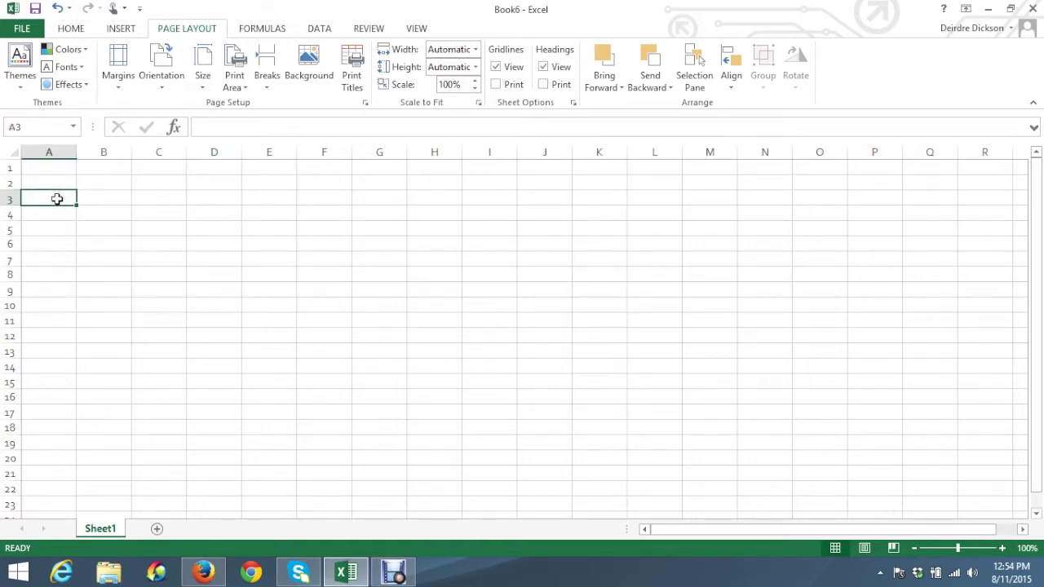
pyautogui.click(57, 364)
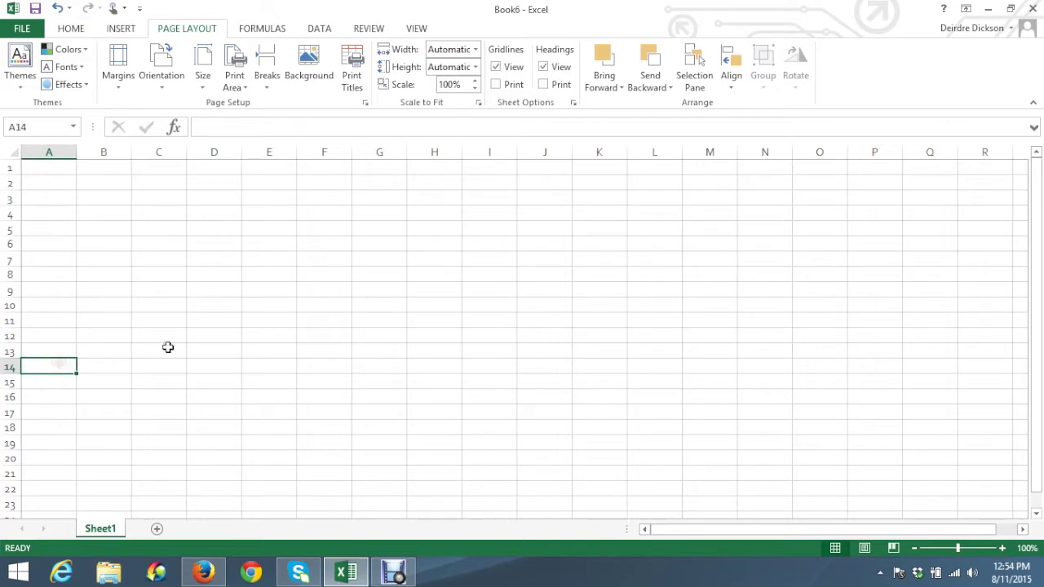
pyautogui.click(71, 29)
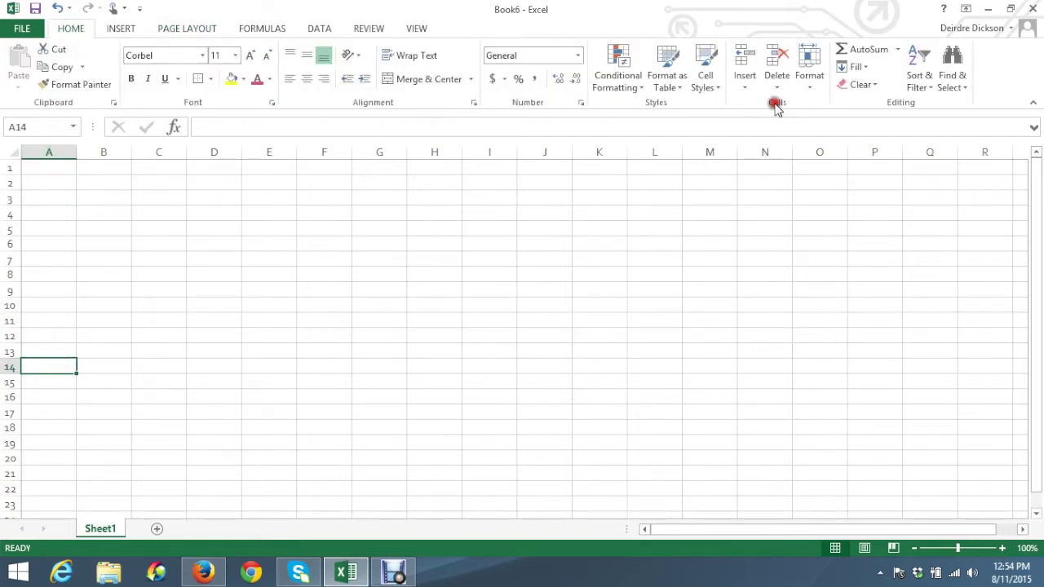
pyautogui.click(809, 91)
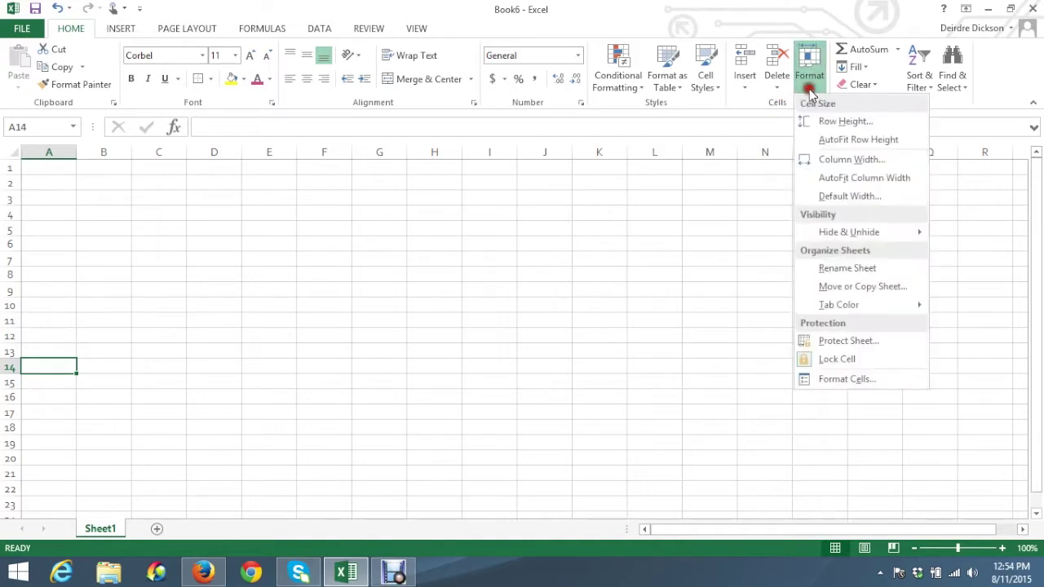
pyautogui.click(815, 161)
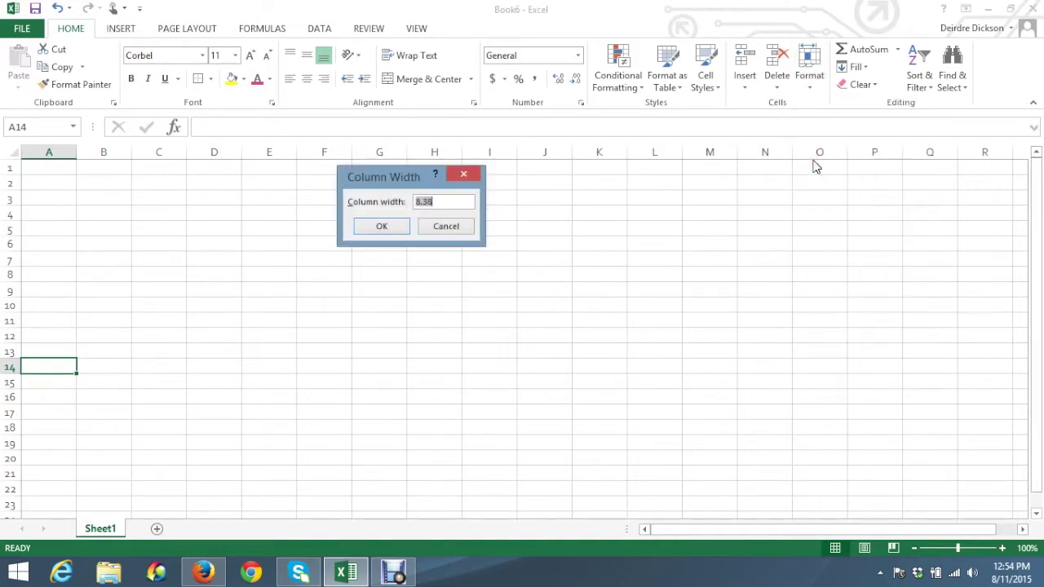
pyautogui.write('6.50')
pyautogui.click(396, 228)
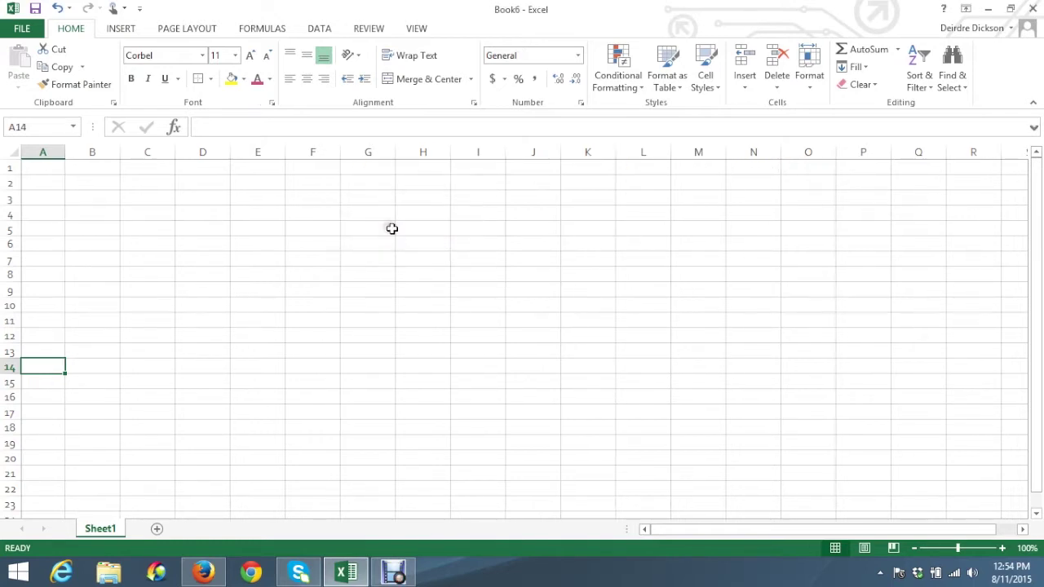
# Set column F's width to 6.50 as well
pyautogui.click(317, 275)
pyautogui.click(305, 188)
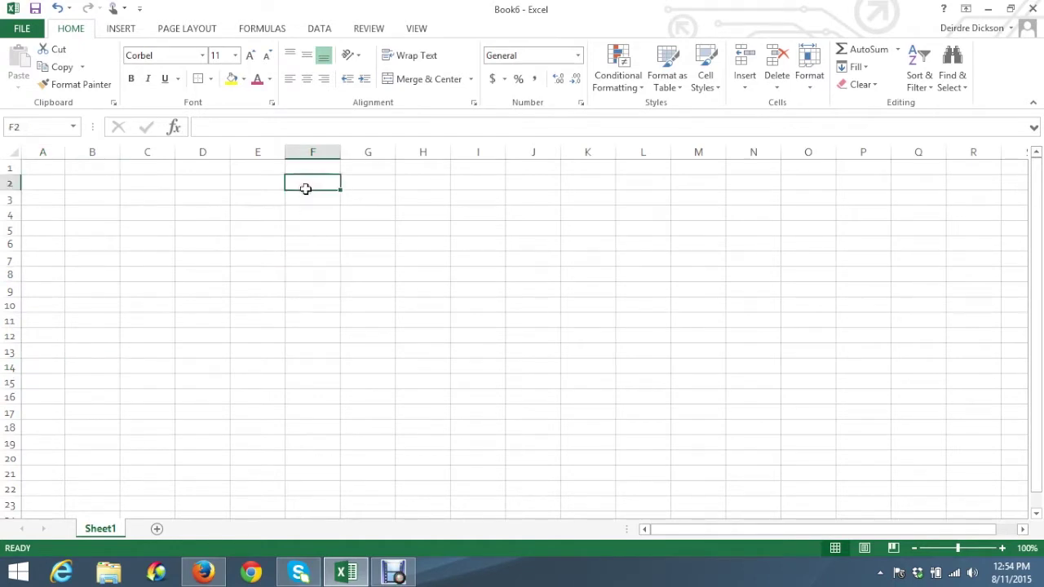
pyautogui.click(813, 88)
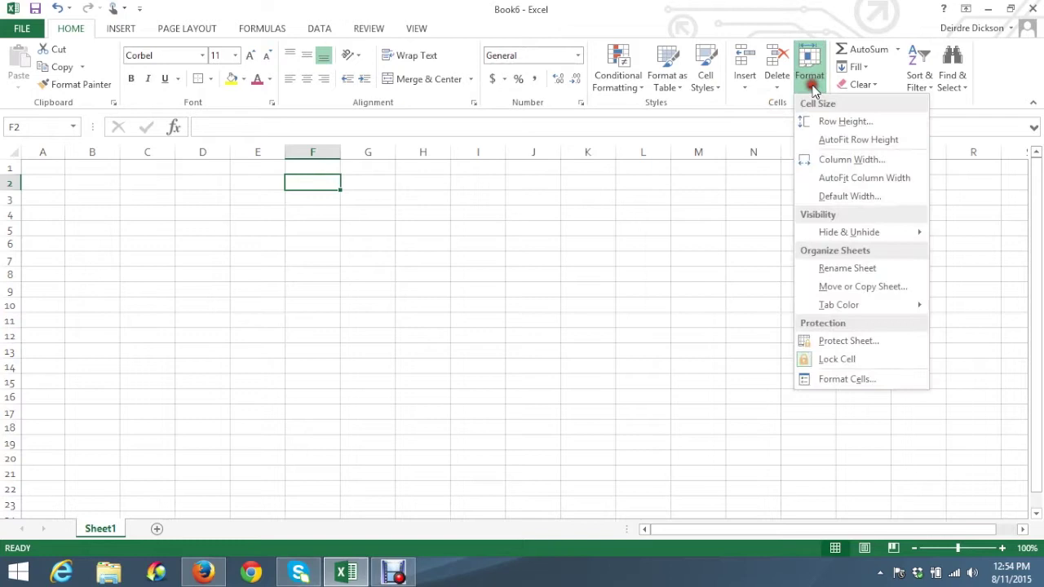
pyautogui.click(828, 159)
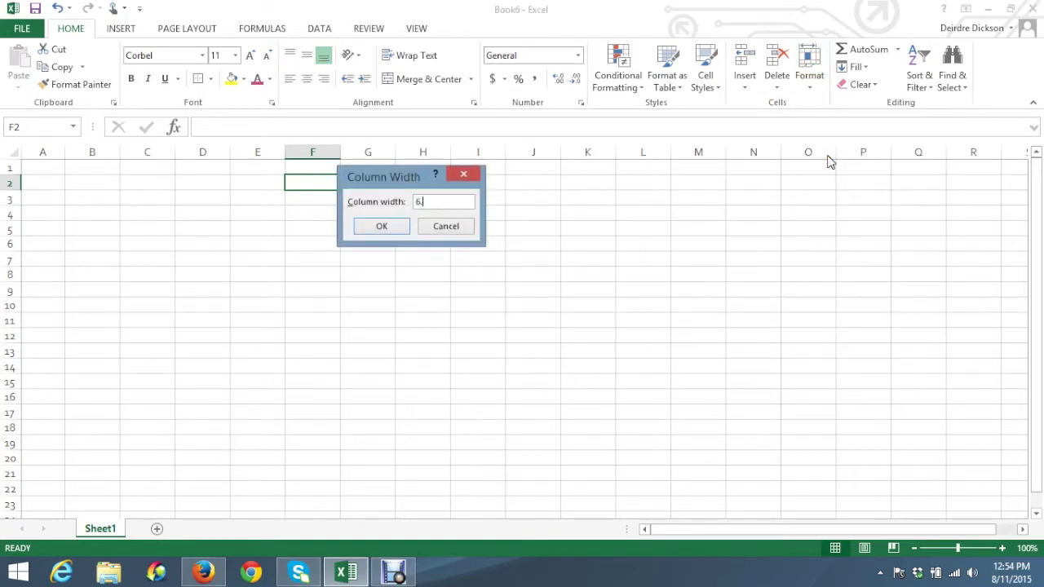
pyautogui.click(375, 225)
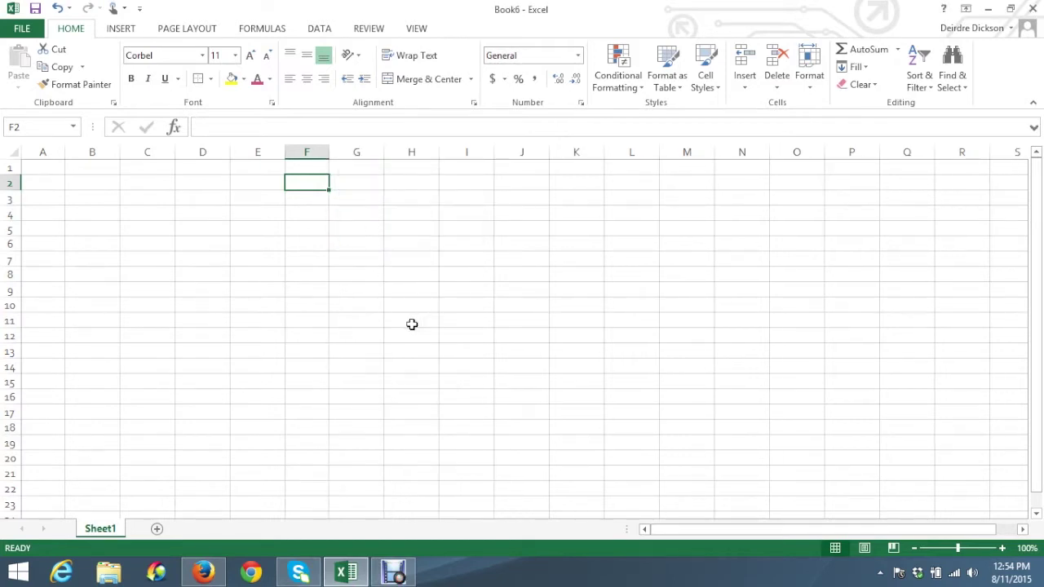
pyautogui.click(93, 197)
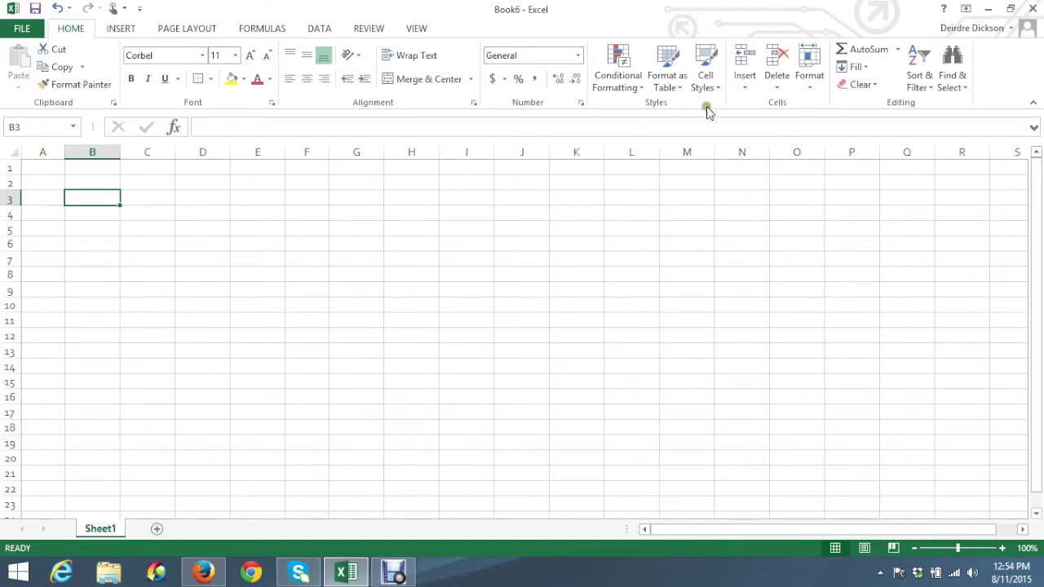
# Narrow columns B and E into thin spacer columns of about .75 and .77 width
pyautogui.click(812, 87)
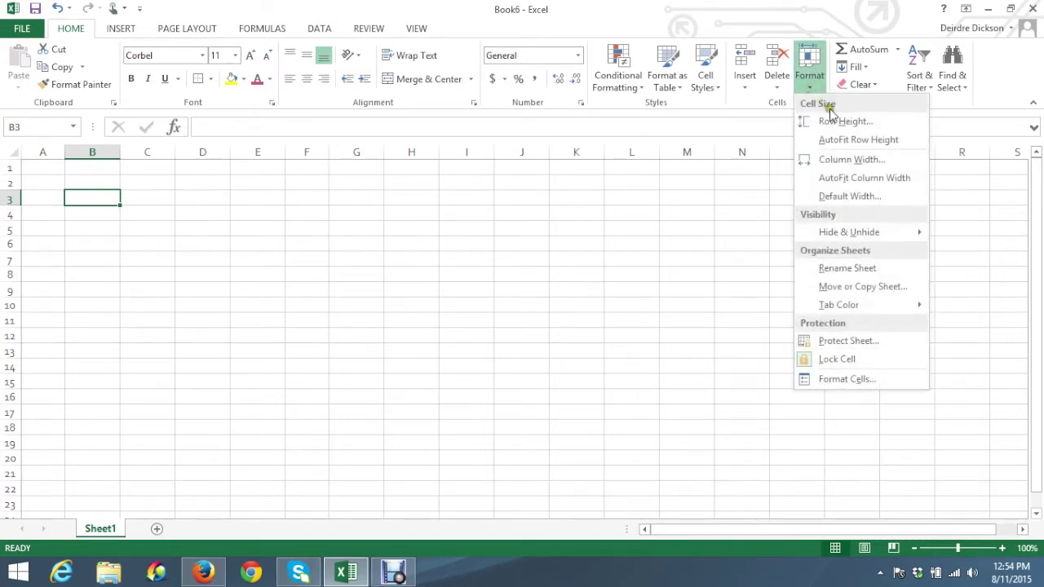
pyautogui.click(849, 161)
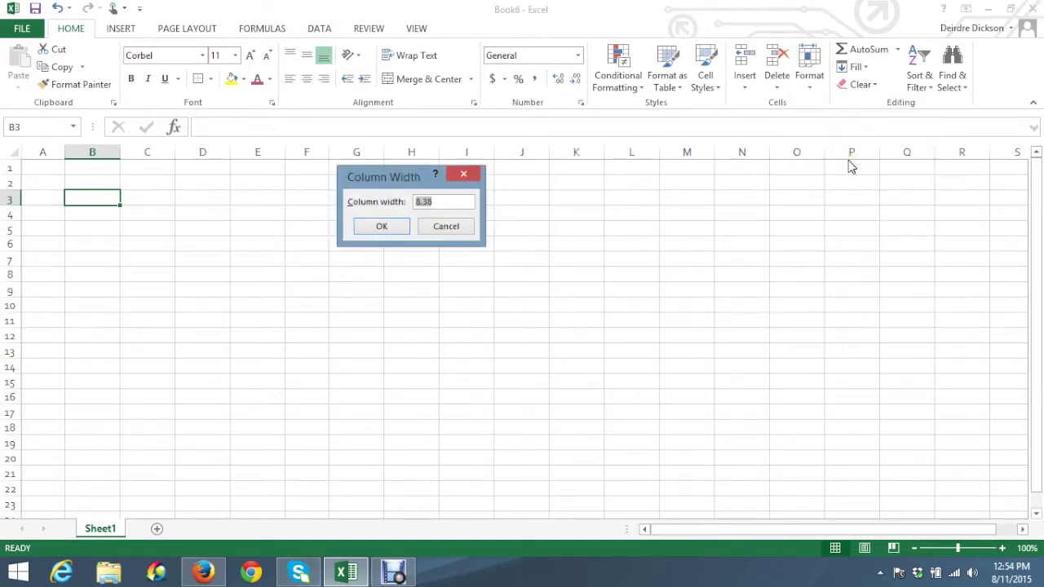
pyautogui.write('.75')
pyautogui.click(396, 228)
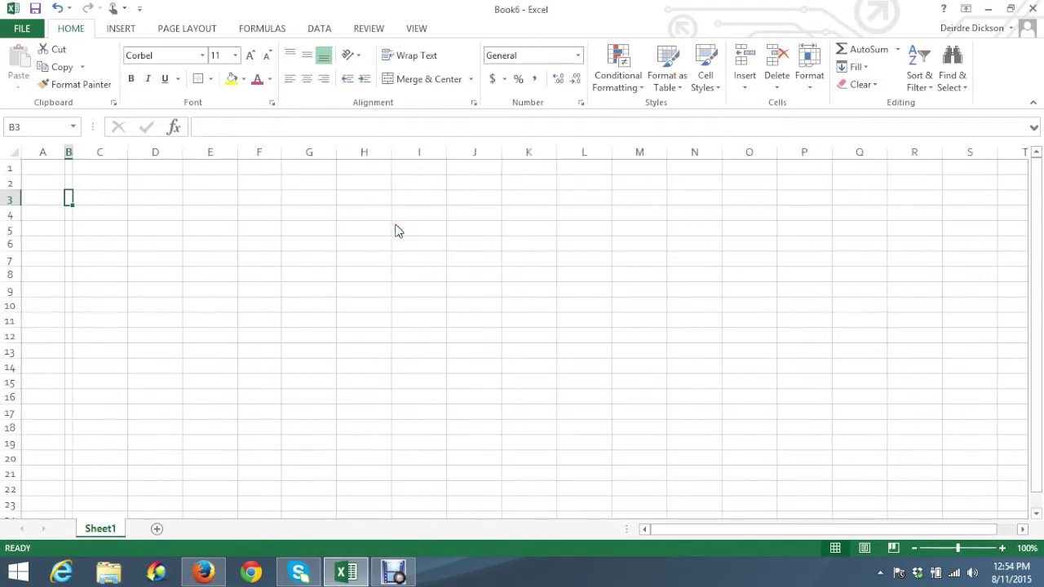
pyautogui.click(213, 194)
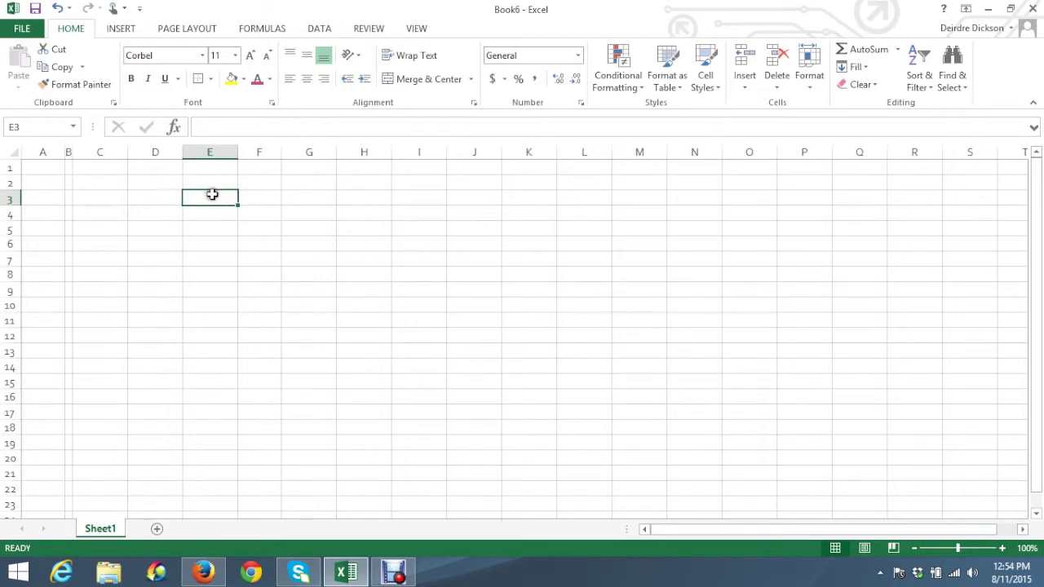
pyautogui.click(810, 91)
pyautogui.click(835, 158)
pyautogui.press('BackSpace')
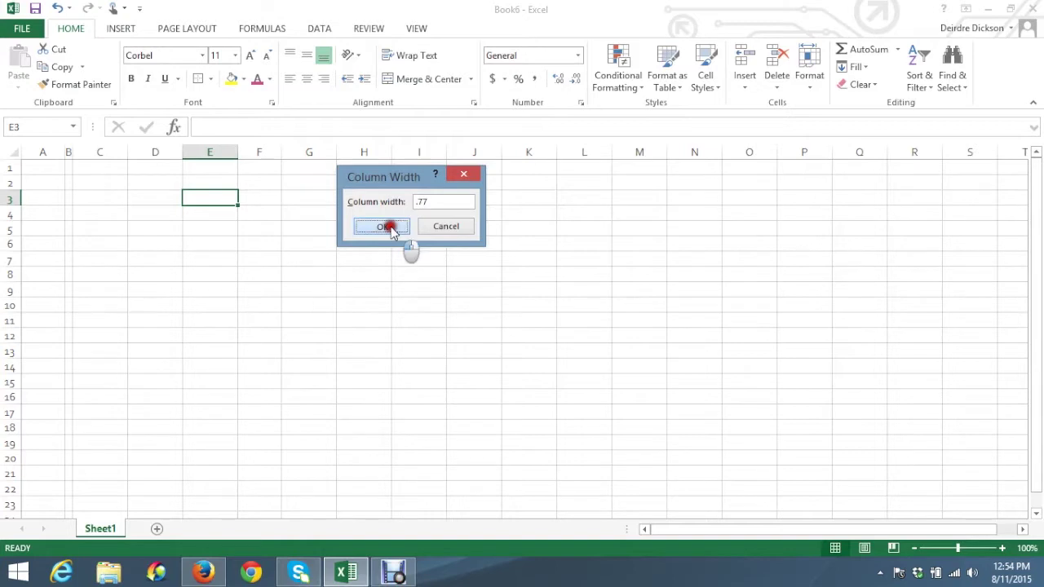
pyautogui.click(393, 228)
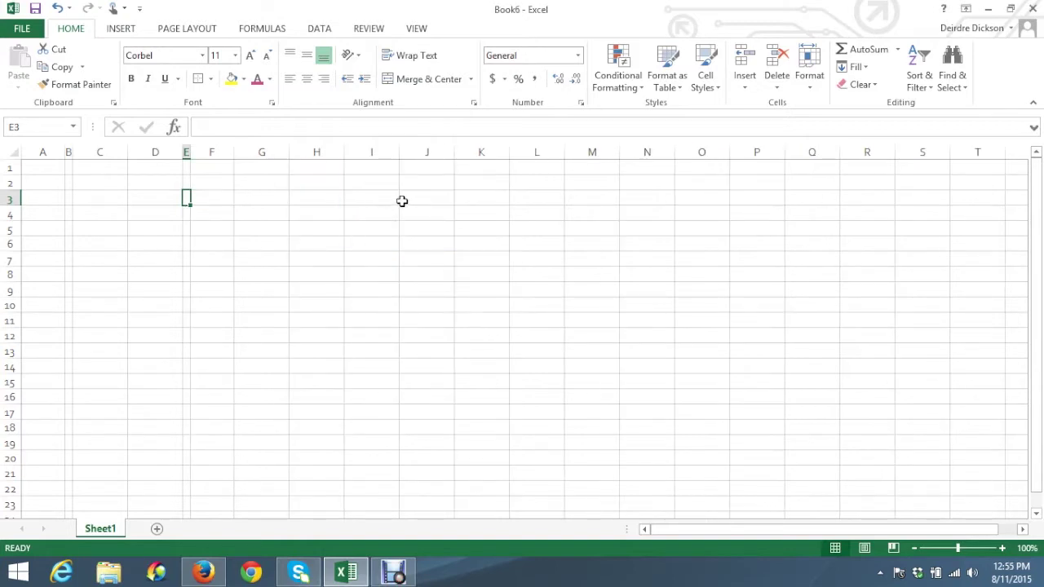
# Make column I a 0.77-wide spacer column
pyautogui.click(365, 222)
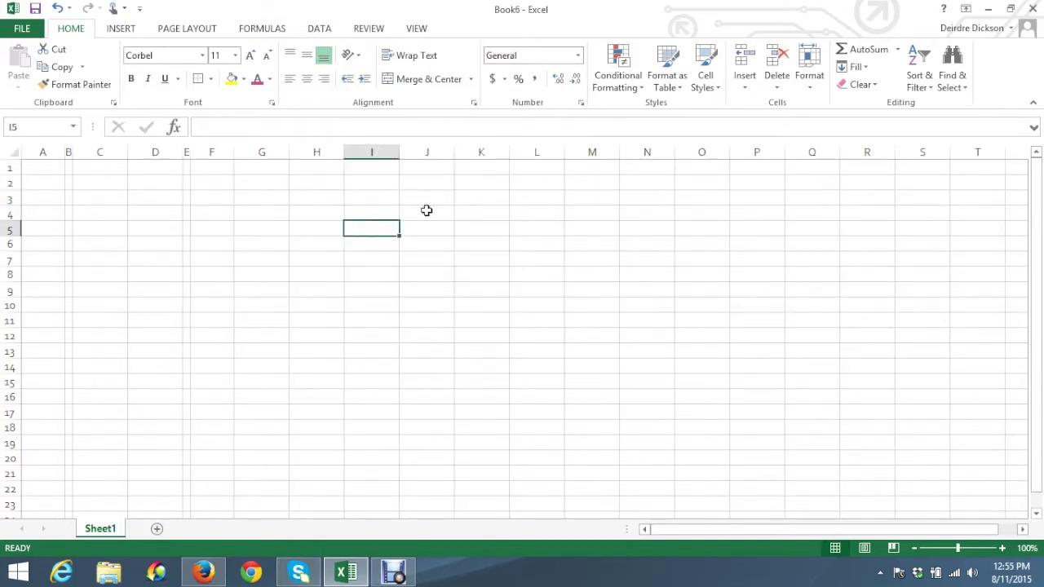
pyautogui.click(811, 82)
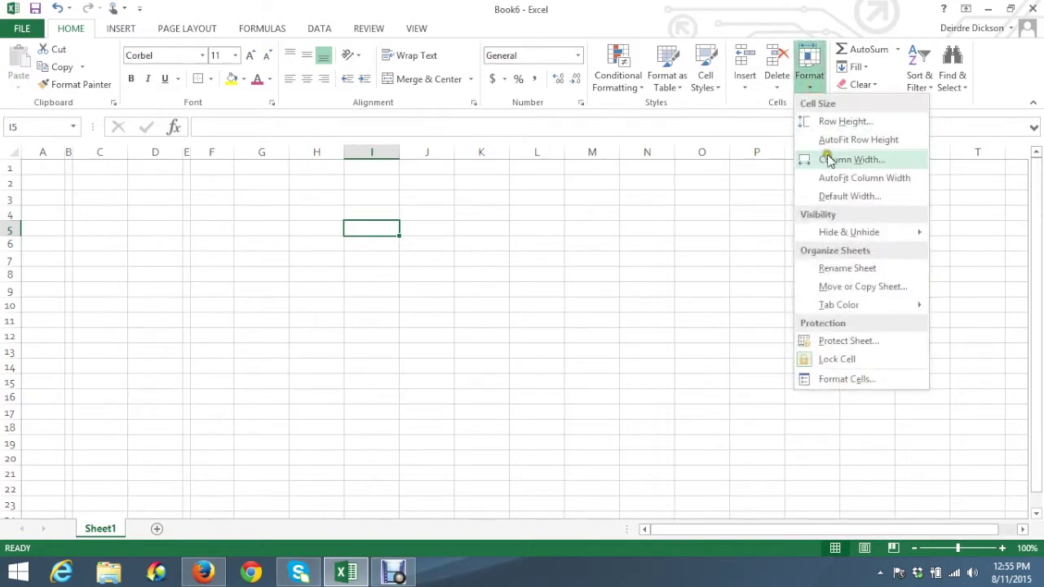
pyautogui.click(827, 159)
pyautogui.write('77')
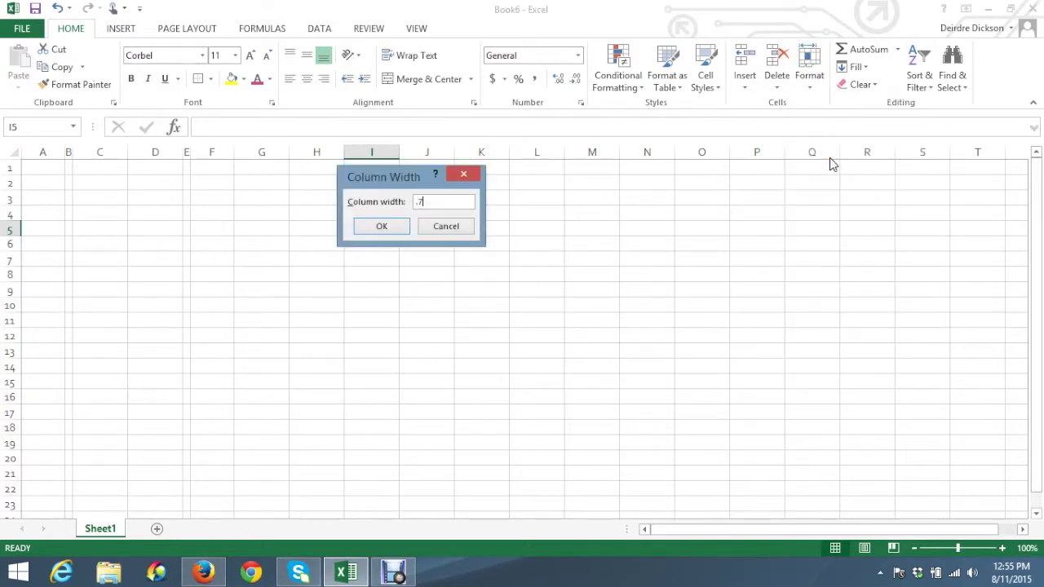
pyautogui.click(391, 229)
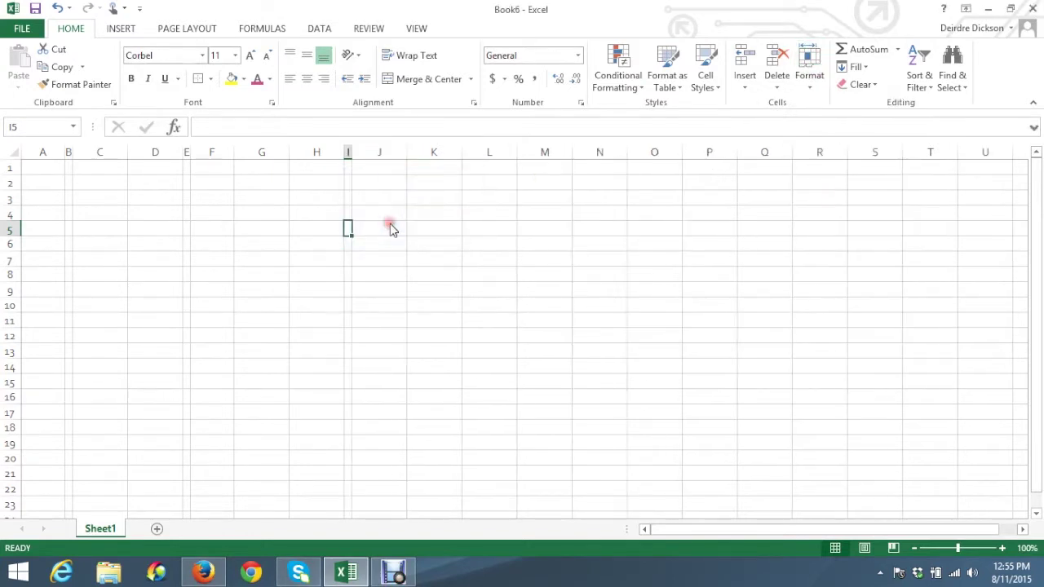
pyautogui.click(100, 201)
pyautogui.click(90, 247)
pyautogui.click(97, 320)
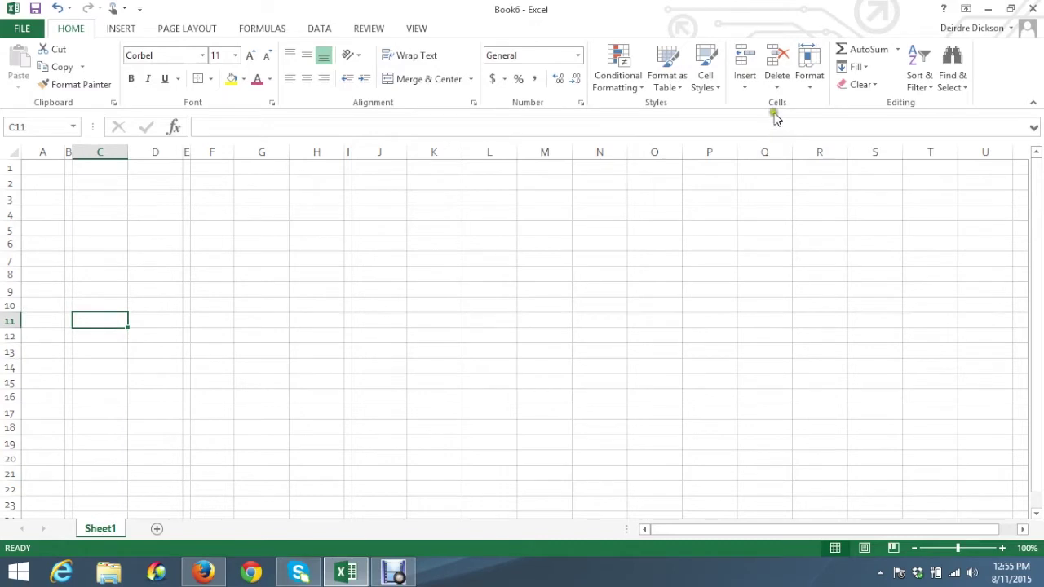
# Widen column C to 20.15 and column D to about 12.6
pyautogui.click(818, 88)
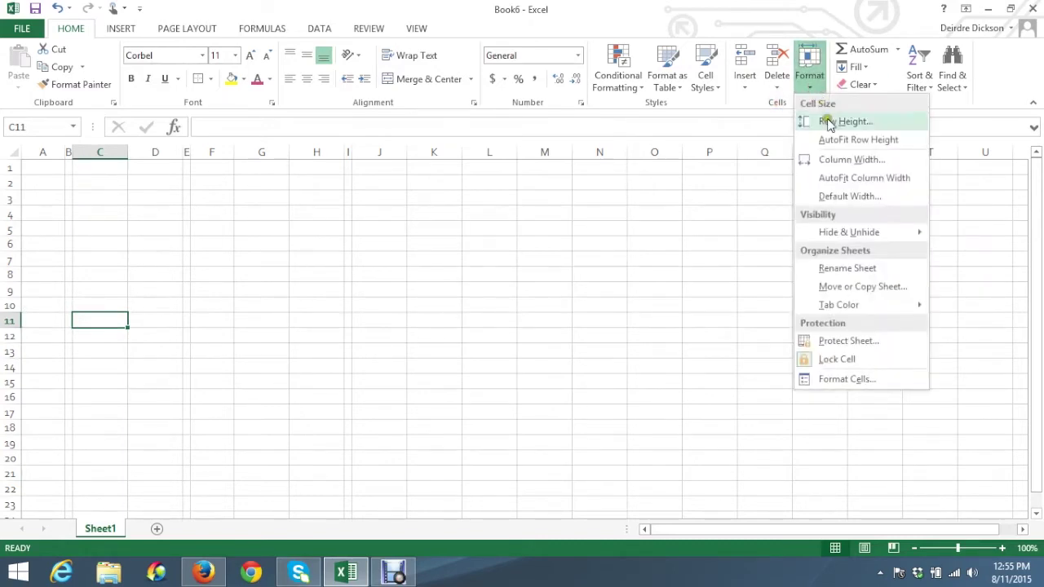
pyautogui.click(831, 160)
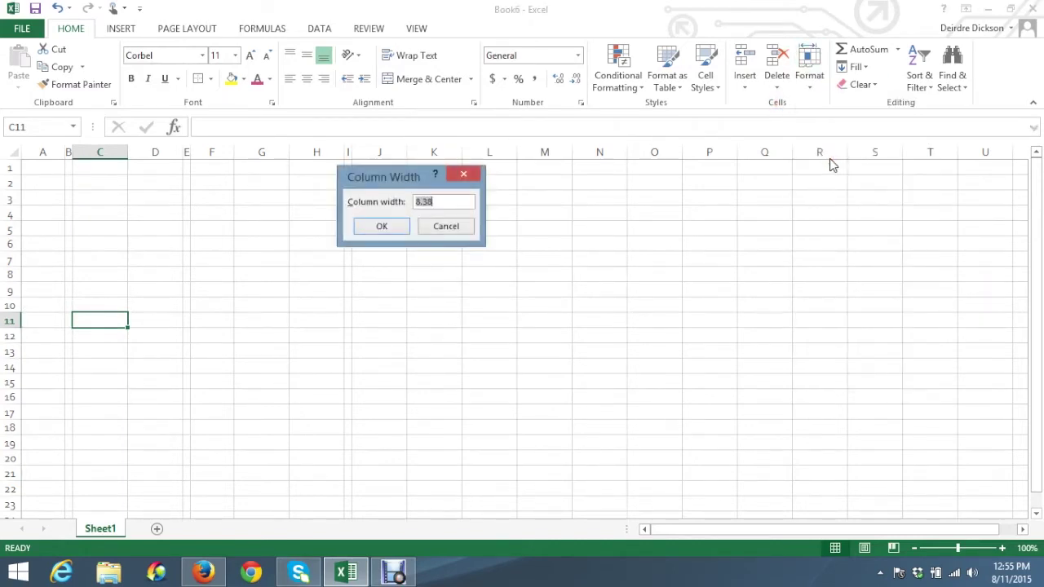
pyautogui.write('20.15')
pyautogui.click(381, 226)
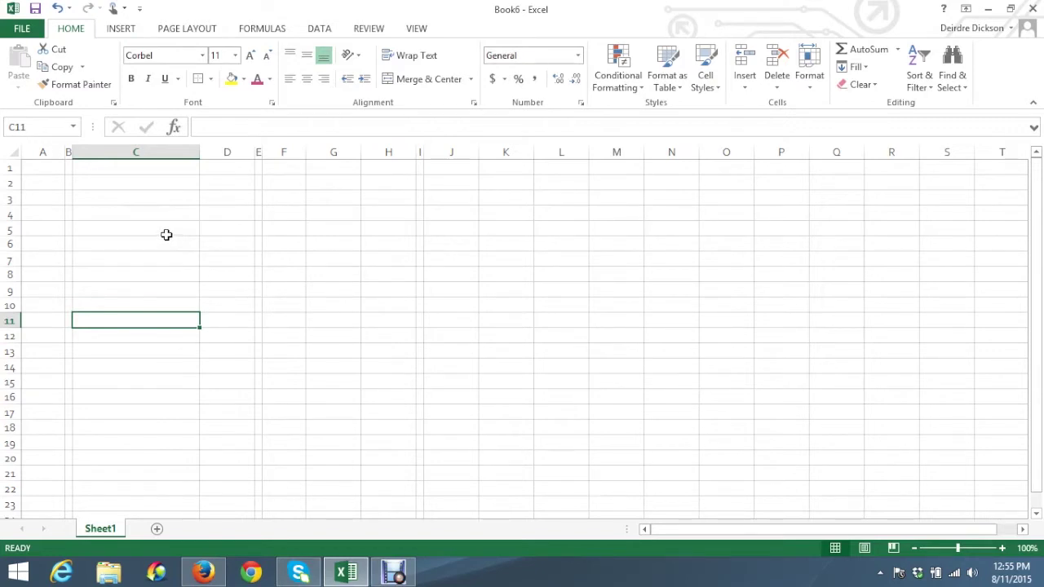
pyautogui.click(228, 226)
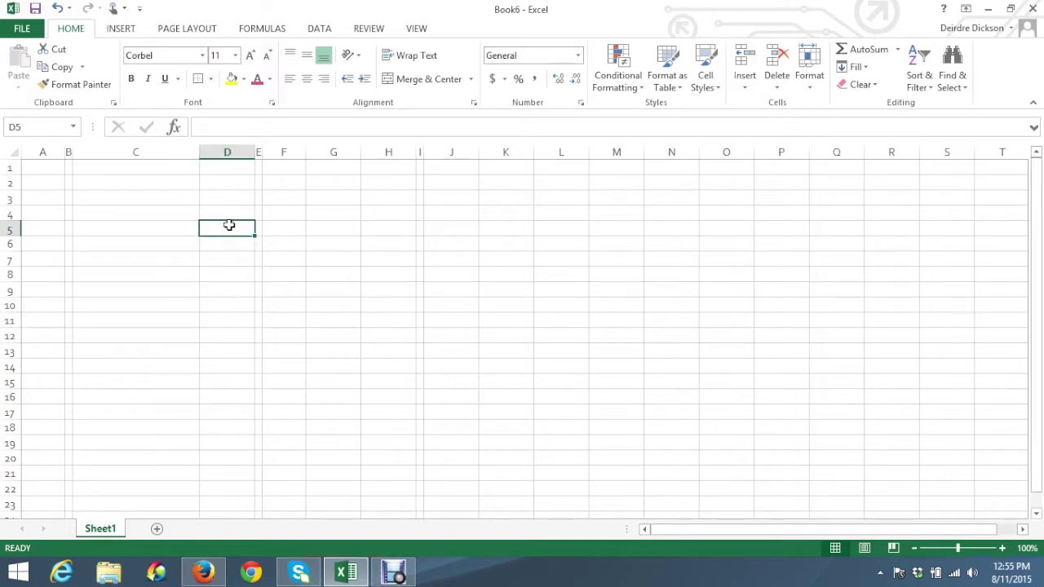
pyautogui.click(808, 61)
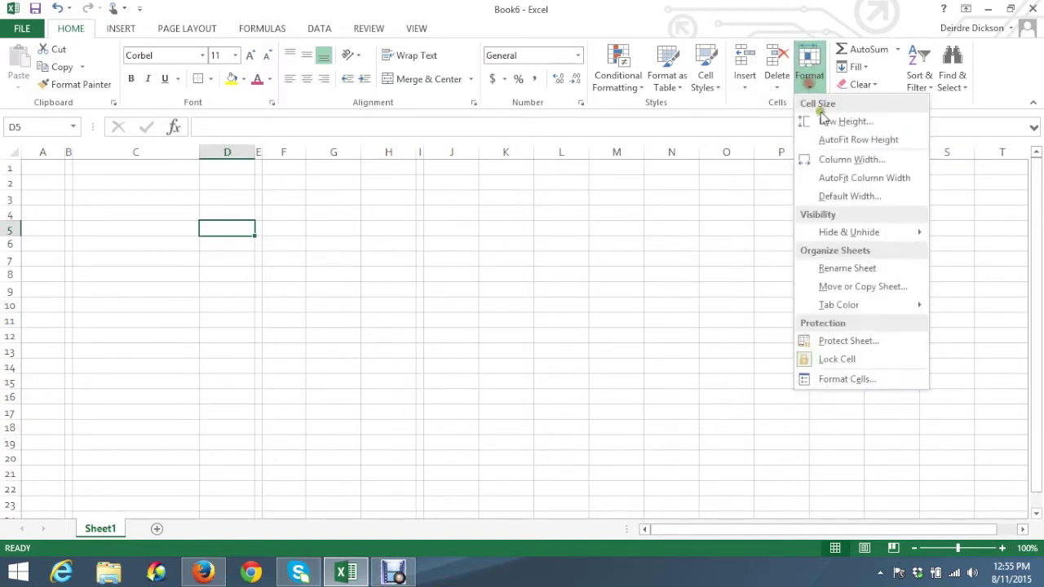
pyautogui.click(842, 159)
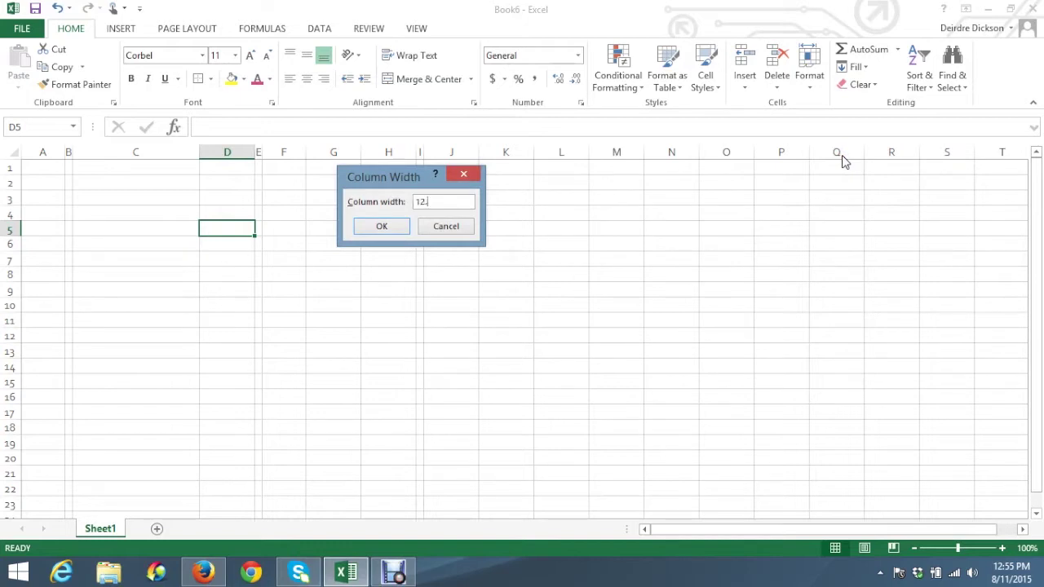
pyautogui.click(380, 227)
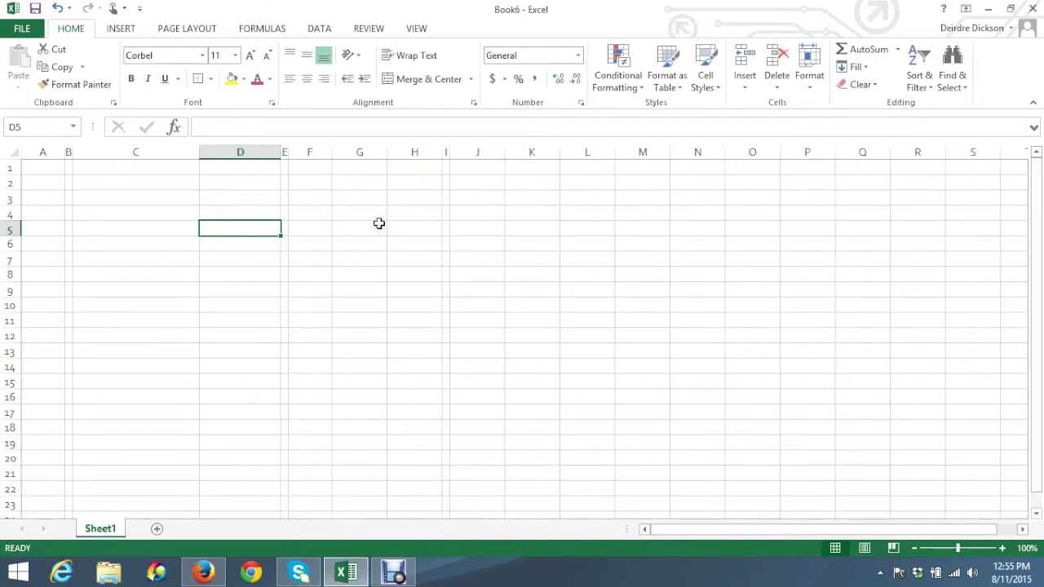
# Set columns G and H together to a width of 12.63
pyautogui.click(351, 228)
pyautogui.moveTo(351, 228); pyautogui.dragTo(396, 224)
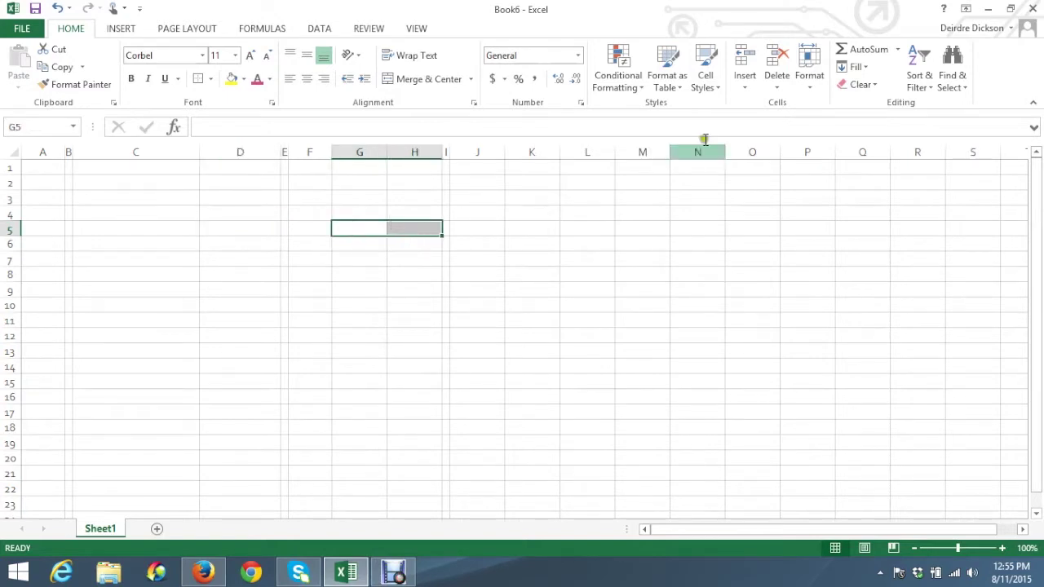
pyautogui.click(810, 81)
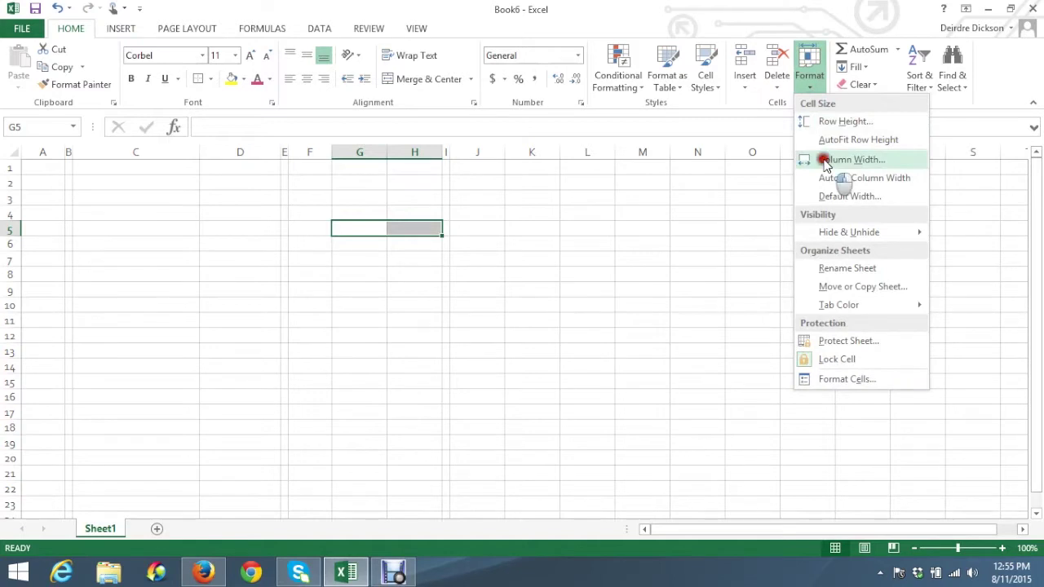
pyautogui.click(825, 160)
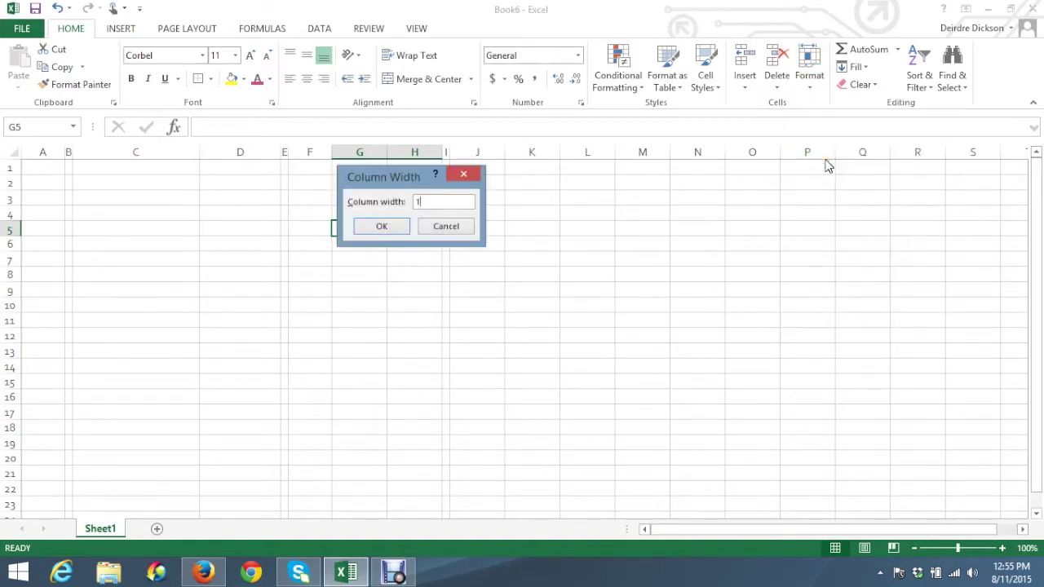
pyautogui.click(398, 231)
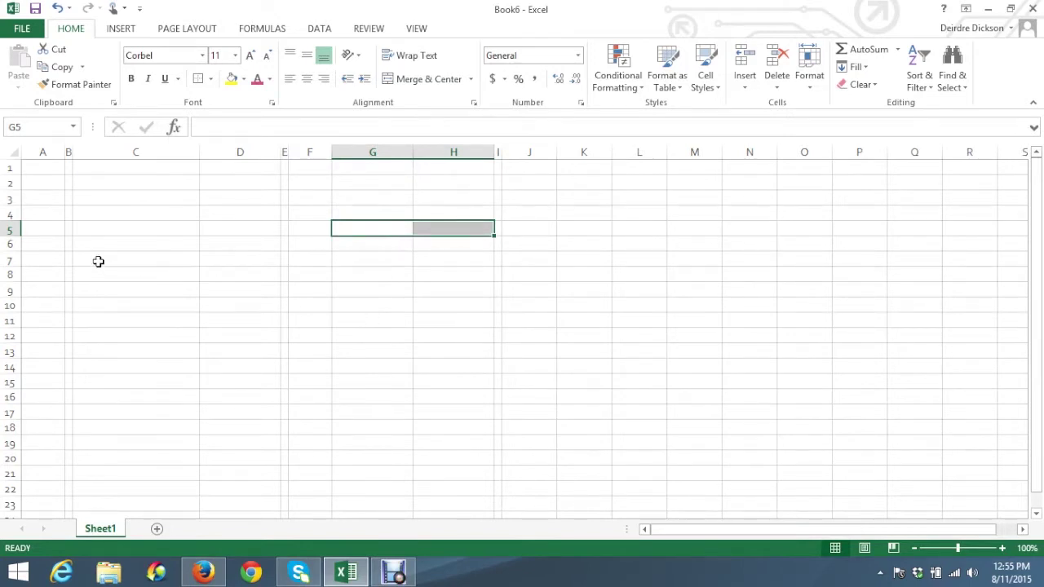
pyautogui.click(43, 184)
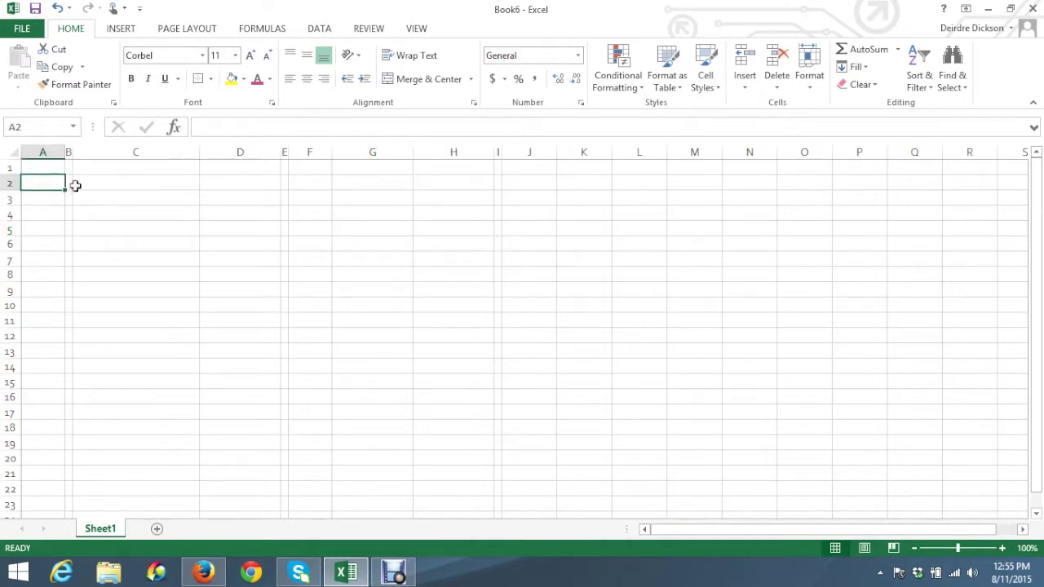
# Shrink rows 2 and 4 to a row height of 8.25
pyautogui.click(154, 186)
pyautogui.click(251, 183)
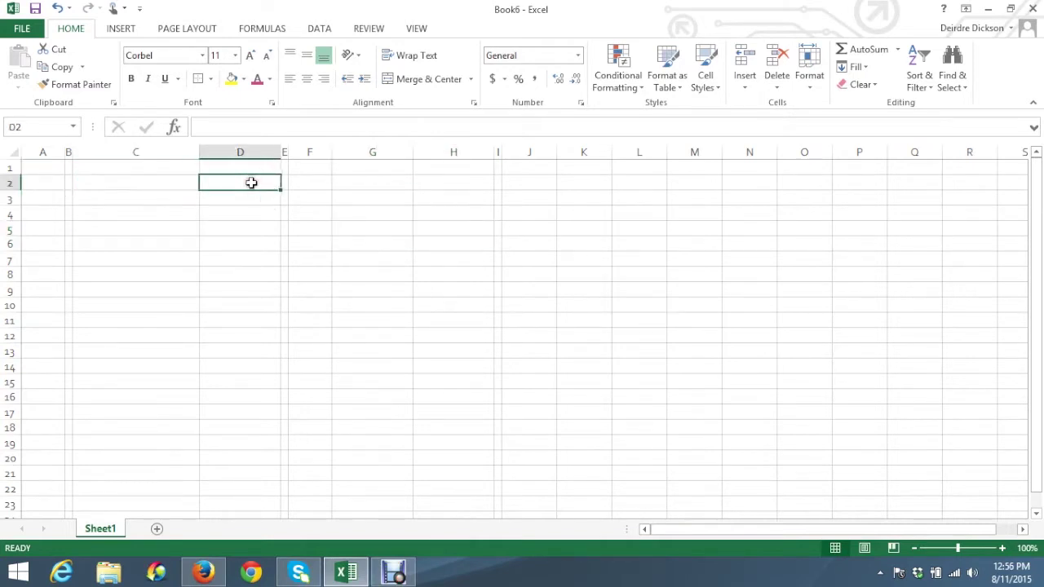
pyautogui.click(810, 88)
pyautogui.click(829, 120)
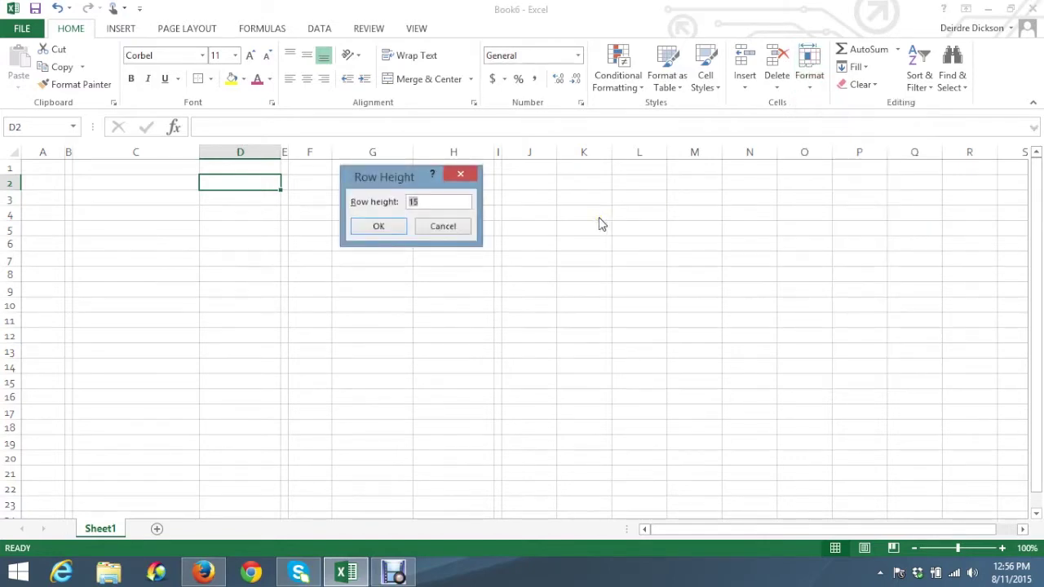
pyautogui.write('8.25')
pyautogui.click(376, 226)
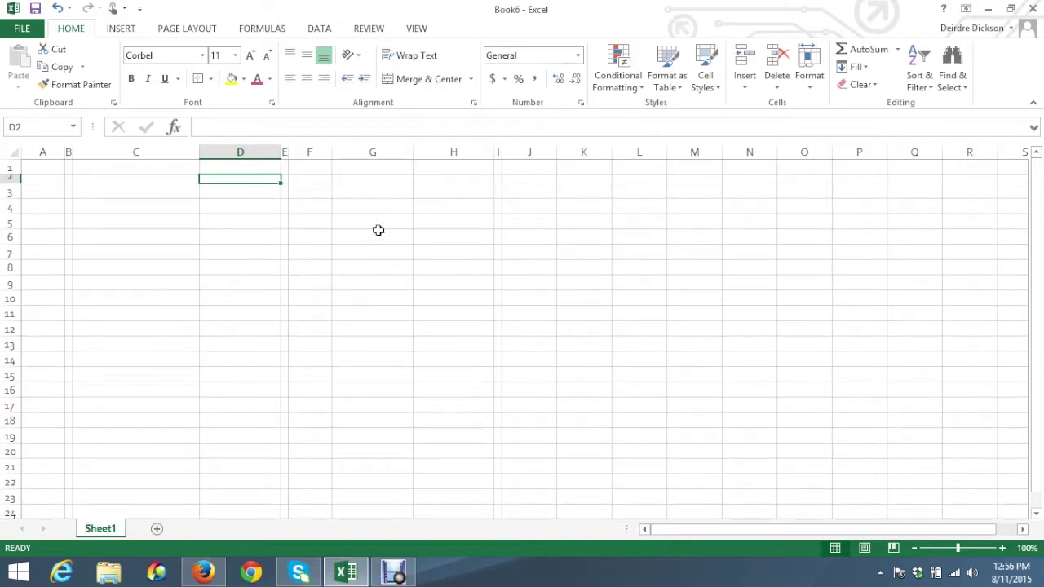
pyautogui.click(87, 209)
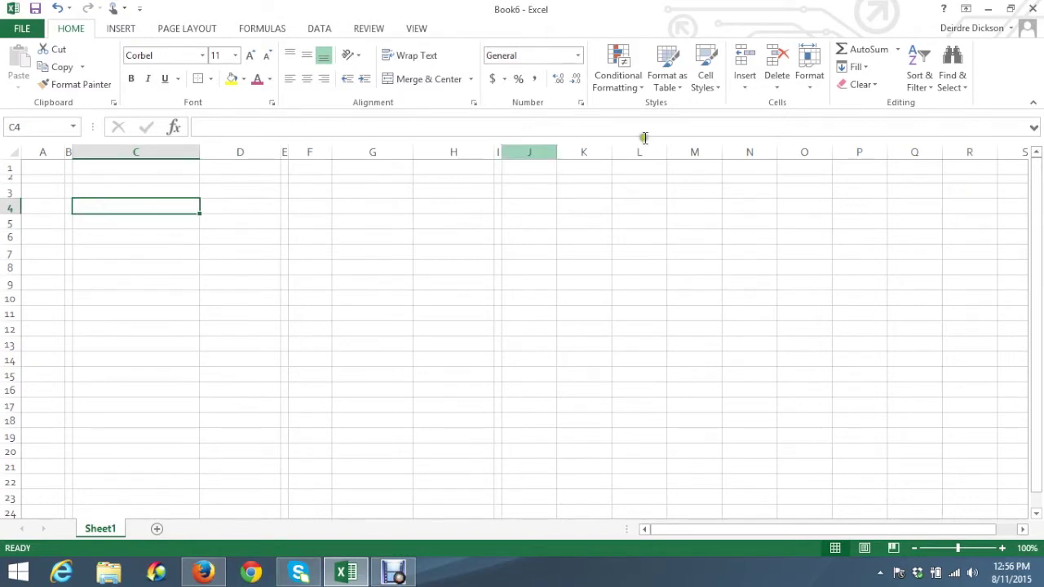
pyautogui.click(809, 88)
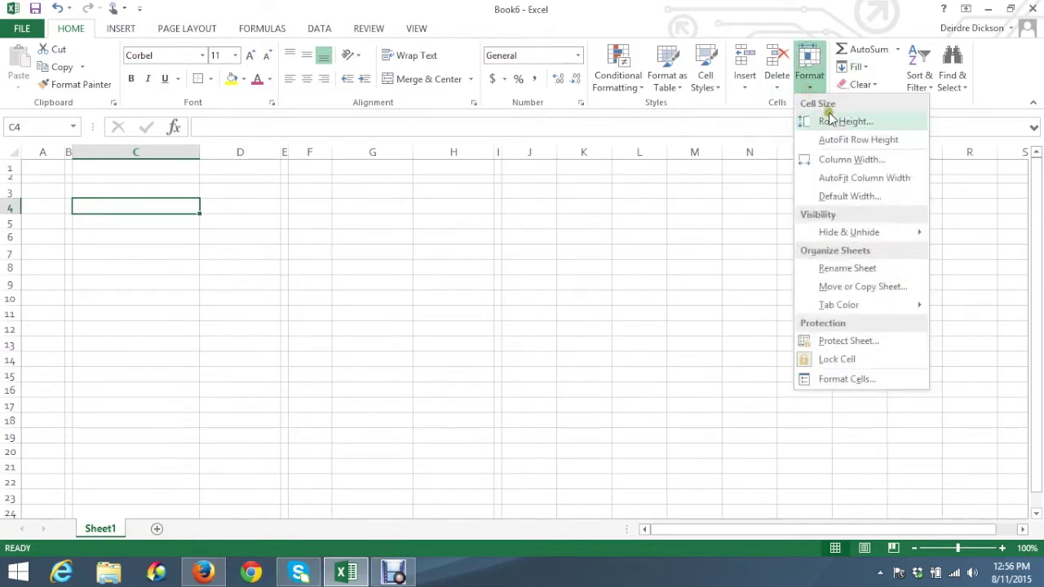
pyautogui.click(829, 120)
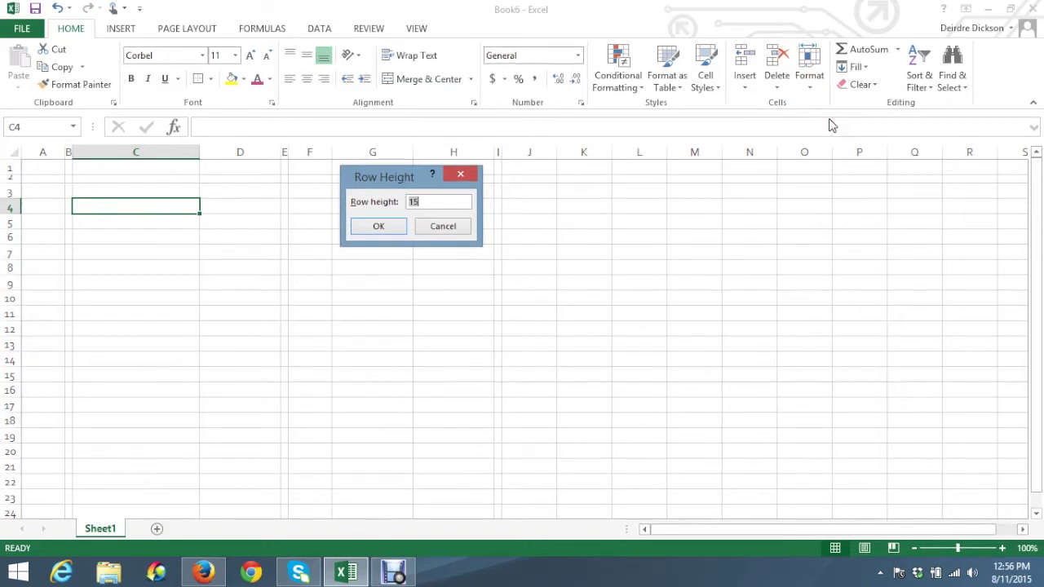
pyautogui.write('8.25')
pyautogui.click(391, 231)
# Shrink row 25 to a short row height of about 8.2
pyautogui.scroll(-1, 173, 332)
pyautogui.click(77, 481)
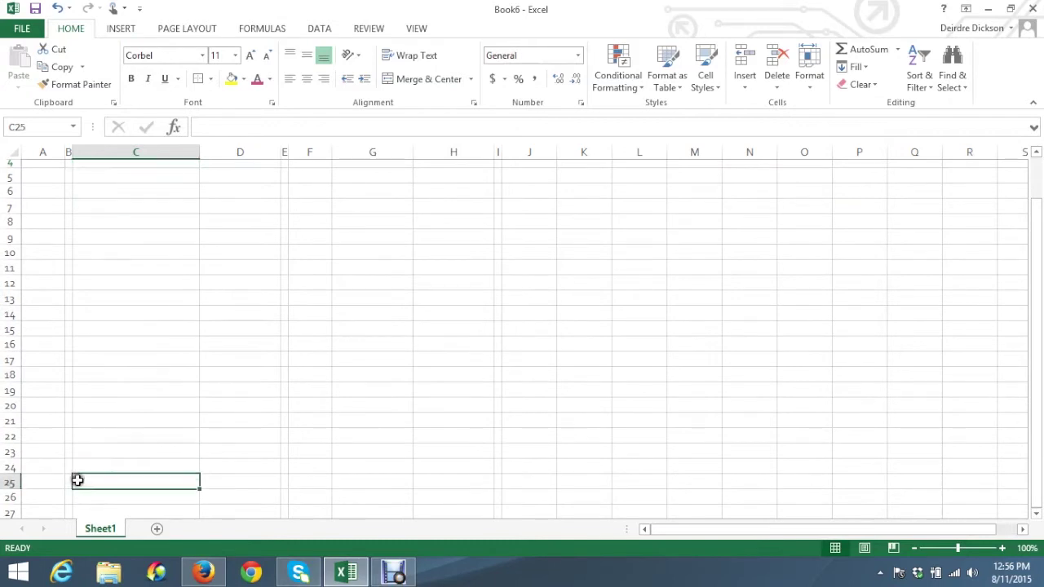
pyautogui.click(809, 81)
pyautogui.click(833, 120)
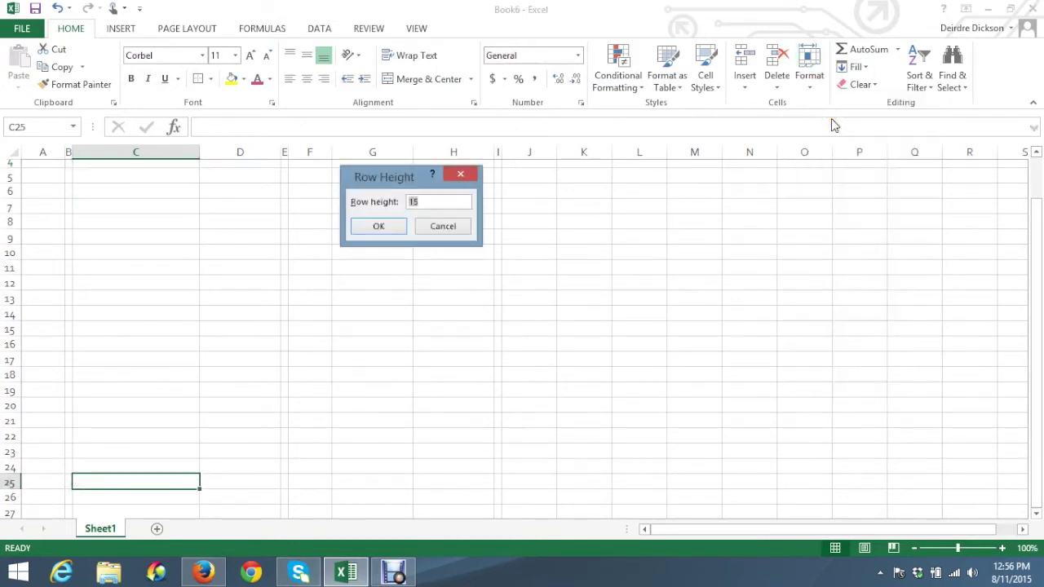
pyautogui.write('8.2')
pyautogui.click(379, 226)
pyautogui.scroll(1, 400, 254)
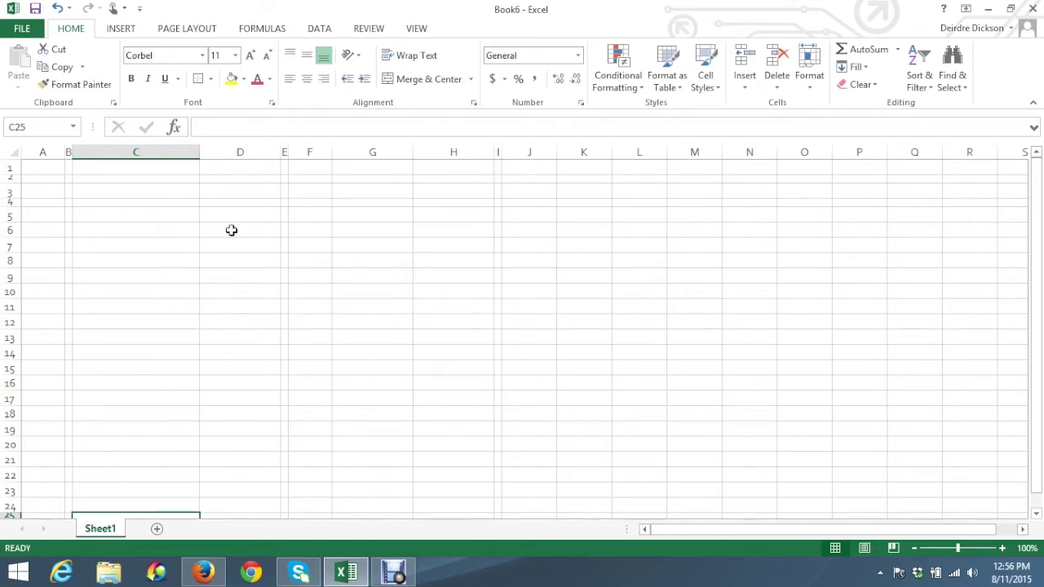
pyautogui.click(119, 189)
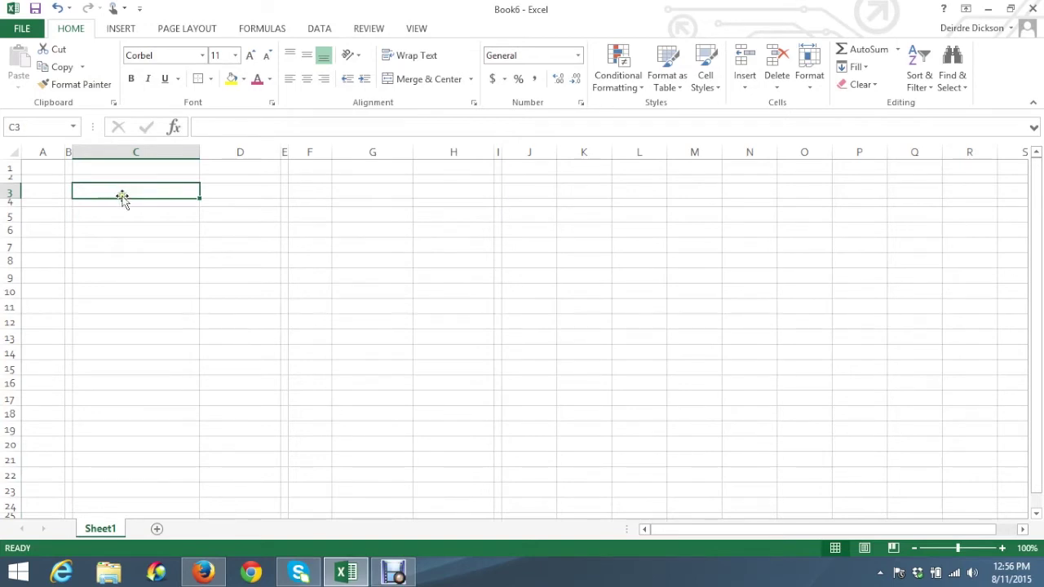
# Enter the title 'Education Savings Calculator' in cell C3
pyautogui.write('Edu')
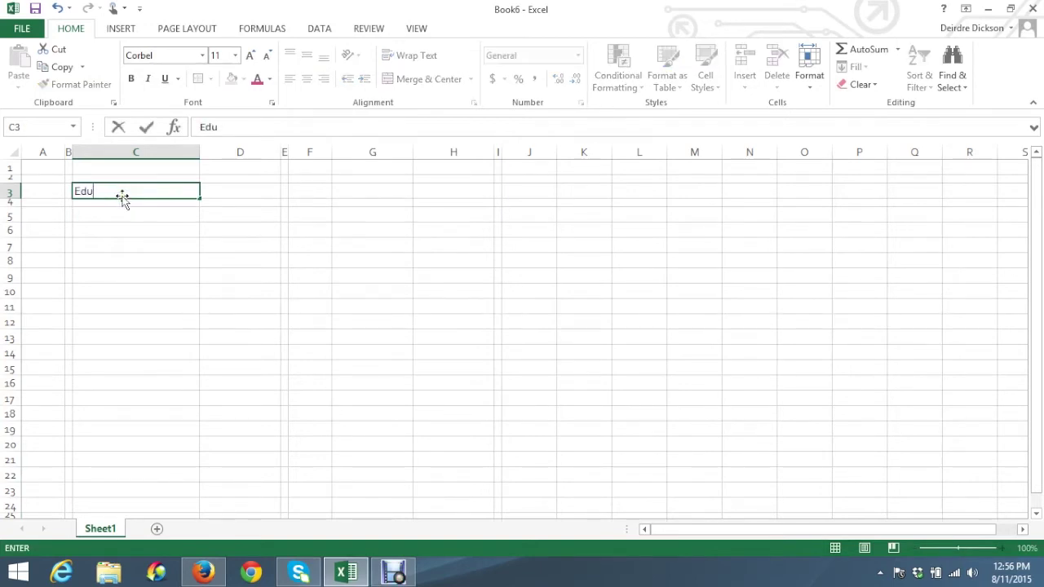
pyautogui.write('cation Saving')
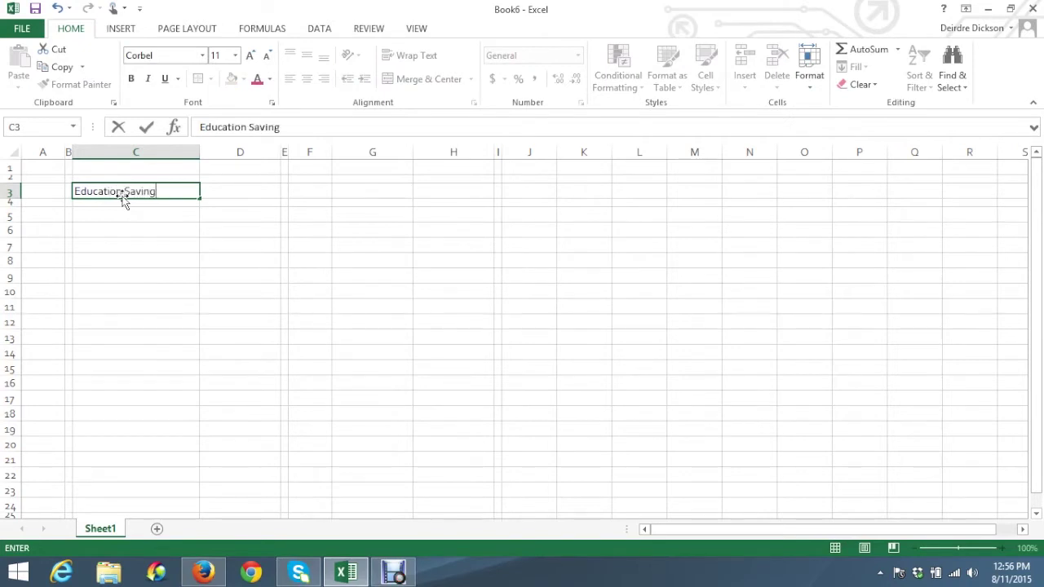
pyautogui.write('s Calculator')
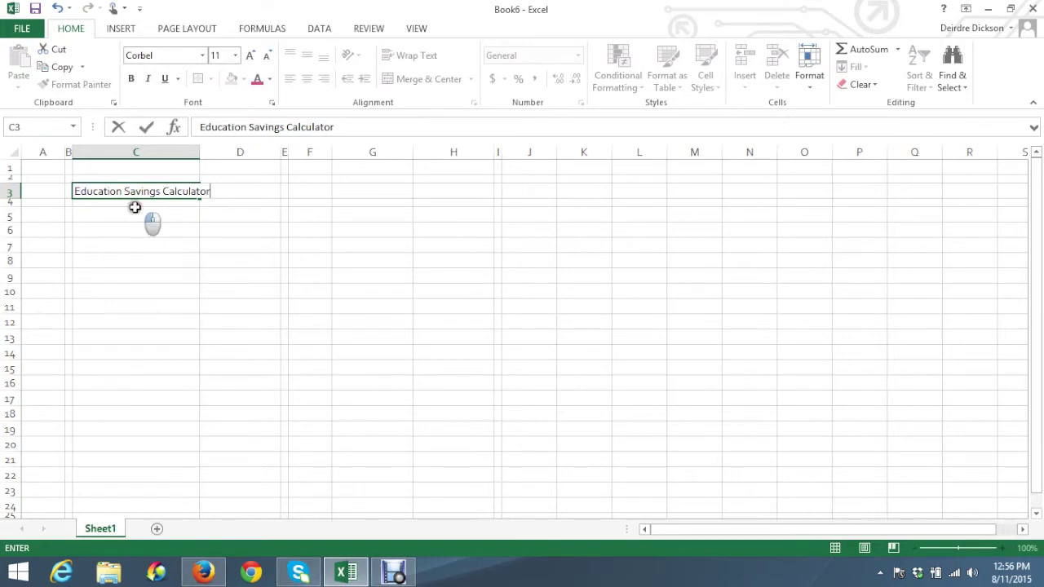
pyautogui.click(145, 217)
pyautogui.click(108, 192)
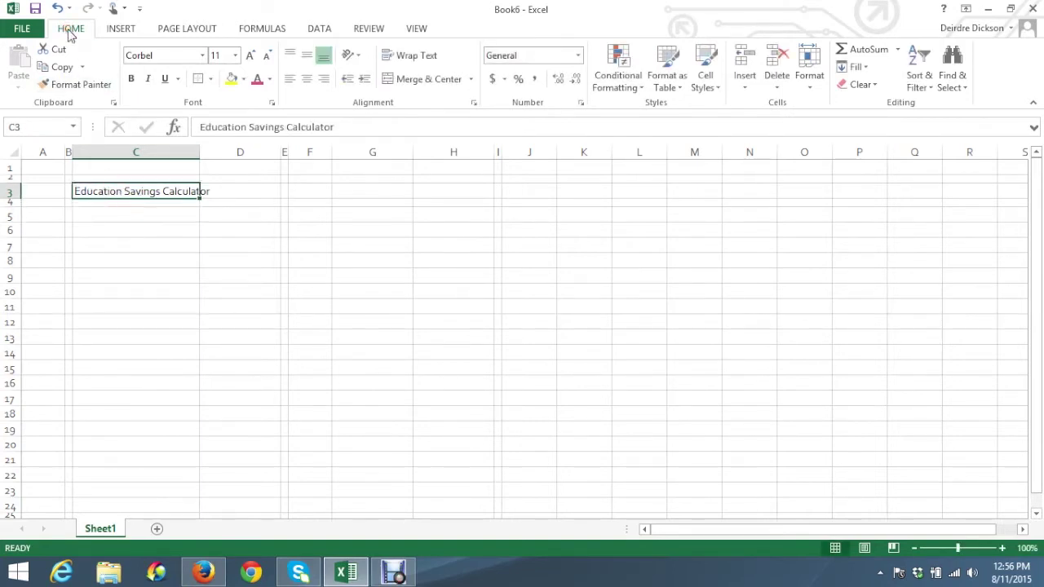
pyautogui.click(387, 104)
pyautogui.click(436, 89)
pyautogui.click(472, 82)
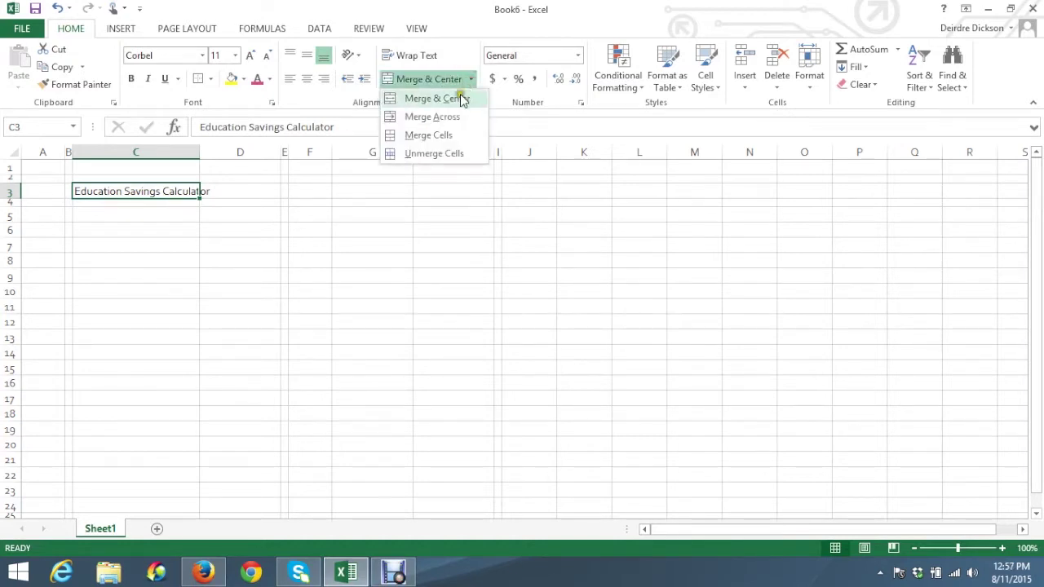
pyautogui.click(461, 98)
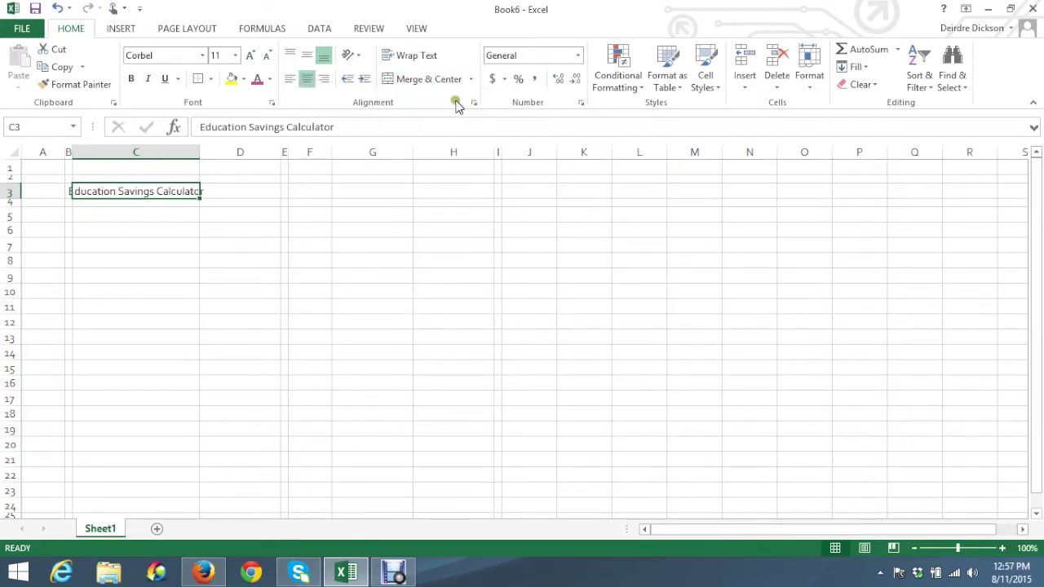
pyautogui.click(159, 209)
pyautogui.click(101, 192)
pyautogui.hotkey('ctrl', 'z')
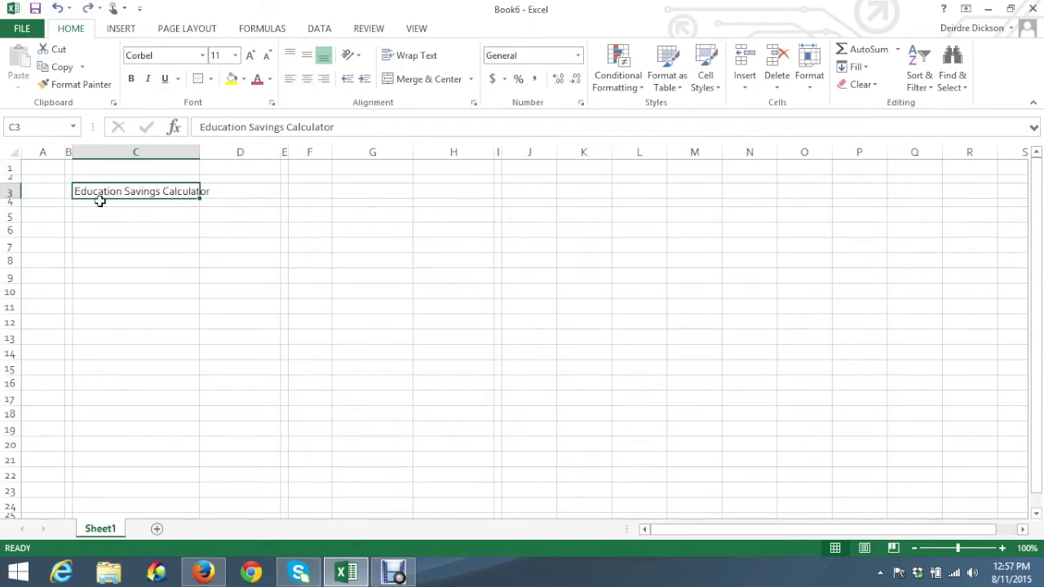
pyautogui.click(94, 228)
pyautogui.click(97, 194)
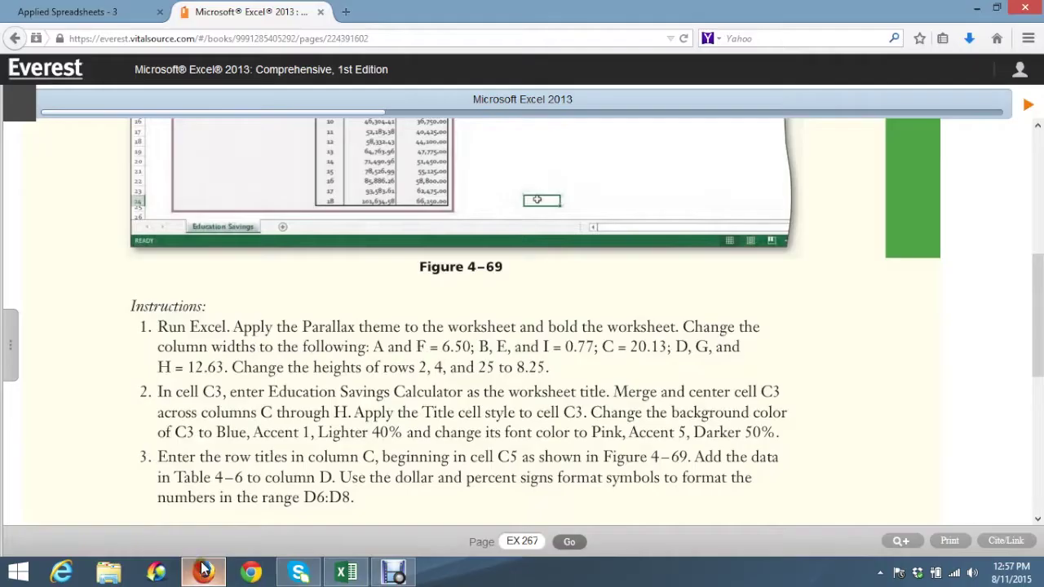
# Merge and center the title across C3:H3
pyautogui.click(204, 573)
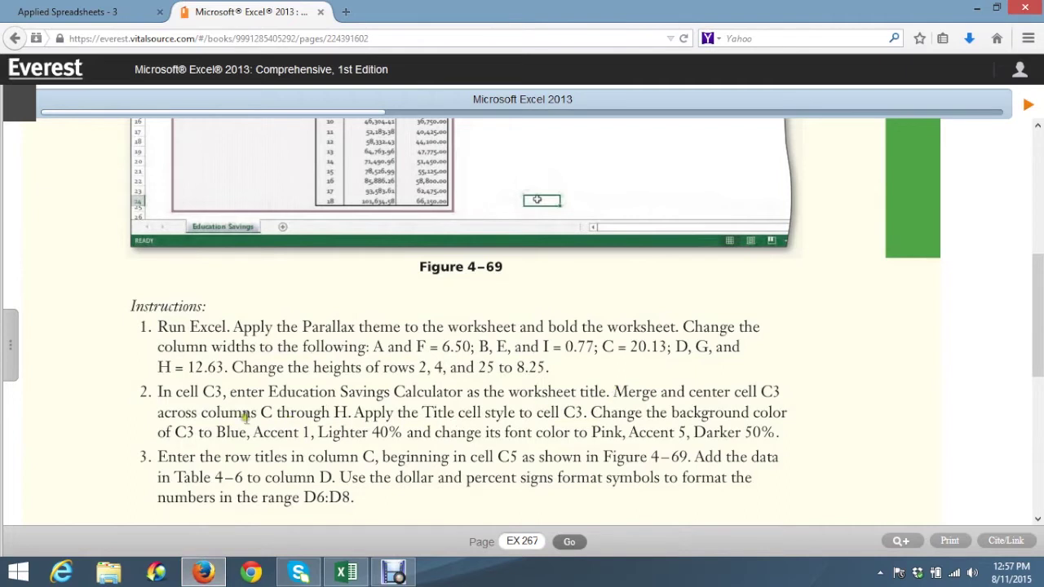
pyautogui.click(259, 410)
pyautogui.click(341, 573)
pyautogui.click(98, 192)
pyautogui.moveTo(98, 192); pyautogui.dragTo(459, 192)
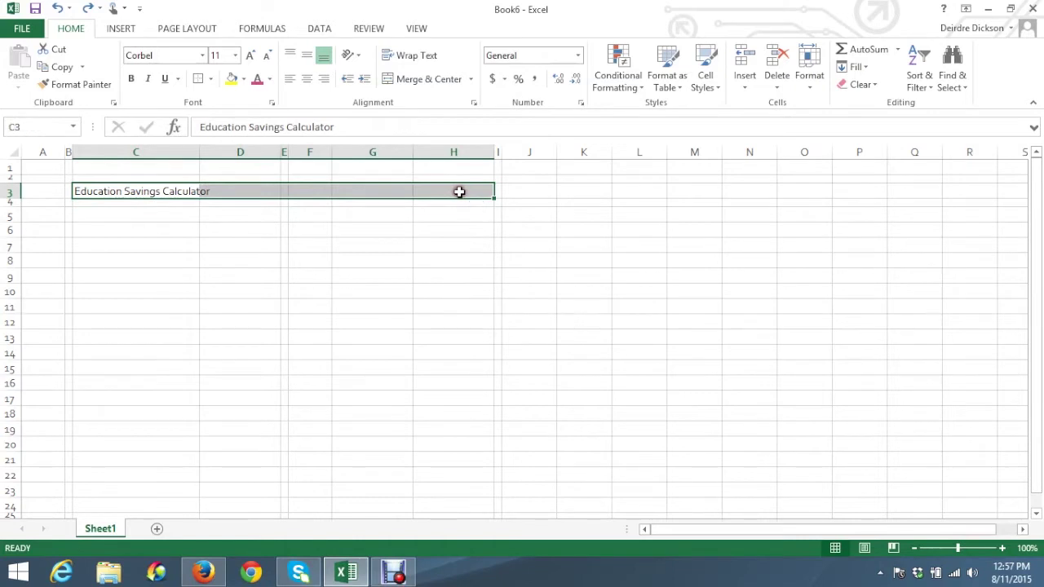
pyautogui.click(447, 81)
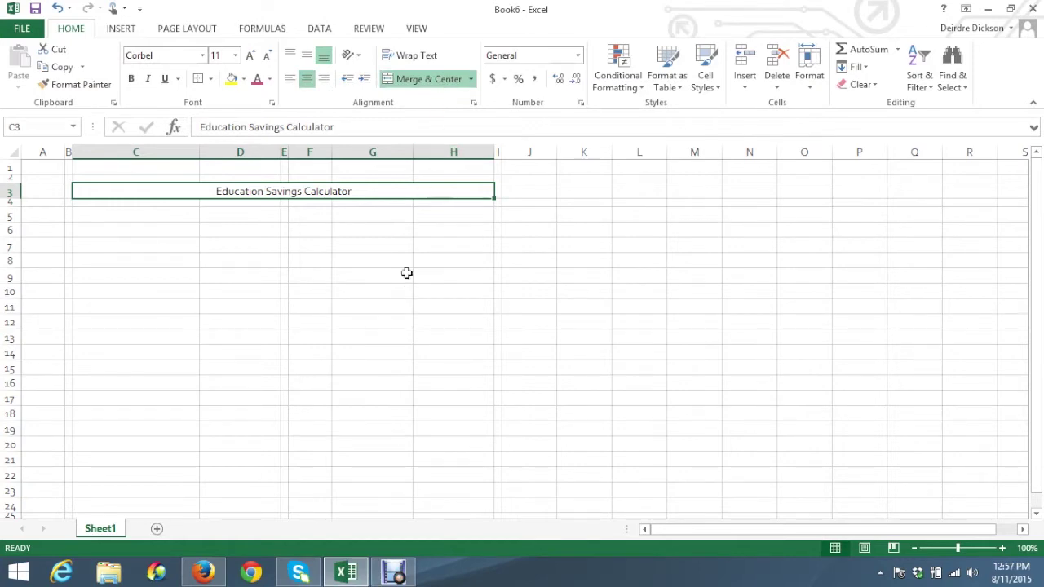
pyautogui.click(203, 572)
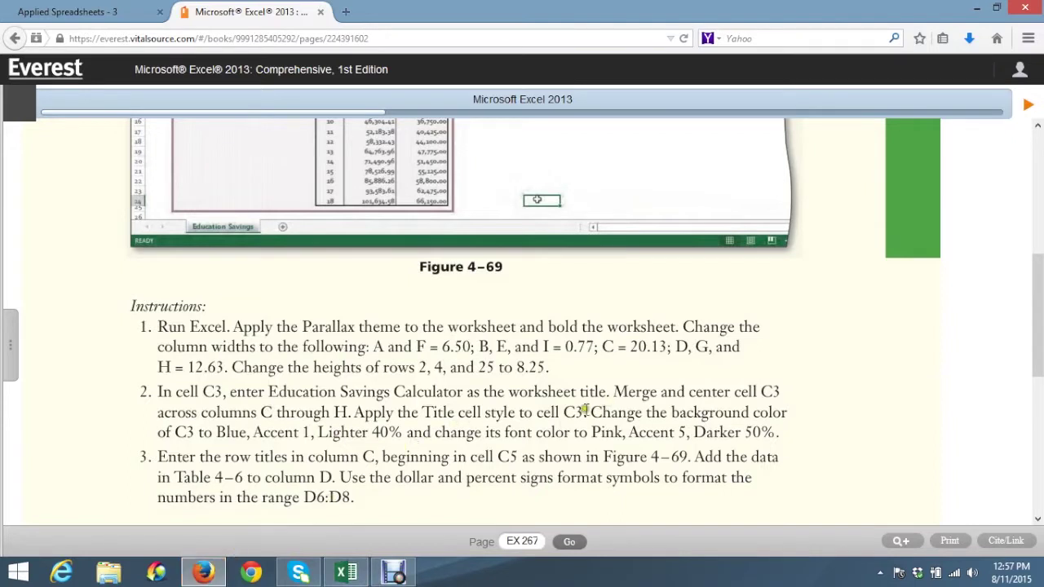
# Apply the Title cell style to the merged heading in C3
pyautogui.click(424, 412)
pyautogui.click(346, 573)
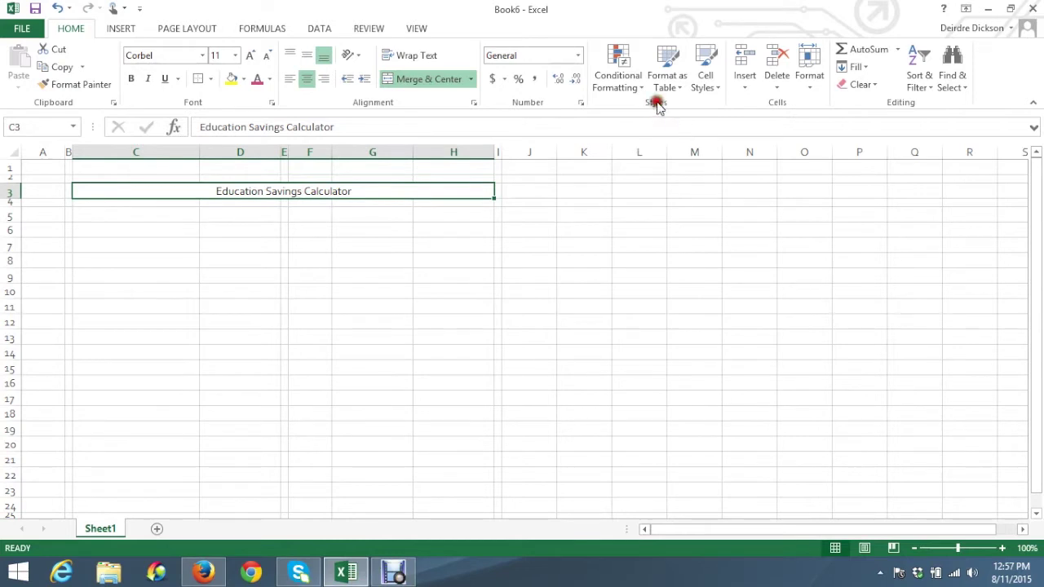
pyautogui.click(715, 89)
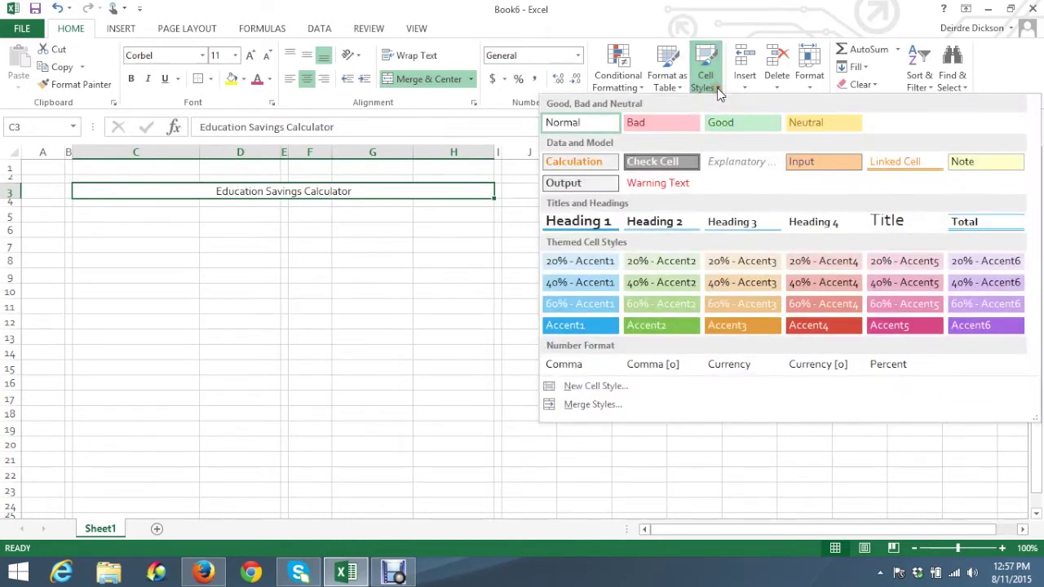
pyautogui.click(897, 222)
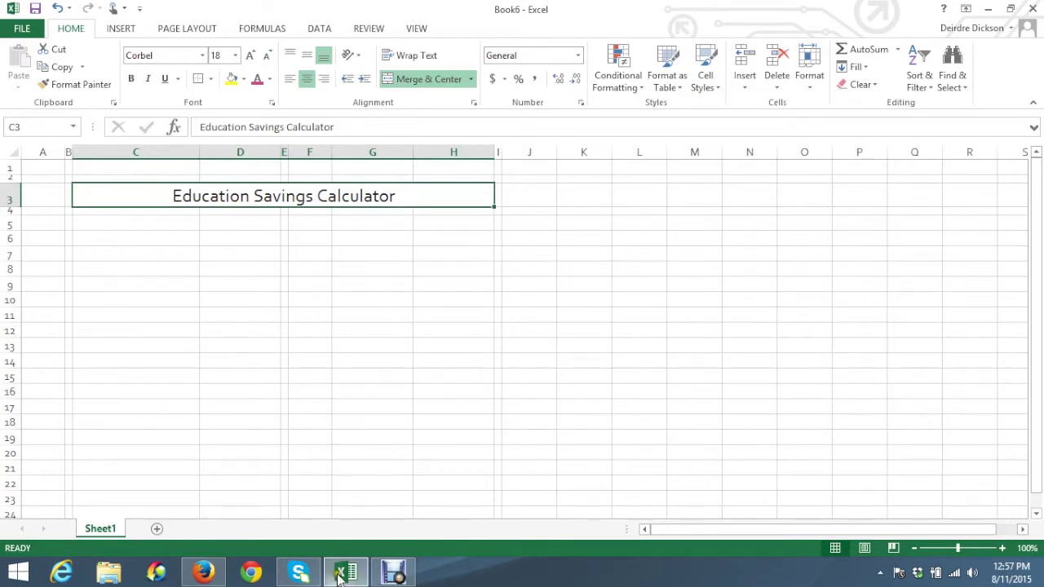
# Add the 40% - Accent1 cell style to give the title a light blue fill
pyautogui.moveTo(345, 575)
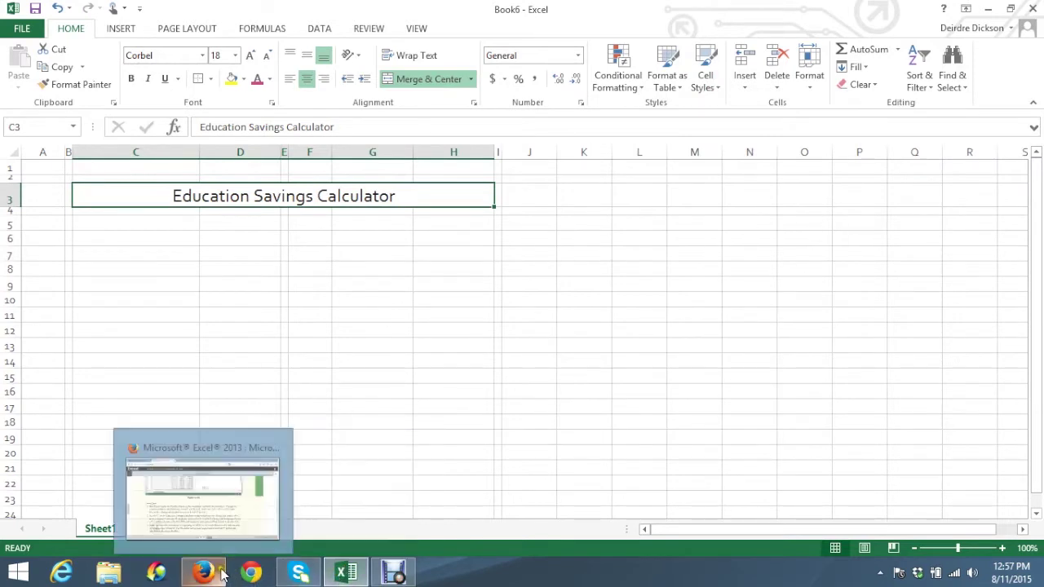
pyautogui.click(203, 573)
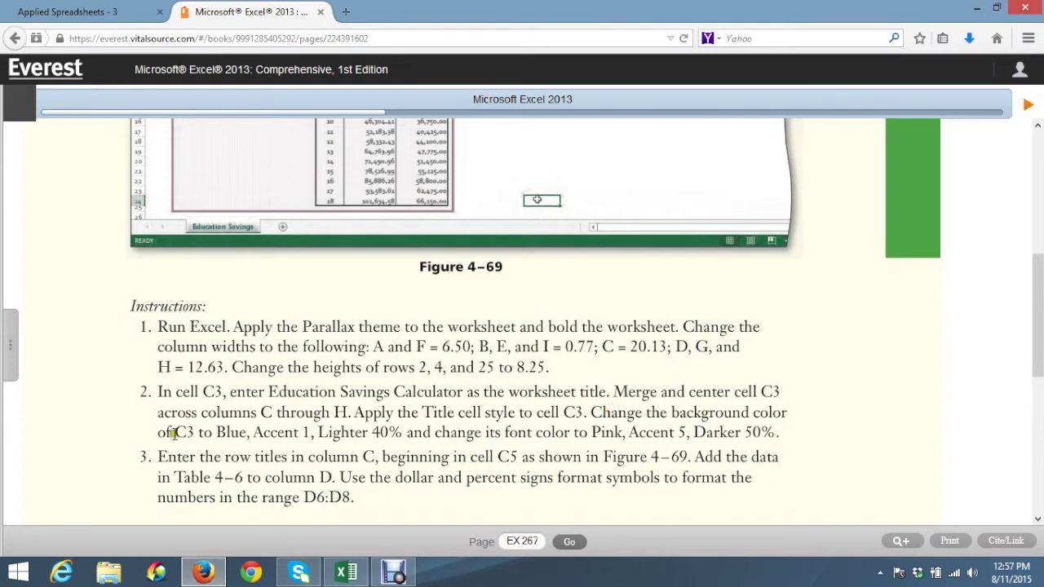
pyautogui.click(216, 431)
pyautogui.click(275, 433)
pyautogui.click(338, 433)
pyautogui.click(344, 573)
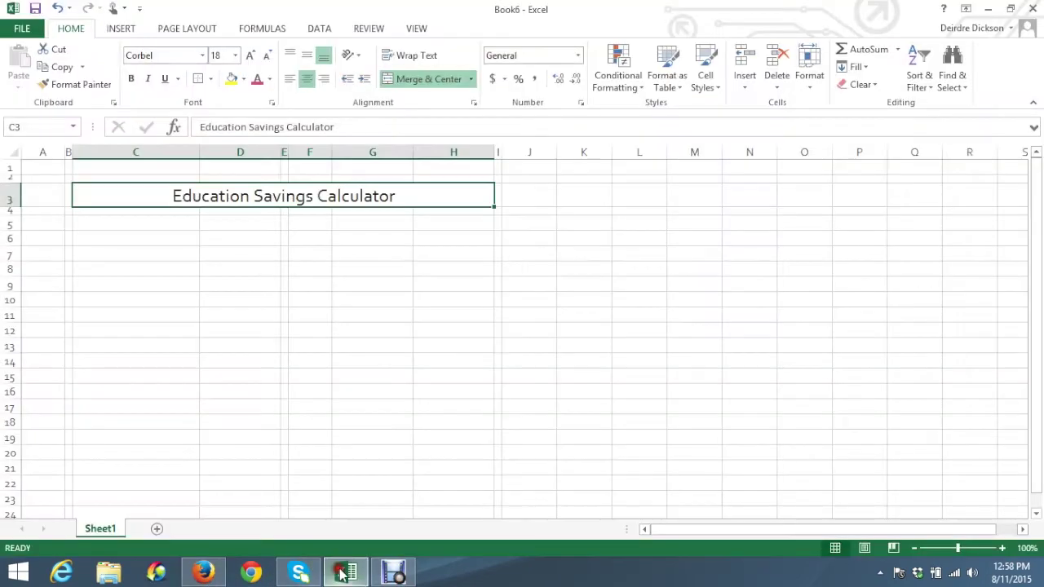
pyautogui.click(717, 89)
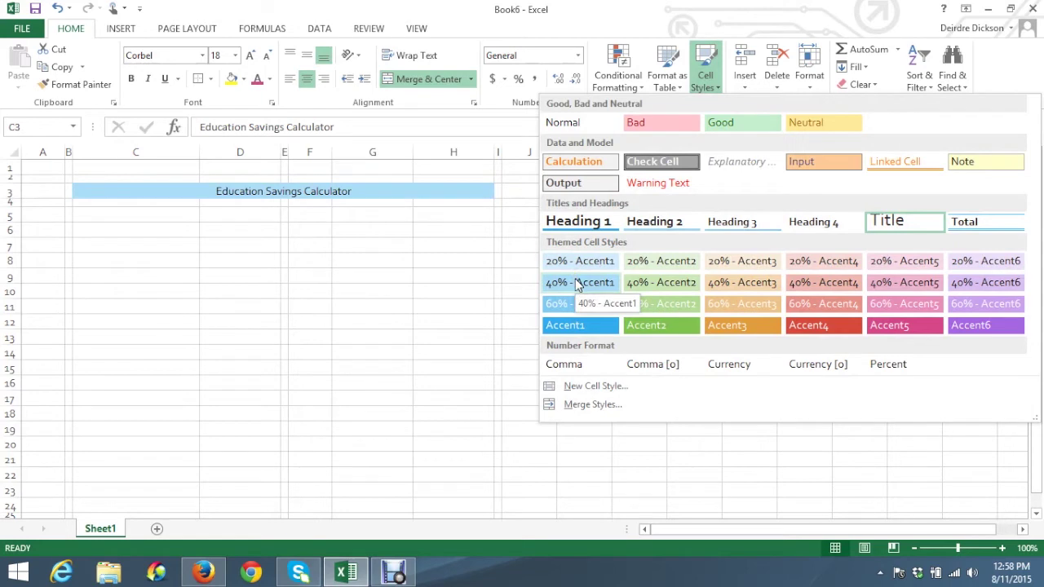
pyautogui.click(576, 283)
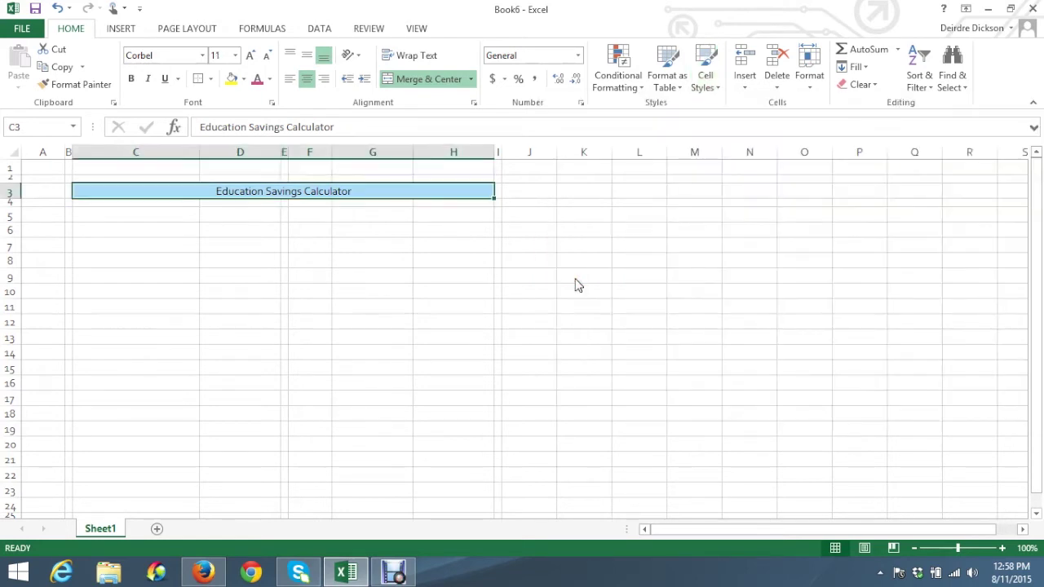
pyautogui.click(205, 573)
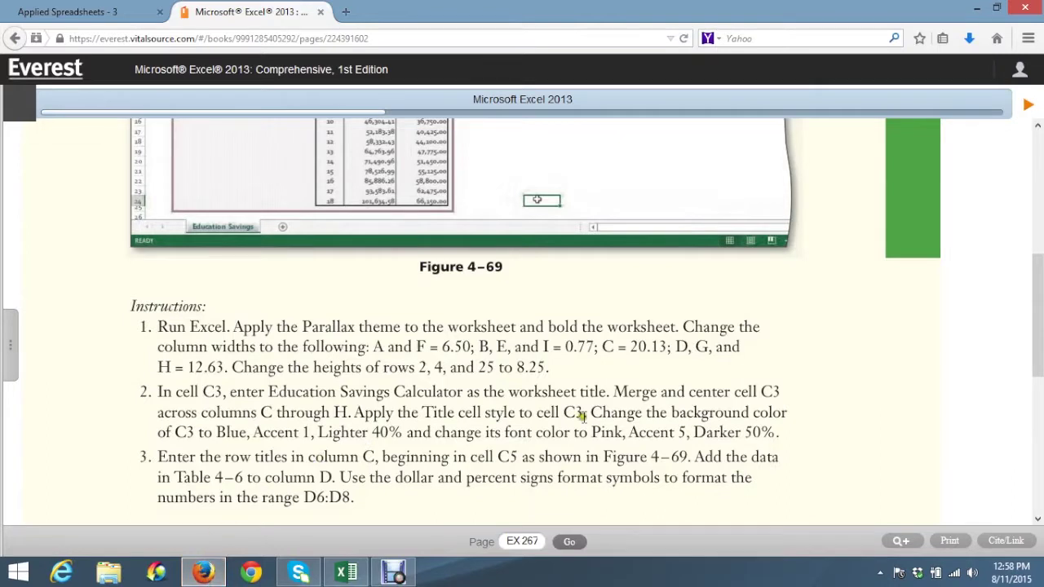
pyautogui.click(425, 410)
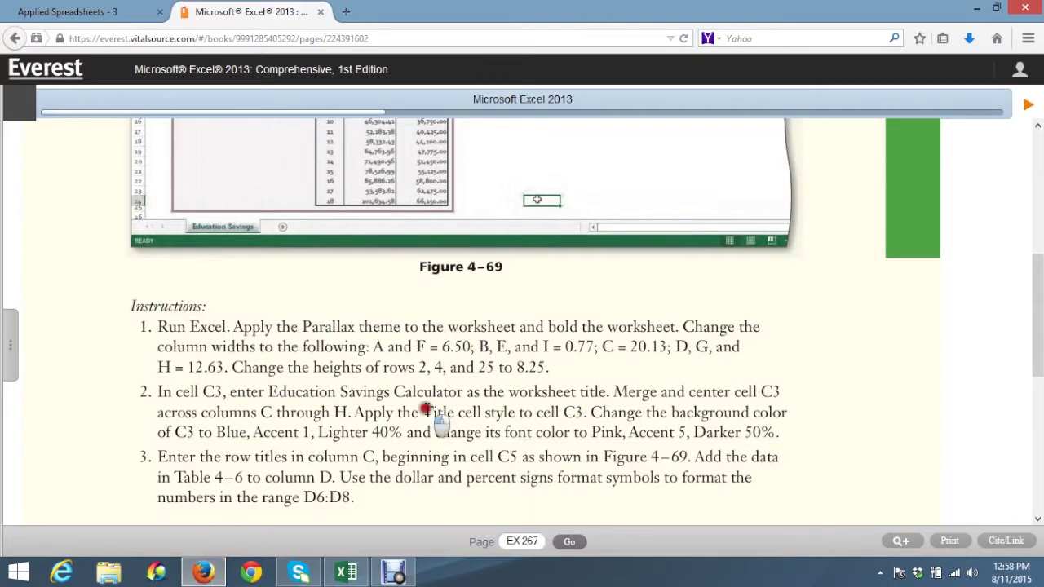
pyautogui.click(346, 573)
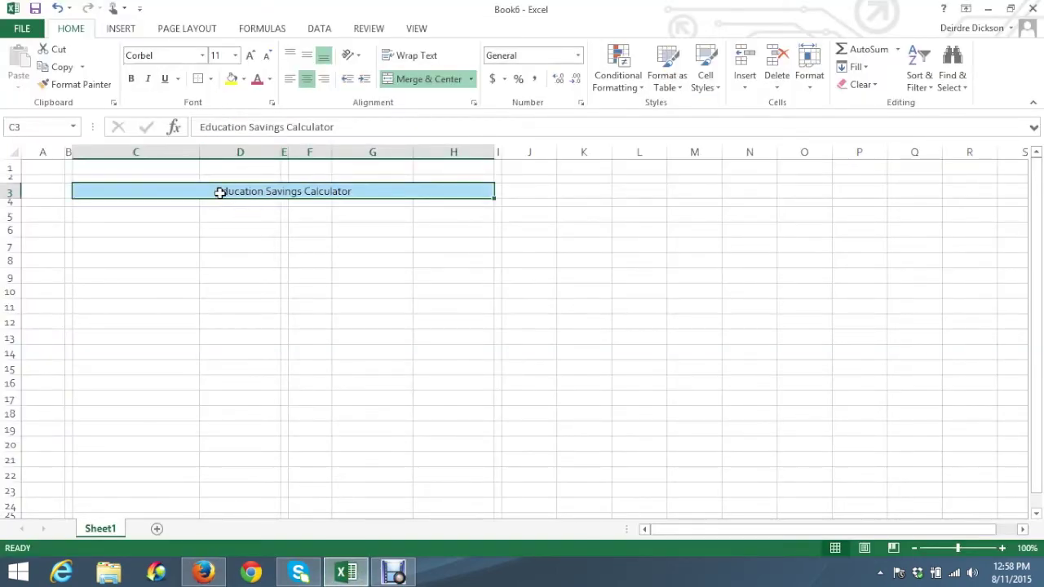
# Remove the 40% - Accent1 shading and reapply the Title style to C3
pyautogui.hotkey('ctrl', 'z')
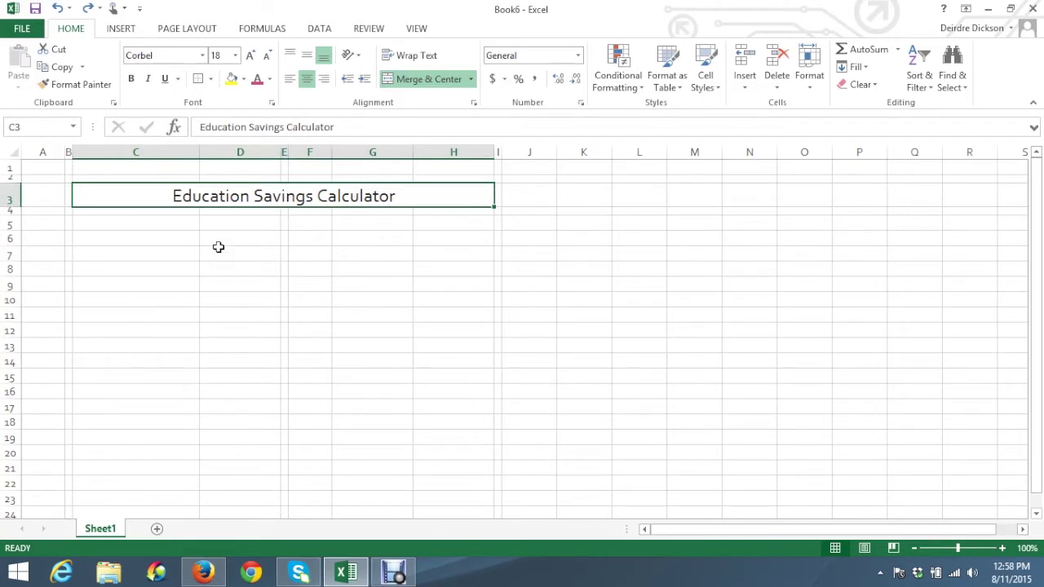
pyautogui.hotkey('ctrl', 'y')
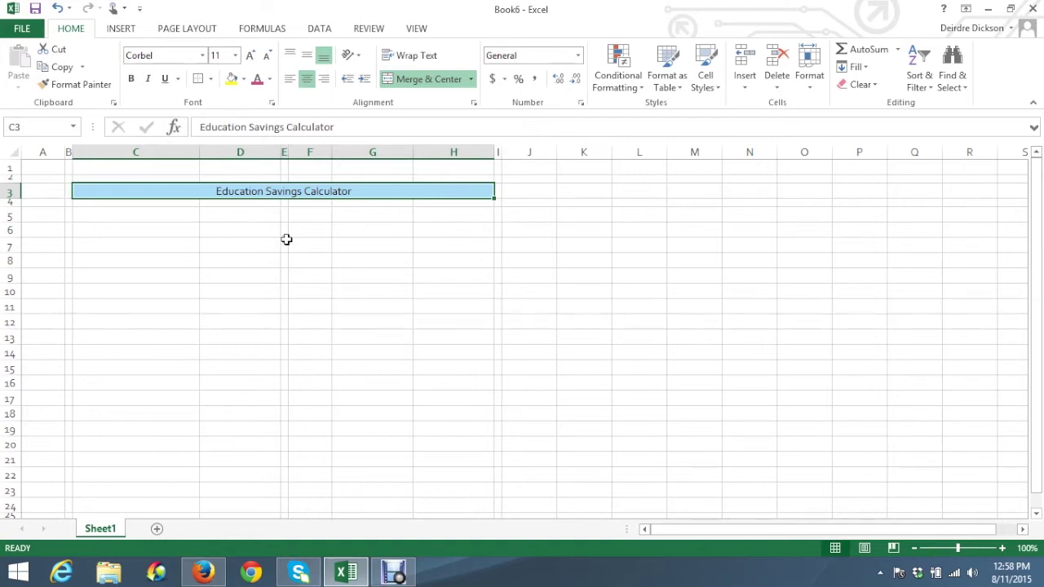
pyautogui.hotkey('ctrl', 'z')
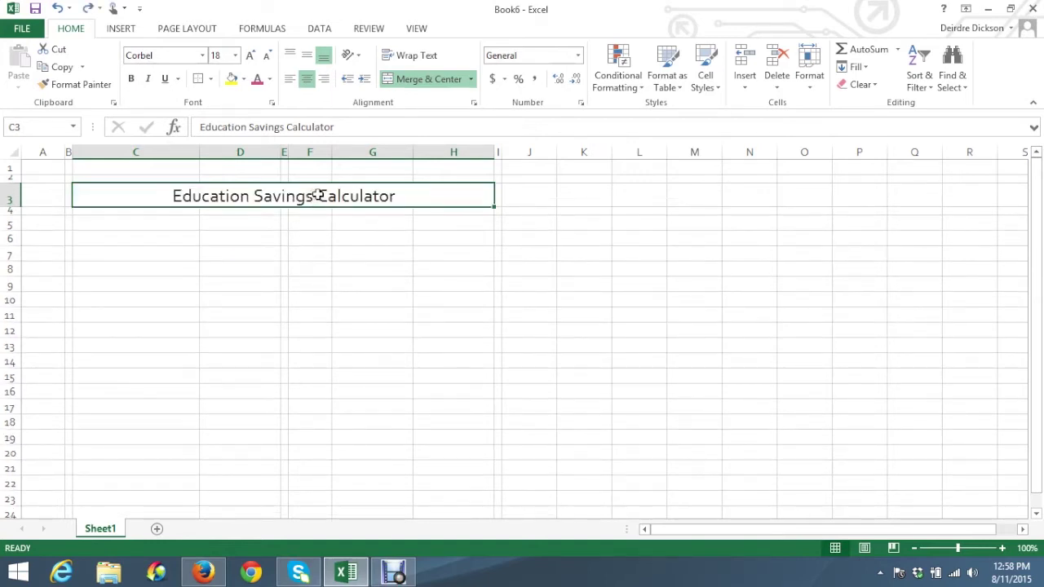
pyautogui.click(715, 88)
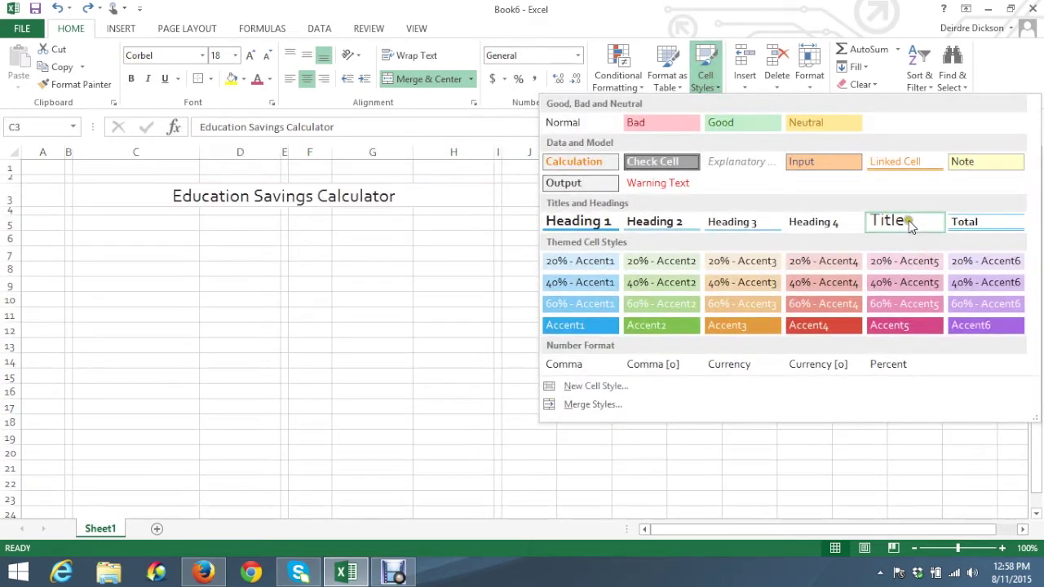
pyautogui.click(909, 220)
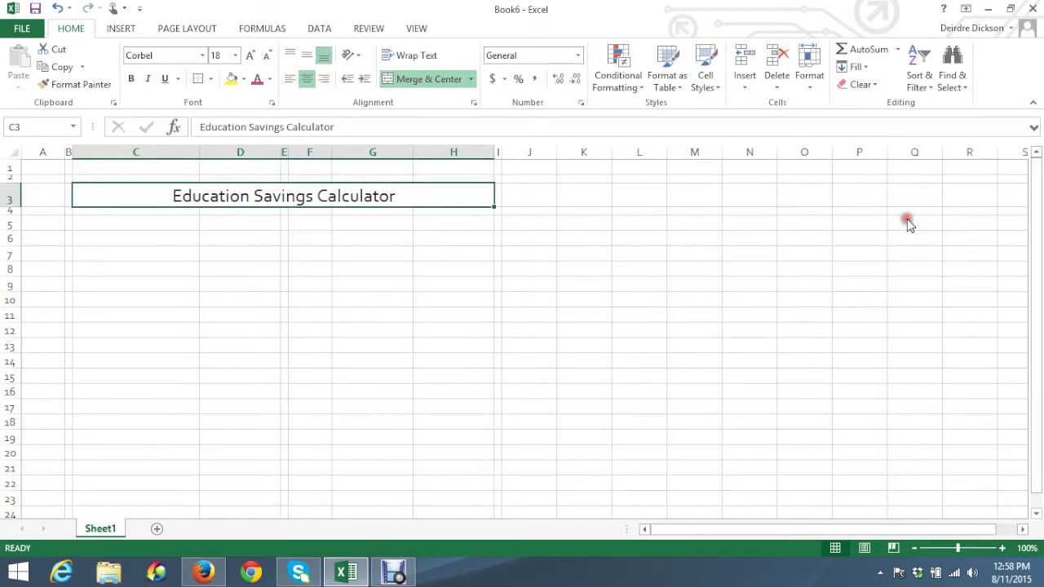
pyautogui.click(721, 88)
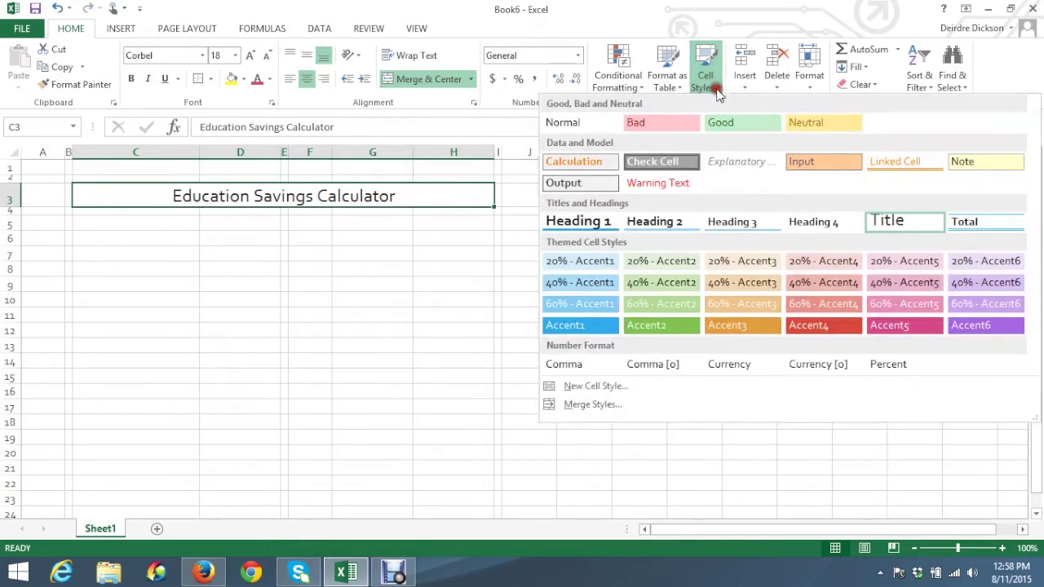
# Modify the Title cell style to include a blue background fill
pyautogui.rightClick(903, 223)
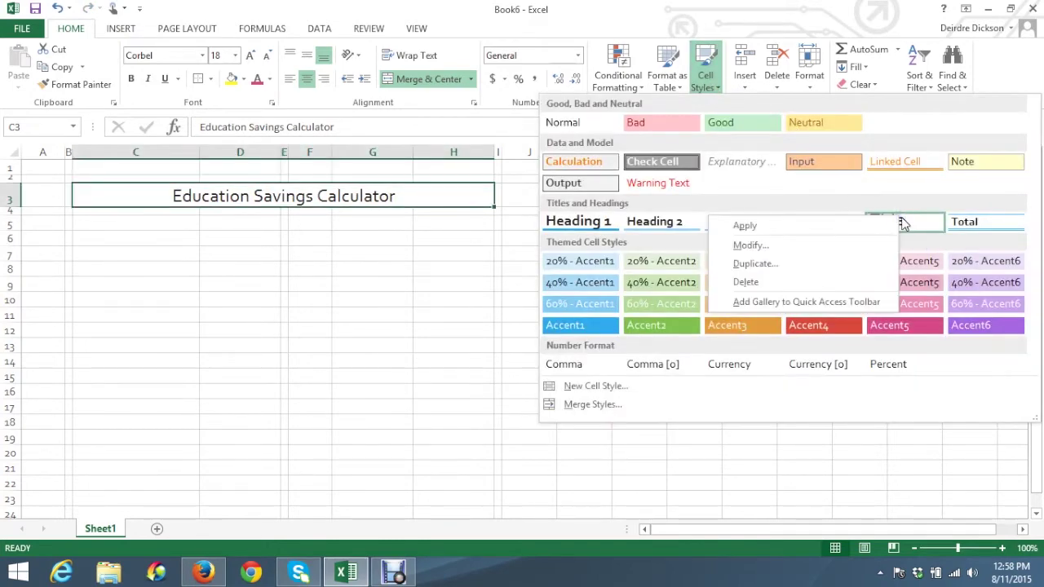
pyautogui.click(768, 244)
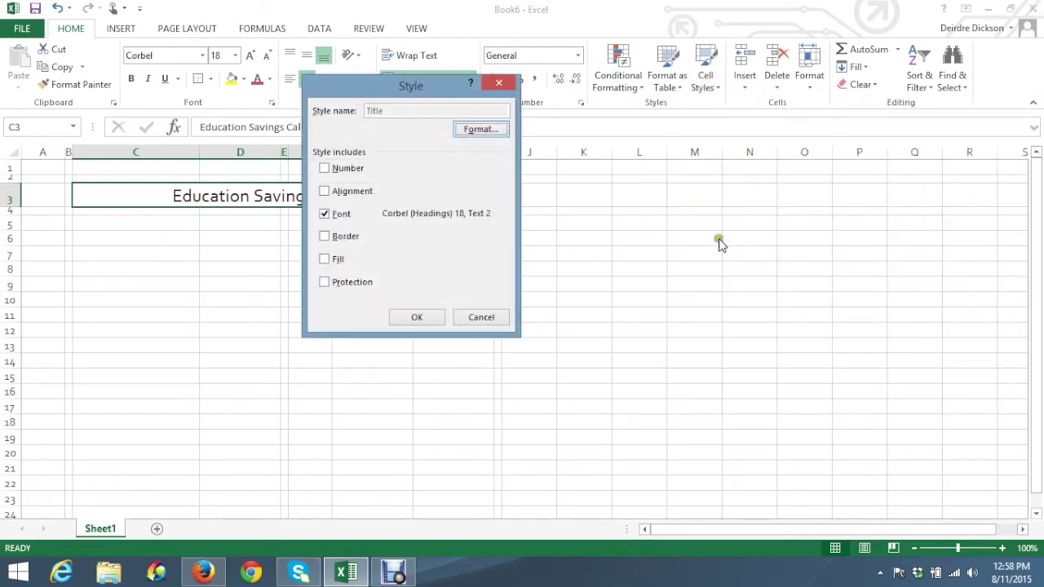
pyautogui.click(323, 259)
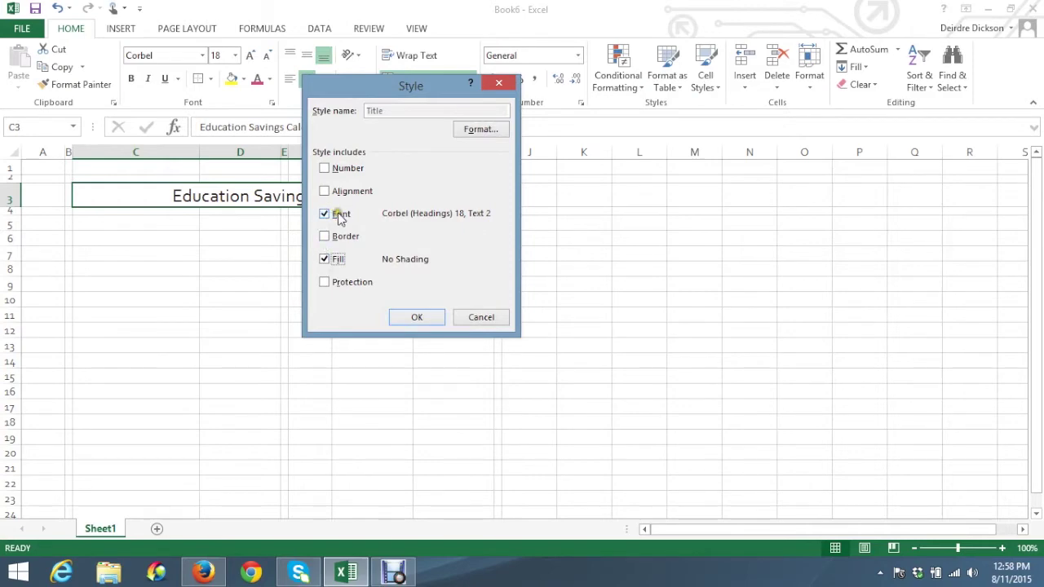
pyautogui.click(499, 131)
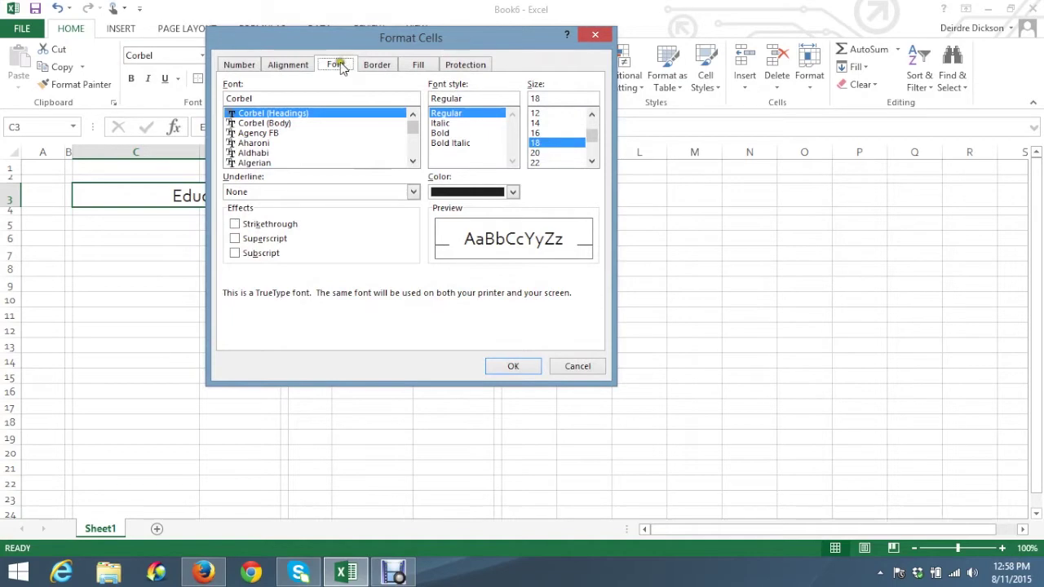
pyautogui.click(280, 65)
pyautogui.click(239, 65)
pyautogui.click(281, 64)
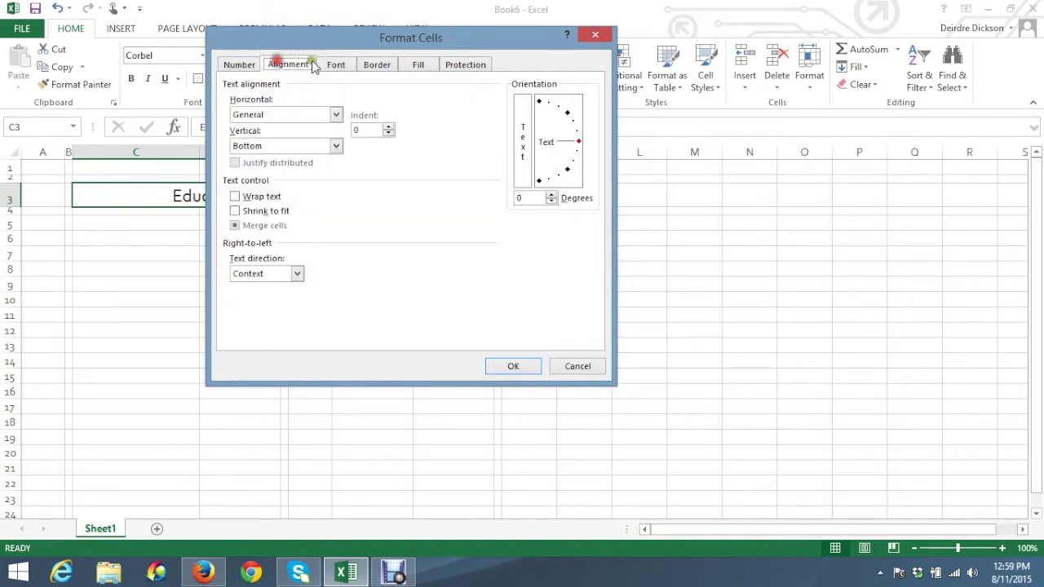
pyautogui.click(336, 64)
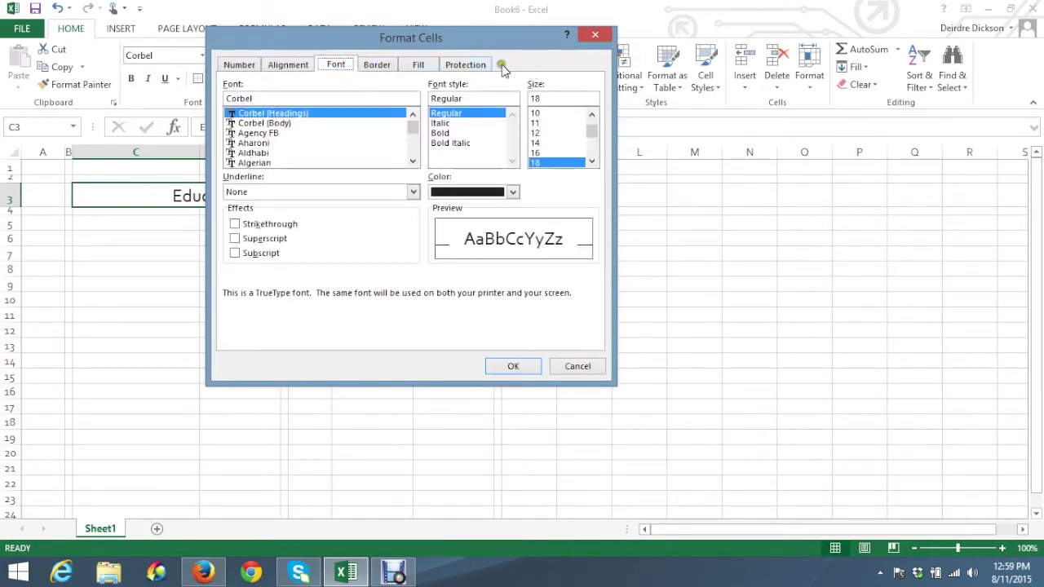
pyautogui.click(415, 66)
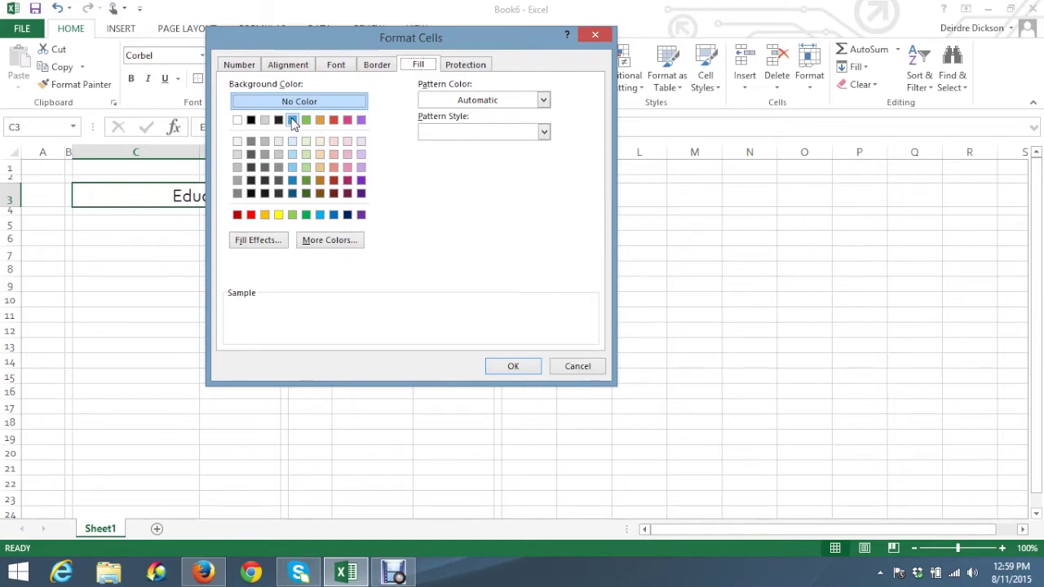
pyautogui.click(293, 120)
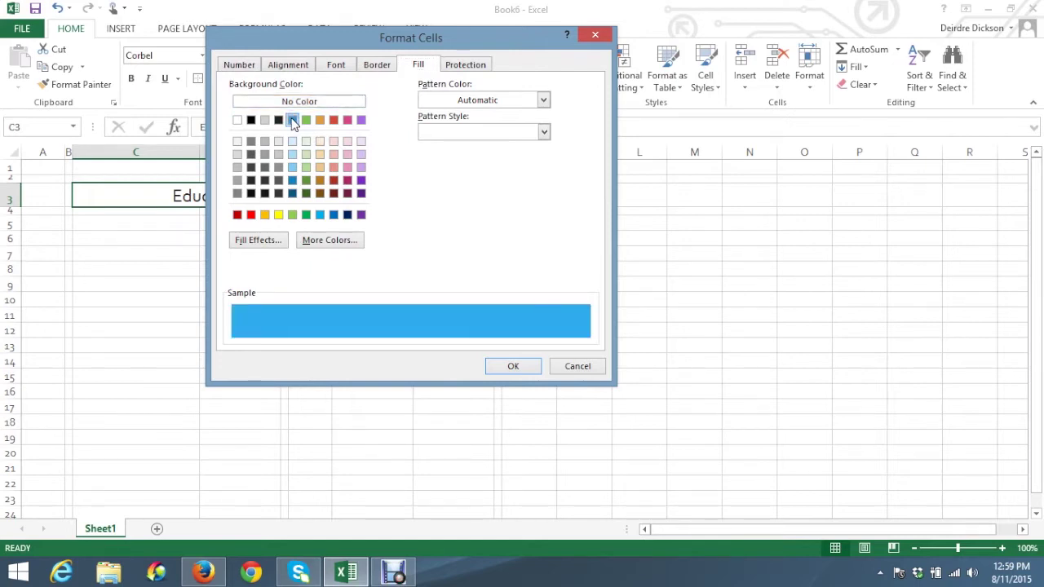
pyautogui.click(513, 366)
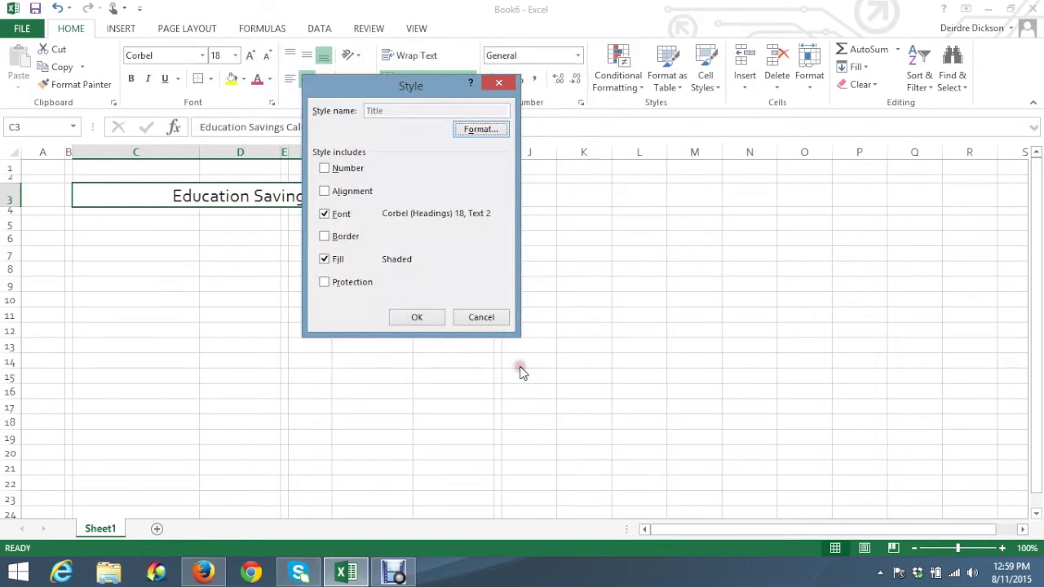
# Change the Title style's font colour to Pink, Accent 5 and apply it to the title
pyautogui.click(478, 133)
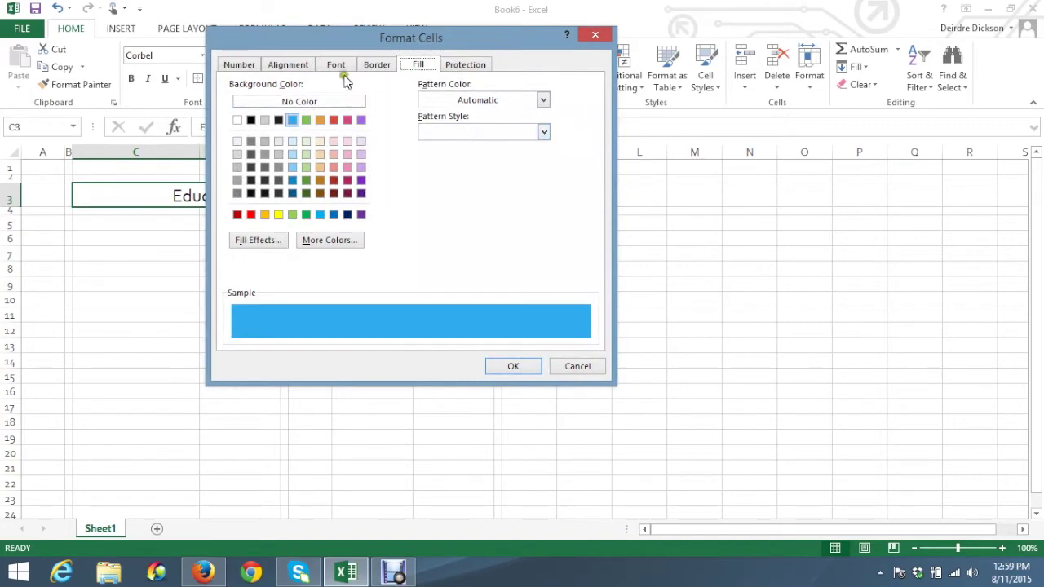
pyautogui.click(336, 65)
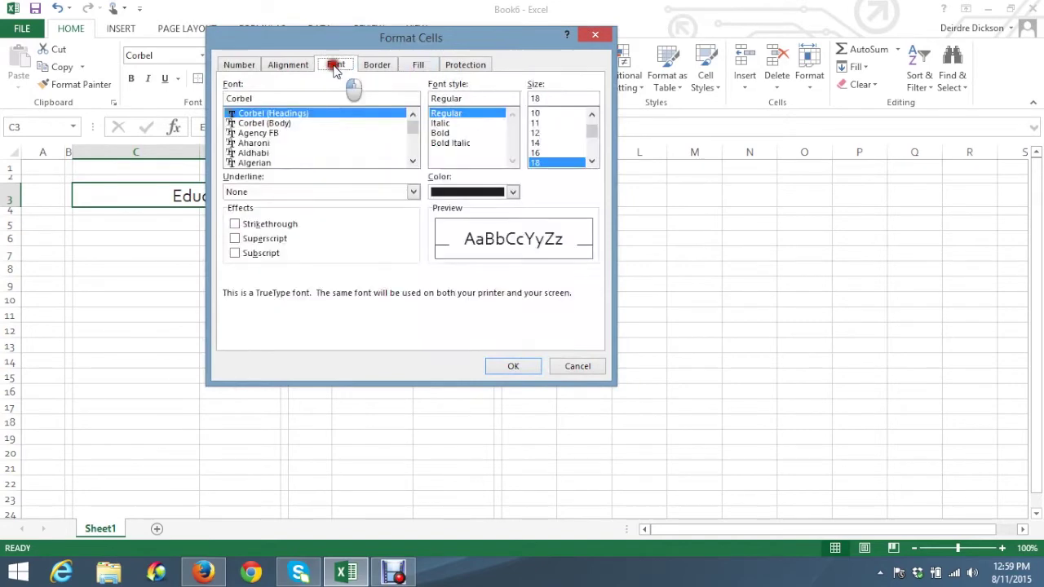
pyautogui.click(512, 192)
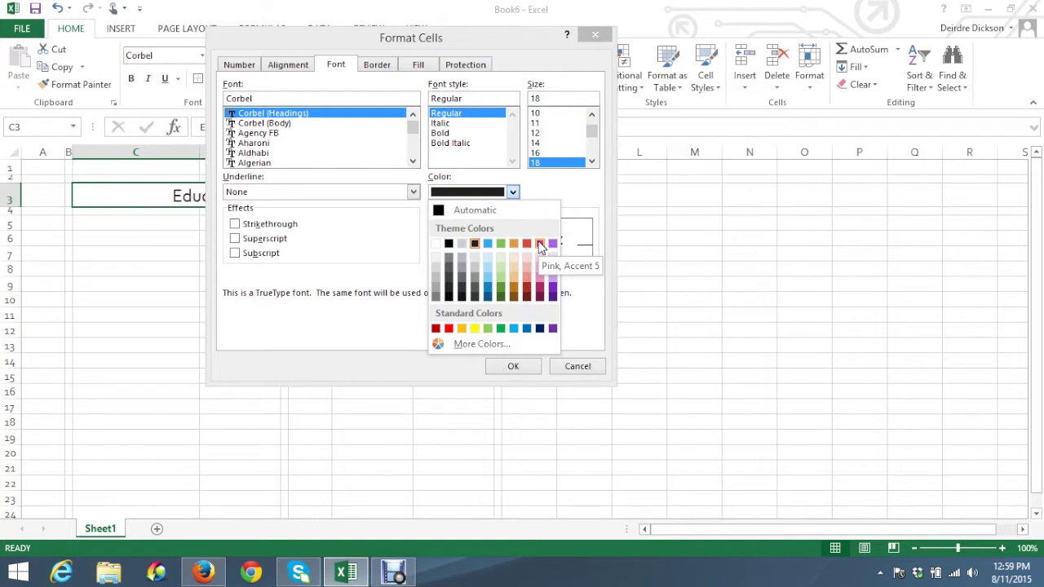
pyautogui.click(540, 243)
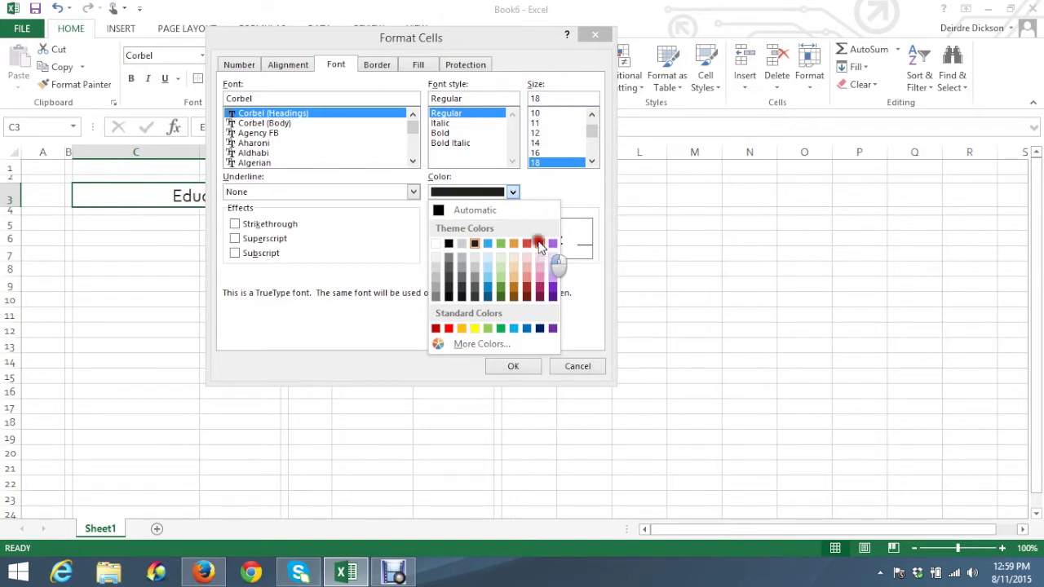
pyautogui.click(512, 193)
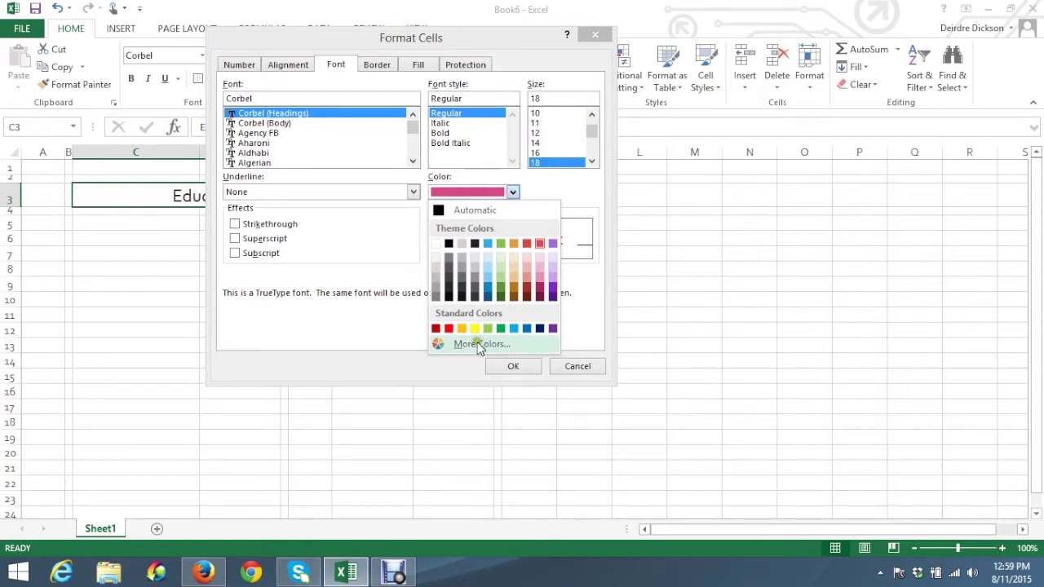
pyautogui.click(479, 344)
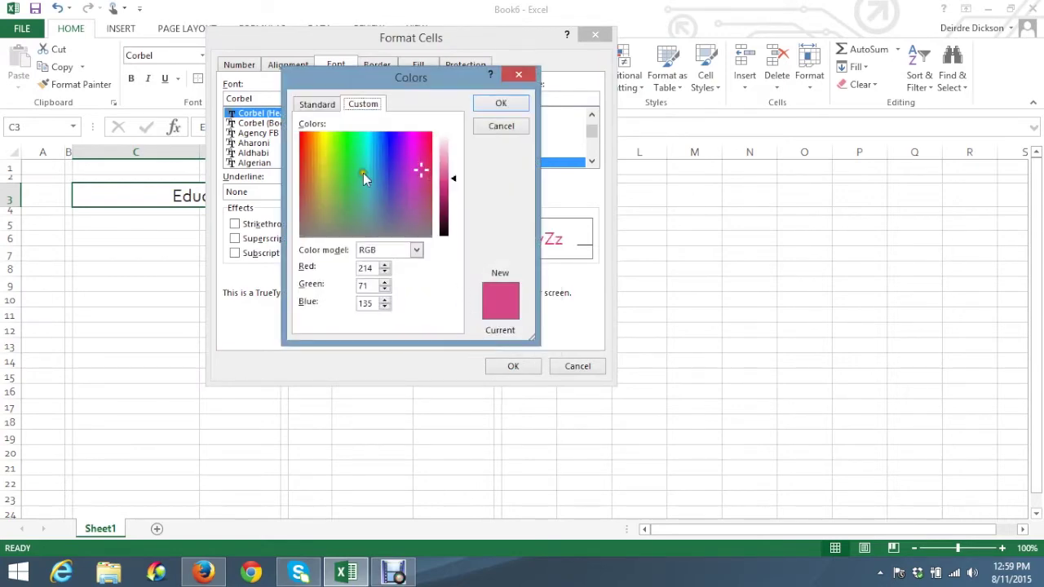
pyautogui.click(498, 104)
pyautogui.click(514, 367)
pyautogui.click(418, 317)
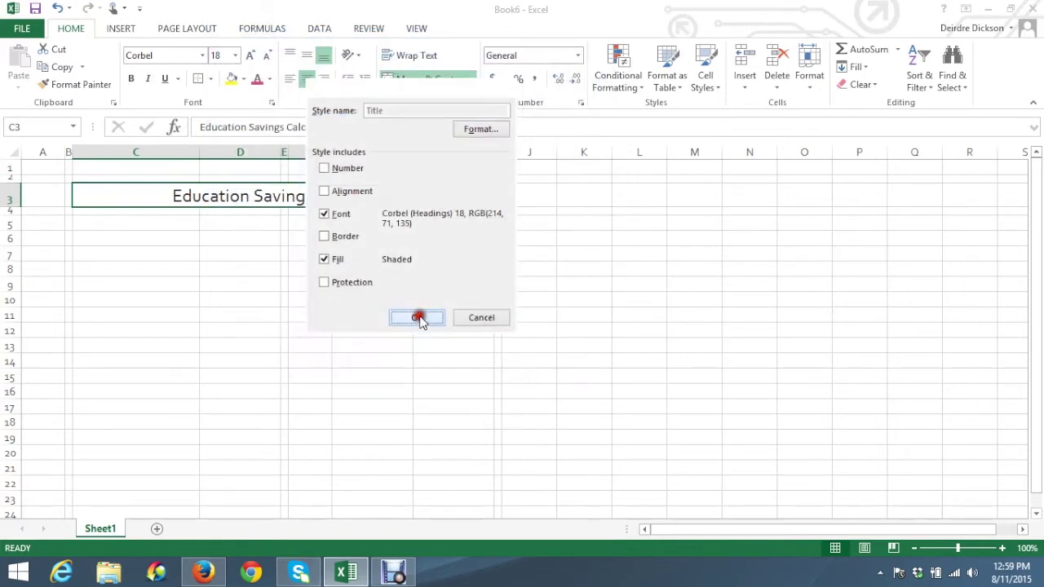
pyautogui.click(337, 281)
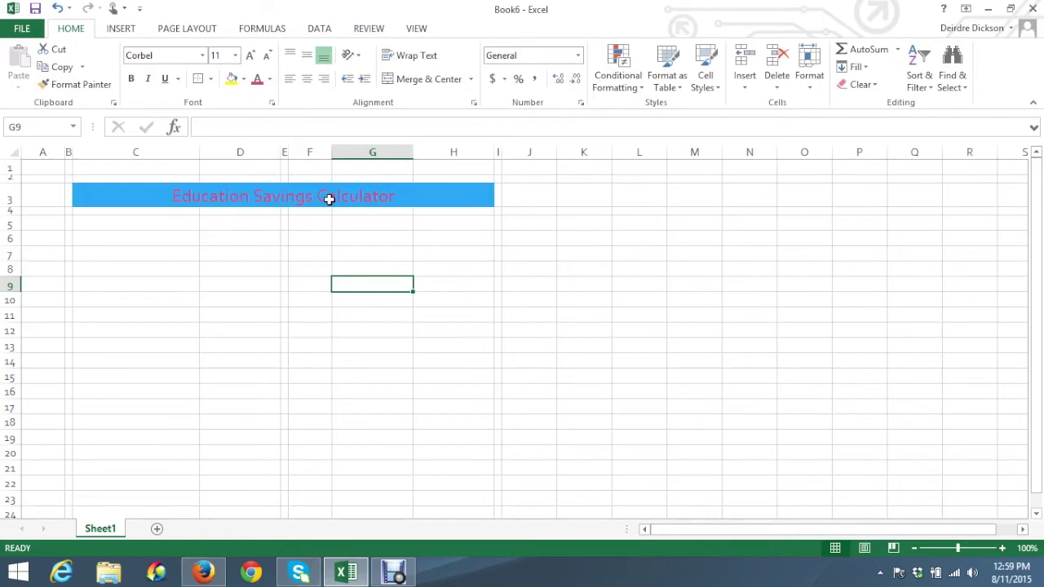
pyautogui.click(204, 573)
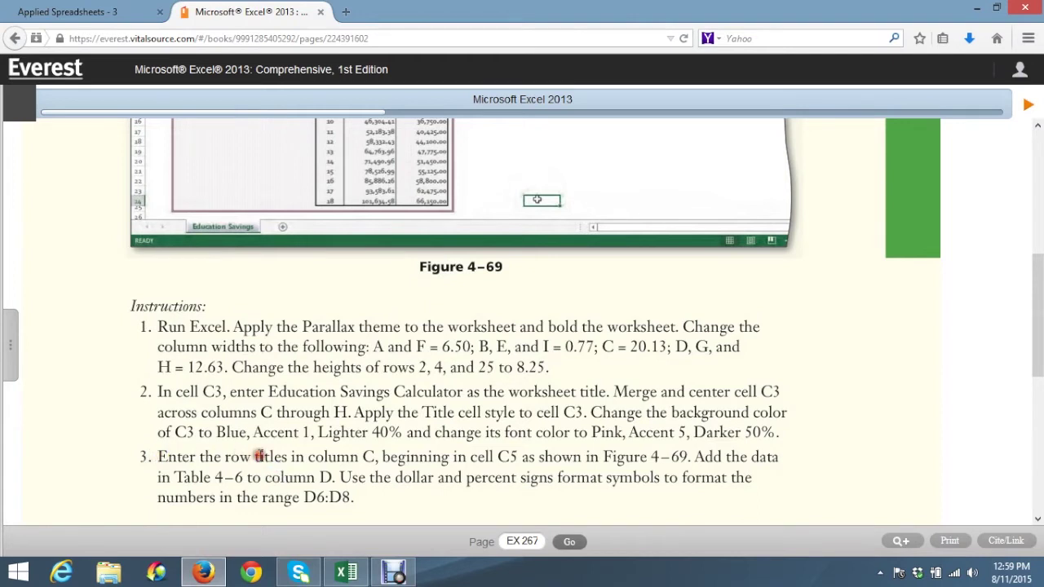
pyautogui.moveTo(350, 455); pyautogui.dragTo(362, 455)
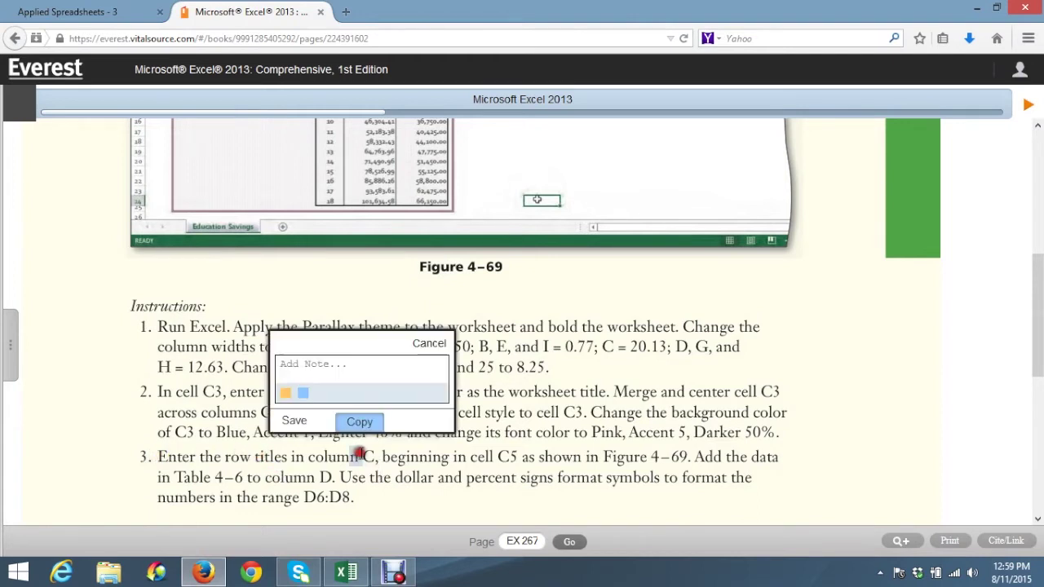
pyautogui.click(429, 343)
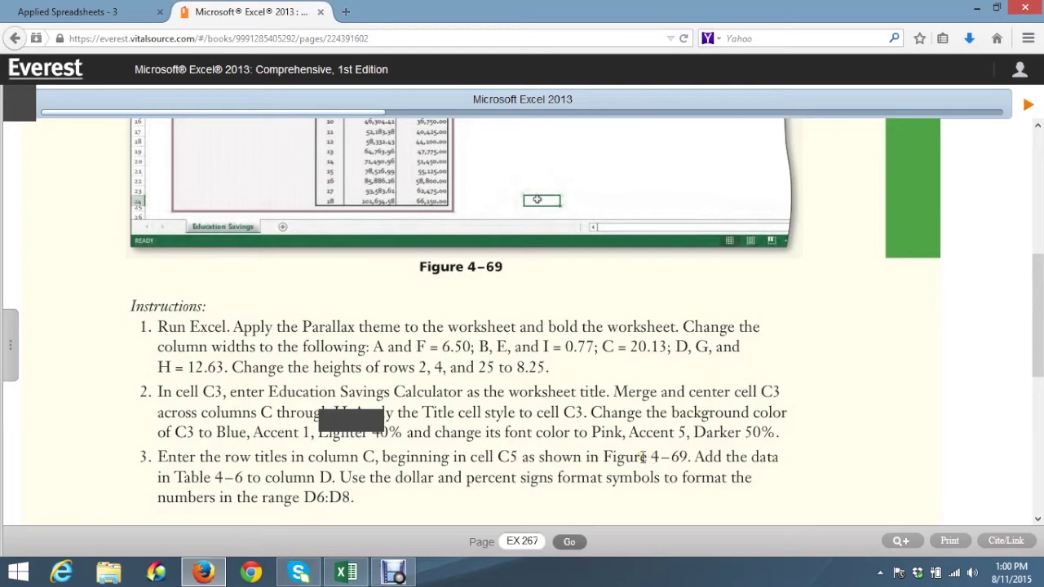
pyautogui.scroll(3, 461, 416)
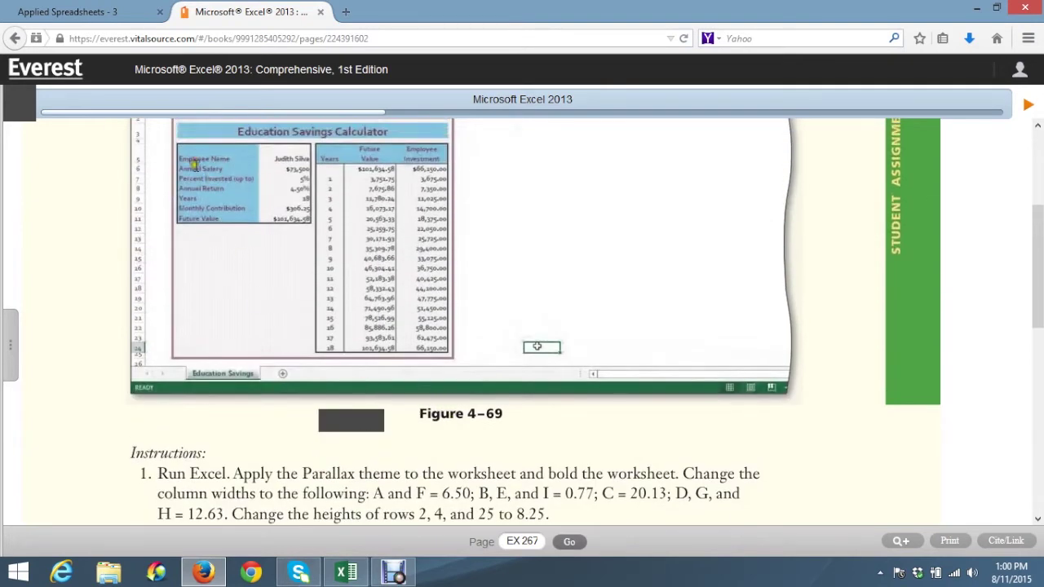
pyautogui.click(341, 576)
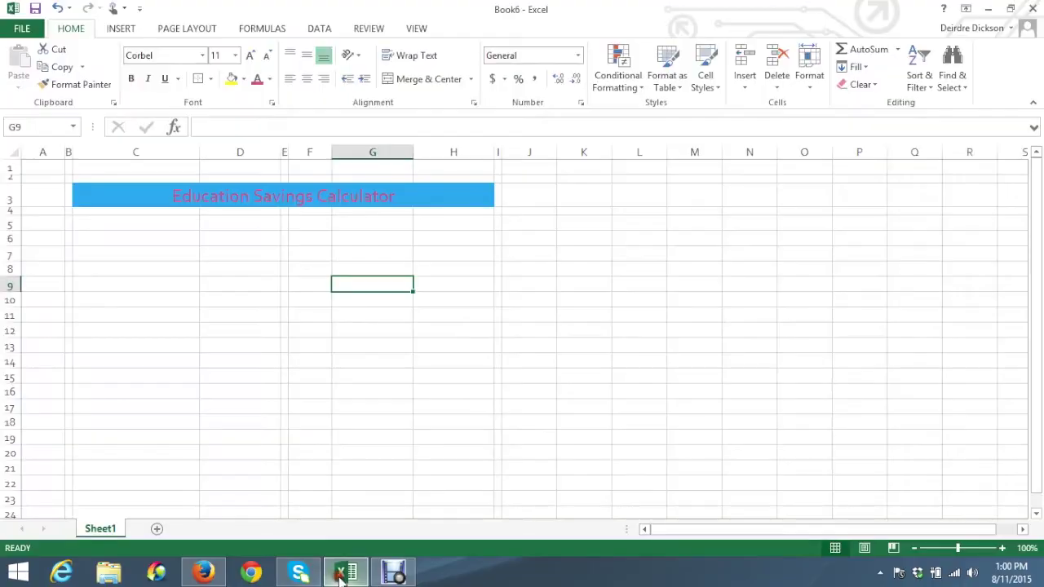
# Enter the row titles Employee Name, Annual Salary and Percent Invested in C5:C7
pyautogui.click(133, 224)
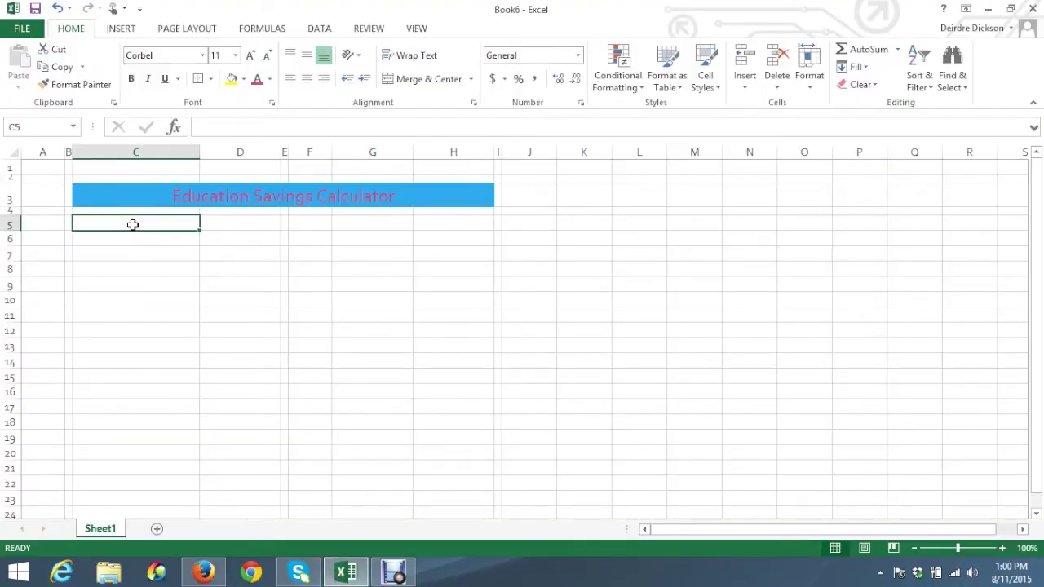
pyautogui.write('Employee Name')
pyautogui.press('Return')
pyautogui.write('Annual Salary')
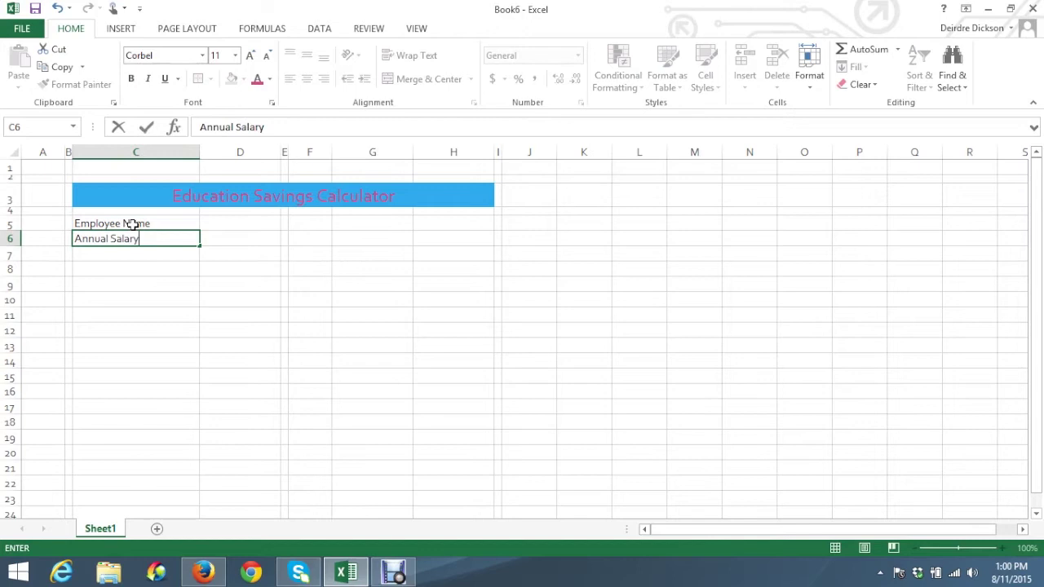
pyautogui.press('Return')
pyautogui.write('Pe')
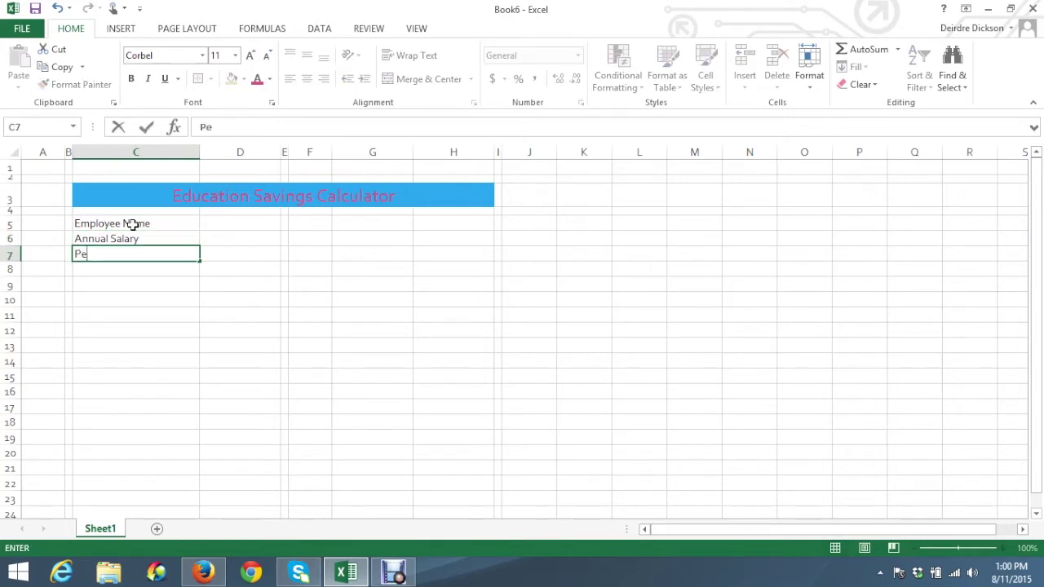
pyautogui.write('rcent Invested')
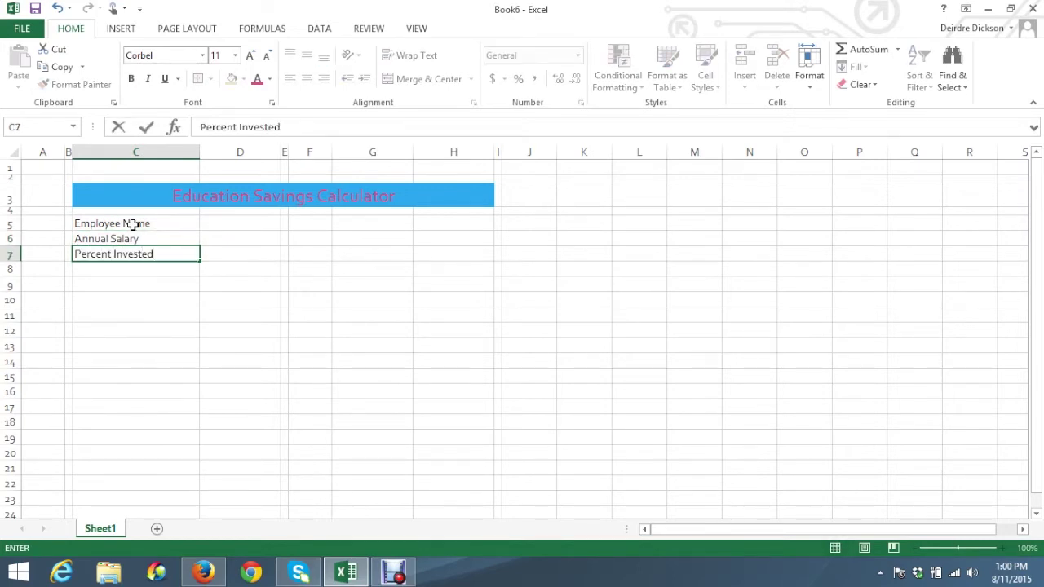
pyautogui.press('Return')
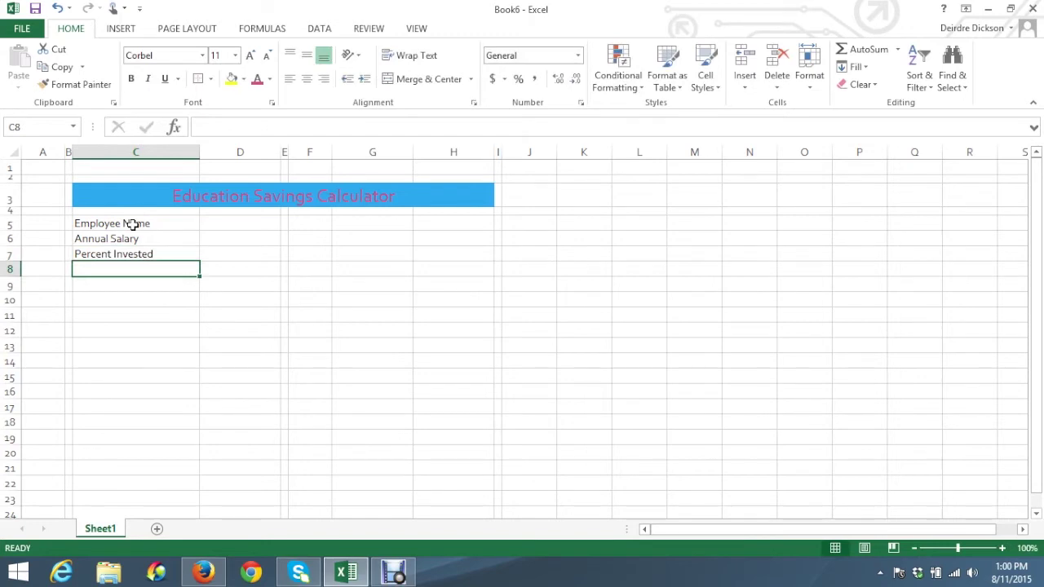
# Add Annual Return, Years, Monthly Contributions and Future Value in C8:C11
pyautogui.write('An')
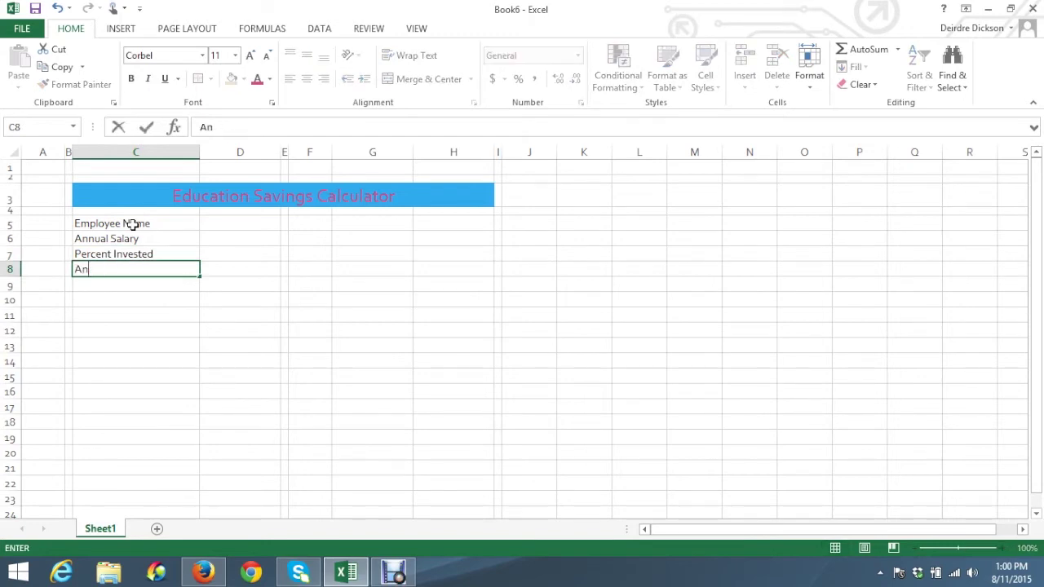
pyautogui.write('uanual Return')
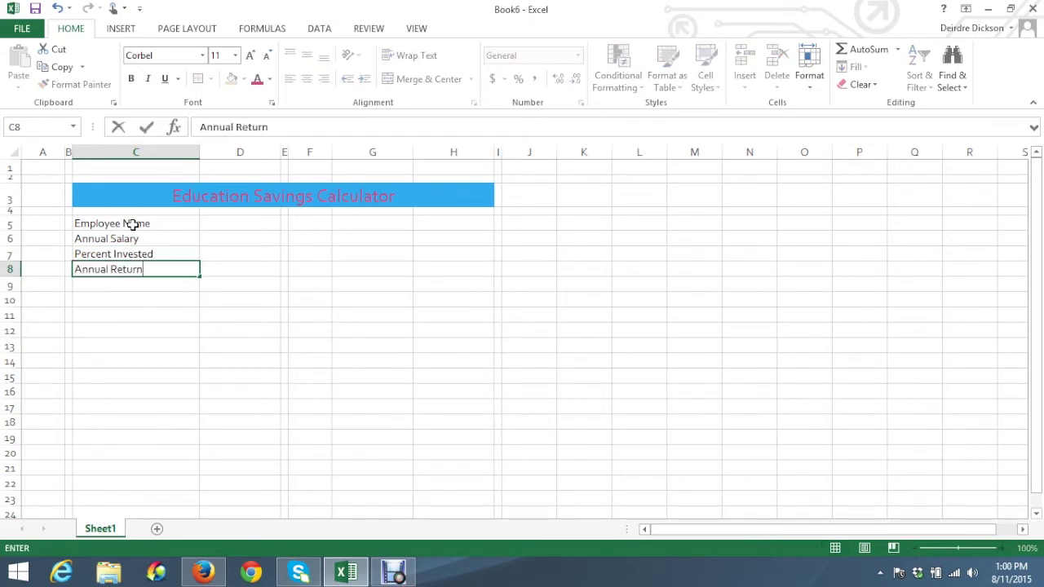
pyautogui.press('Return')
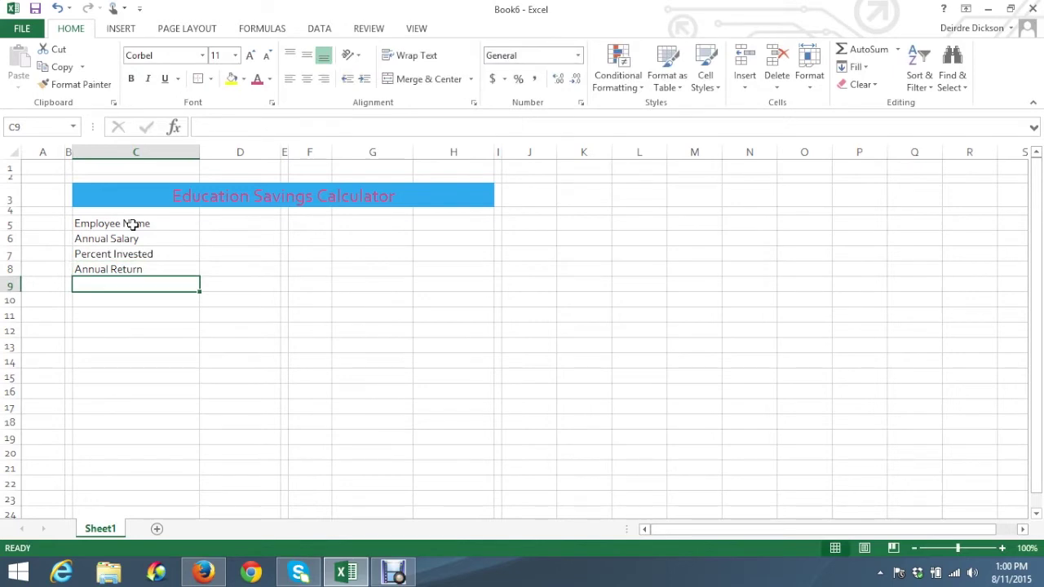
pyautogui.write('Years')
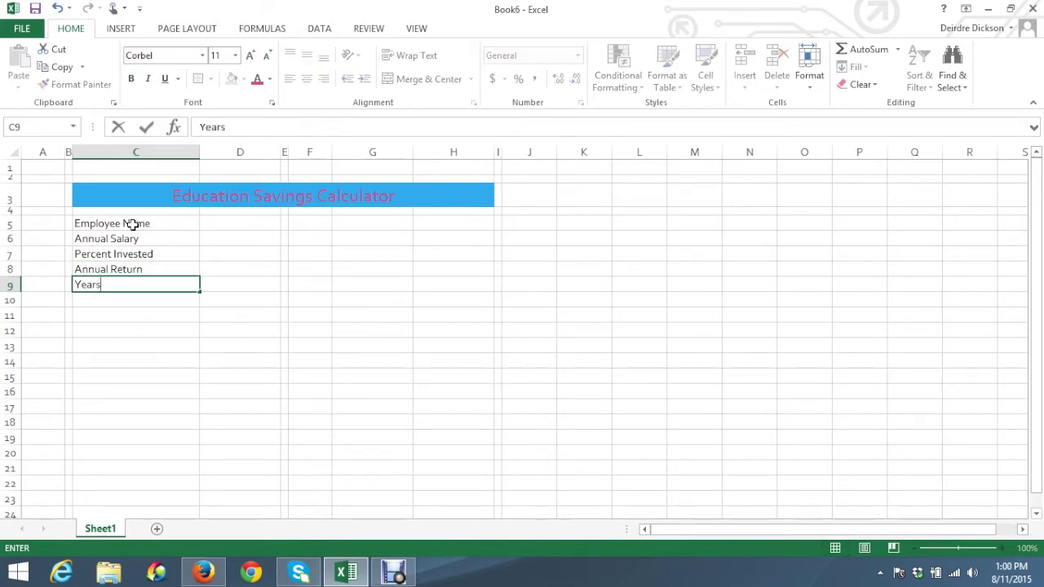
pyautogui.press('Return')
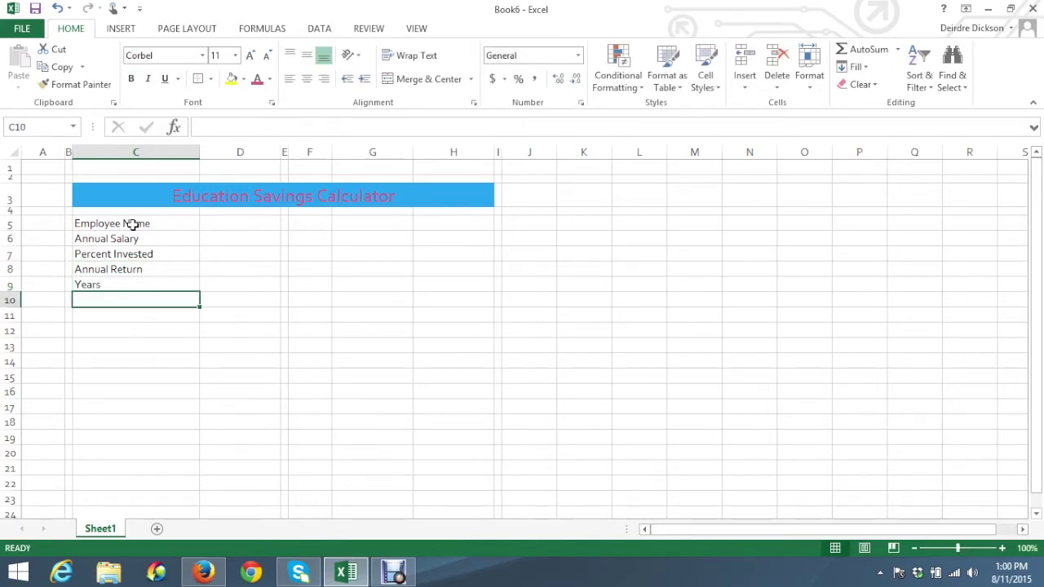
pyautogui.write('Monthly COntributui')
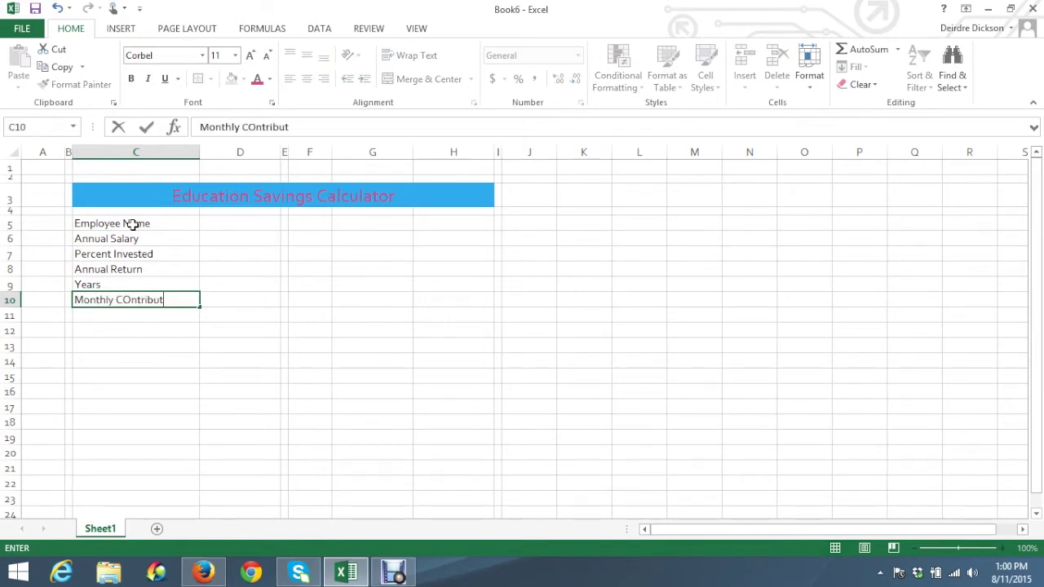
pyautogui.press('BackSpace')
pyautogui.write('utions')
pyautogui.press('Left')
pyautogui.press('Left')
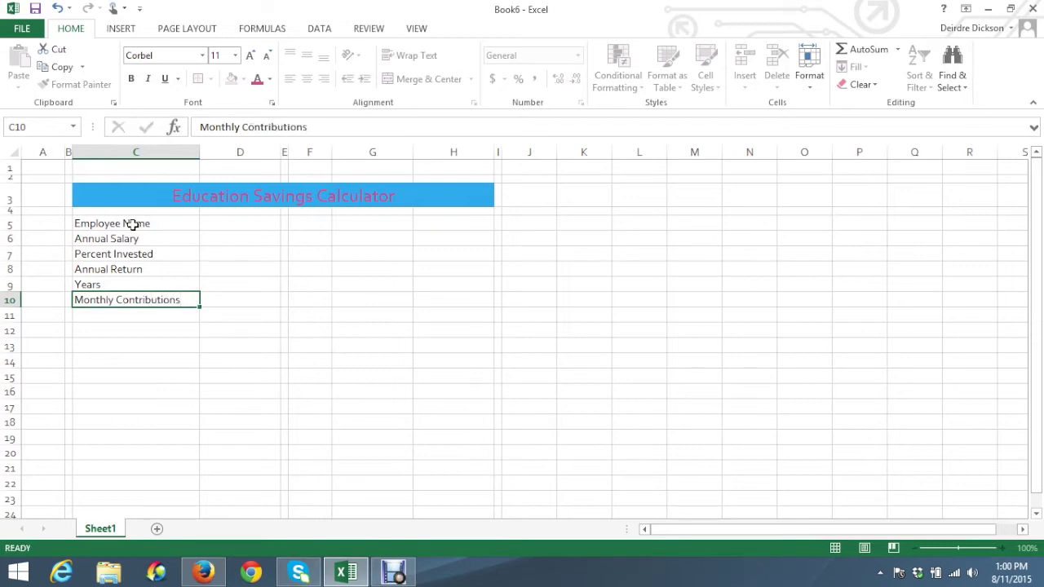
pyautogui.press('Down')
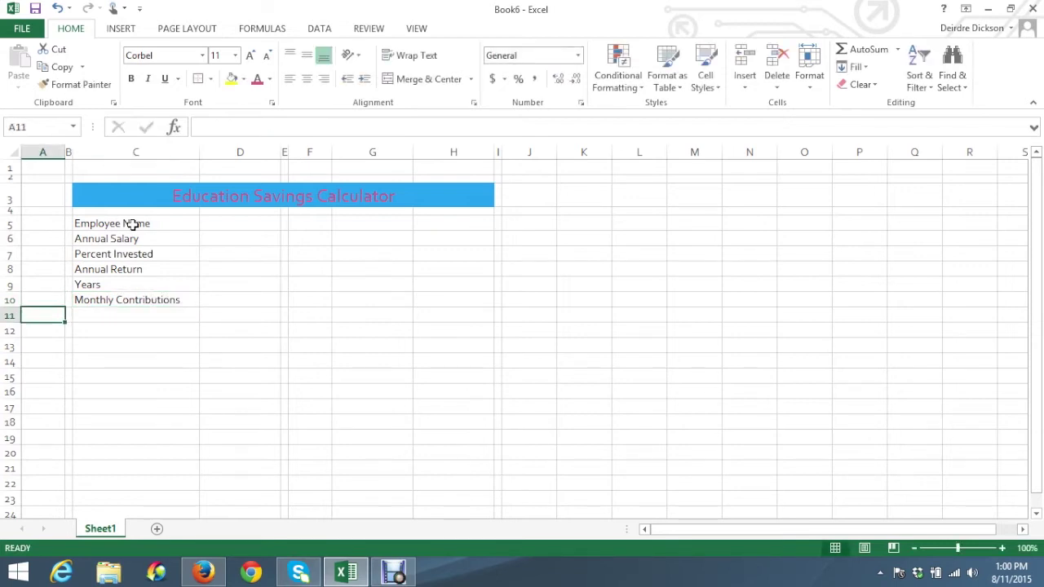
pyautogui.press('Right')
pyautogui.press('Right')
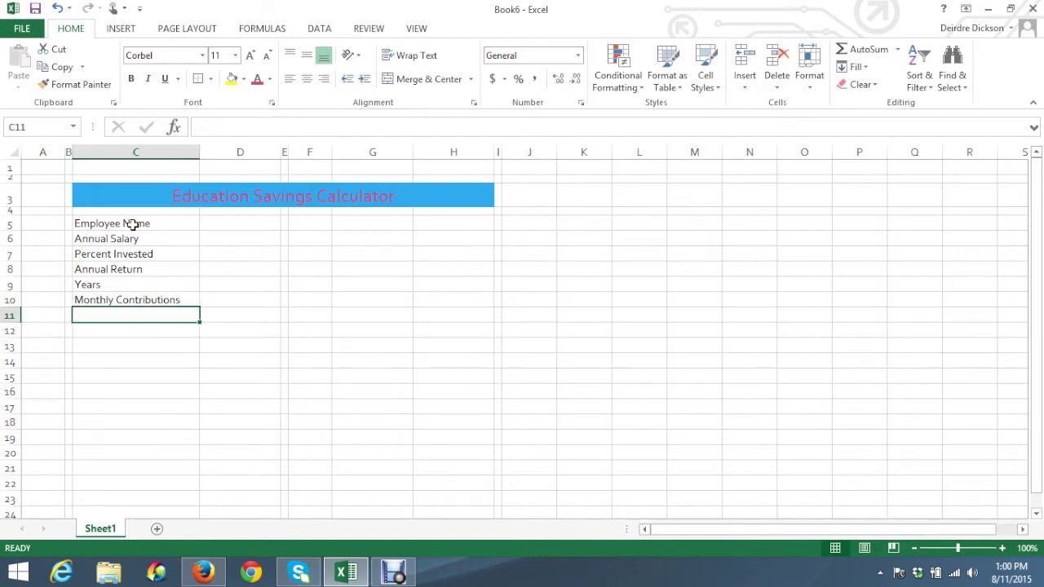
pyautogui.write('Future Value')
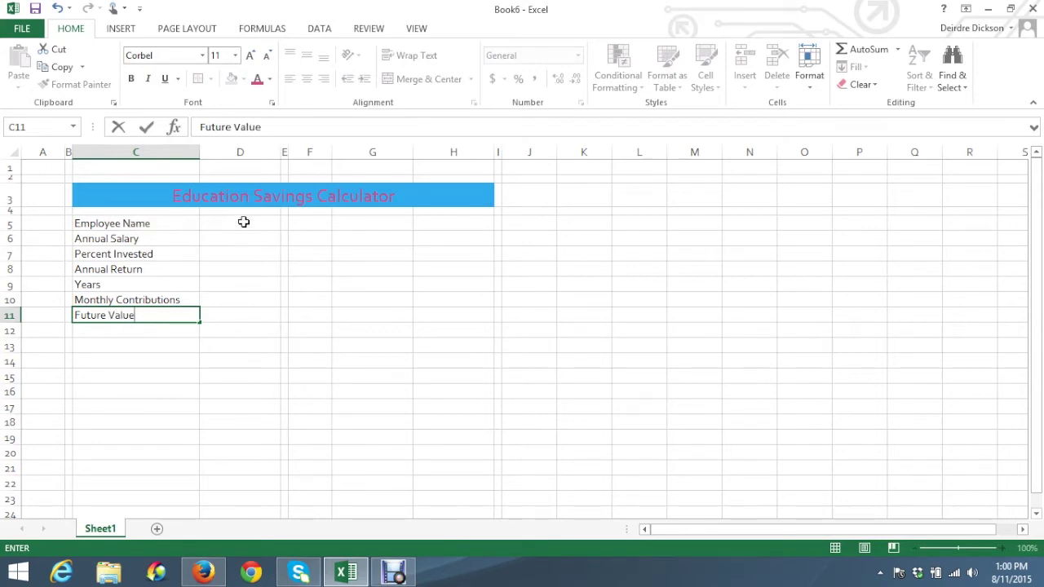
pyautogui.click(243, 222)
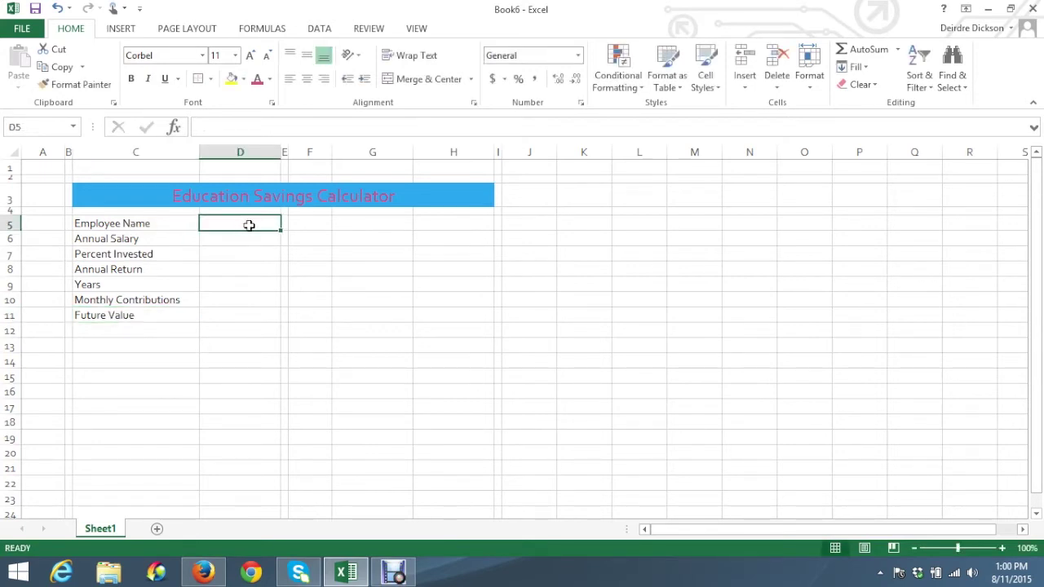
# Scroll the e-book to Table 4-6: $73,500 salary, 5.00% invested, 4.50% return, 18 years
pyautogui.click(204, 571)
pyautogui.scroll(-5, 266, 303)
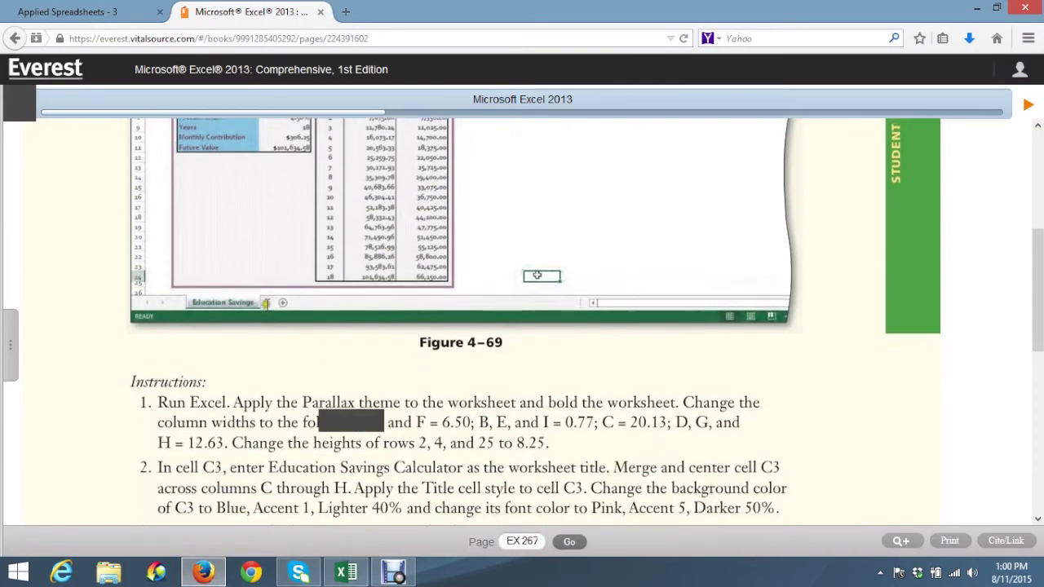
pyautogui.scroll(-4, 266, 302)
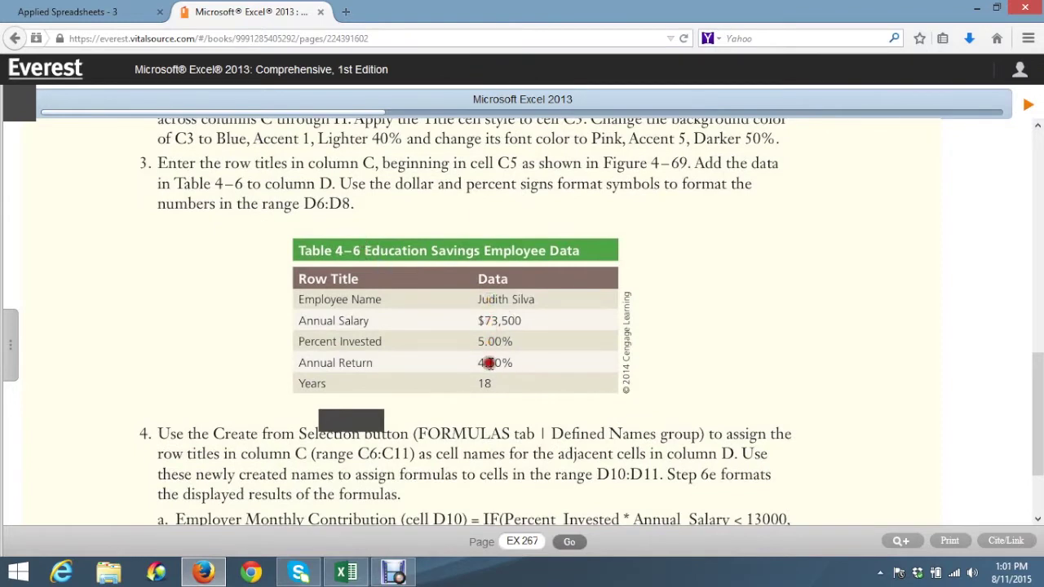
# Enter the employee's name, $73,500, 5%, 4.50% and 18 in cells D5 through D9
pyautogui.click(346, 572)
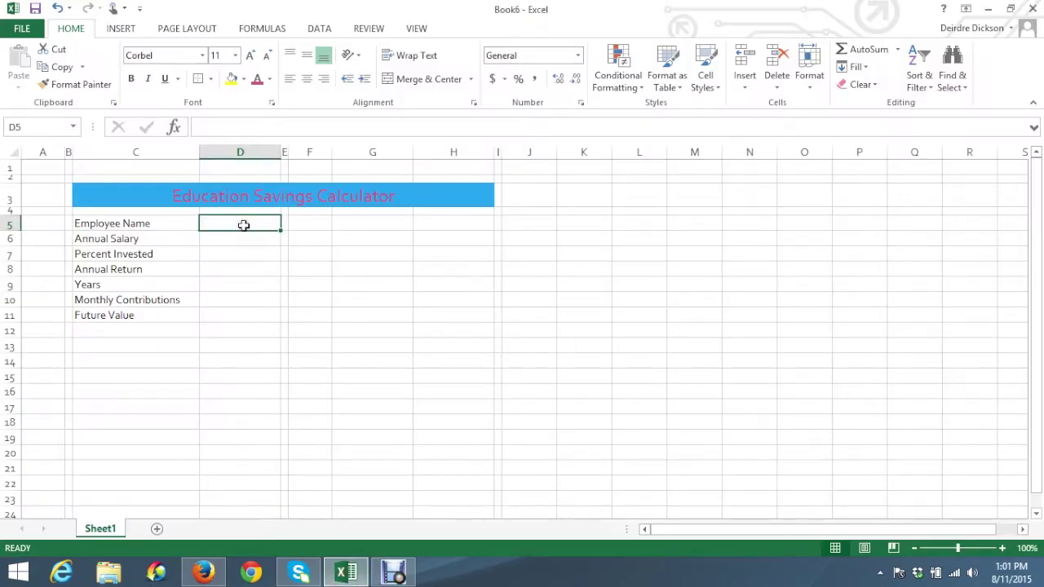
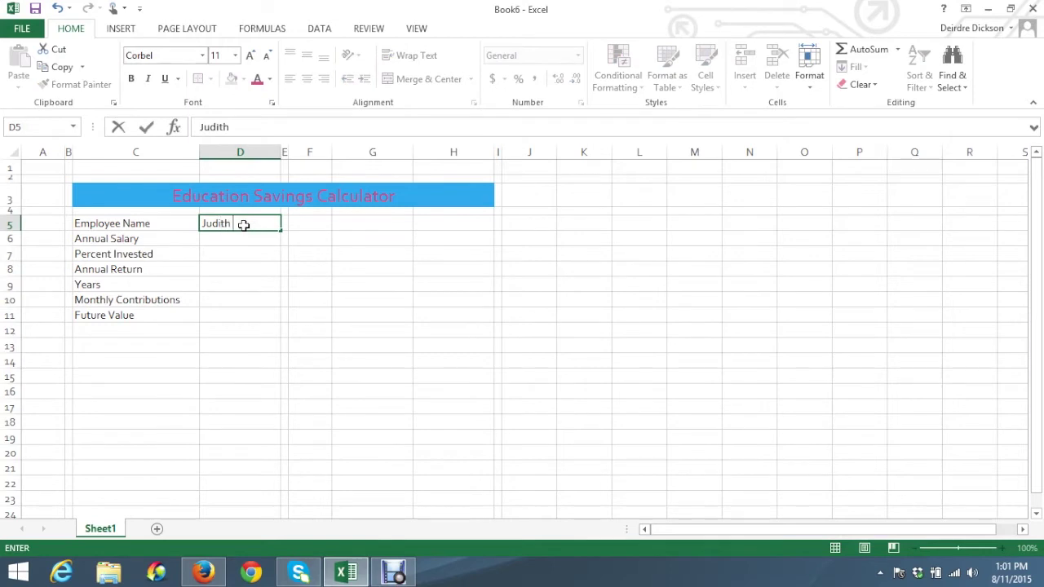
pyautogui.press('Return')
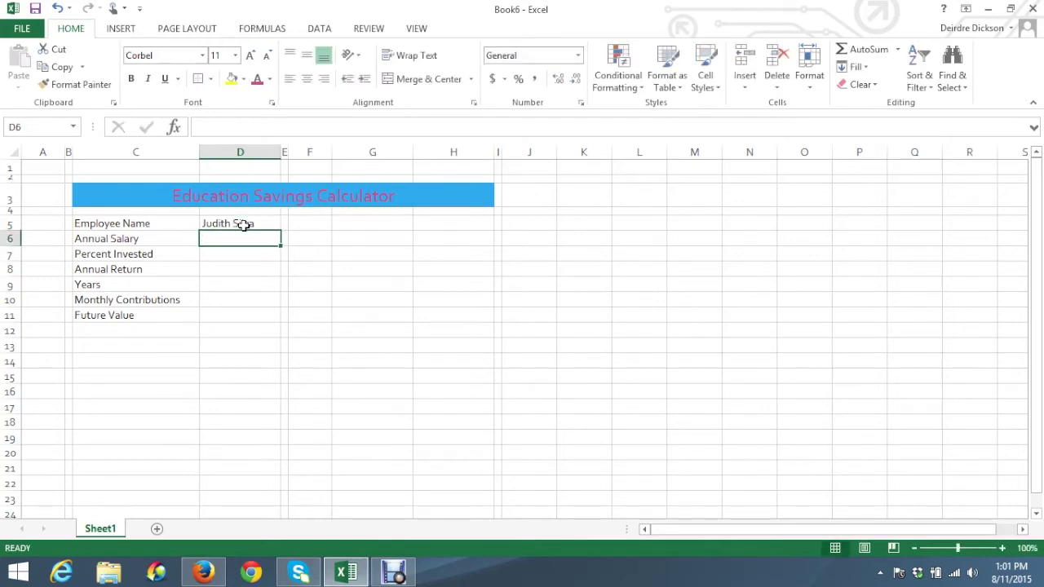
pyautogui.write('$')
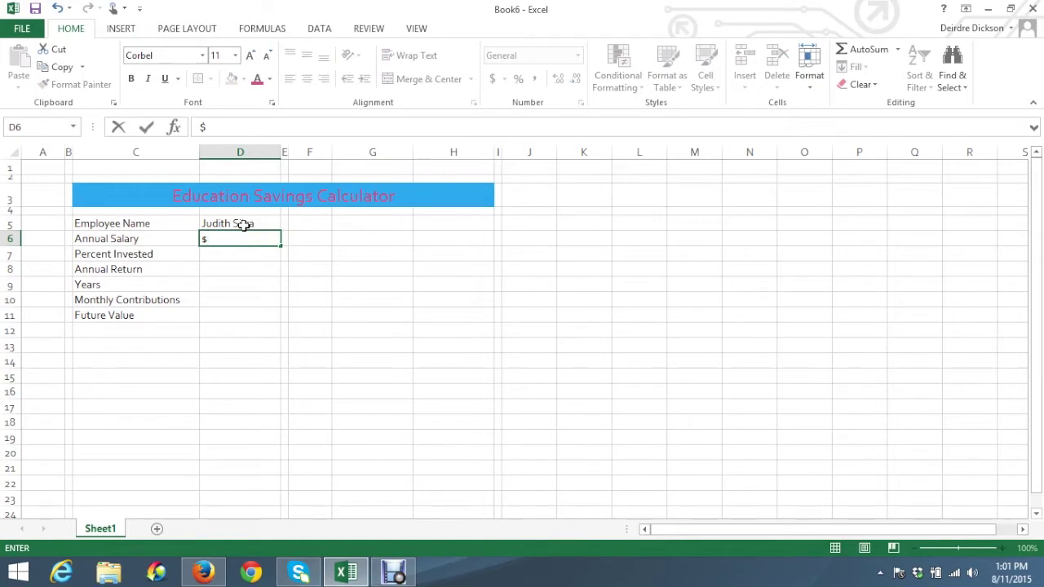
pyautogui.write('73,50')
pyautogui.press('Return')
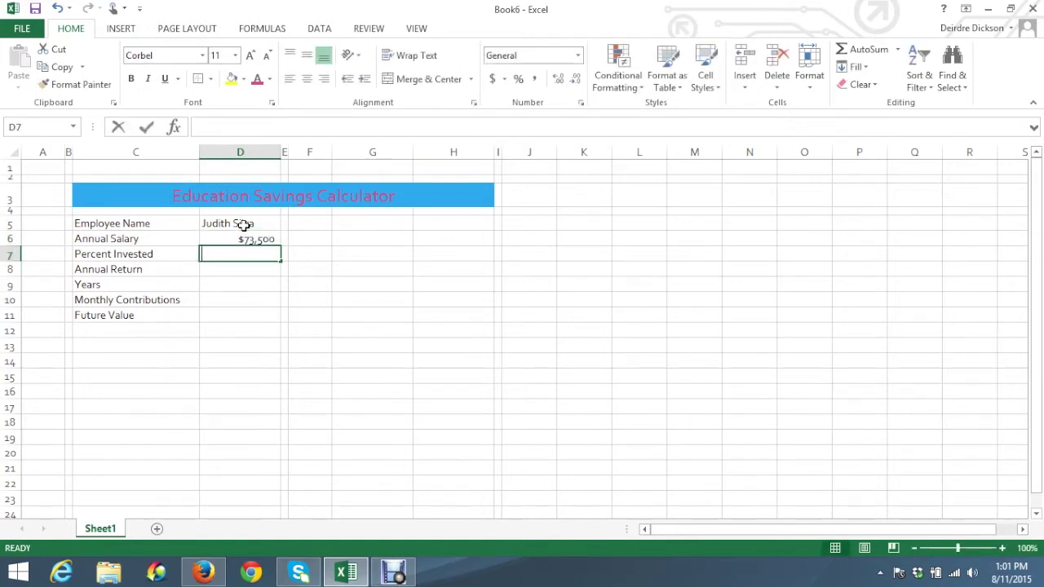
pyautogui.write('5%')
pyautogui.press('Return')
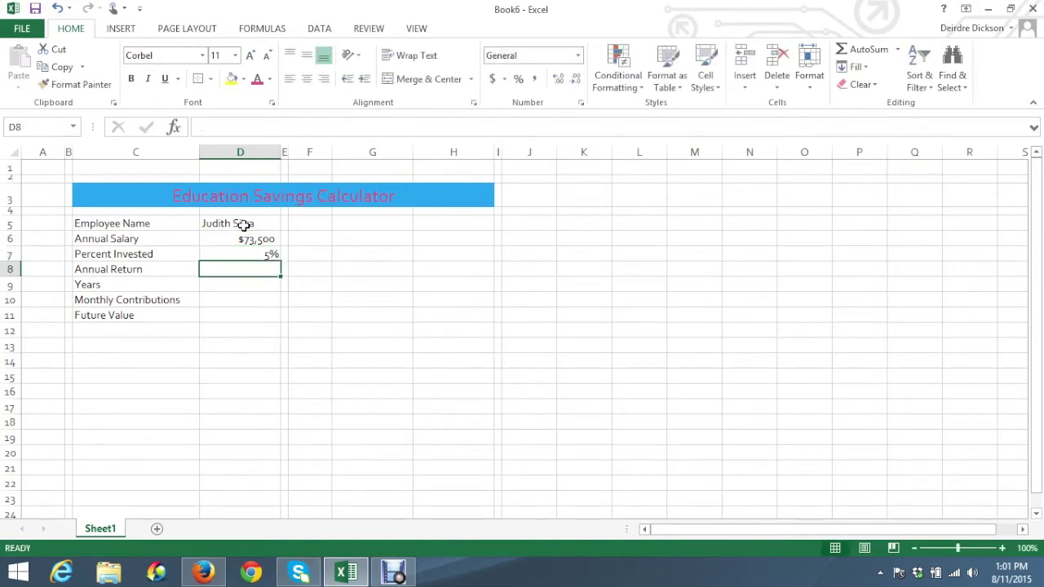
pyautogui.write('4.50%')
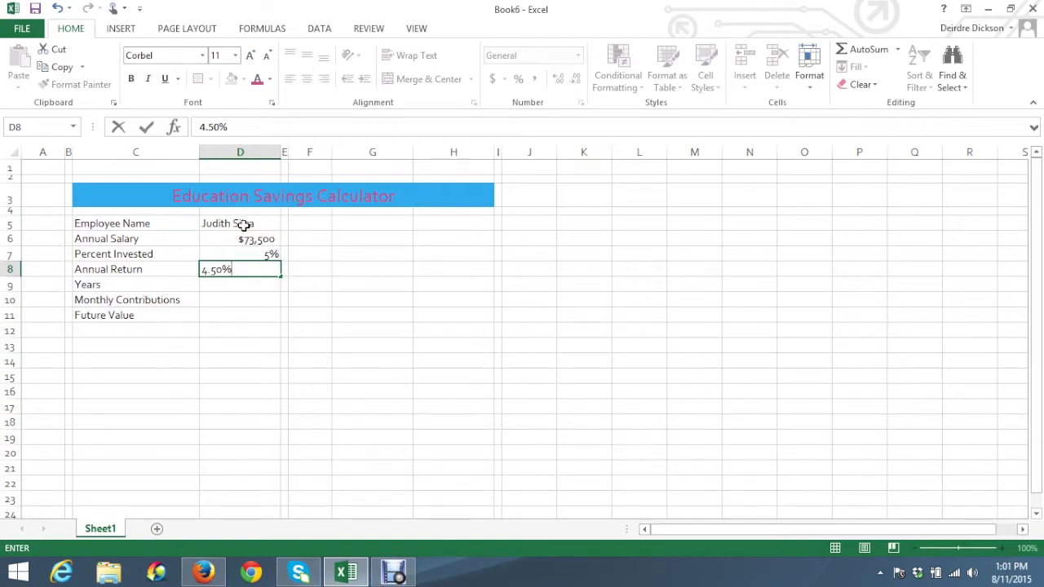
pyautogui.press('Return')
pyautogui.write('18')
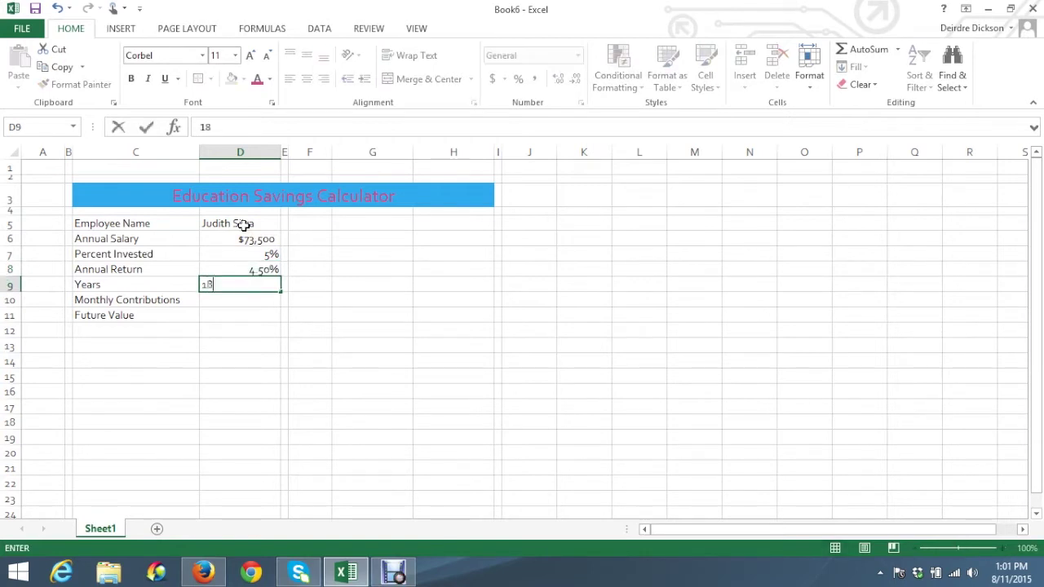
pyautogui.press('Return')
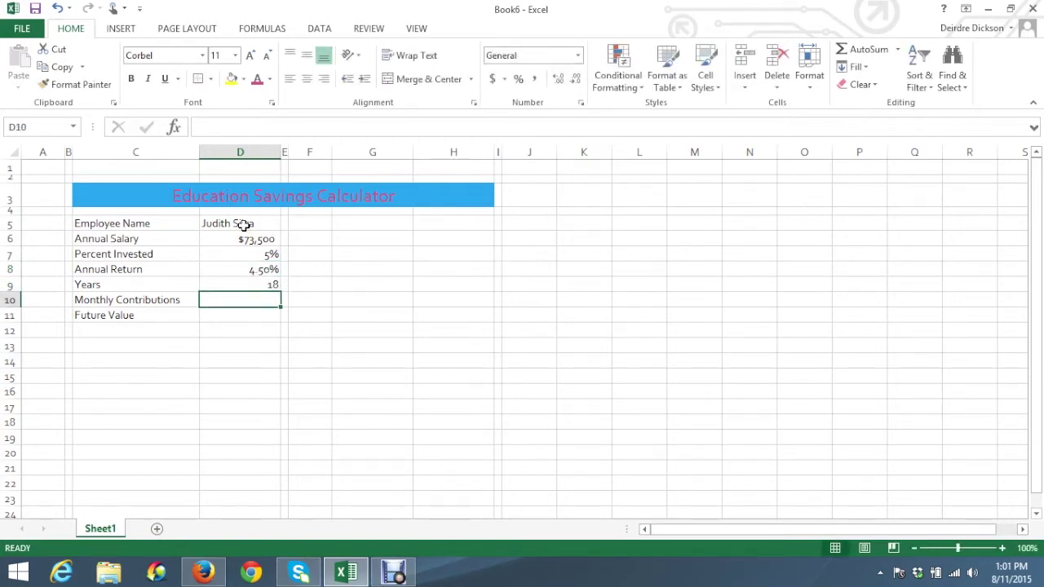
# Review the Monthly Contributions and Future Value cells D10 and D11, then return to the e-book
pyautogui.click(148, 299)
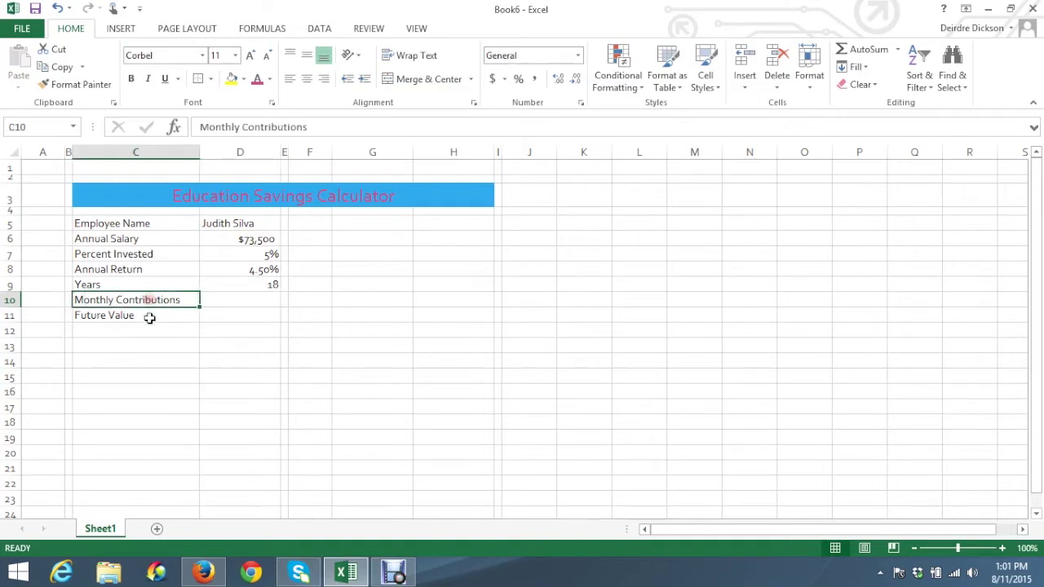
pyautogui.click(152, 317)
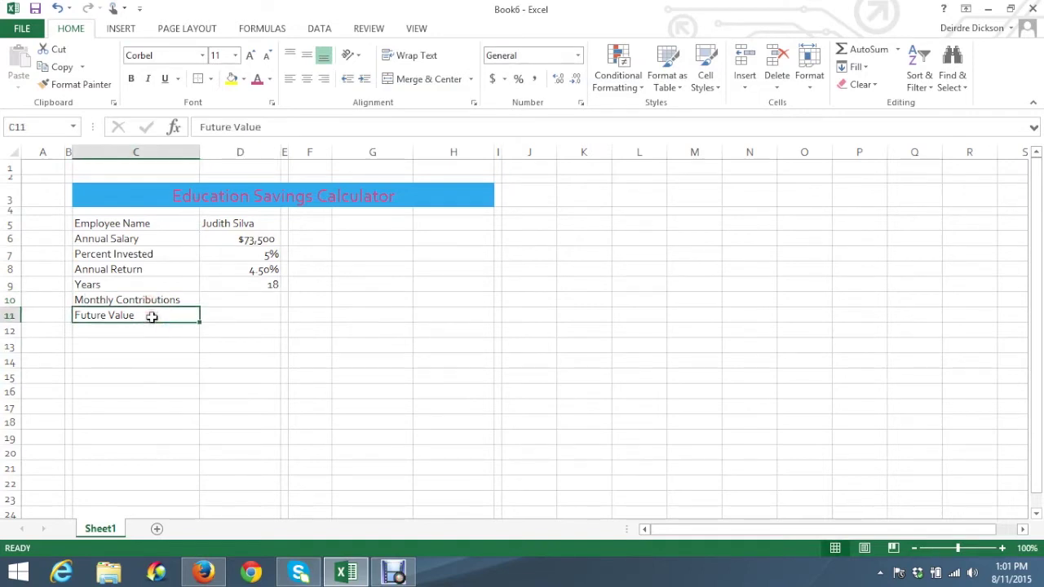
pyautogui.click(235, 298)
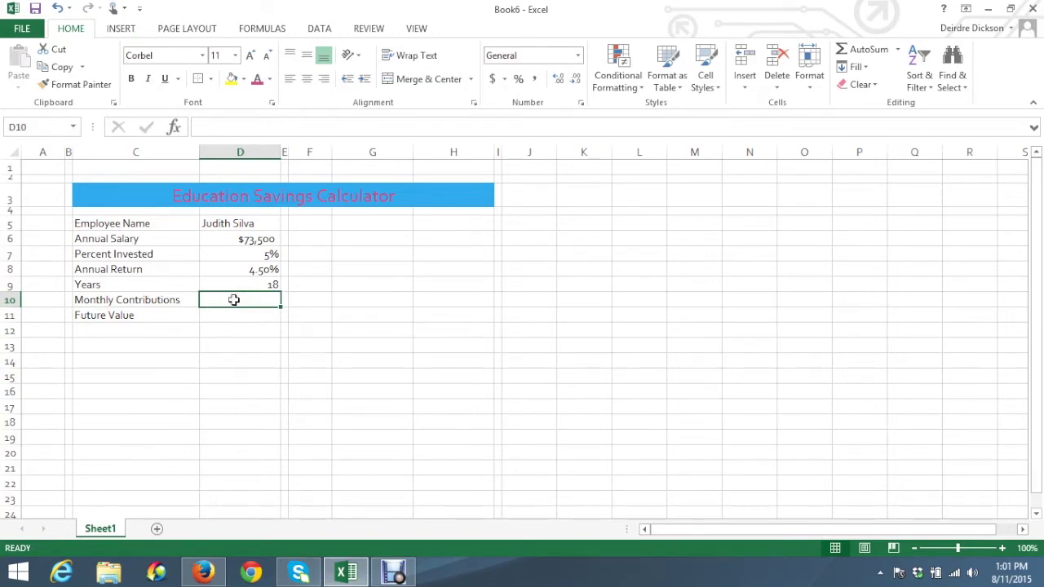
pyautogui.click(234, 313)
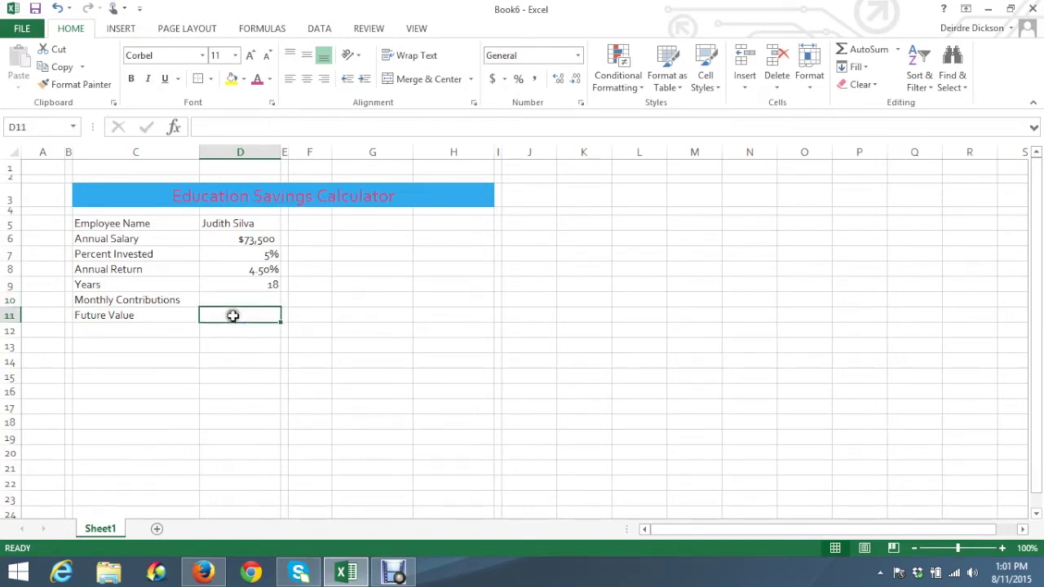
pyautogui.click(237, 301)
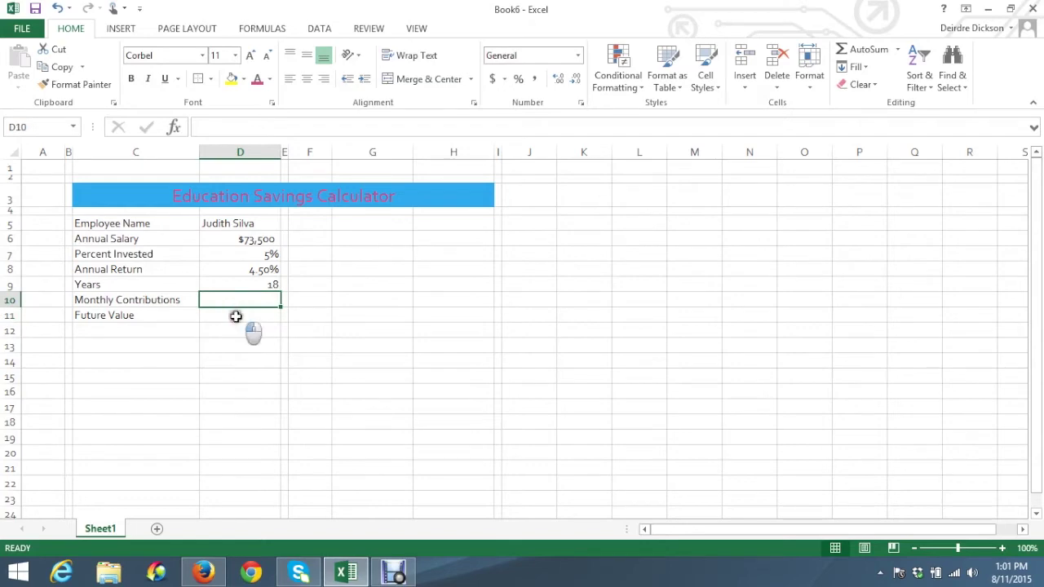
pyautogui.click(236, 316)
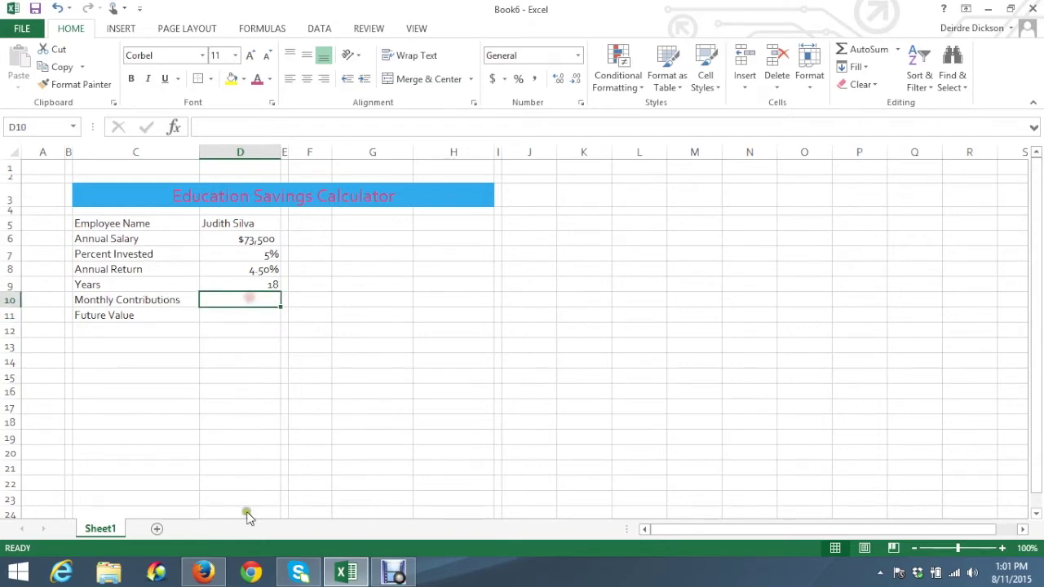
pyautogui.click(203, 573)
# Scroll the e-book to step 4's D10 and D11 range-name formulas, then go back to Excel
pyautogui.scroll(-3, 317, 334)
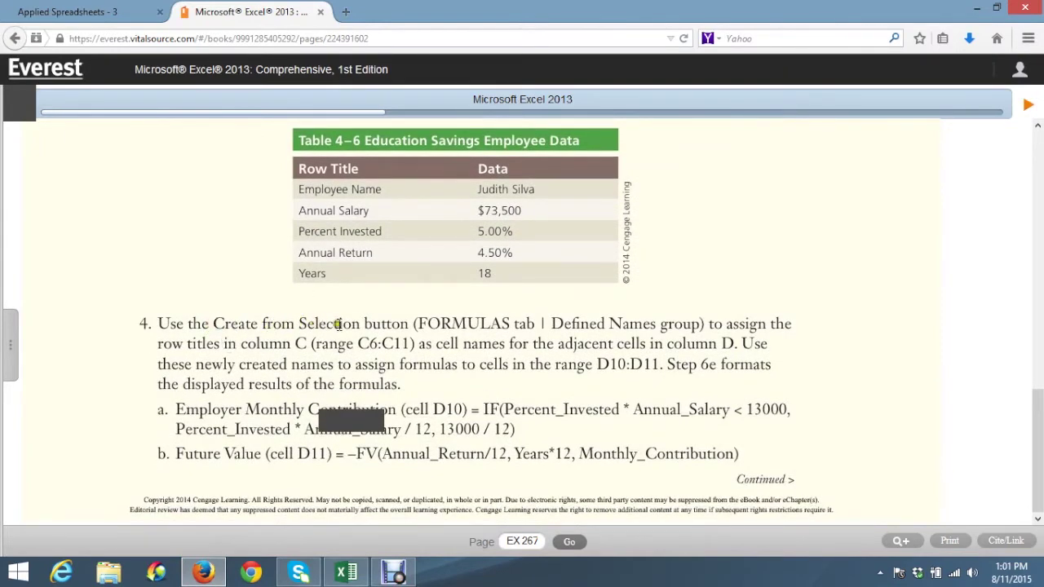
pyautogui.click(433, 323)
pyautogui.click(346, 573)
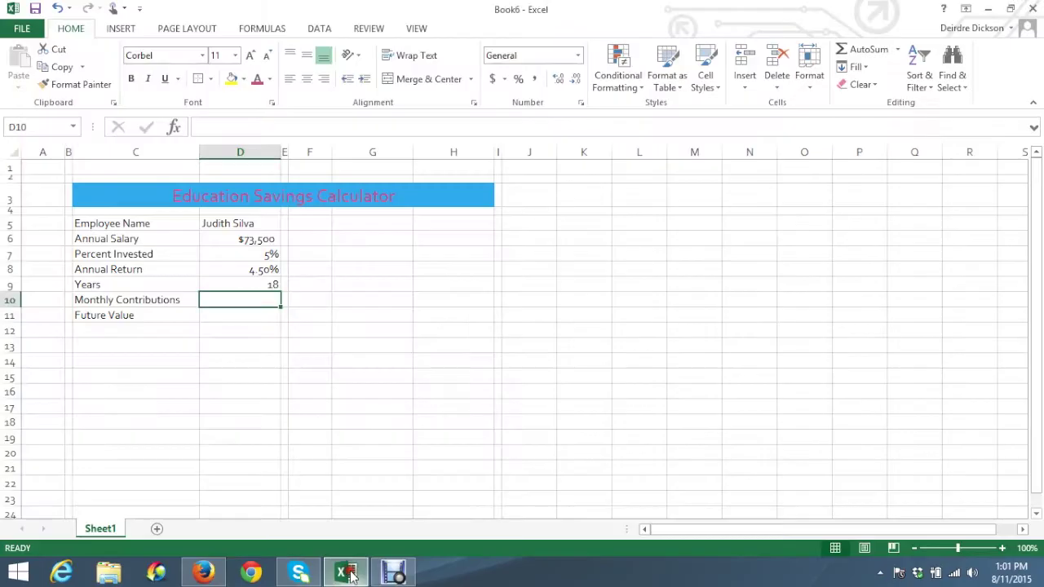
# Create range names from C5:D11 using top row and left column titles, then open Name Manager
pyautogui.moveTo(85, 226); pyautogui.dragTo(250, 316)
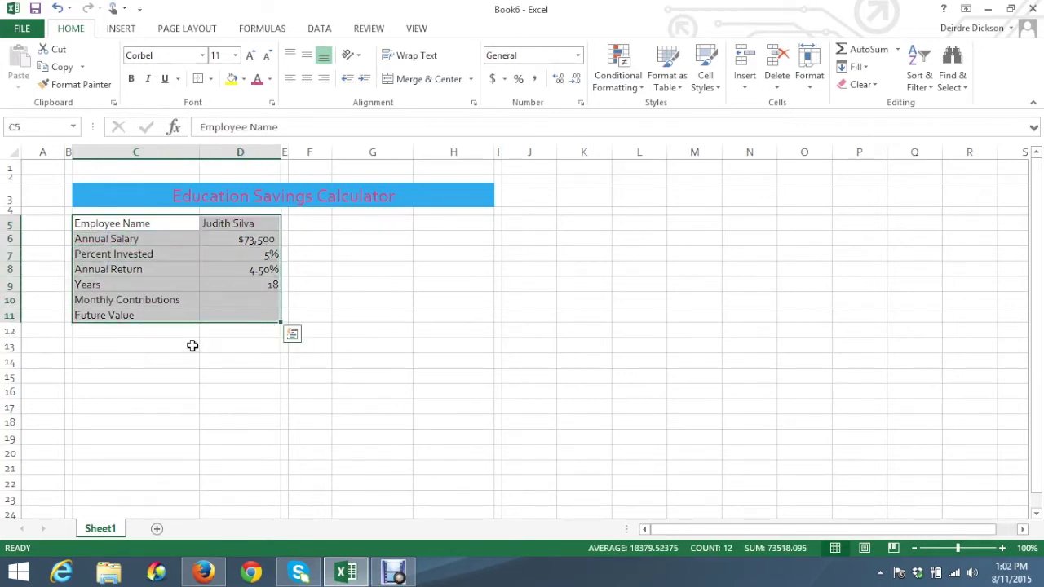
pyautogui.click(270, 30)
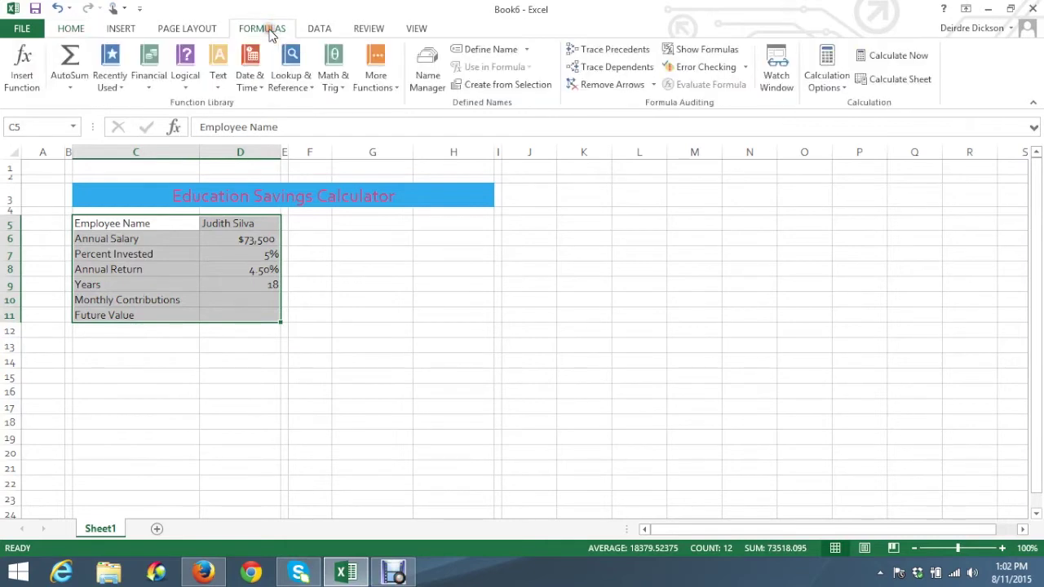
pyautogui.click(489, 106)
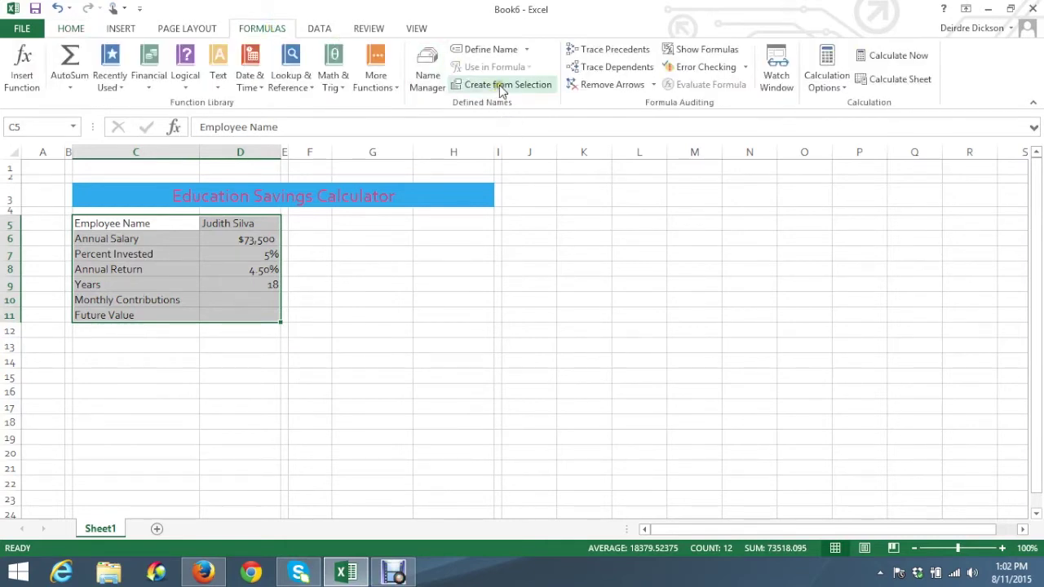
pyautogui.click(500, 85)
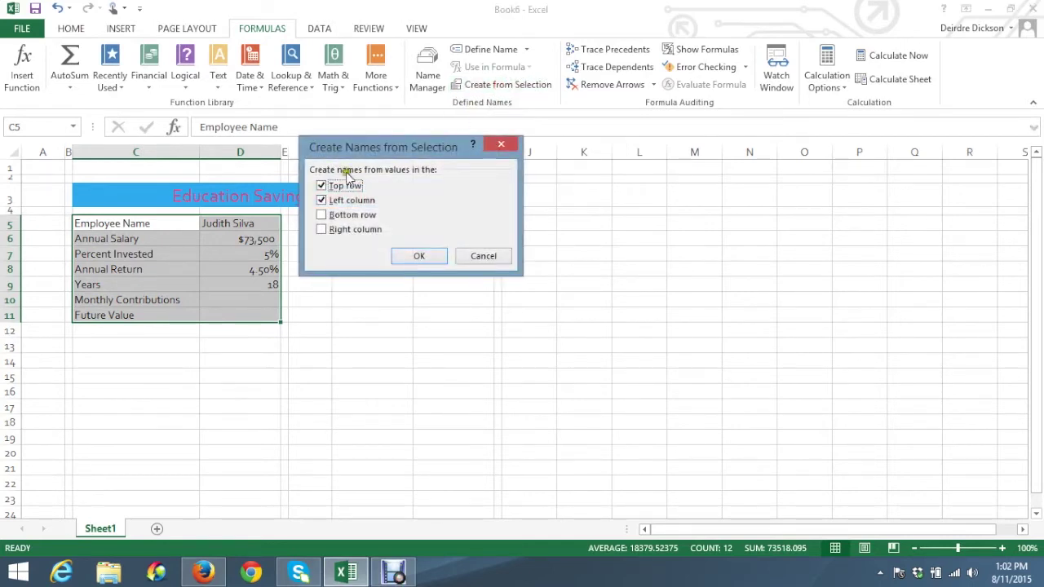
pyautogui.click(322, 185)
pyautogui.click(321, 186)
pyautogui.click(321, 201)
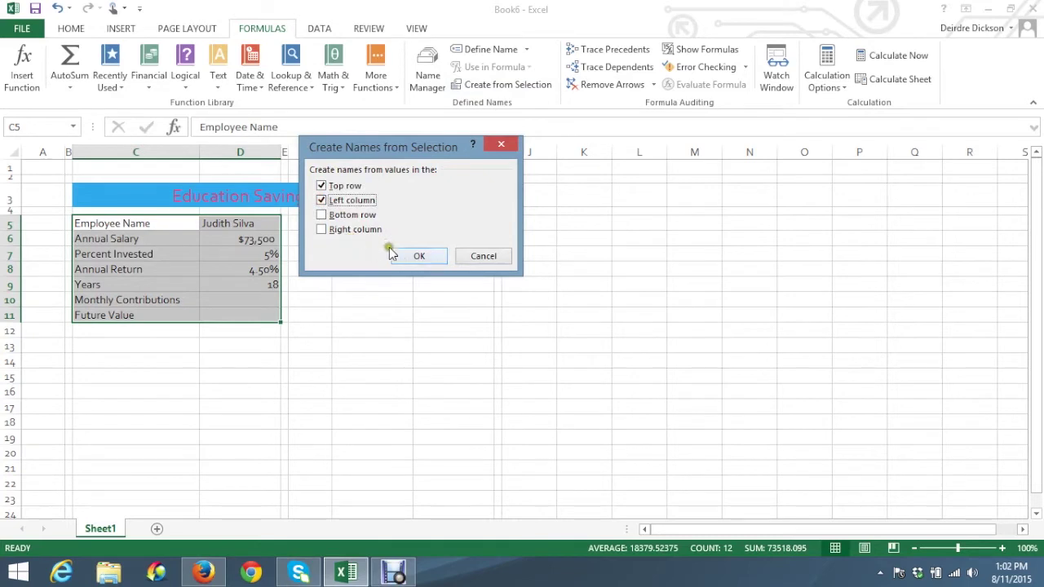
pyautogui.click(419, 257)
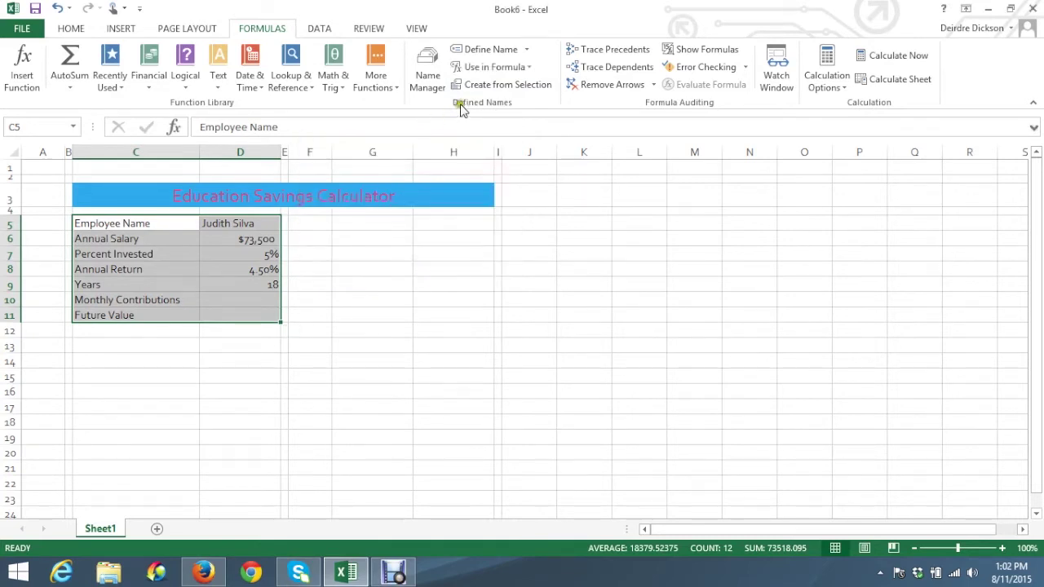
pyautogui.click(431, 81)
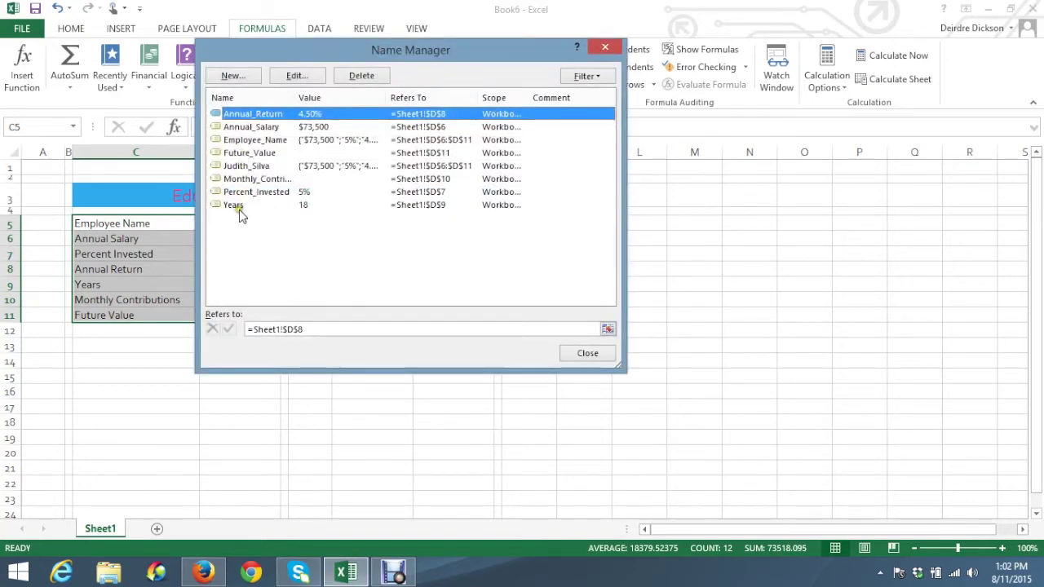
# Close Name Manager and confirm through the Name Box that Annual_Salary refers to D6
pyautogui.click(591, 353)
pyautogui.click(259, 351)
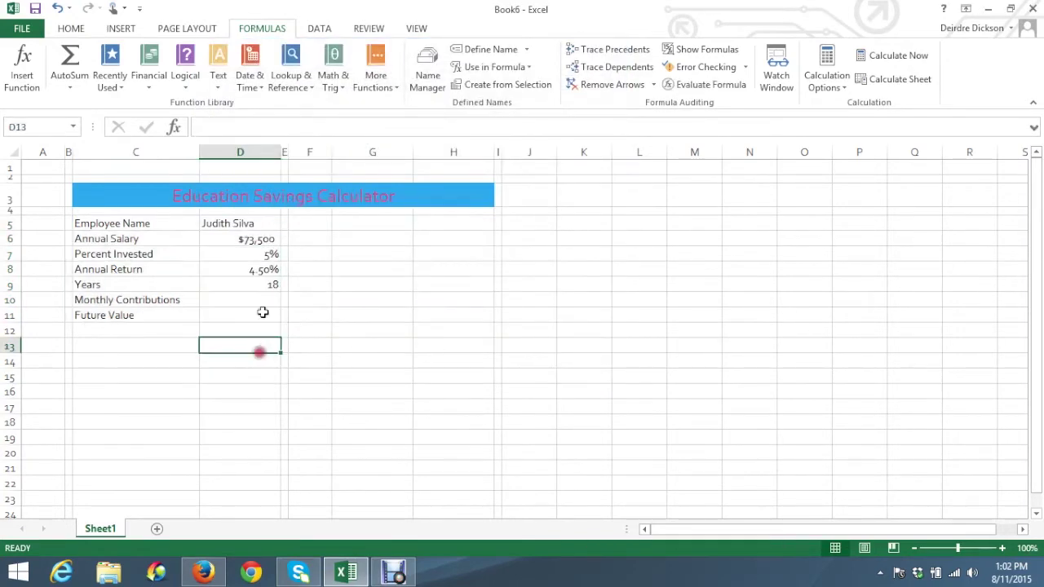
pyautogui.click(269, 241)
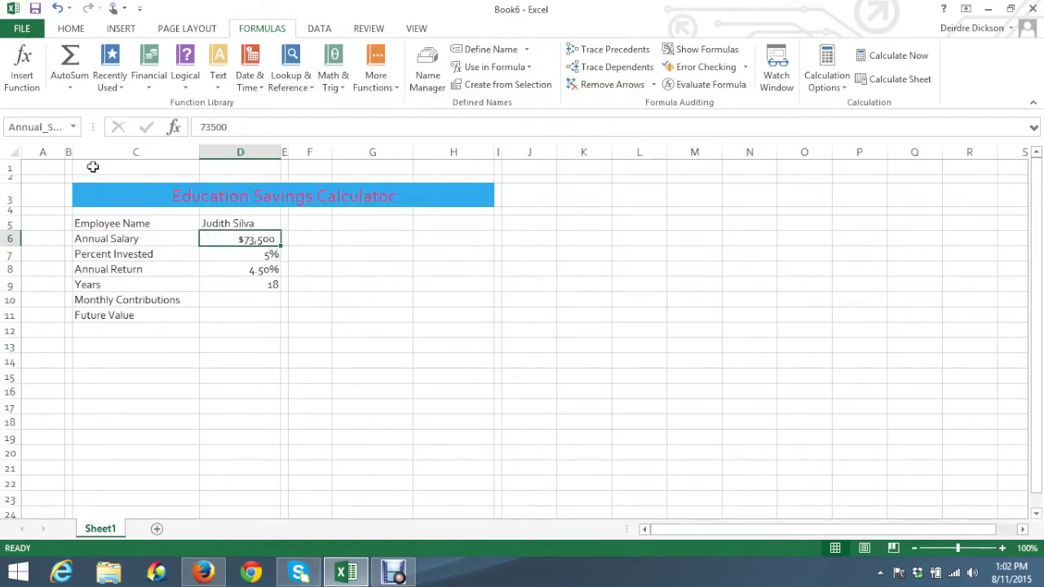
pyautogui.click(74, 127)
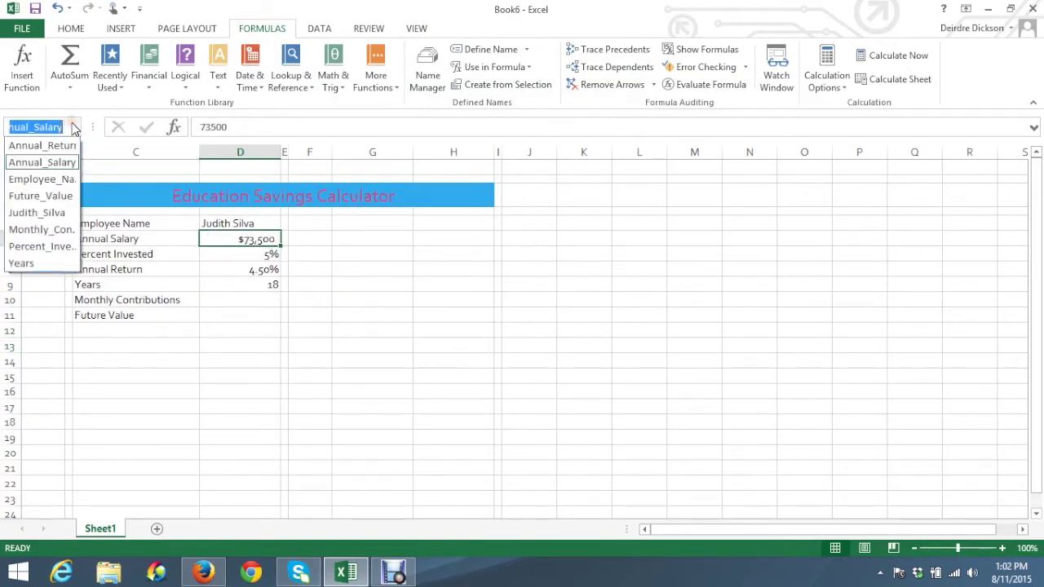
pyautogui.click(42, 163)
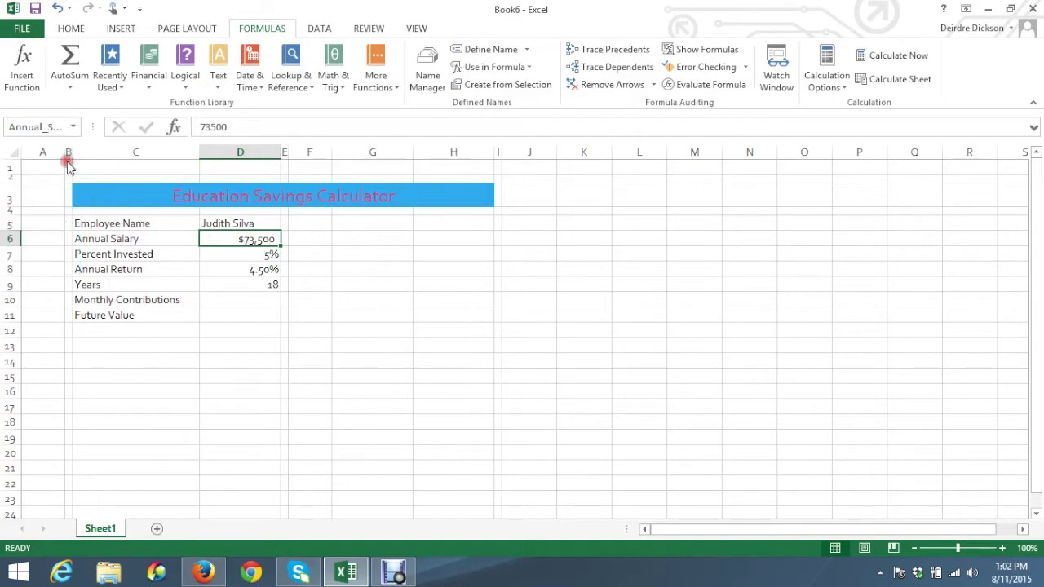
# Confirm Percent_Invested refers to D7, then switch back to the e-book
pyautogui.click(261, 257)
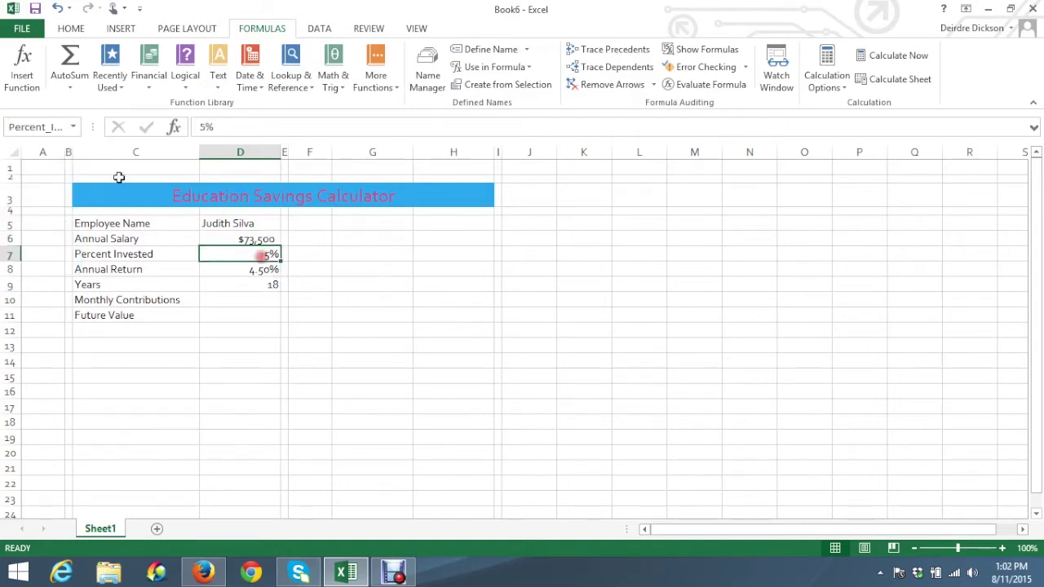
pyautogui.click(72, 127)
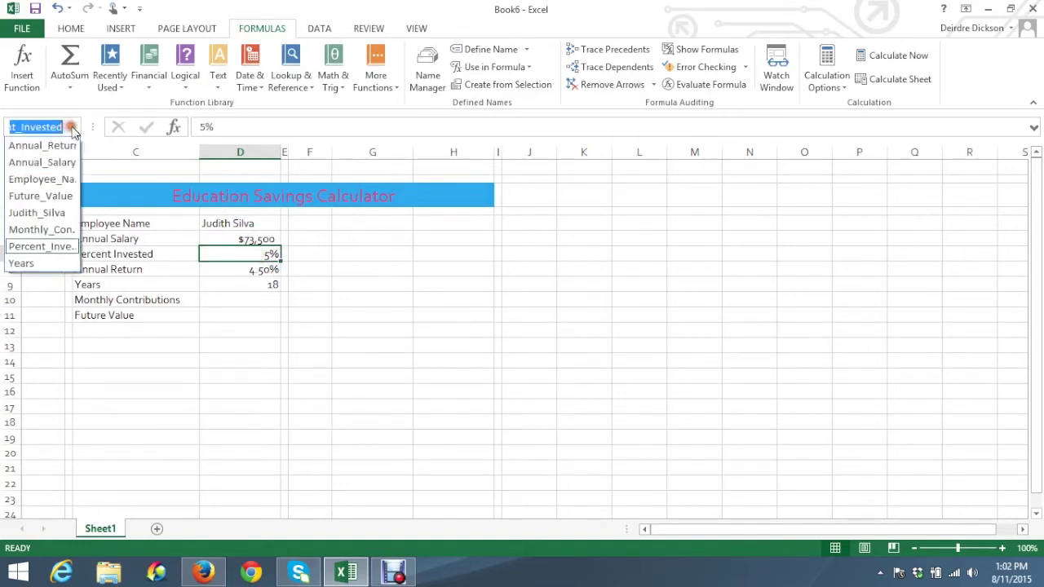
pyautogui.click(66, 248)
pyautogui.click(300, 359)
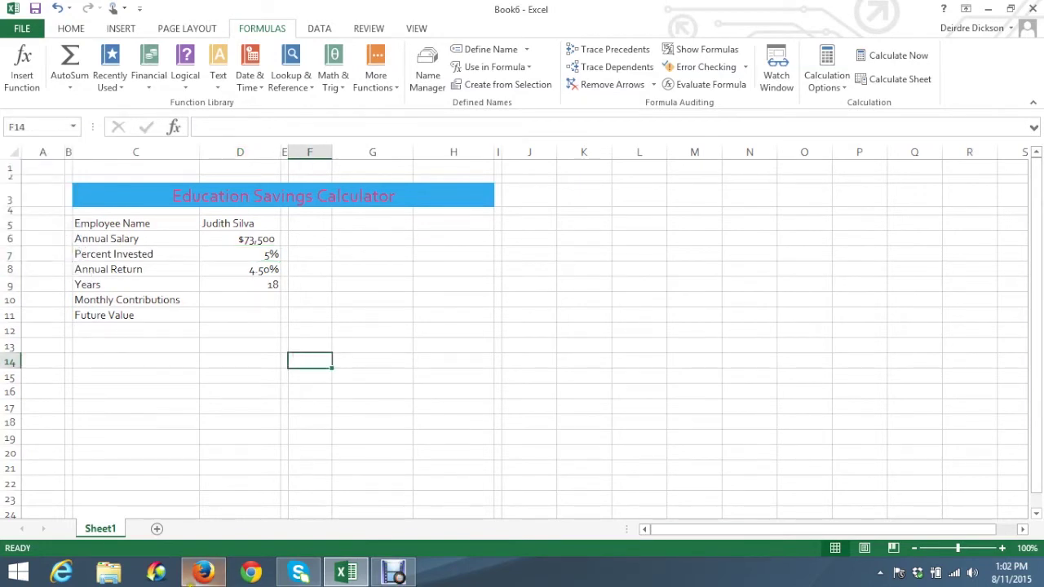
pyautogui.click(203, 574)
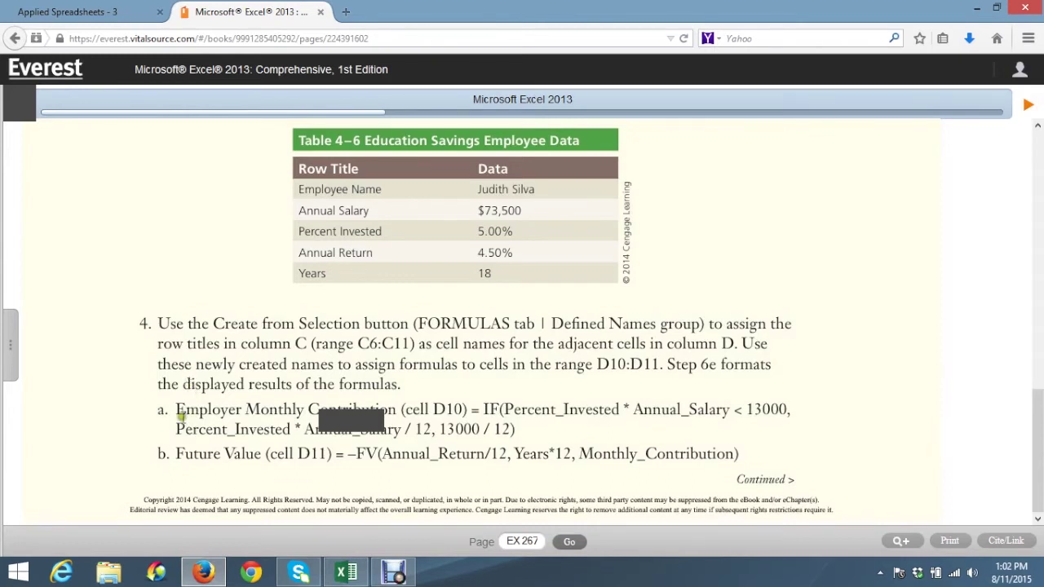
# Select the step 4a IF formula text for D10 in the e-book, then return to Excel
pyautogui.moveTo(469, 409); pyautogui.dragTo(516, 430)
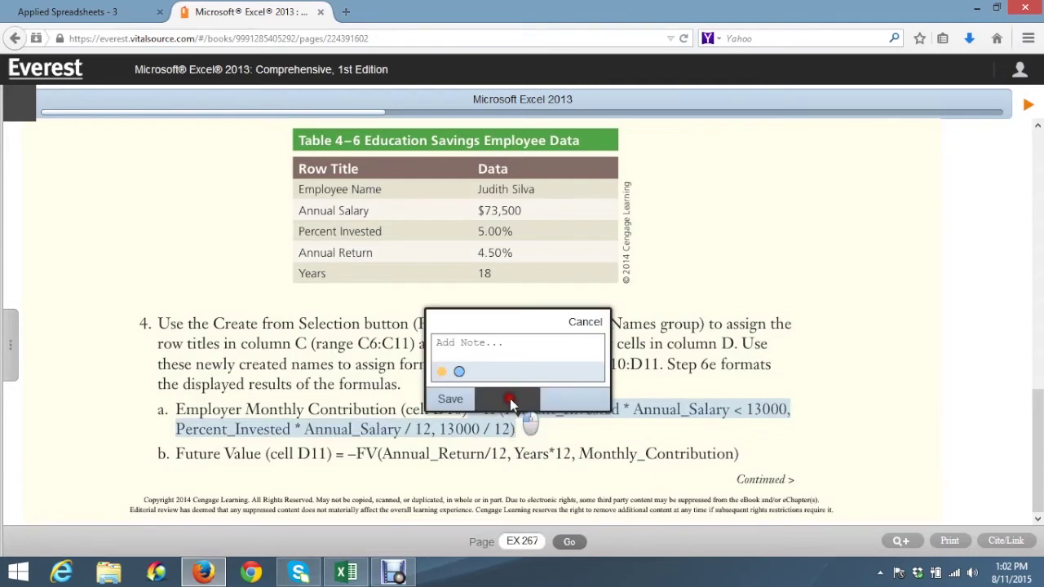
pyautogui.click(566, 440)
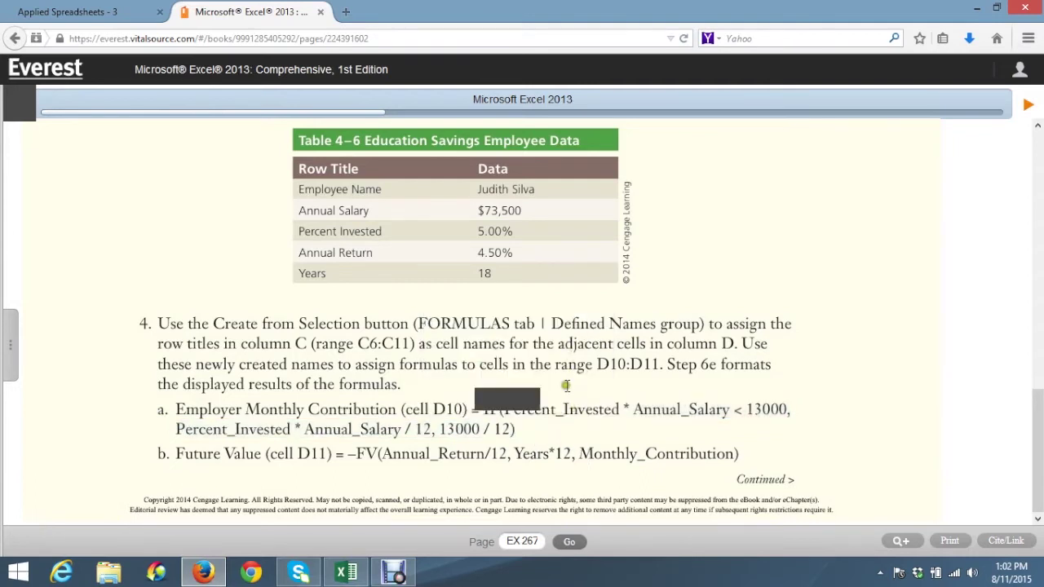
pyautogui.scroll(1, 566, 387)
pyautogui.moveTo(475, 447); pyautogui.dragTo(517, 465)
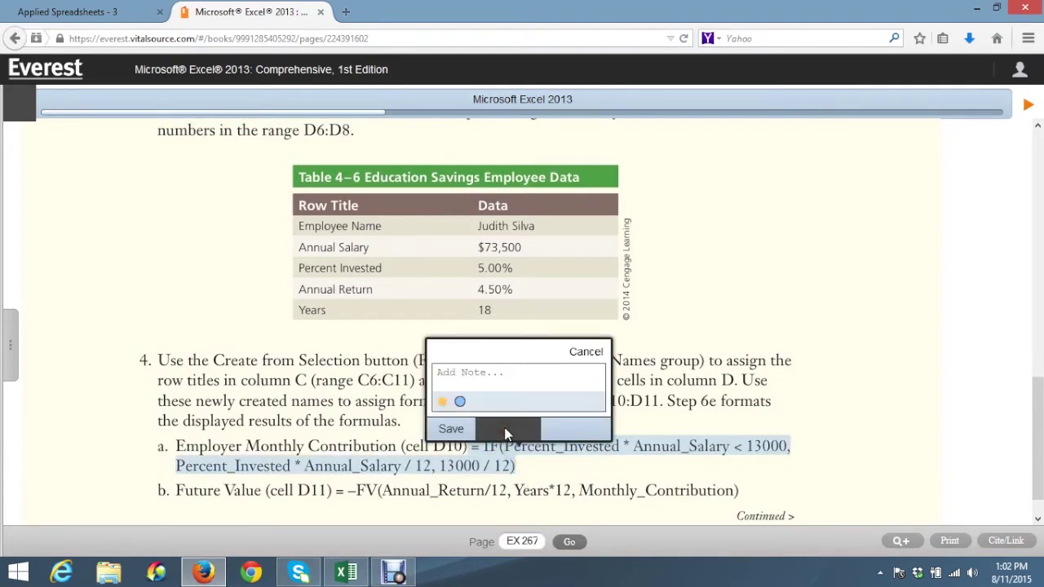
pyautogui.rightClick(492, 464)
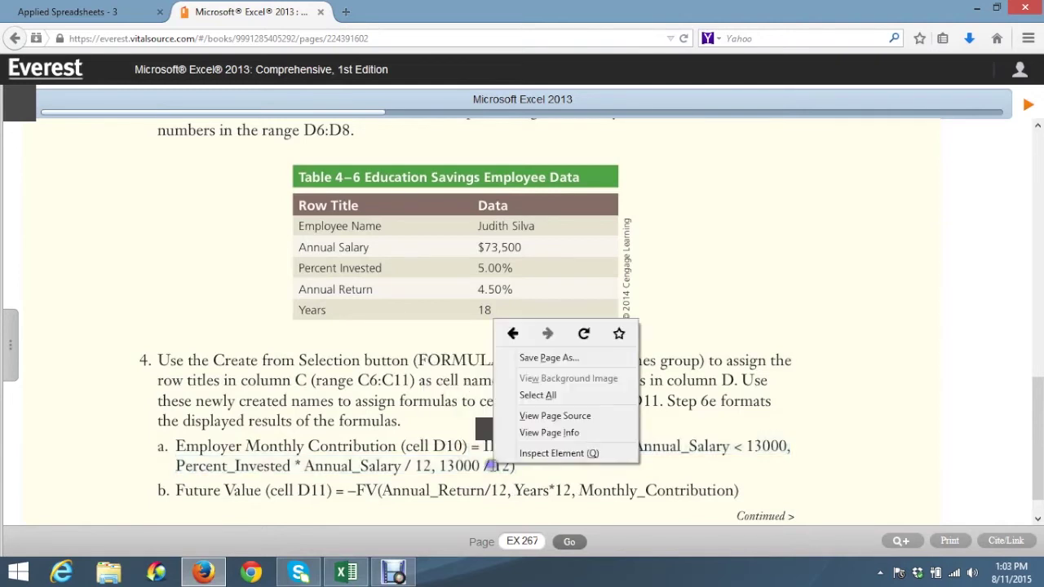
pyautogui.click(490, 465)
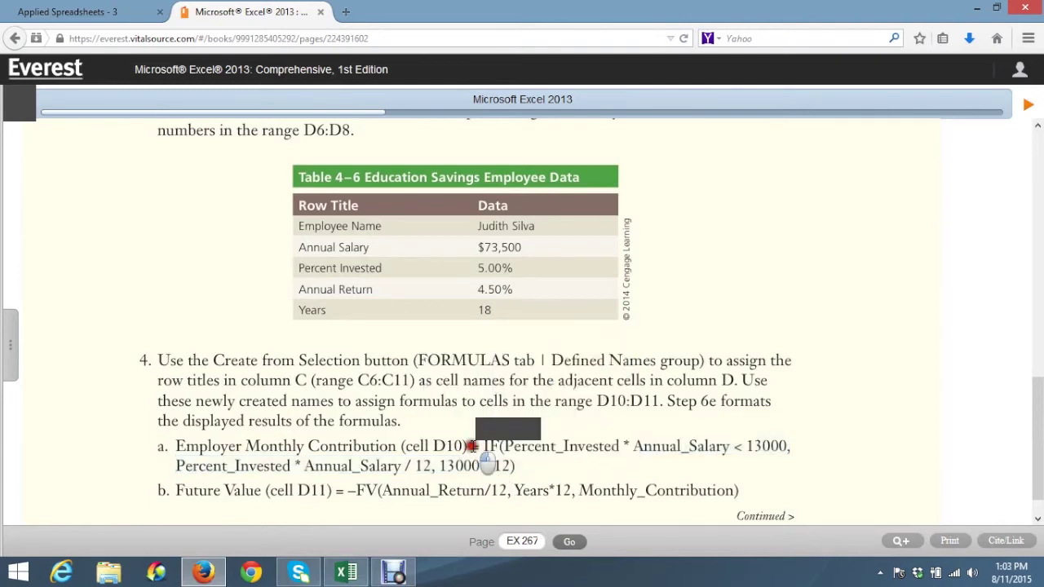
pyautogui.moveTo(472, 445); pyautogui.dragTo(522, 472)
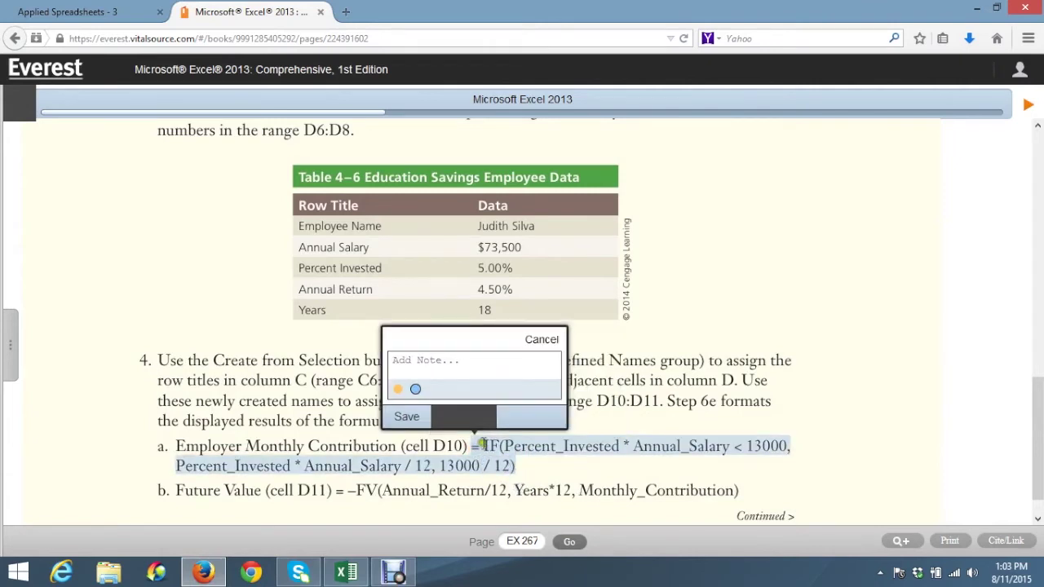
pyautogui.click(352, 570)
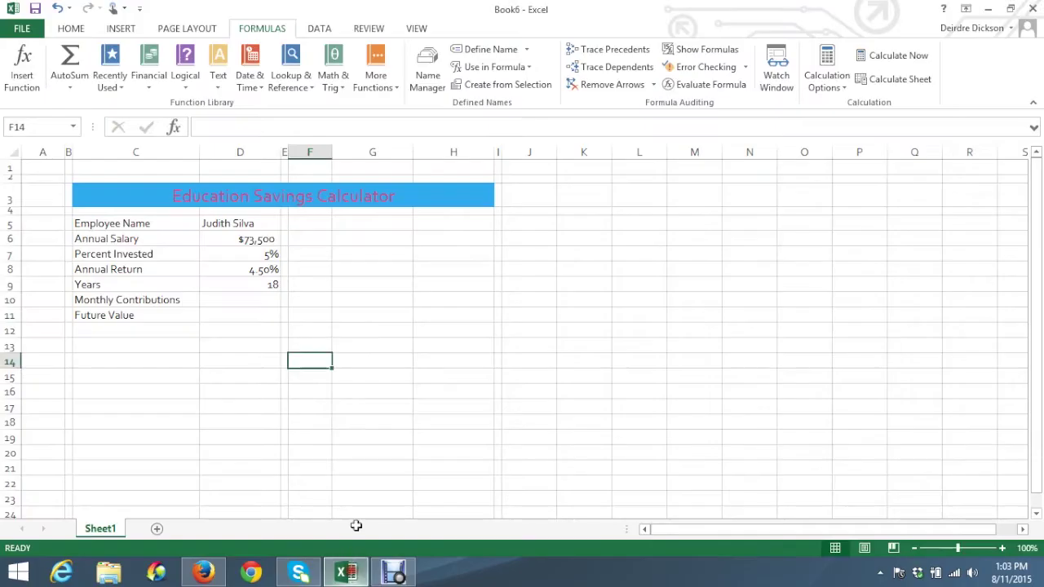
# Select cell C20, check its context menu for paste options, then return to the e-book
pyautogui.click(106, 449)
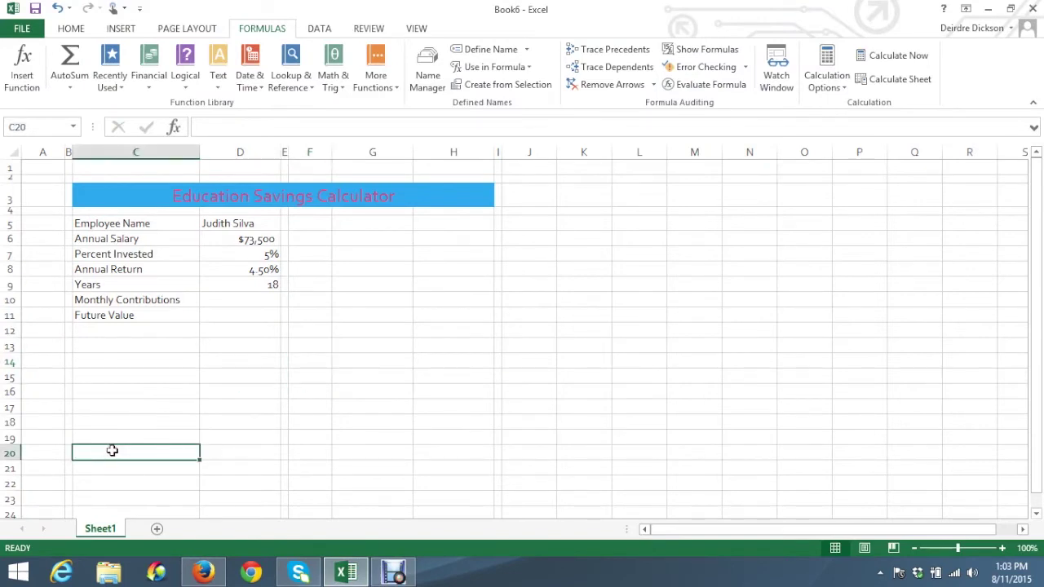
pyautogui.rightClick(113, 457)
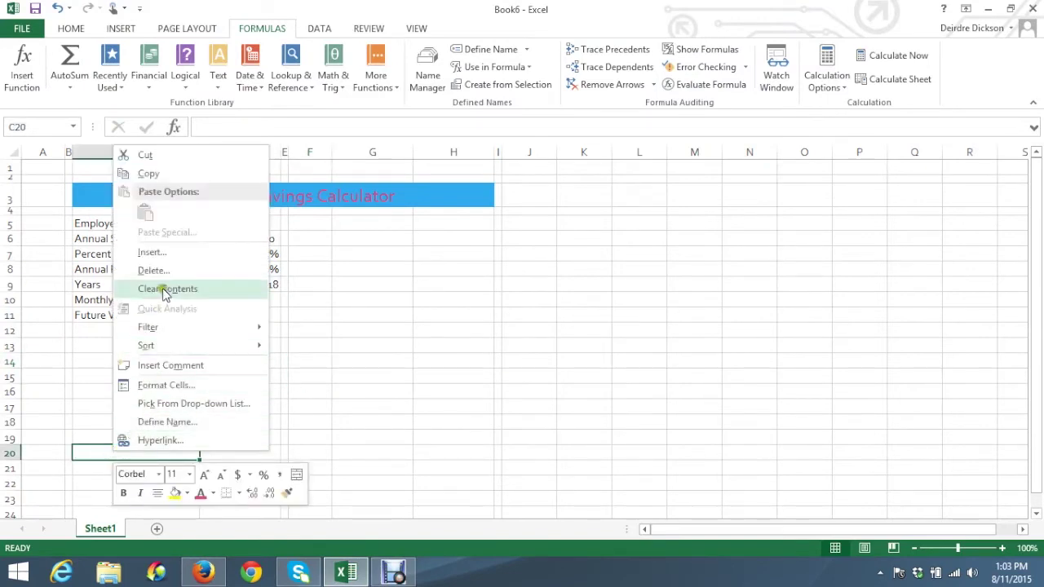
pyautogui.click(377, 384)
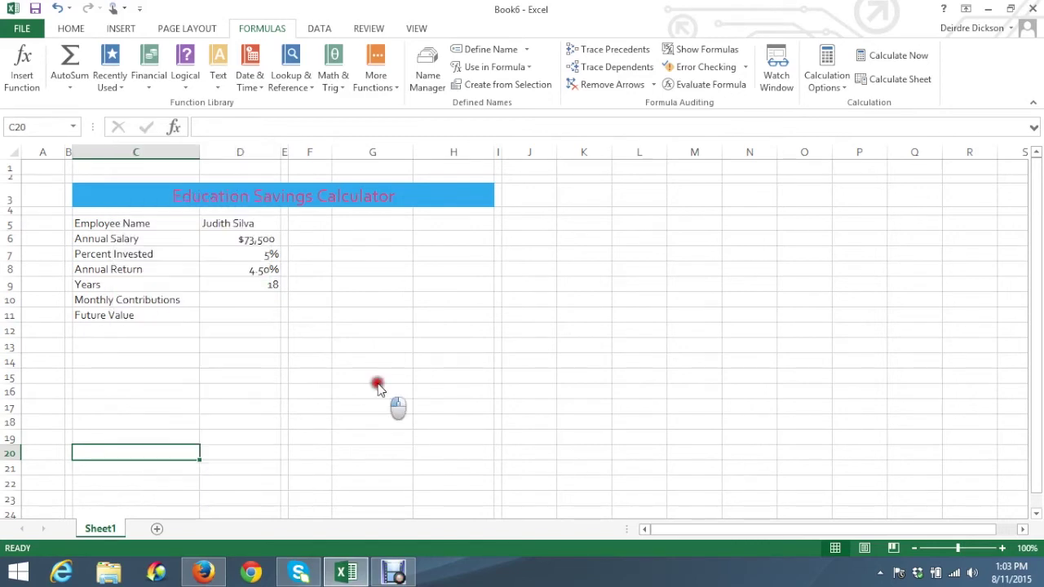
pyautogui.click(204, 573)
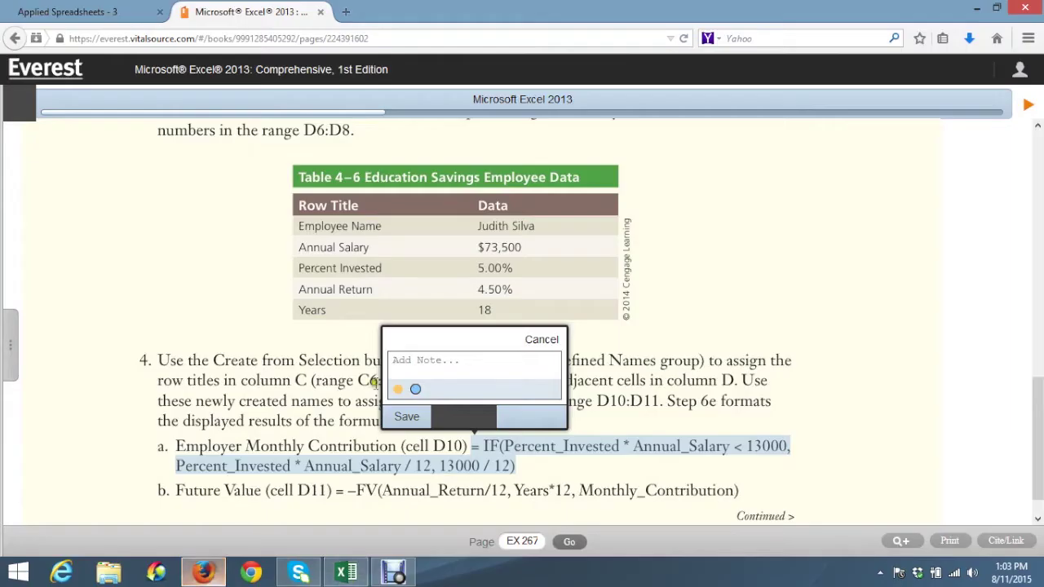
# Reload the e-book, scroll to step 4 and save a highlight on the full D10 IF formula
pyautogui.click(682, 40)
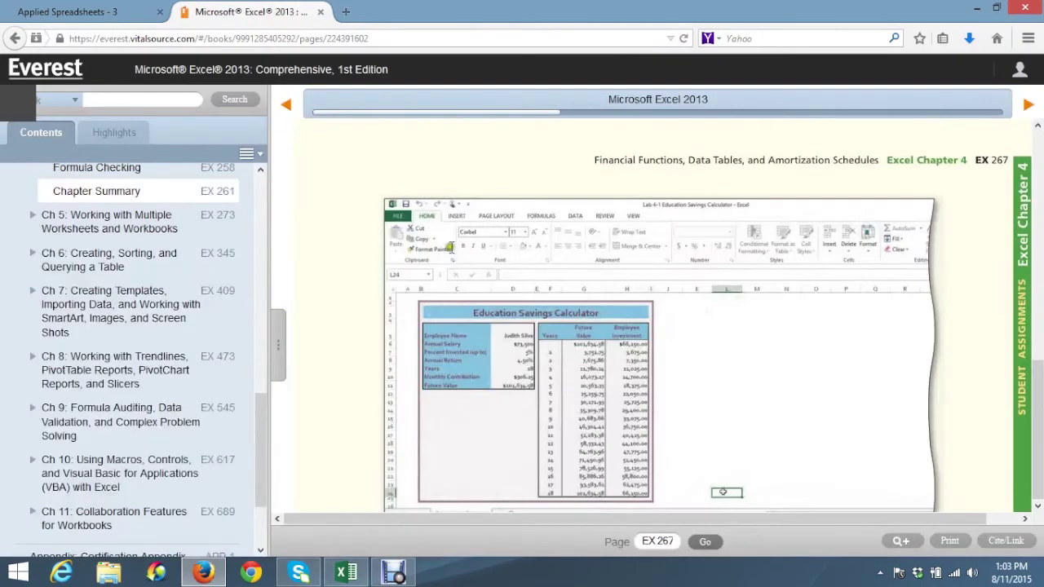
pyautogui.scroll(-10, 591, 288)
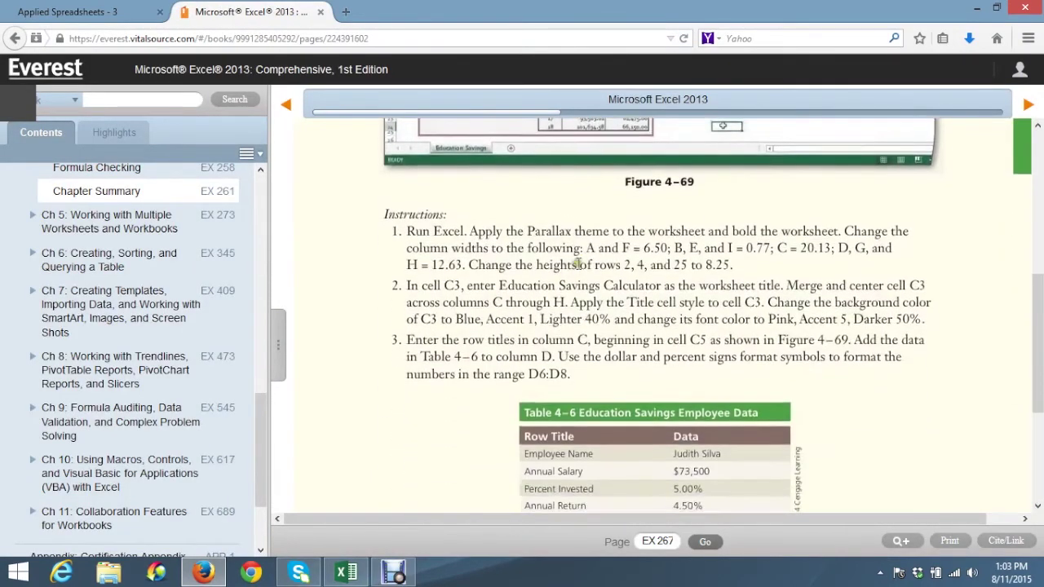
pyautogui.scroll(-2, 573, 265)
pyautogui.moveTo(671, 413); pyautogui.dragTo(707, 433)
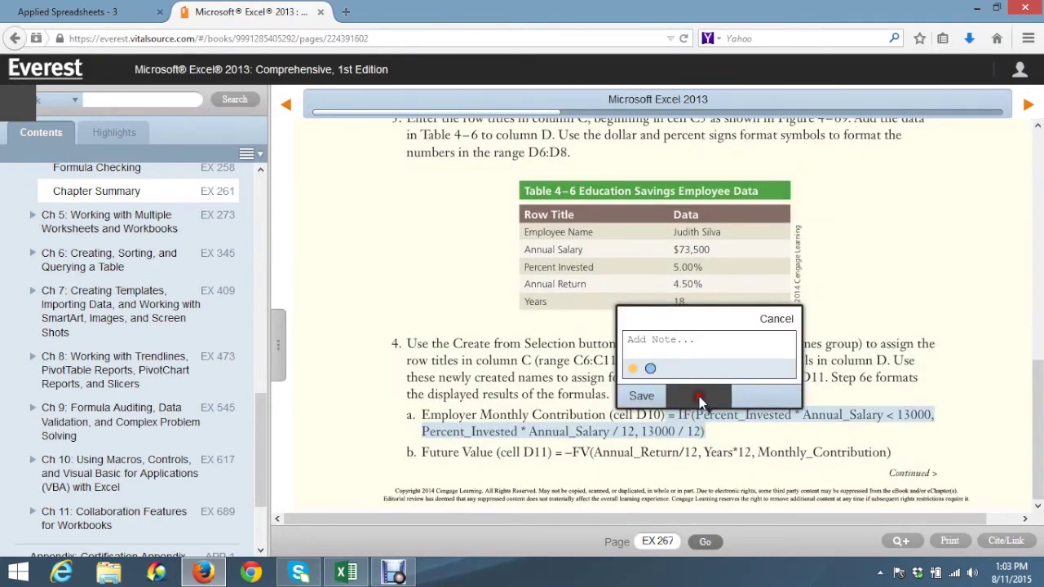
pyautogui.click(774, 320)
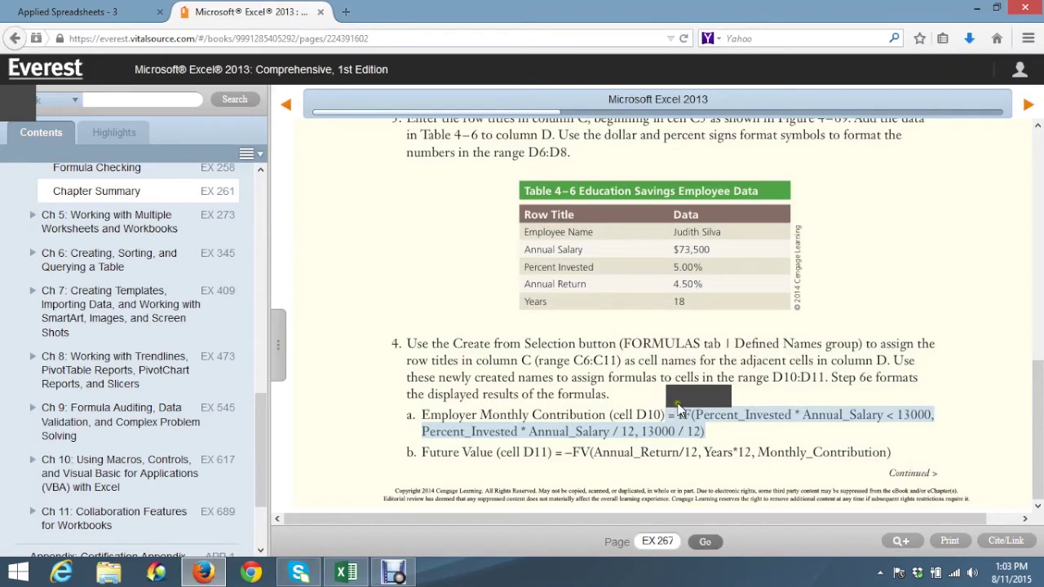
pyautogui.click(810, 371)
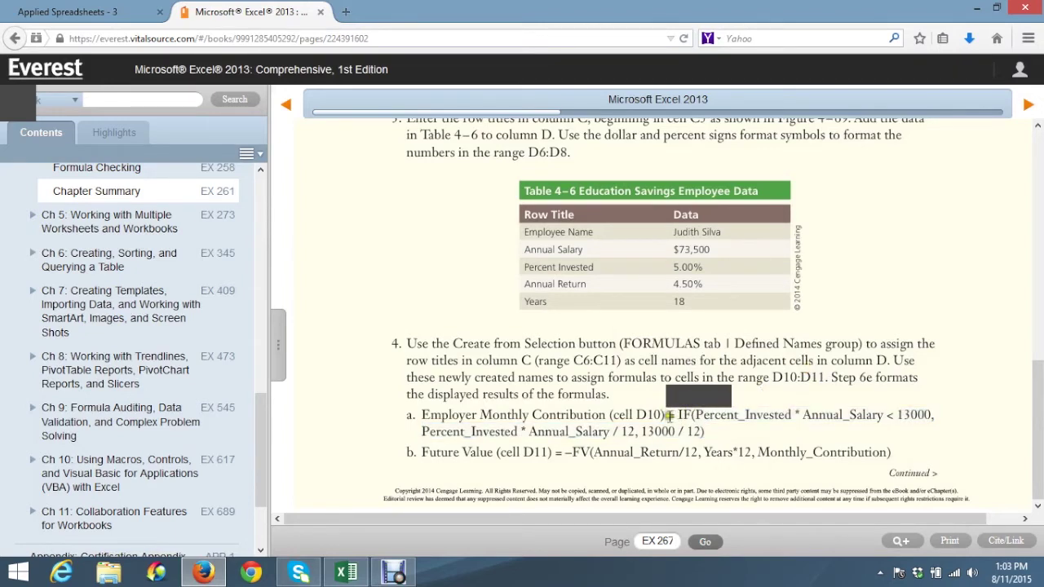
pyautogui.moveTo(669, 415); pyautogui.dragTo(708, 432)
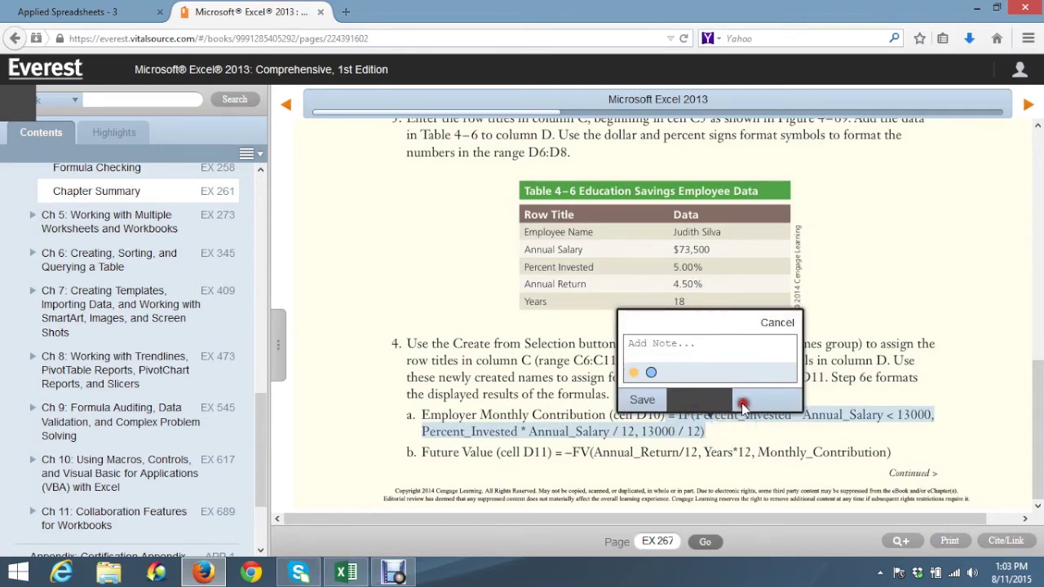
pyautogui.click(667, 399)
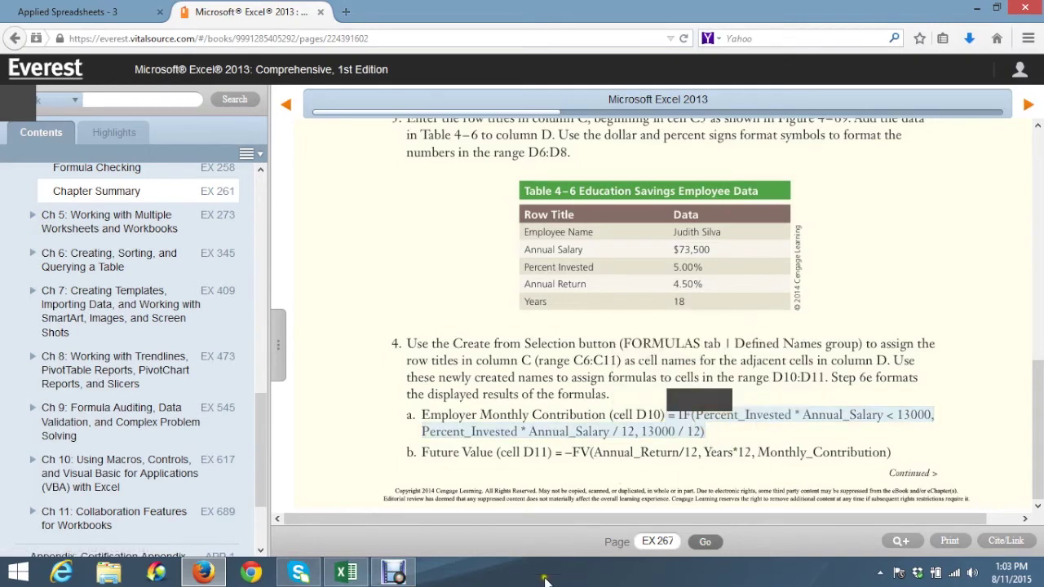
pyautogui.click(344, 573)
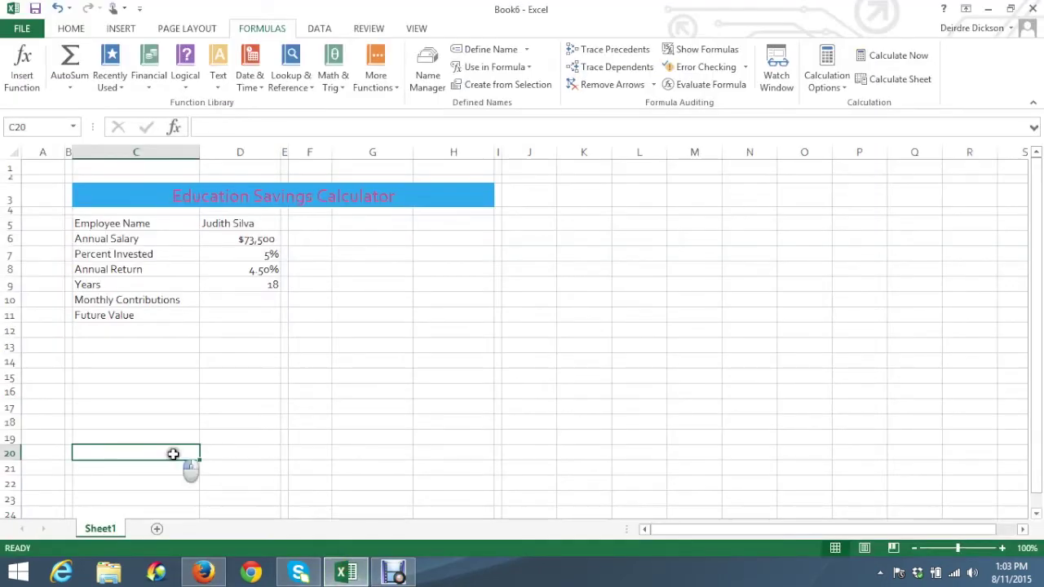
# Restore Excel to a smaller window and move it to the right of the e-book
pyautogui.rightClick(175, 456)
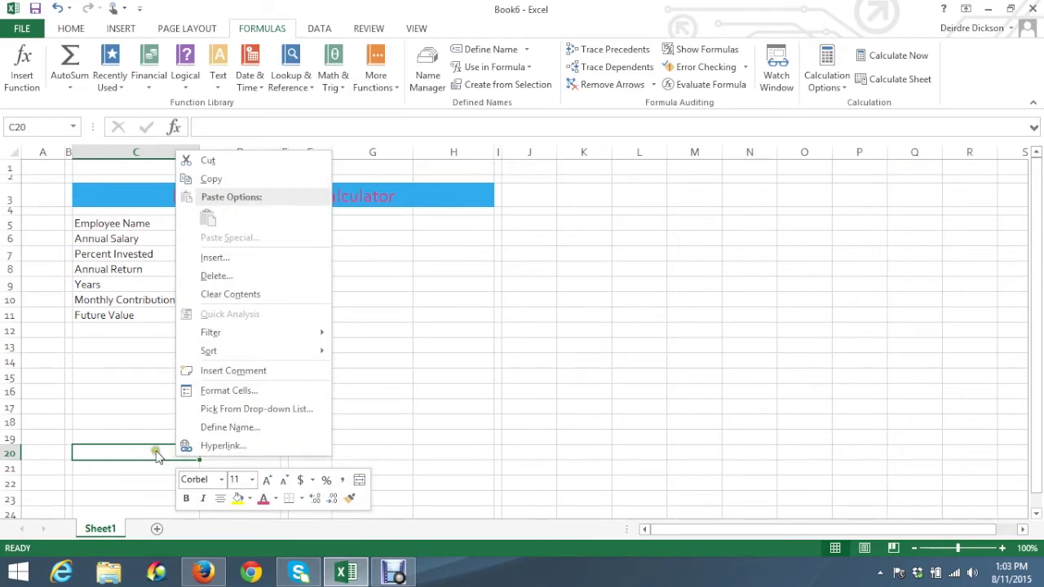
pyautogui.click(157, 453)
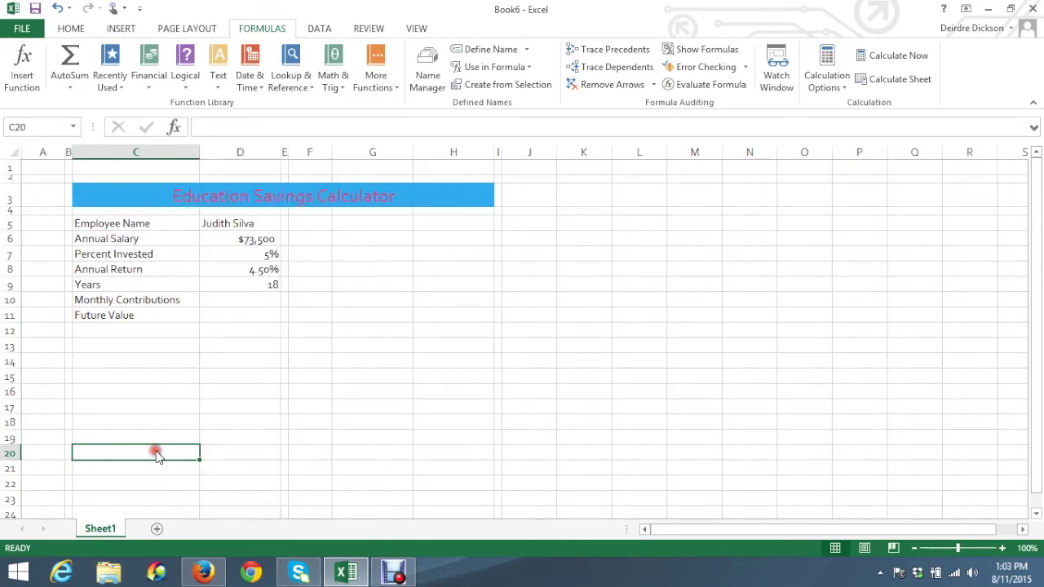
pyautogui.click(1010, 12)
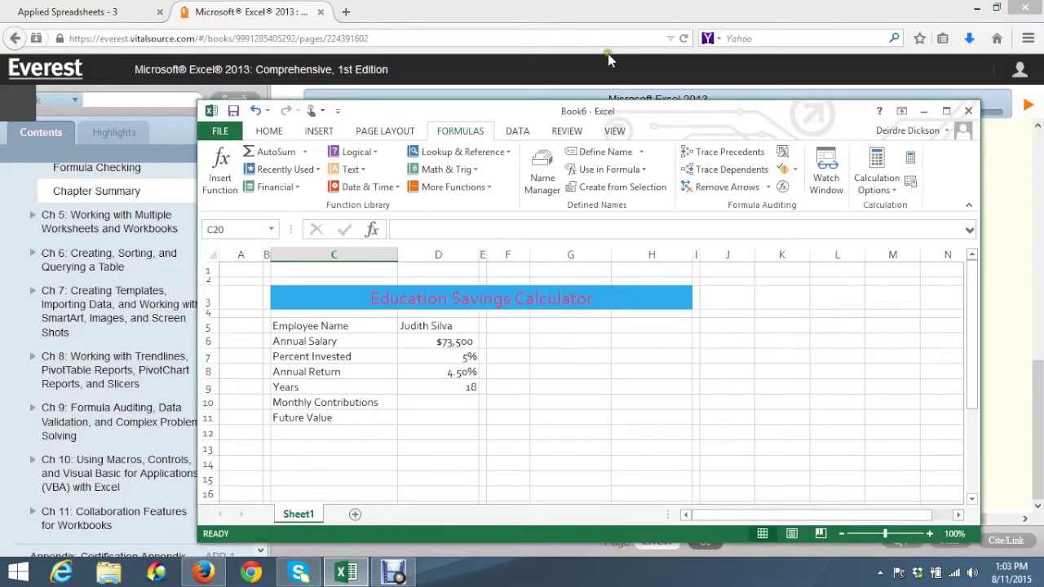
pyautogui.moveTo(561, 110); pyautogui.dragTo(759, 97)
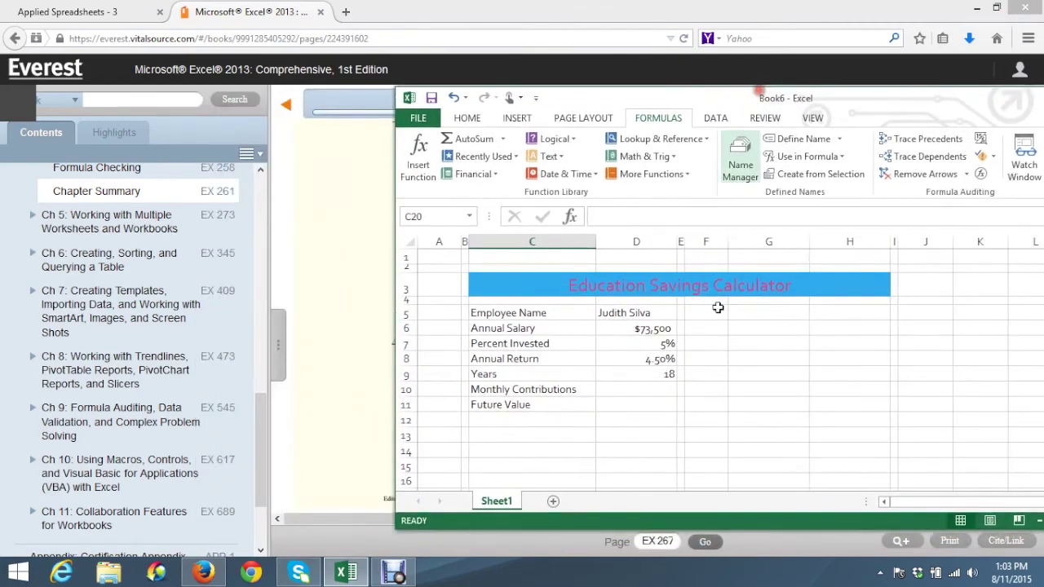
pyautogui.click(278, 343)
pyautogui.scroll(-10, 278, 341)
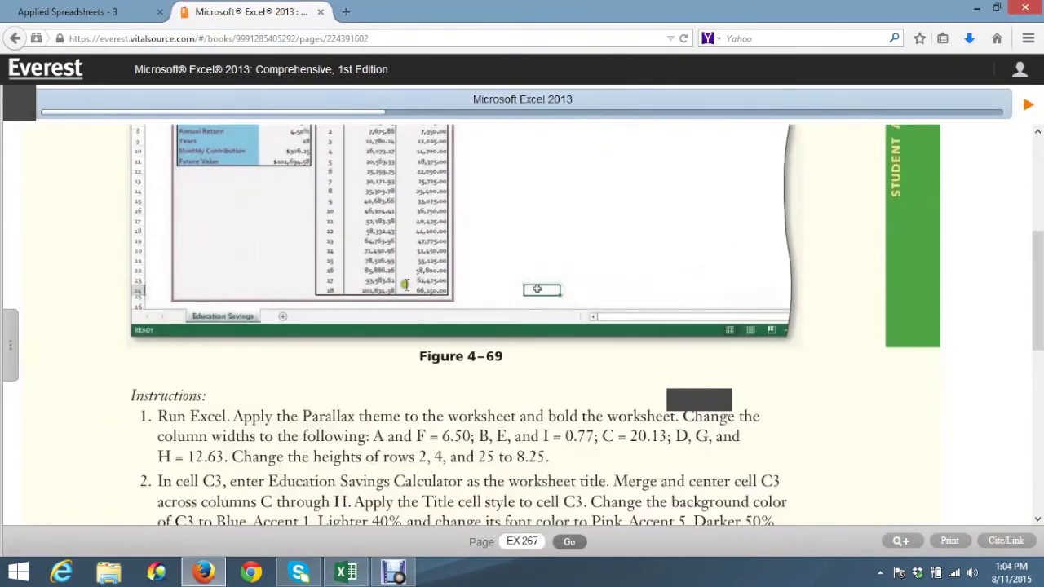
pyautogui.scroll(-3, 401, 276)
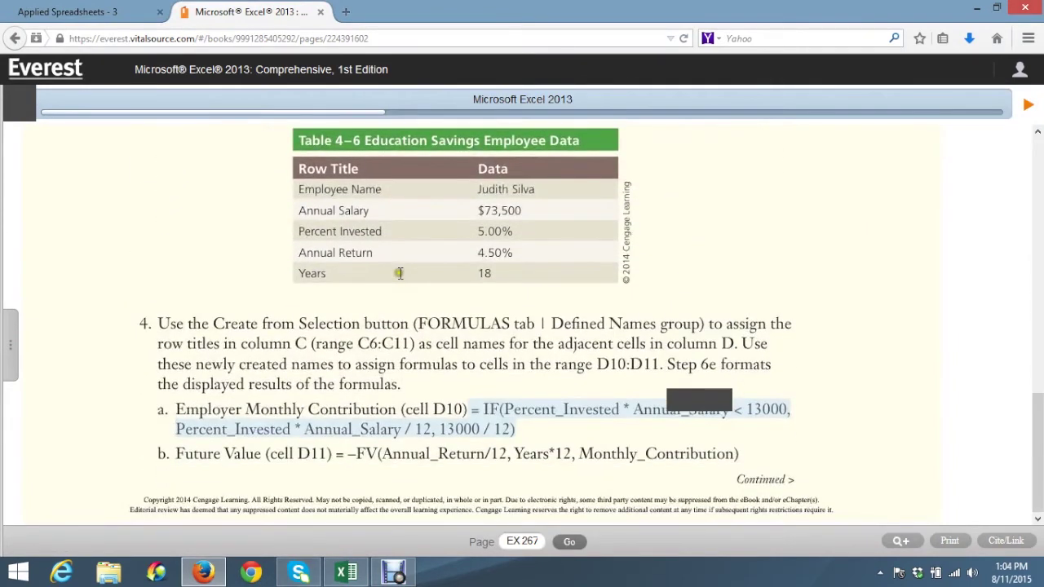
# Restore the browser window and copy the highlighted D10 IF formula from its note popup
pyautogui.click(510, 413)
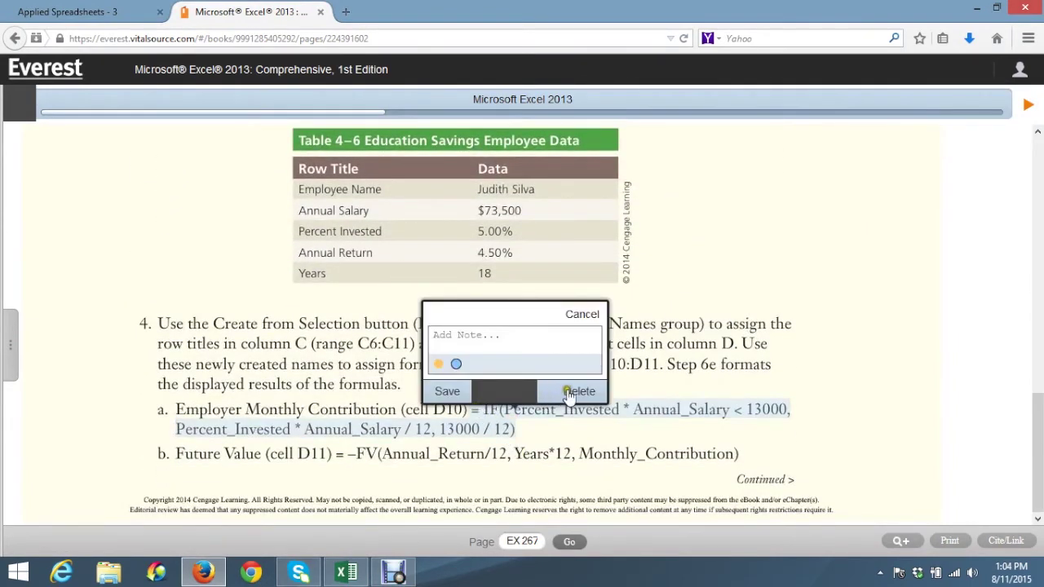
pyautogui.click(583, 315)
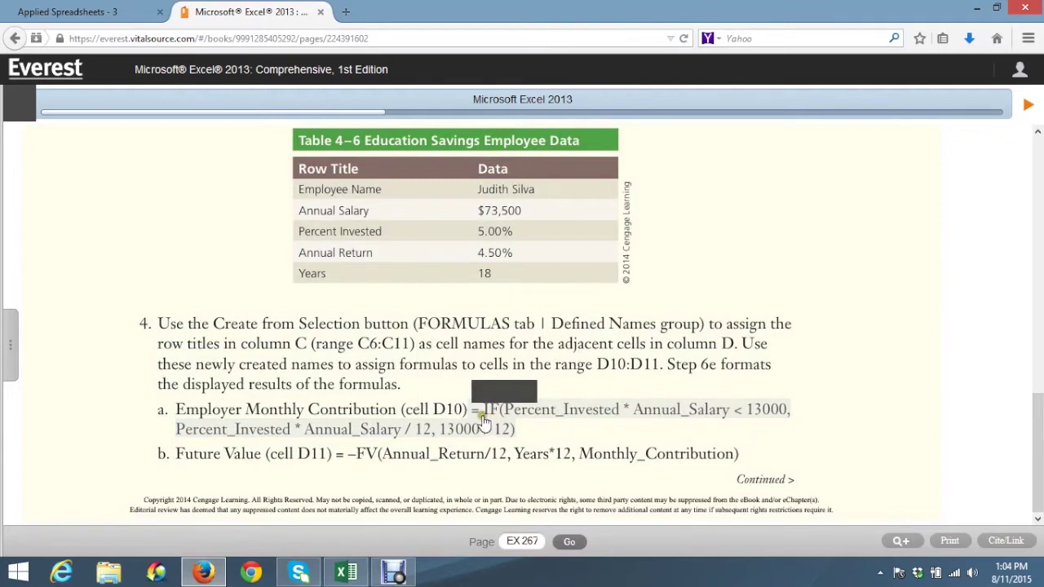
pyautogui.click(756, 422)
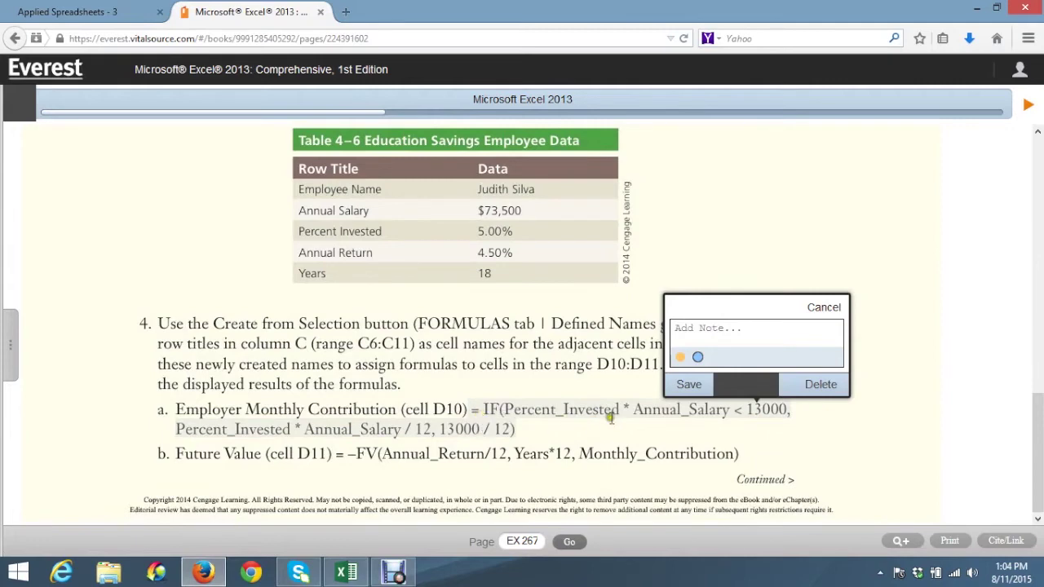
pyautogui.click(343, 574)
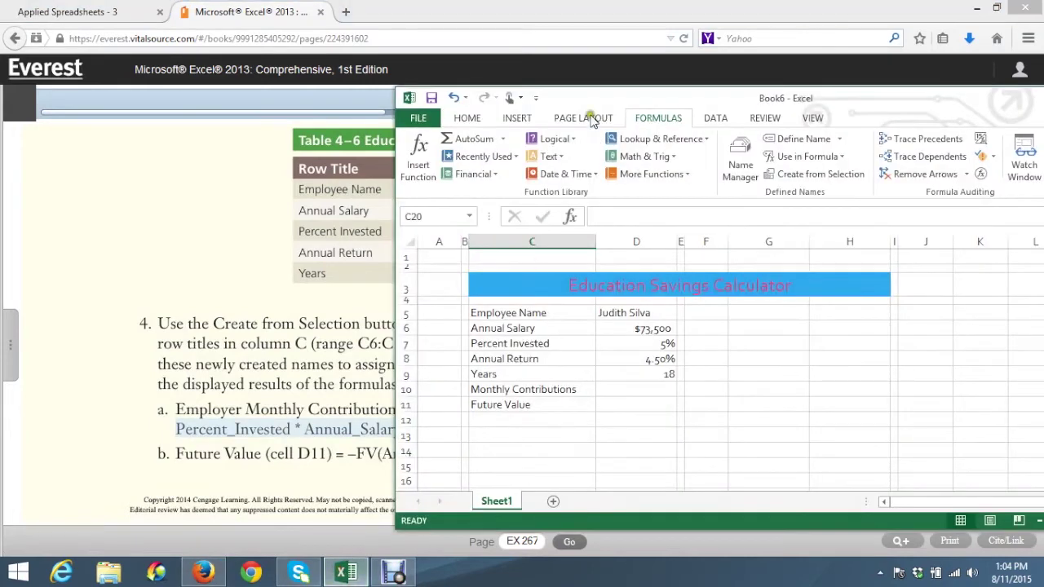
pyautogui.click(996, 8)
pyautogui.scroll(-5, 387, 298)
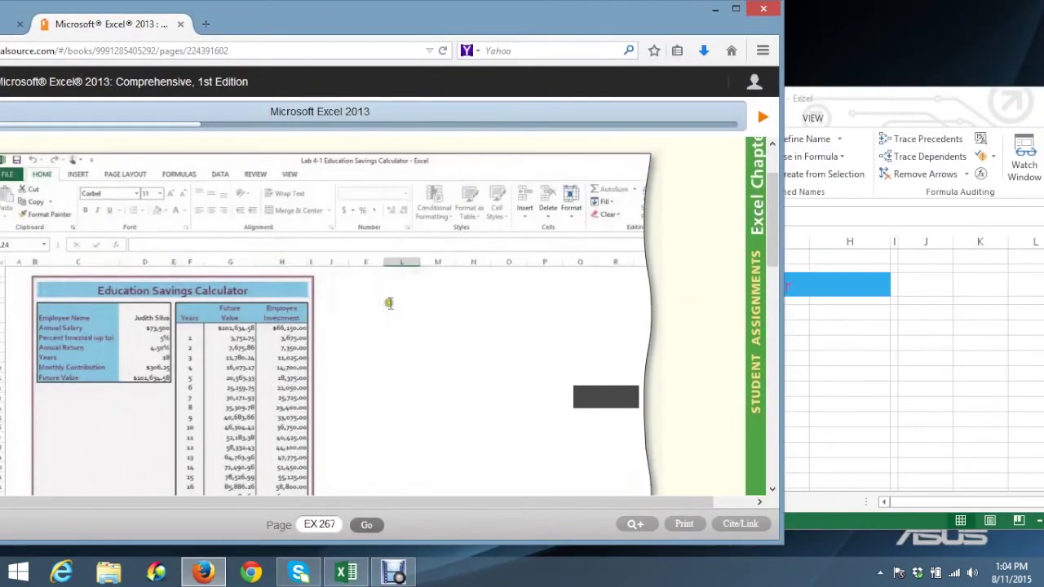
pyautogui.scroll(-5, 381, 290)
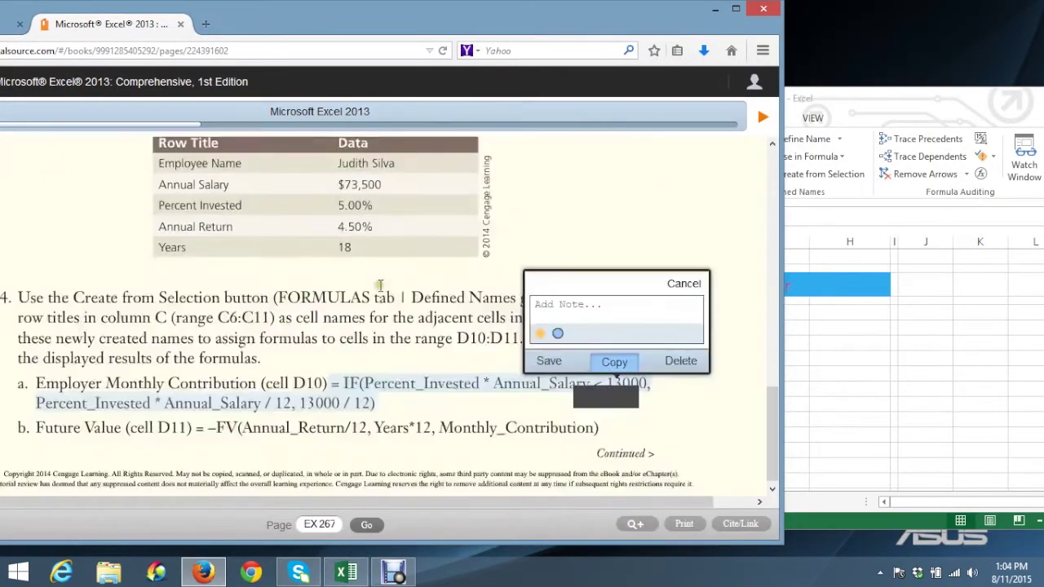
pyautogui.click(614, 358)
pyautogui.click(614, 358)
pyautogui.click(859, 398)
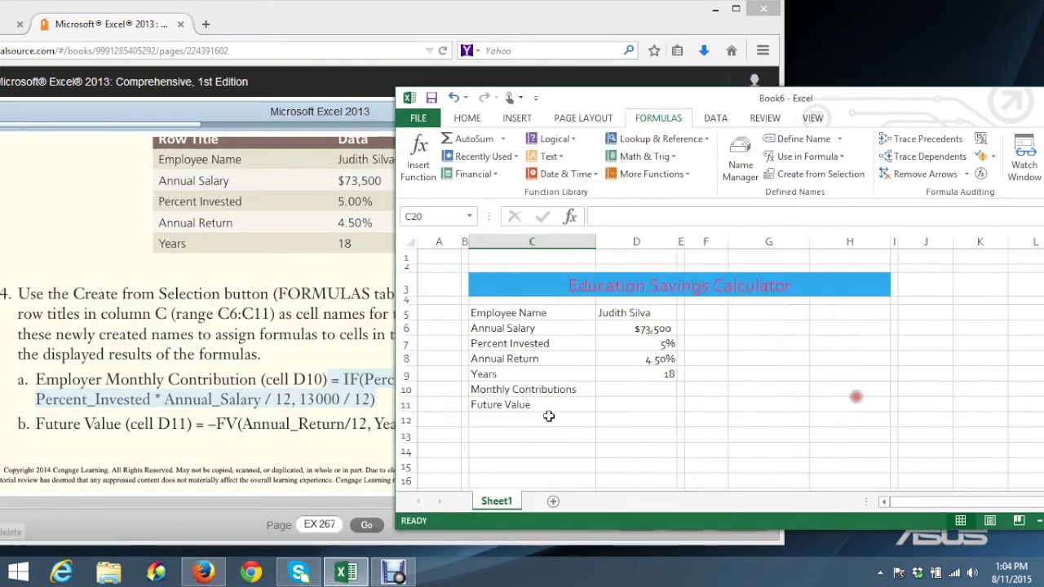
pyautogui.click(501, 466)
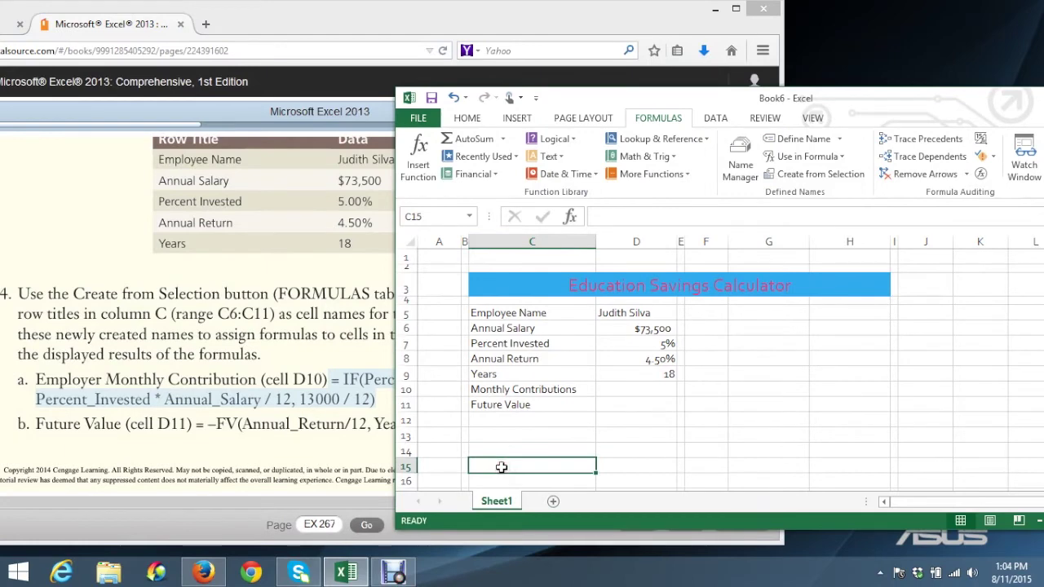
pyautogui.rightClick(552, 465)
pyautogui.click(545, 472)
pyautogui.click(651, 389)
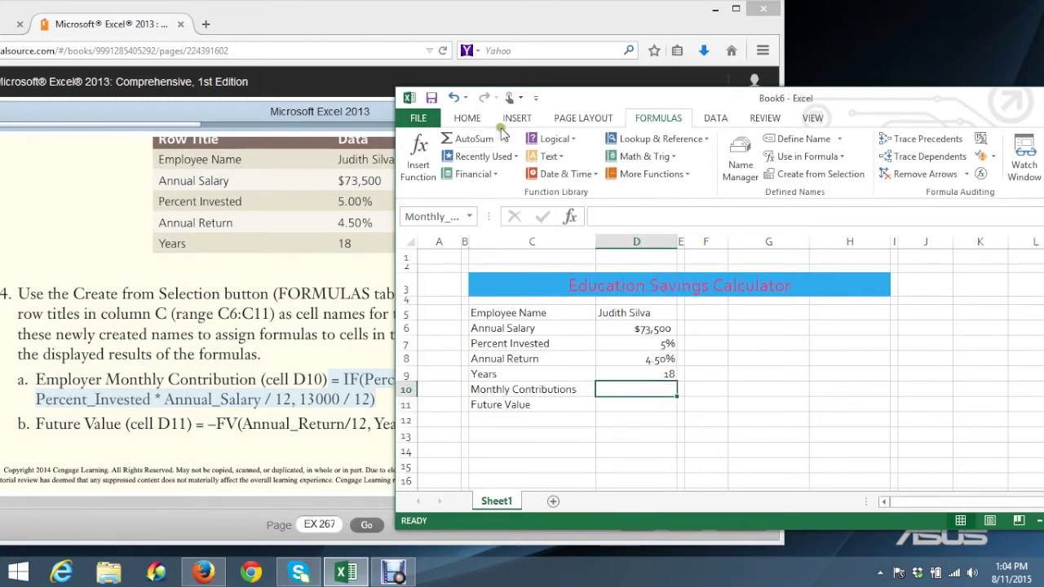
pyautogui.moveTo(580, 96); pyautogui.dragTo(644, 67)
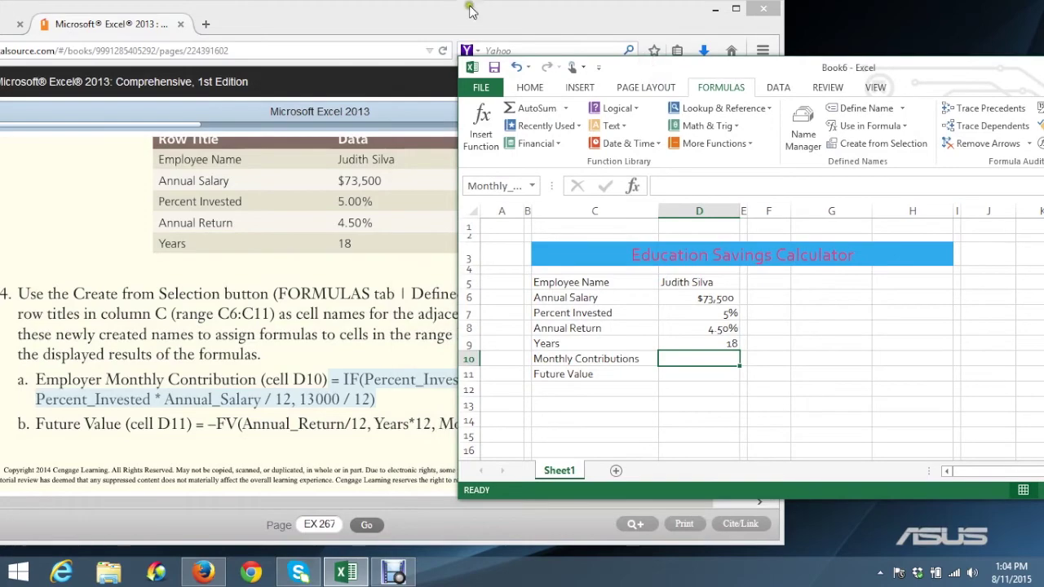
pyautogui.click(469, 5)
pyautogui.doubleClick(493, 10)
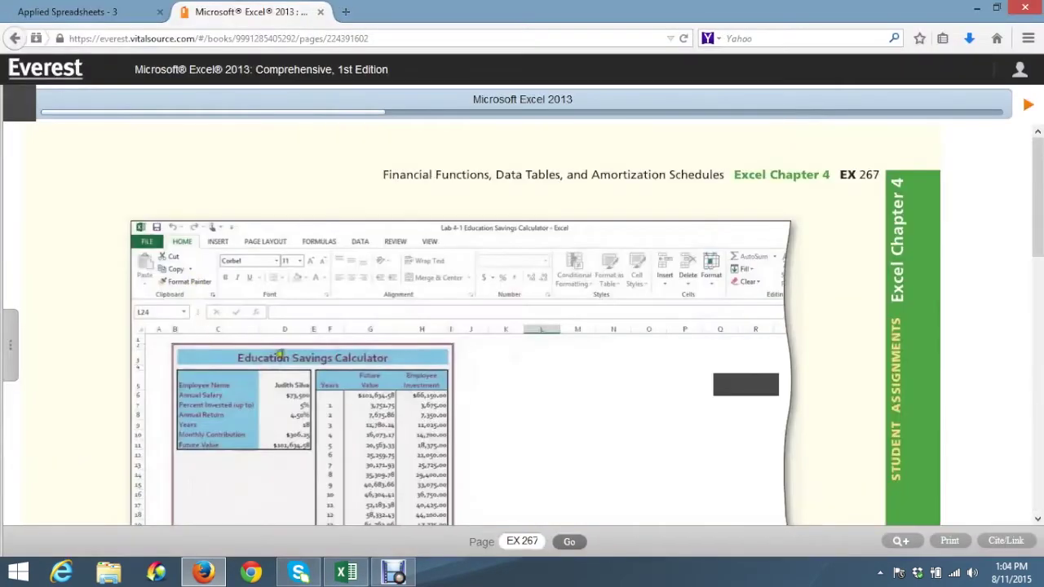
pyautogui.click(996, 9)
pyautogui.scroll(-5, 405, 214)
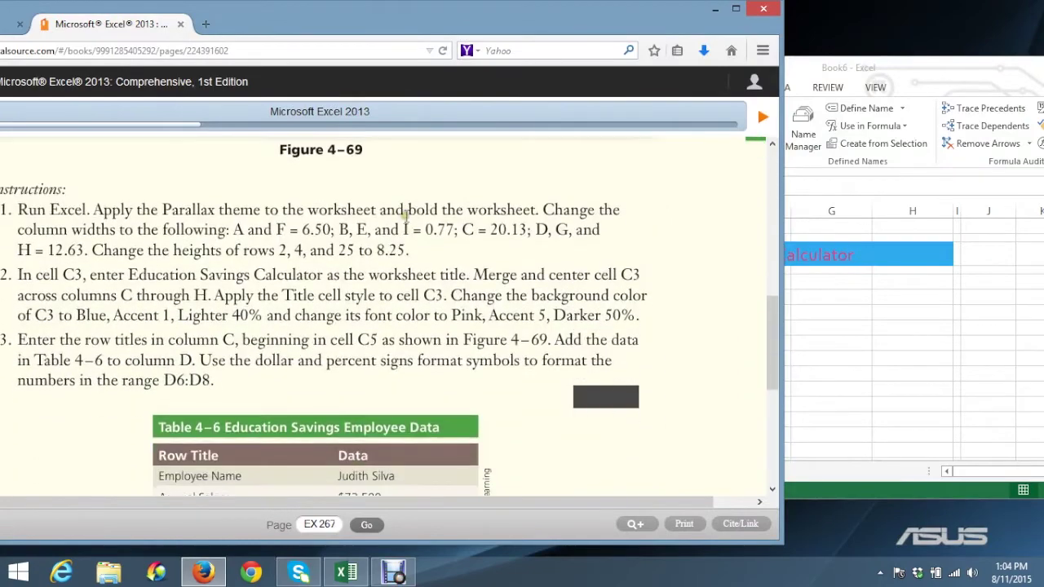
pyautogui.scroll(-5, 405, 213)
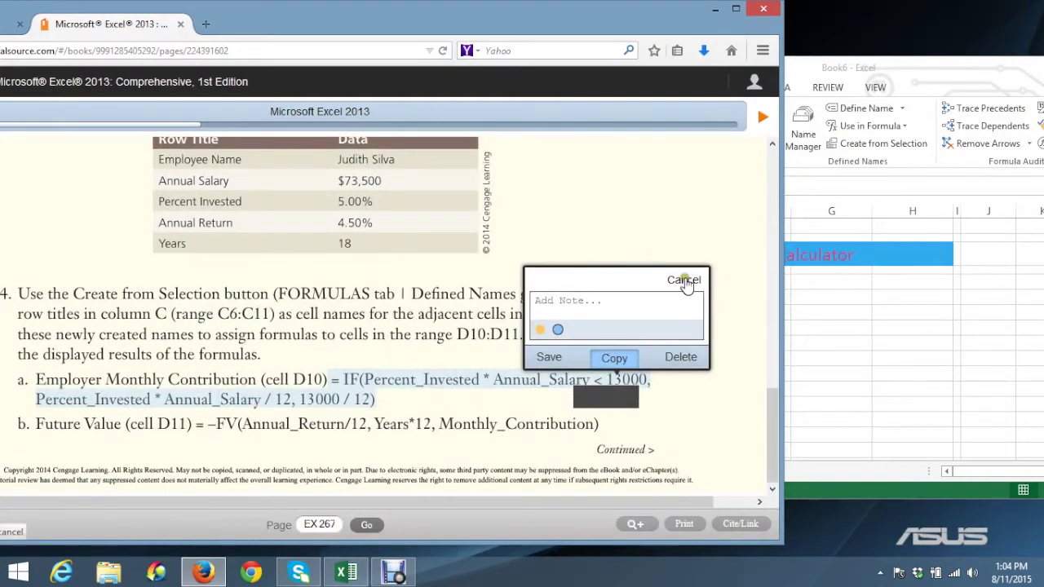
pyautogui.click(683, 279)
pyautogui.click(852, 339)
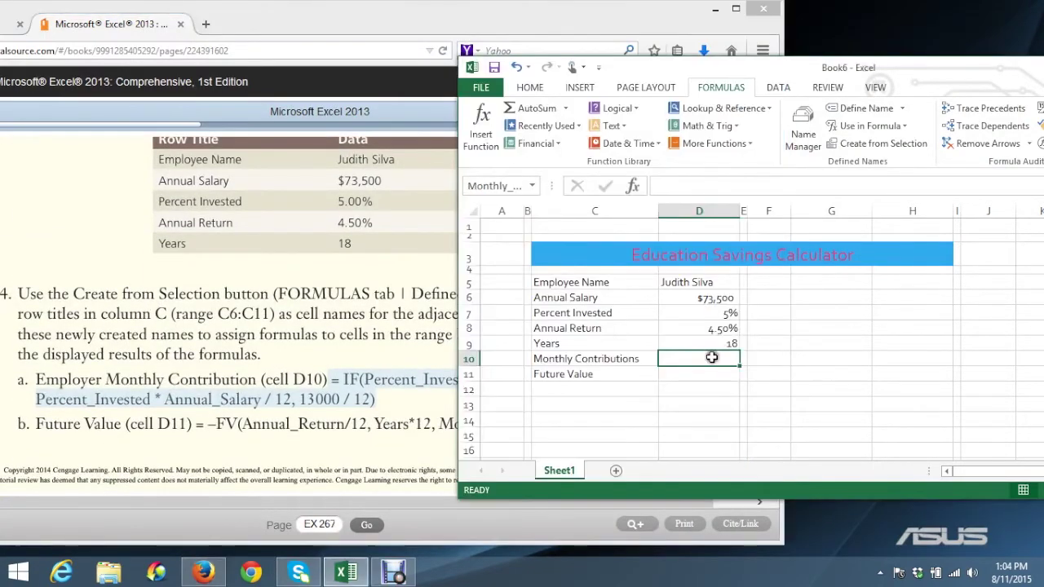
# Start the D10 formula as =IF(Percent_Invested, checking the textbook's formula
pyautogui.write('=IF')
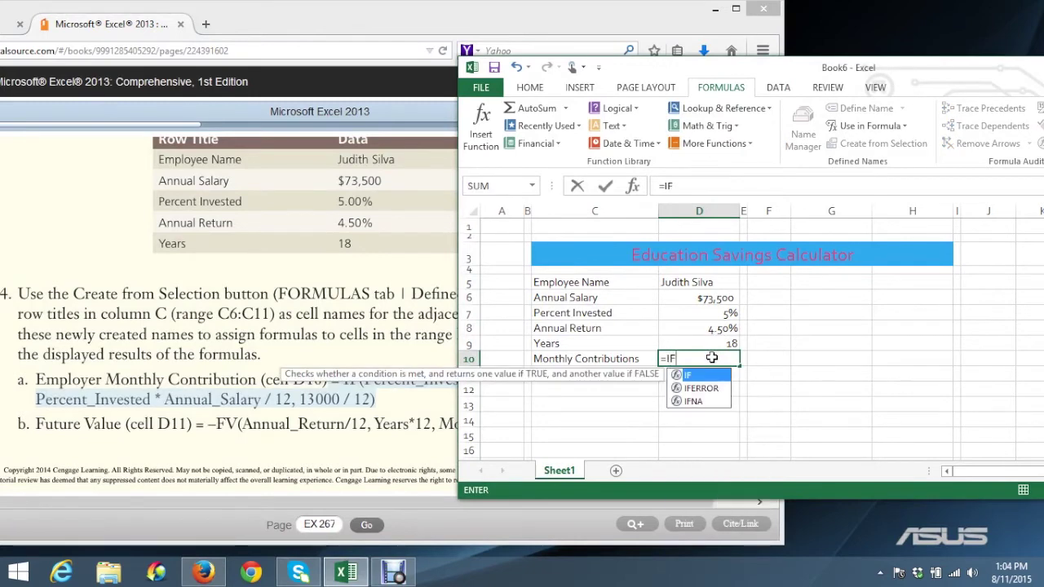
pyautogui.click(386, 440)
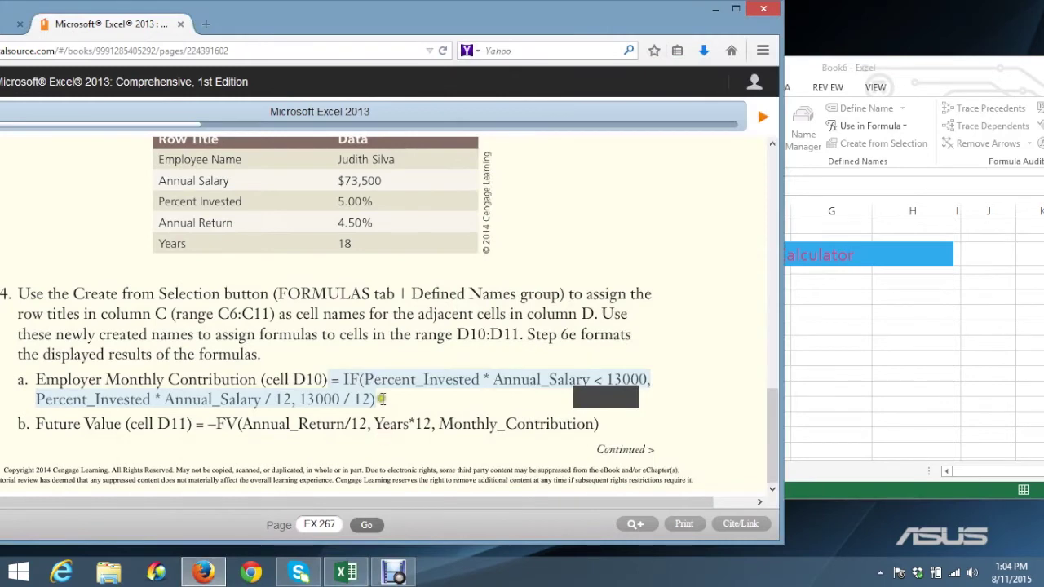
pyautogui.scroll(1, 409, 401)
pyautogui.click(820, 320)
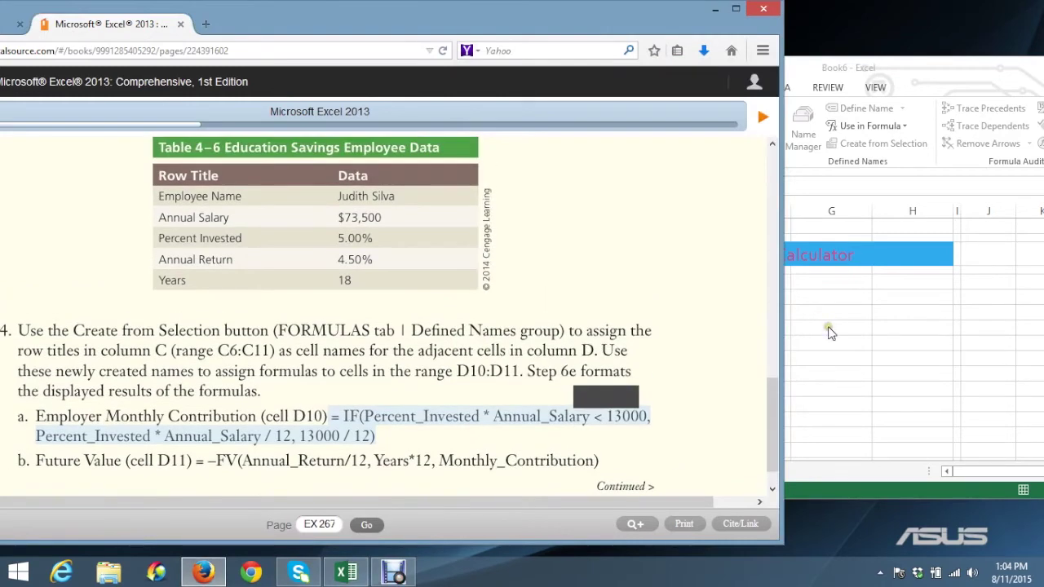
pyautogui.write('(')
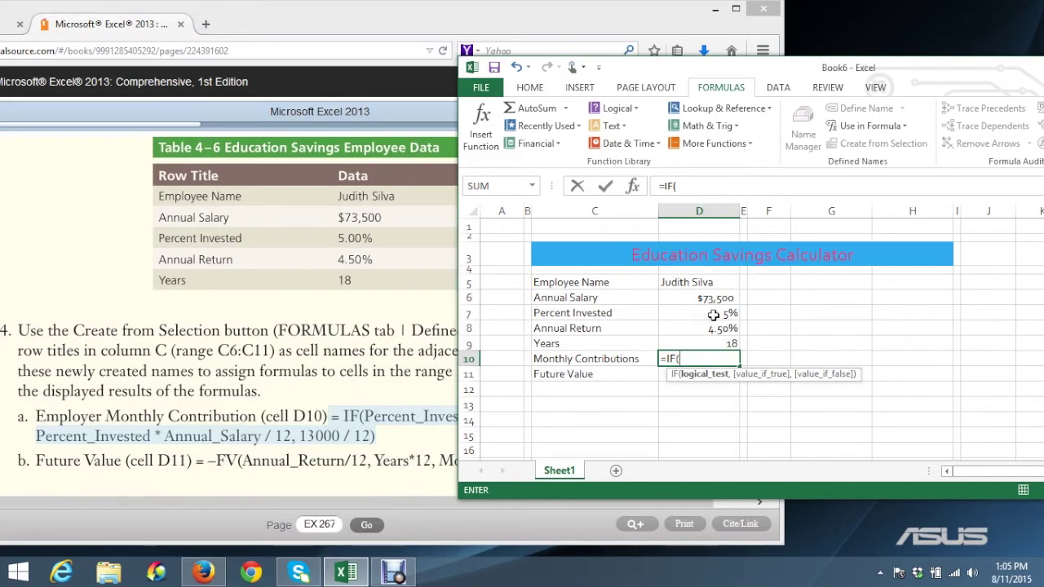
pyautogui.click(714, 314)
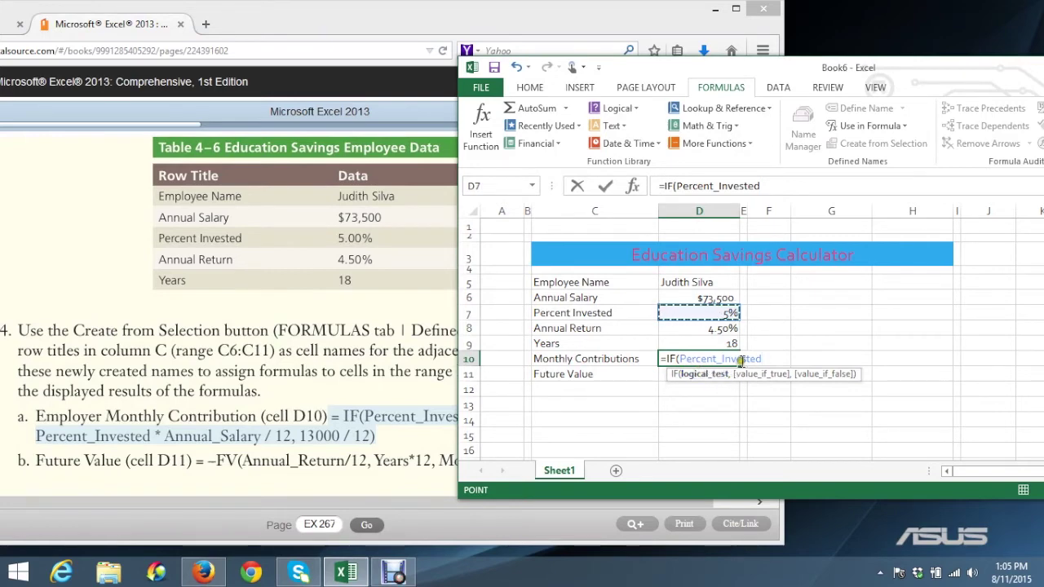
# Complete the logical test as Percent_Invested*Annual_Salary<13000
pyautogui.moveTo(622, 65); pyautogui.dragTo(625, 105)
pyautogui.write('*')
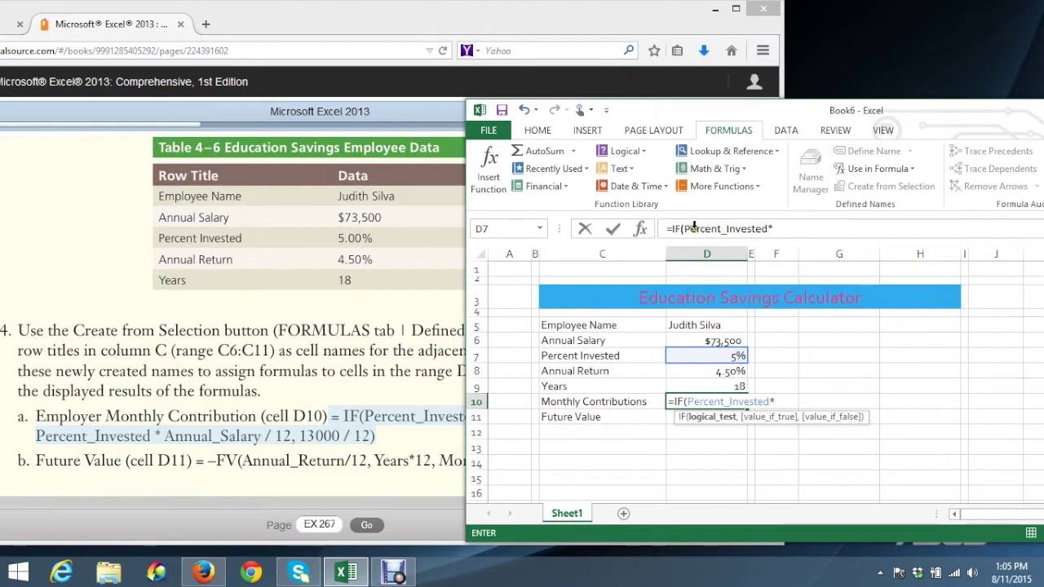
pyautogui.click(717, 341)
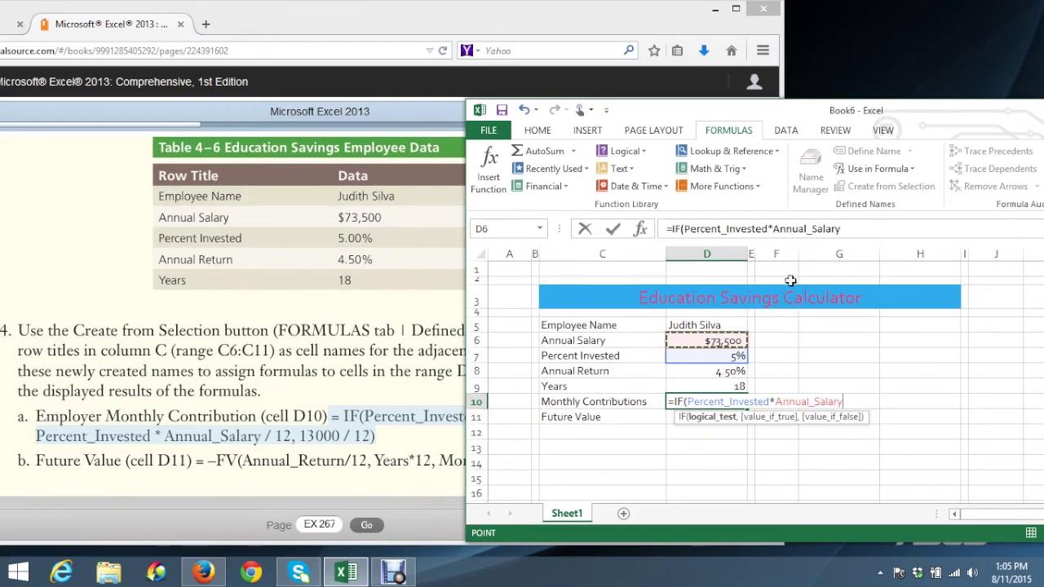
pyautogui.moveTo(730, 111); pyautogui.dragTo(568, 68)
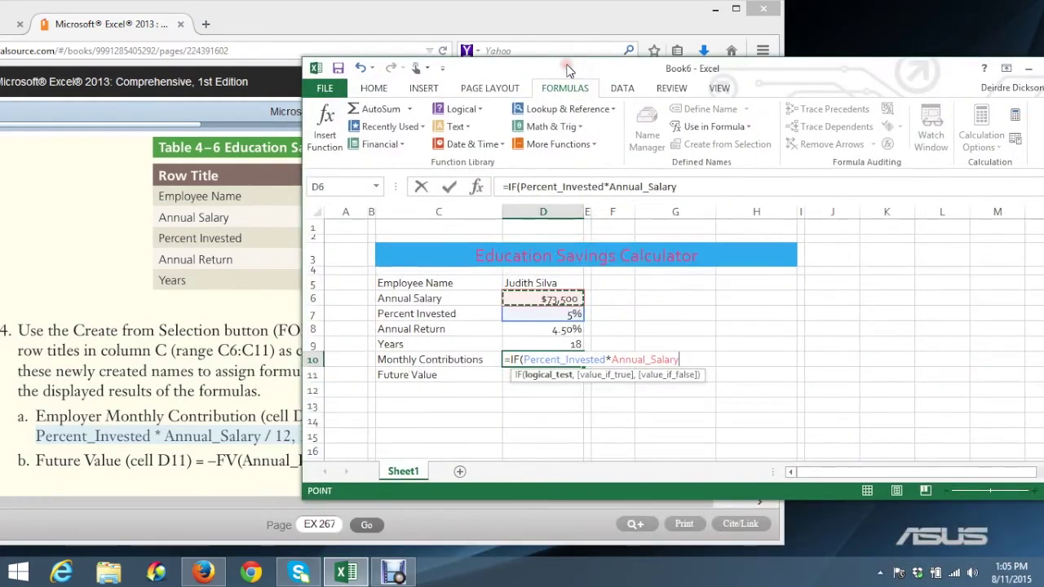
pyautogui.write('<13000')
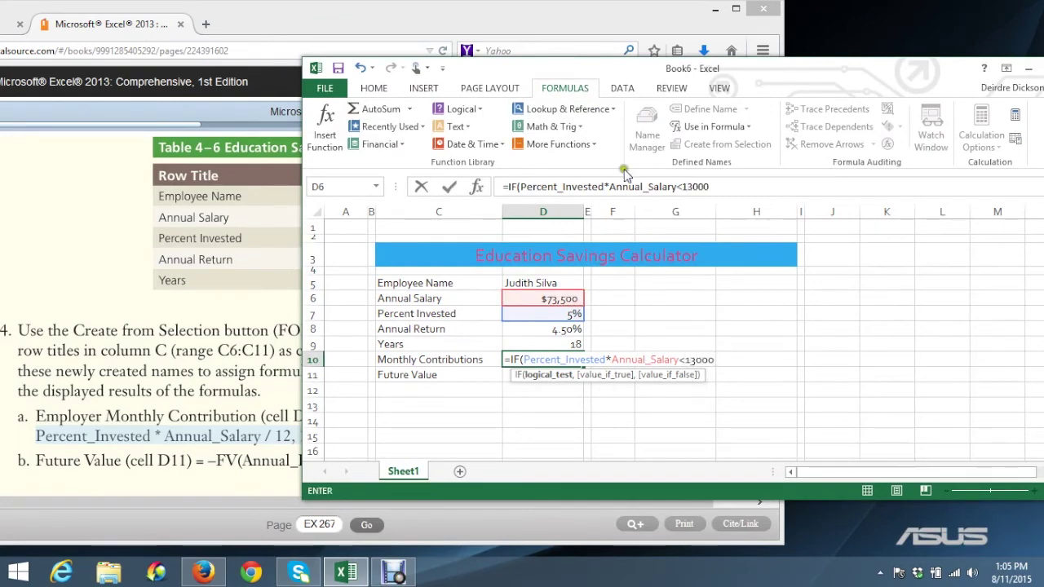
pyautogui.moveTo(751, 65); pyautogui.dragTo(696, 52)
pyautogui.write(',')
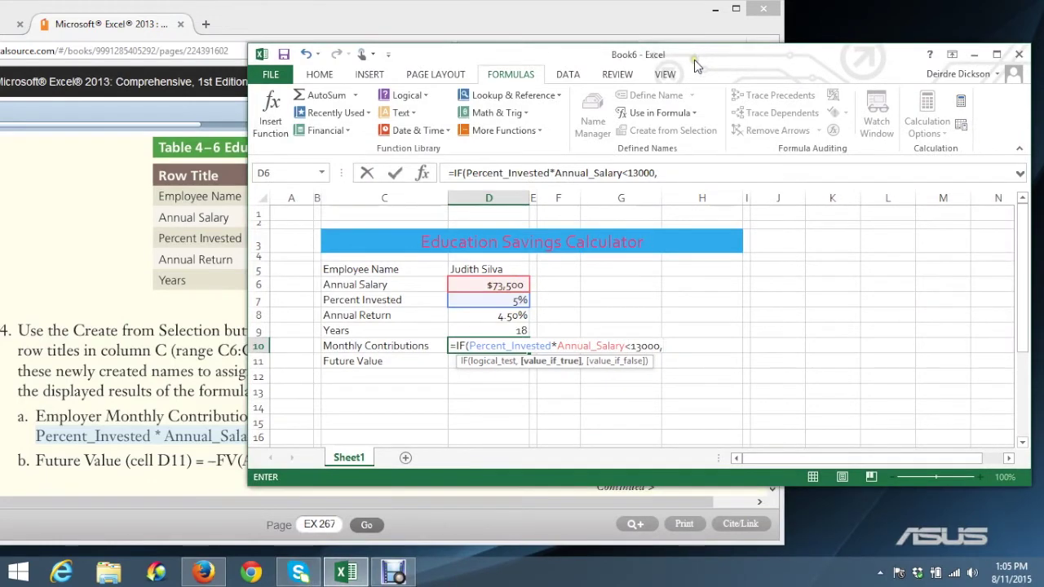
# Finish the IF with Percent_Invested*Annual_Salary/12 and 13000/12, so D10 shows 306.25
pyautogui.click(514, 301)
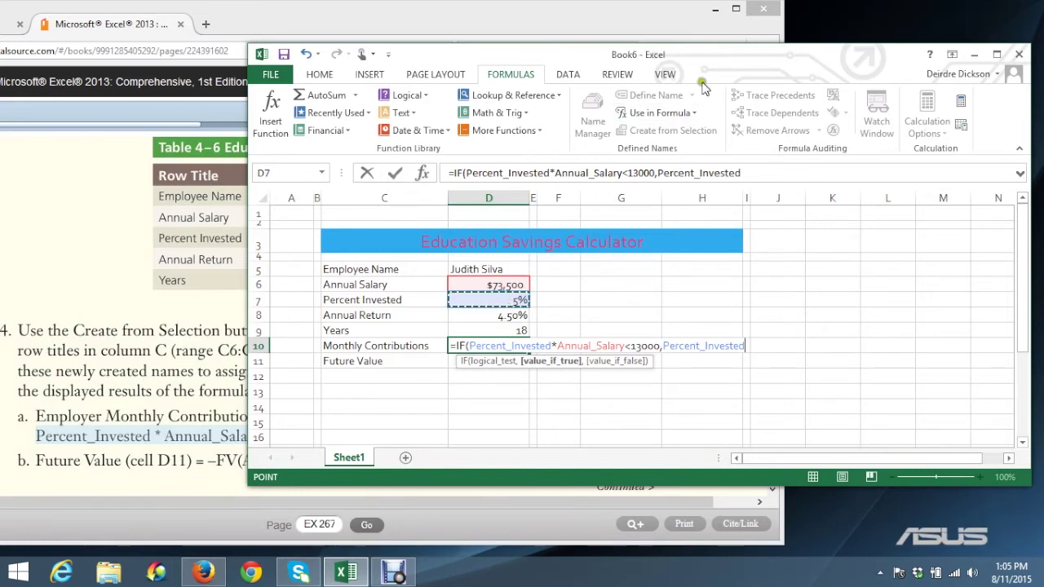
pyautogui.moveTo(722, 58); pyautogui.dragTo(807, 75)
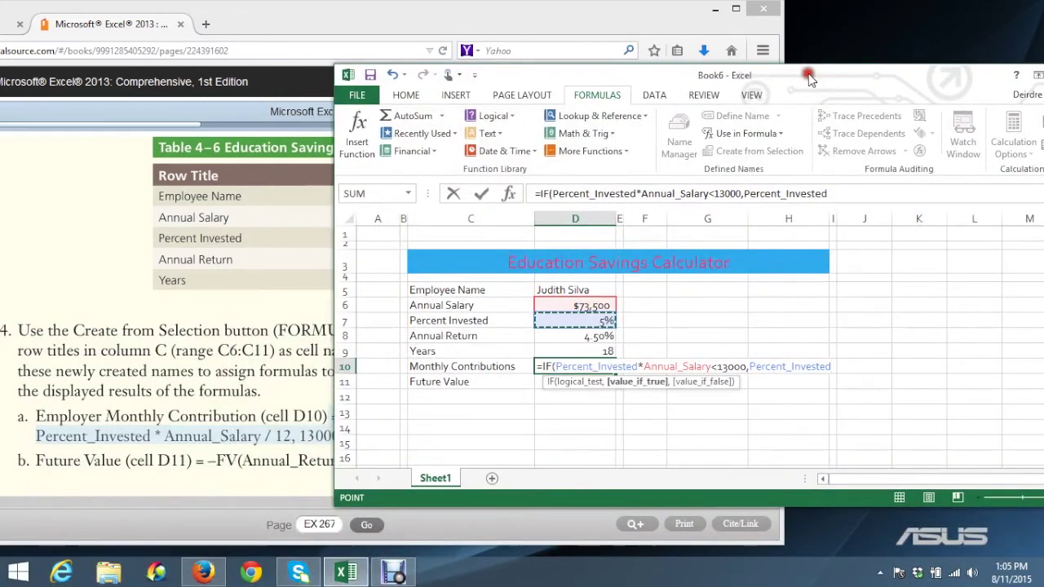
pyautogui.write('*')
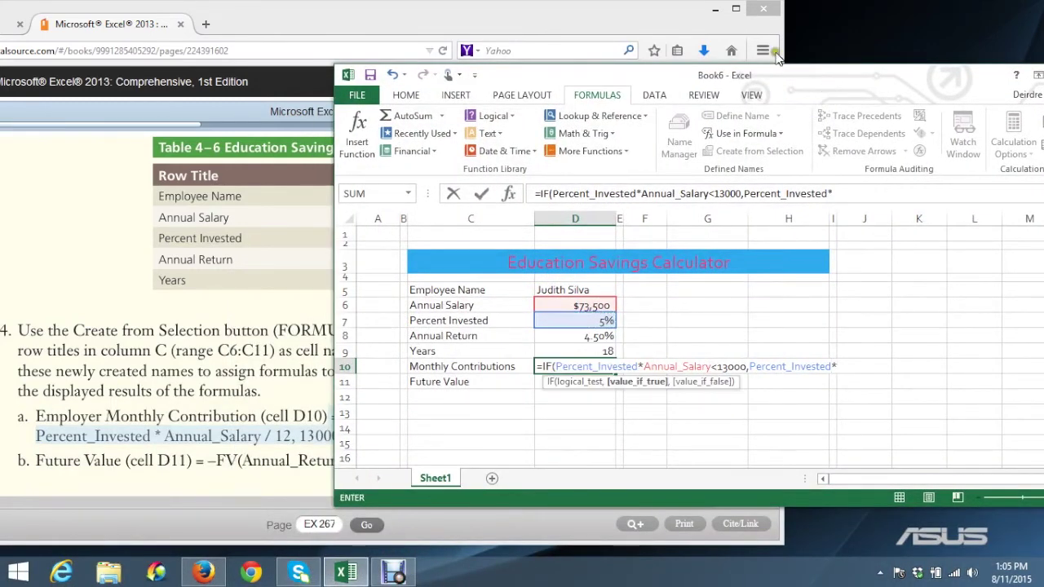
pyautogui.click(597, 306)
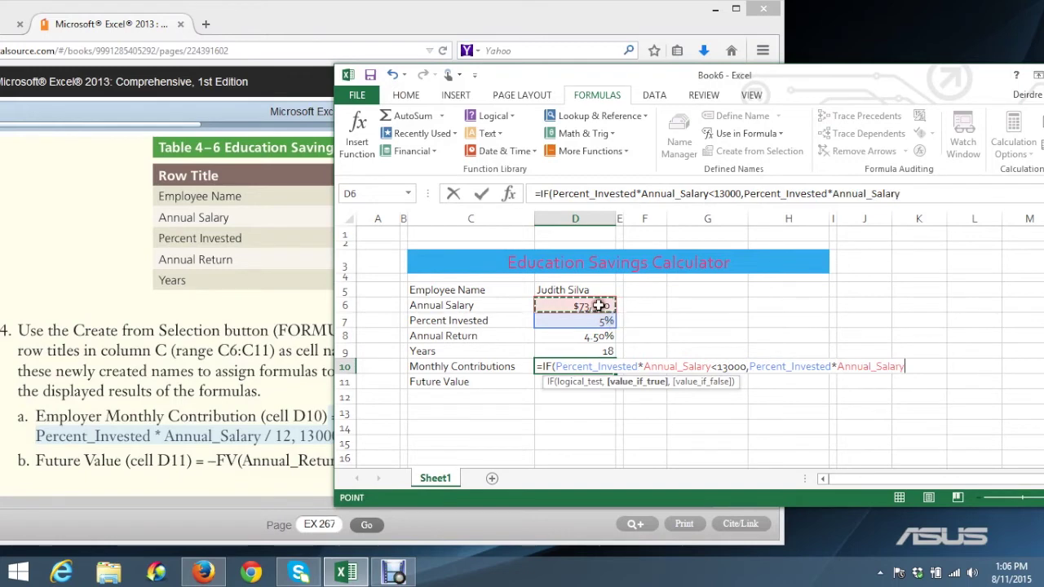
pyautogui.write('/12')
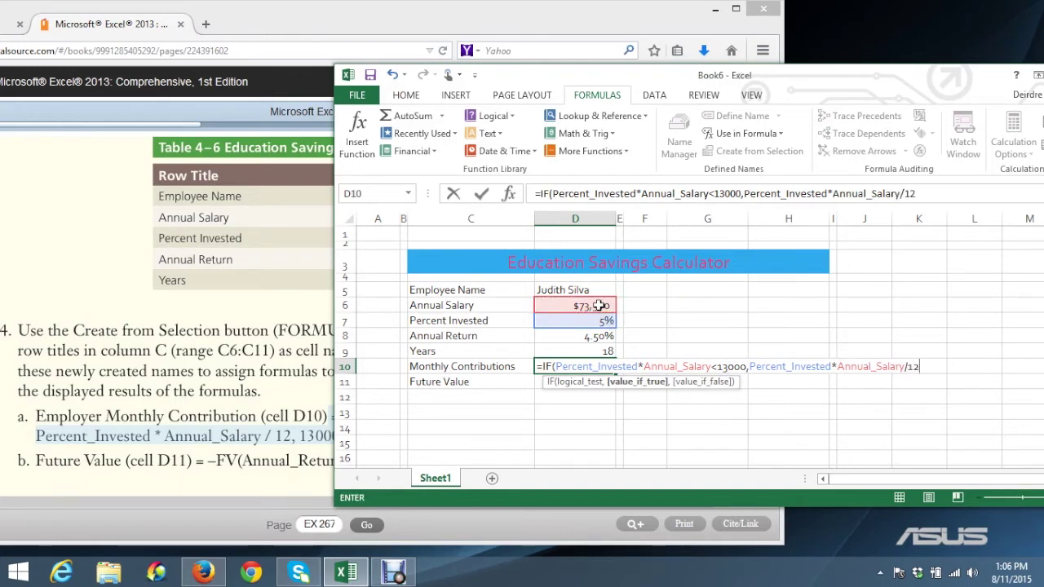
pyautogui.write(',13000')
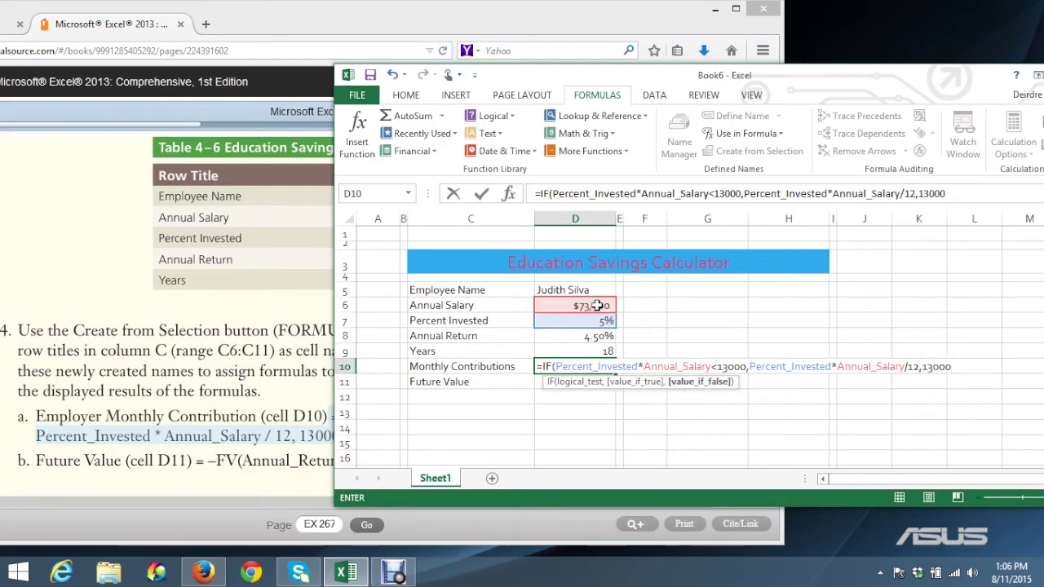
pyautogui.moveTo(567, 71); pyautogui.dragTo(496, 64)
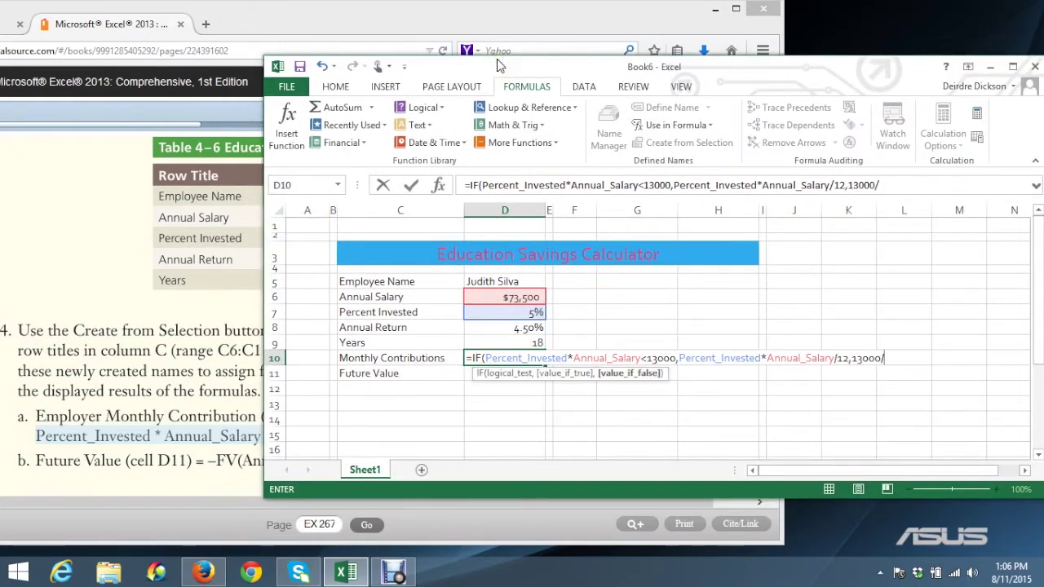
pyautogui.write(')')
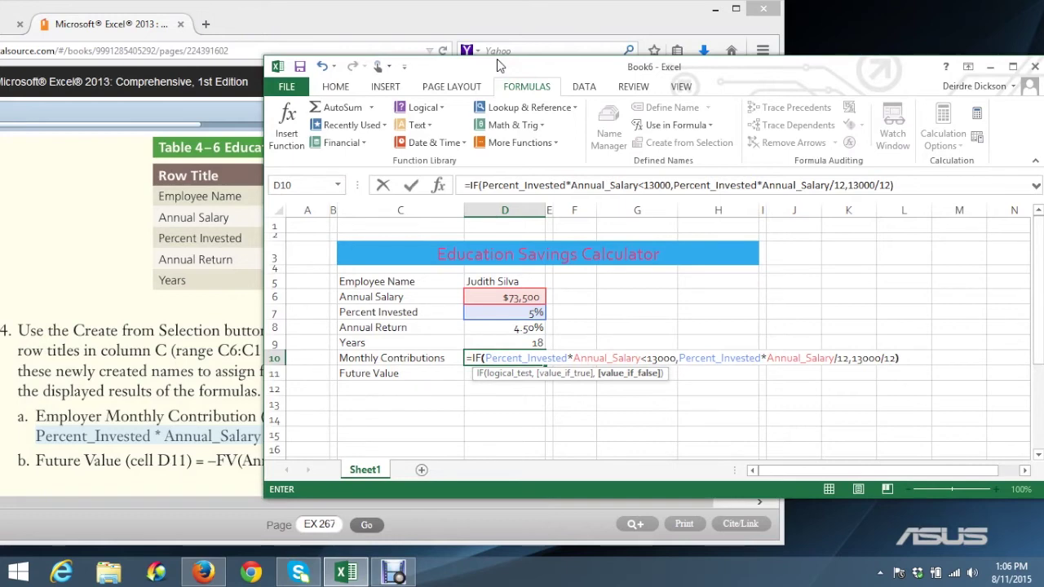
pyautogui.click(412, 186)
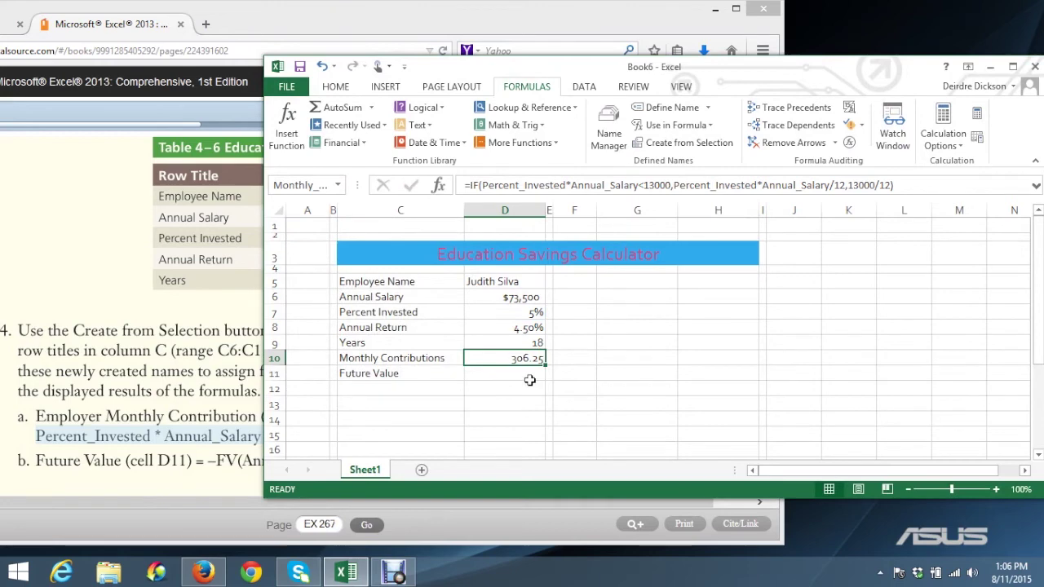
# Recheck the D10 formula, select Future Value cell D11, and return to the textbook
pyautogui.click(629, 181)
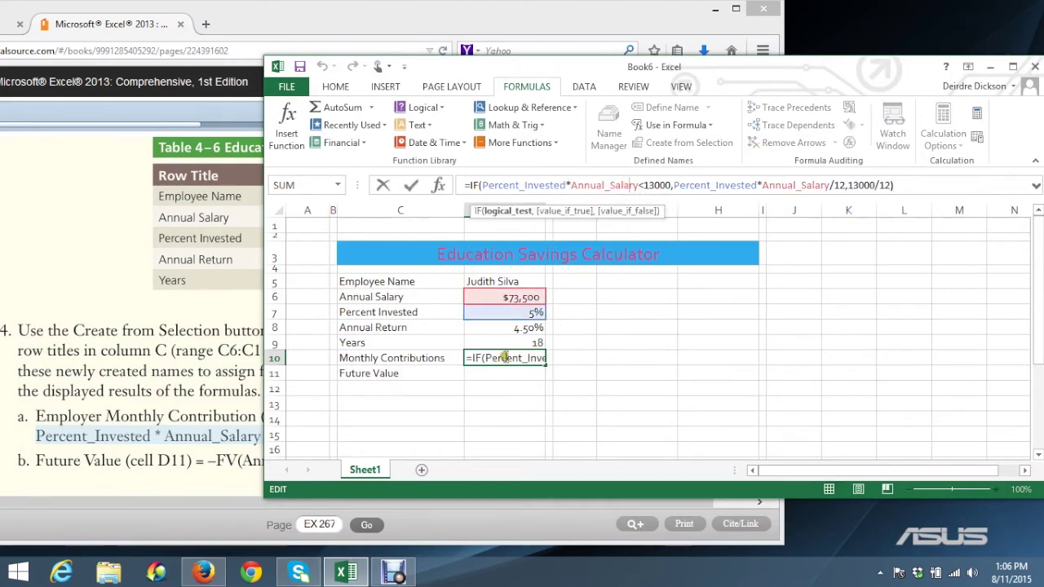
pyautogui.click(411, 185)
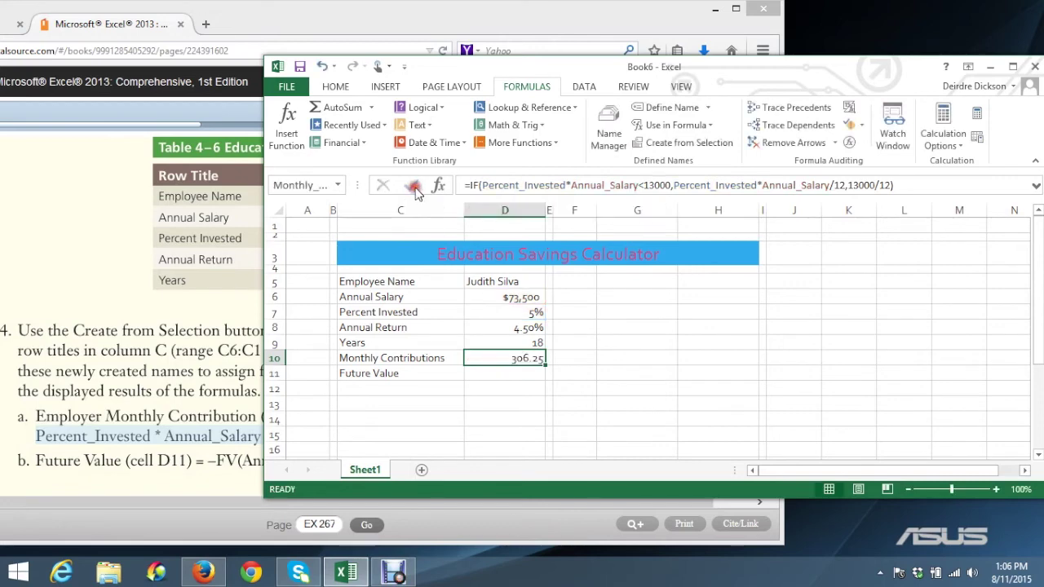
pyautogui.click(507, 376)
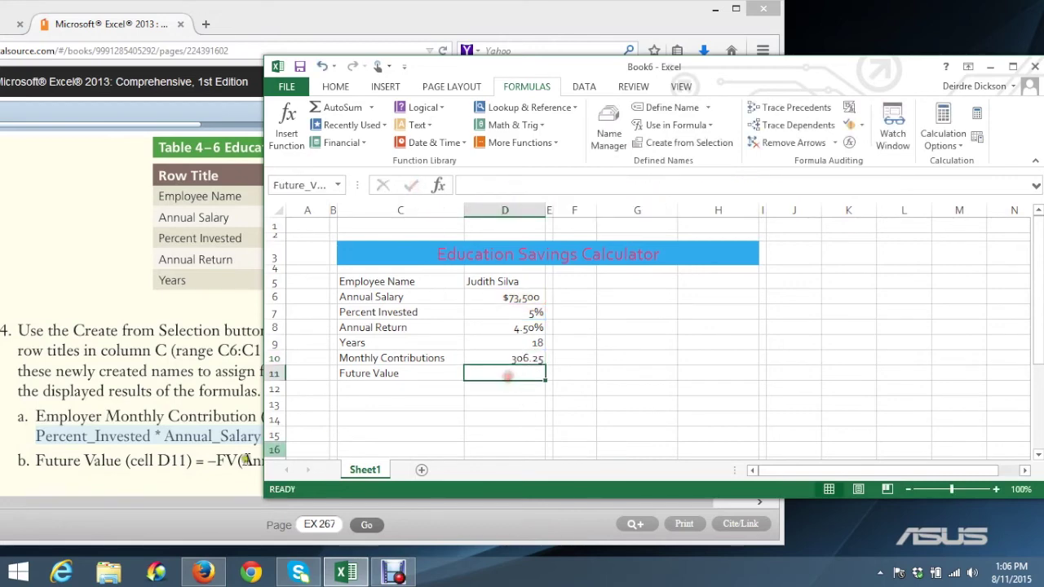
pyautogui.click(37, 461)
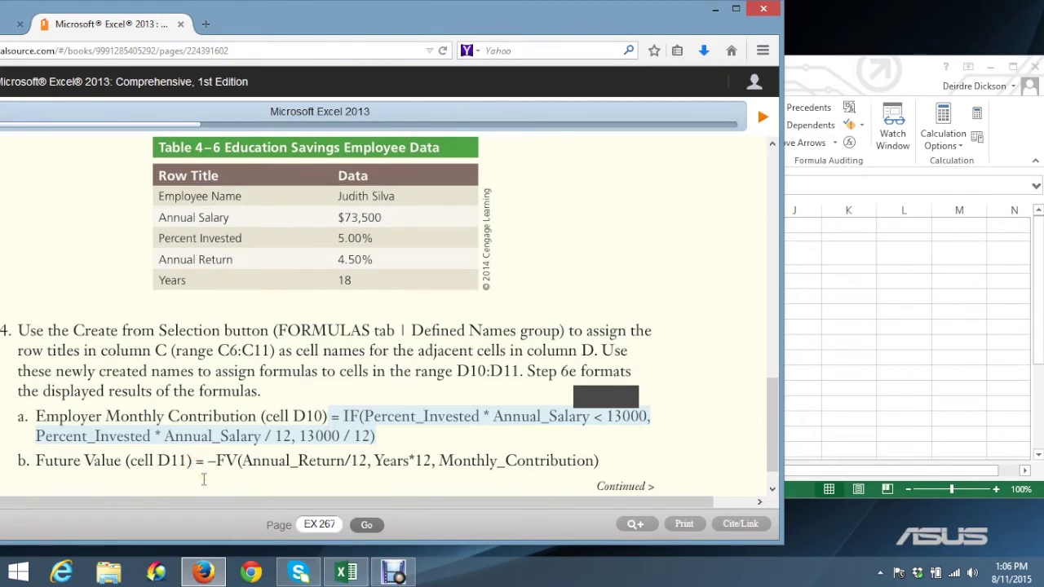
# Enter =-FV(Annual_Return/12,Years*12,Monthly_Contributions) in D11, giving $101,634.58
pyautogui.click(828, 426)
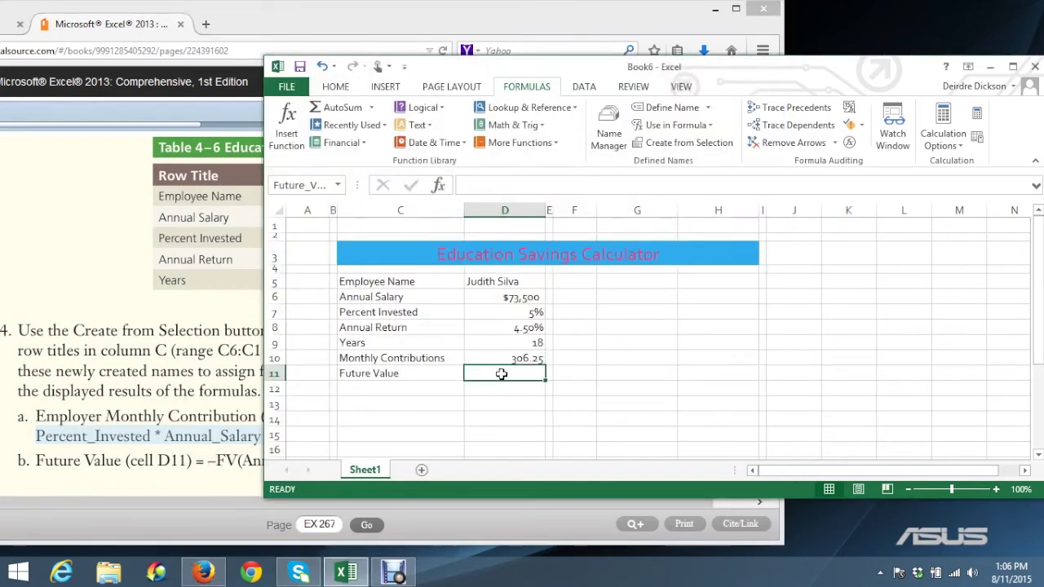
pyautogui.write('=')
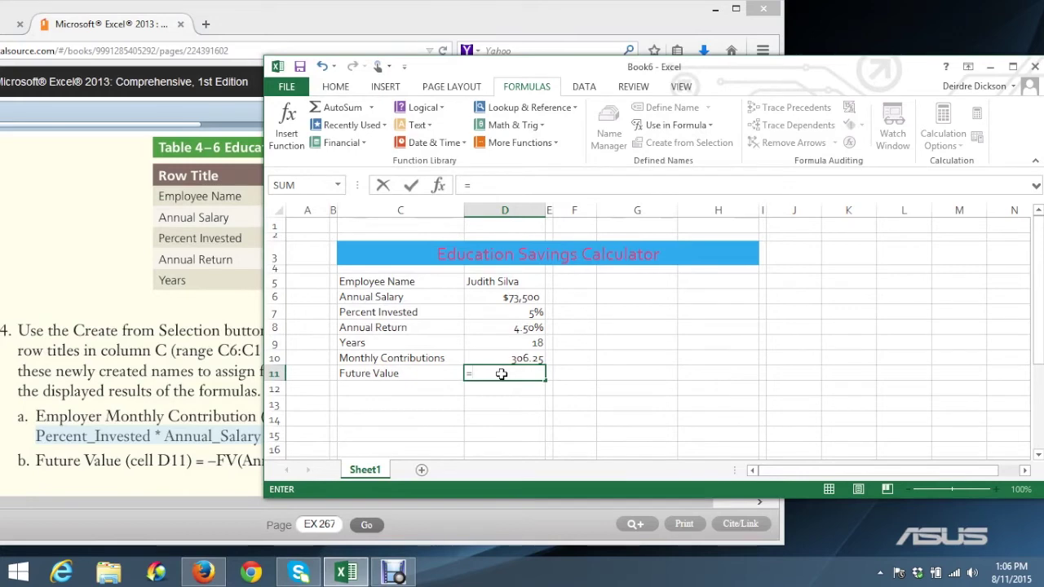
pyautogui.write('-FV')
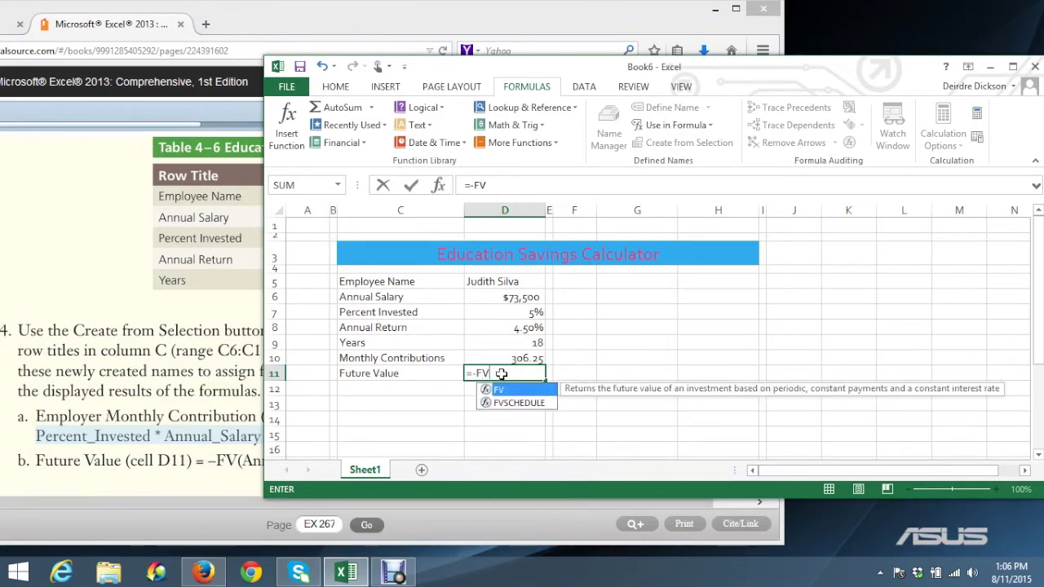
pyautogui.write('(')
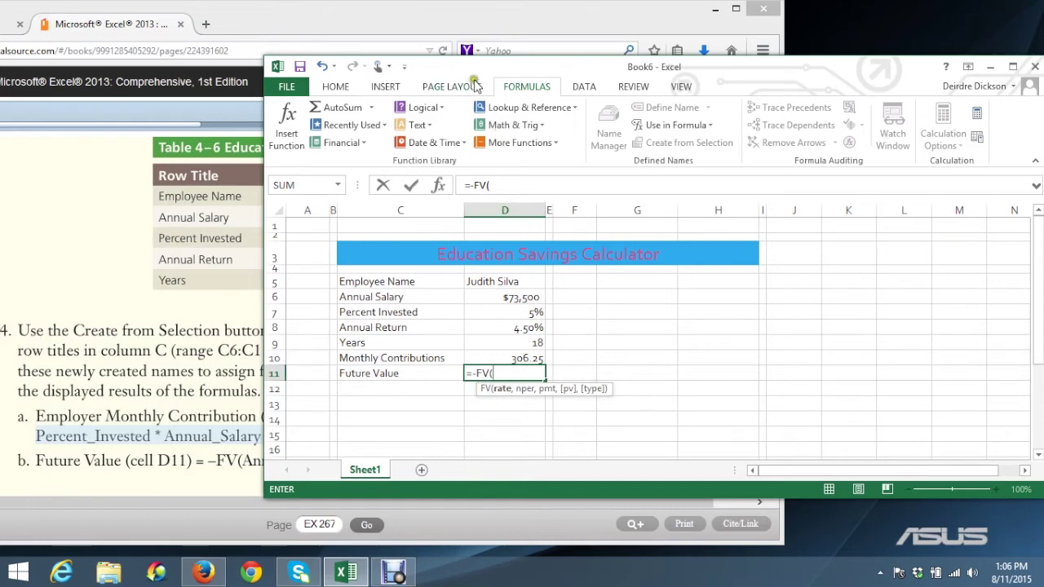
pyautogui.moveTo(475, 64); pyautogui.dragTo(651, 87)
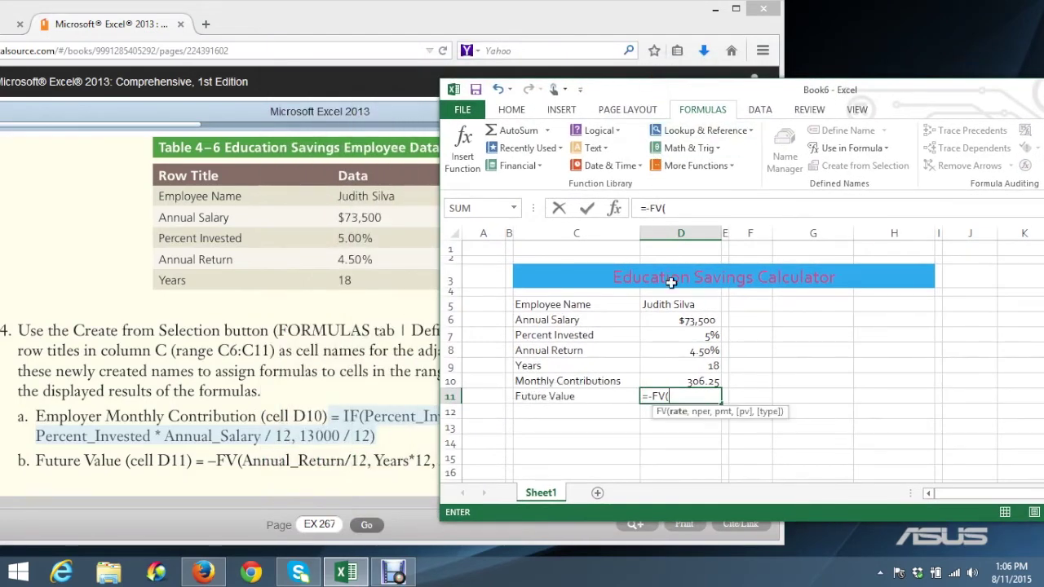
pyautogui.click(692, 351)
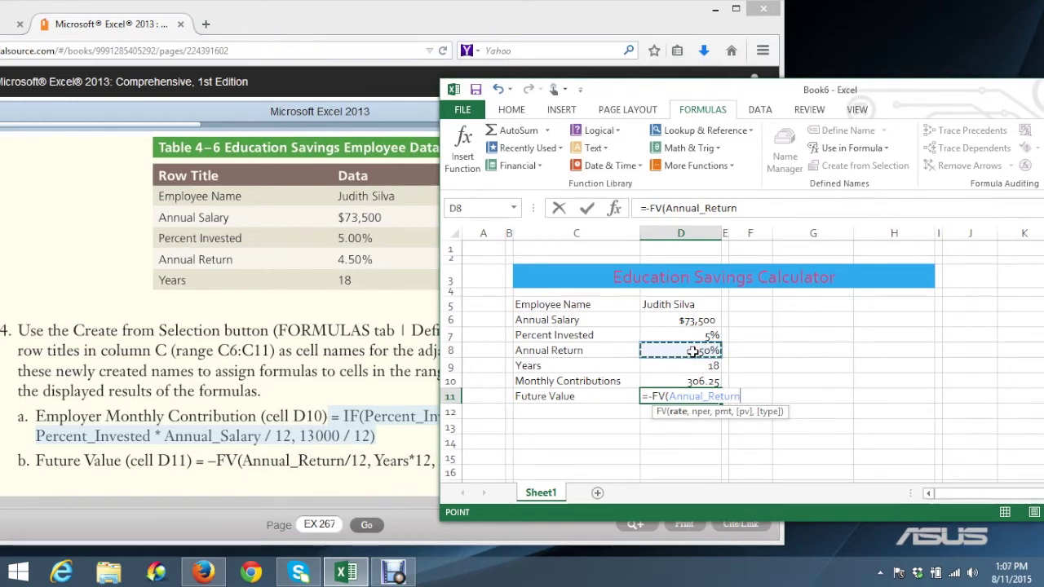
pyautogui.write('/12')
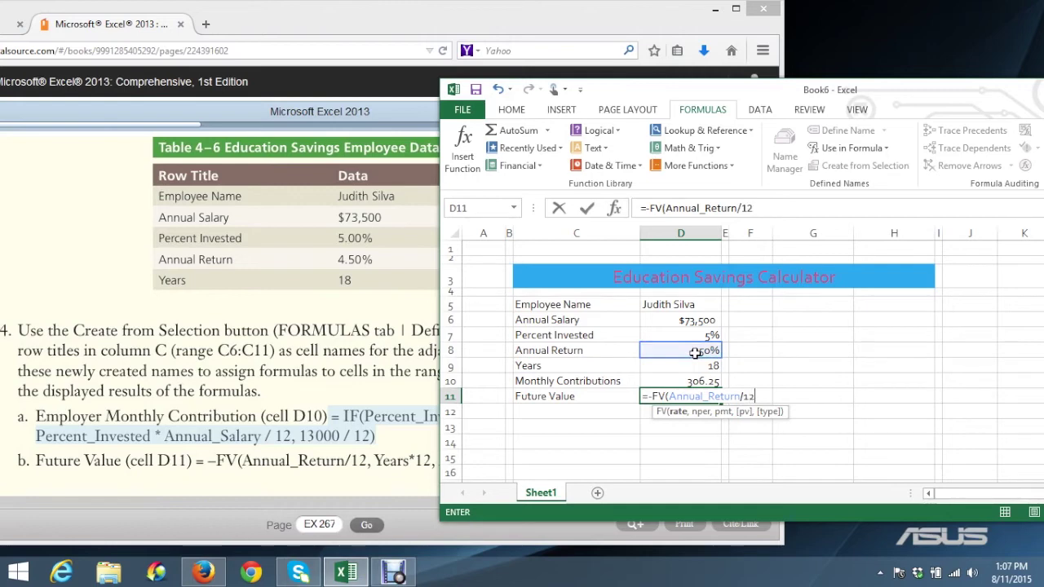
pyautogui.write(',')
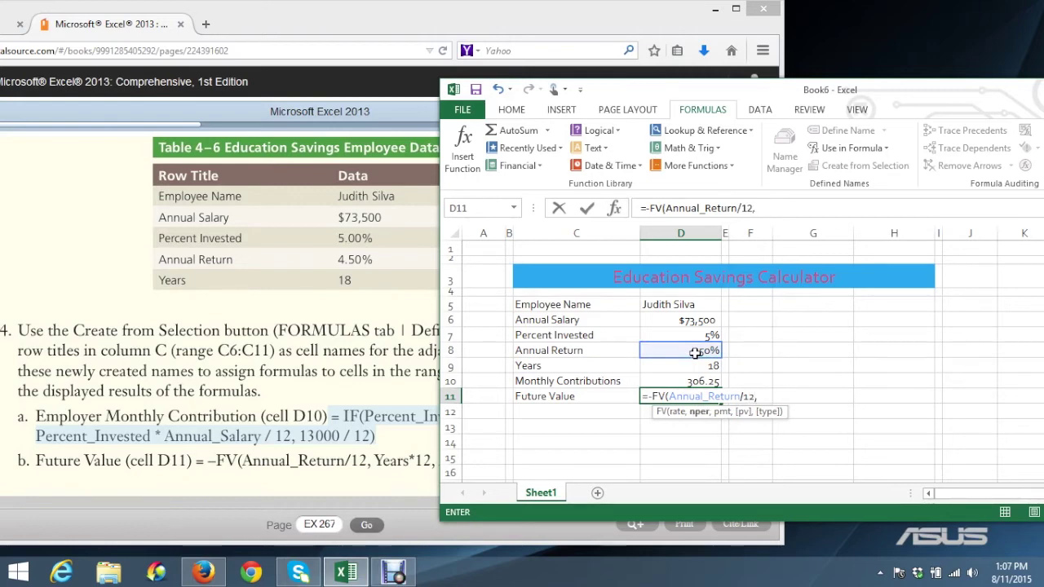
pyautogui.click(700, 368)
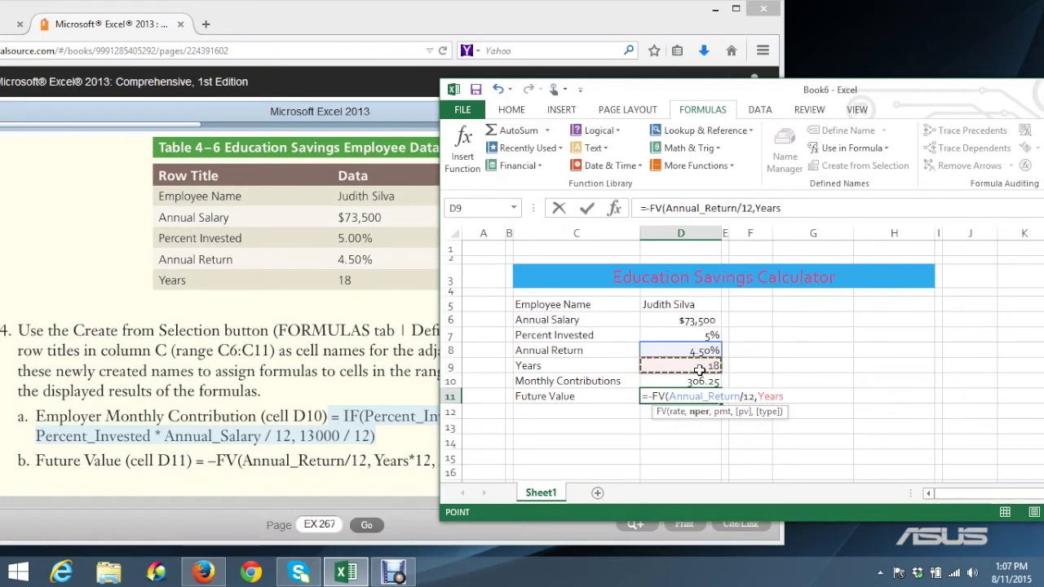
pyautogui.write('*12')
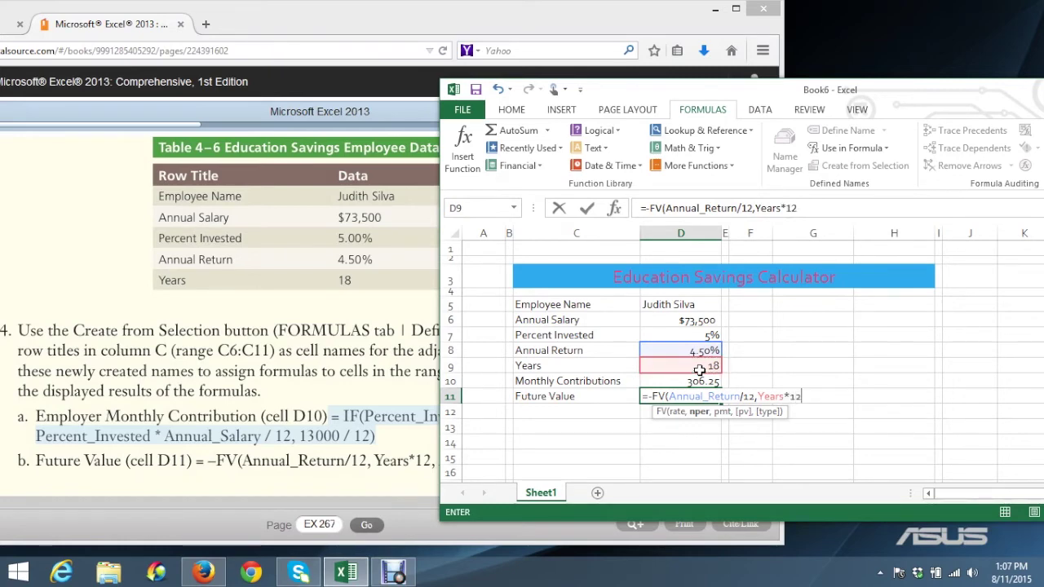
pyautogui.write(',')
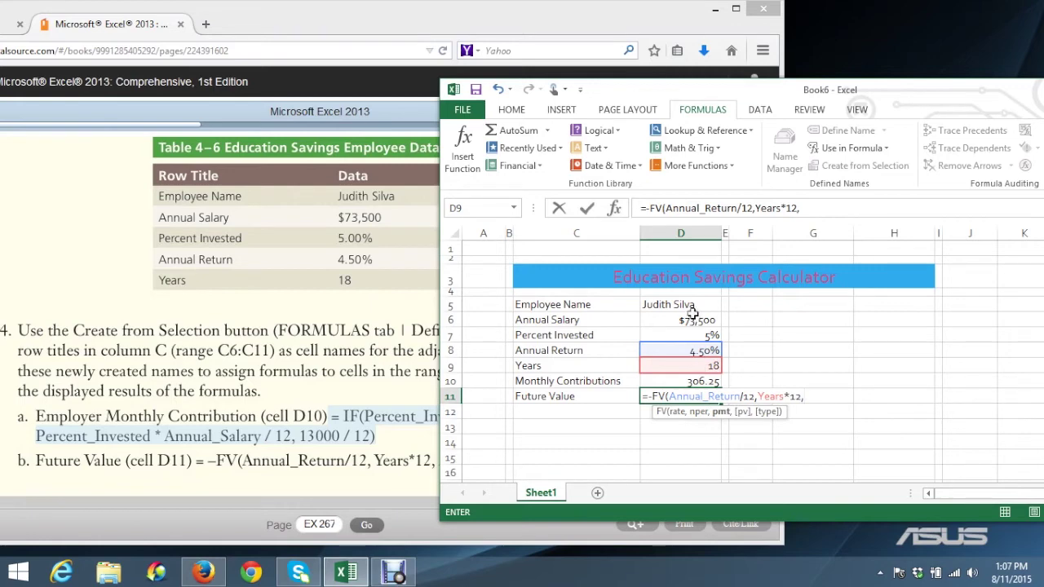
pyautogui.moveTo(623, 88); pyautogui.dragTo(449, 39)
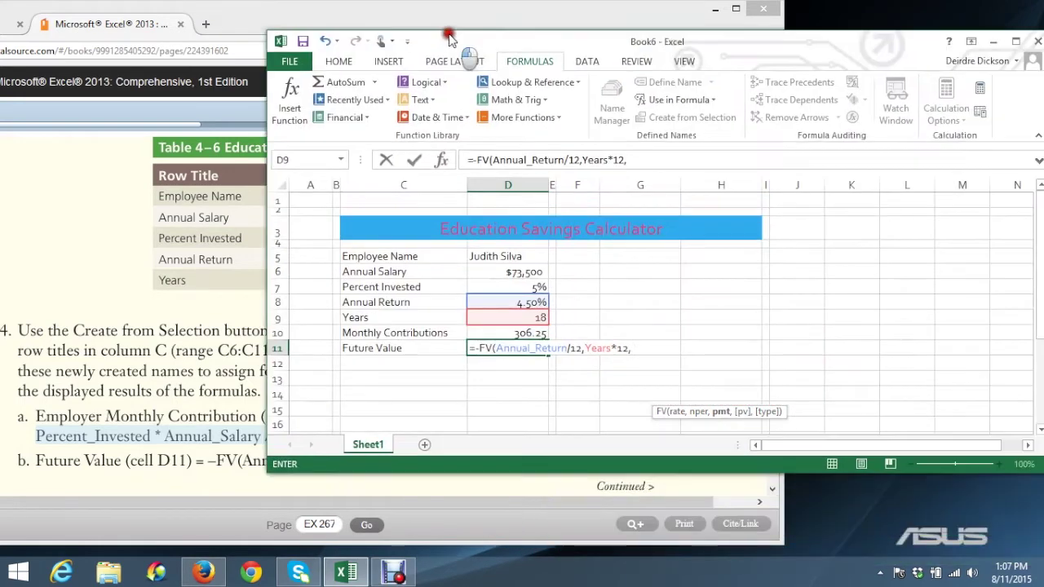
pyautogui.click(512, 334)
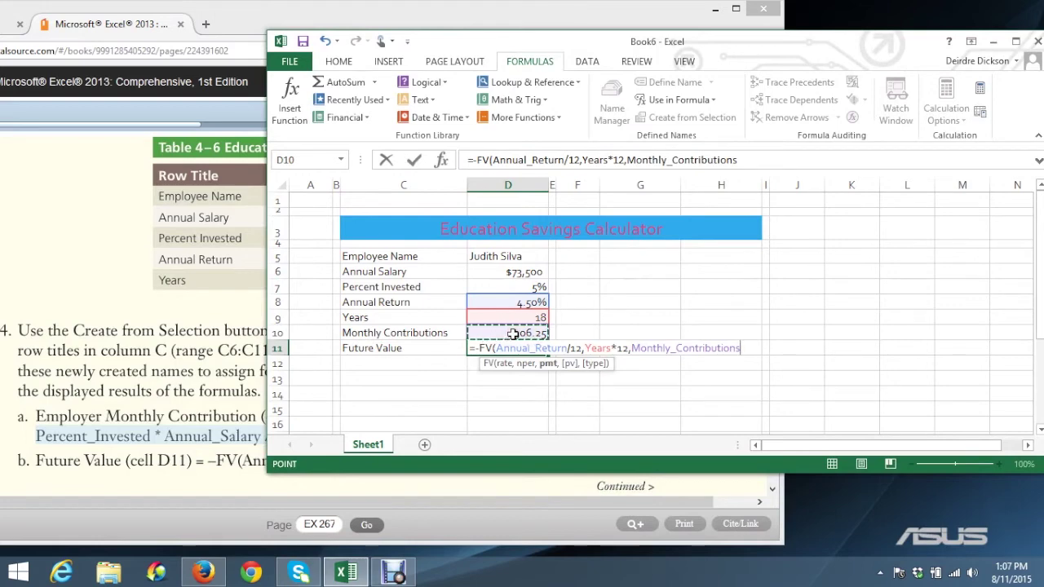
pyautogui.write(')')
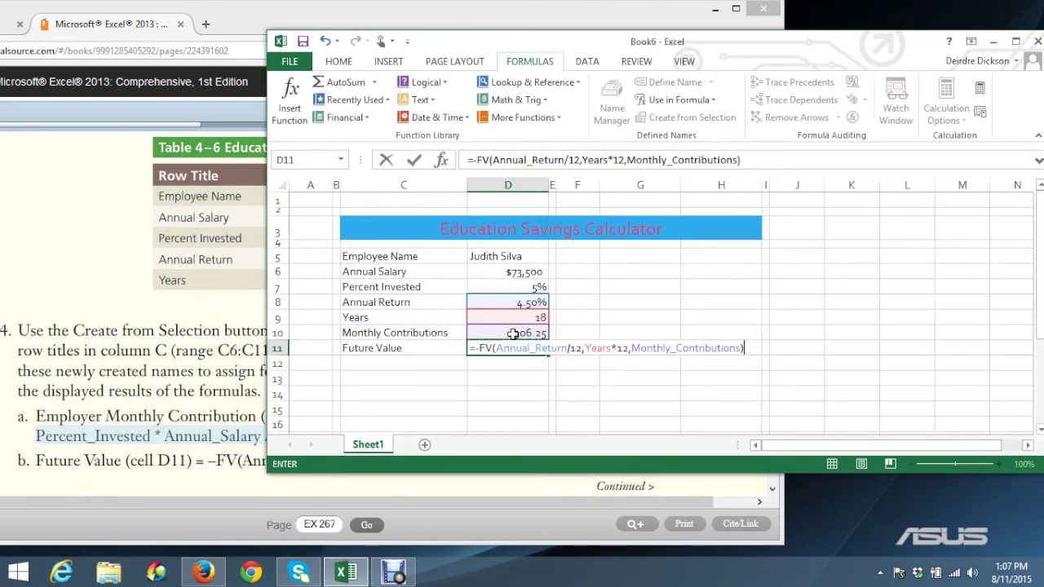
pyautogui.click(413, 159)
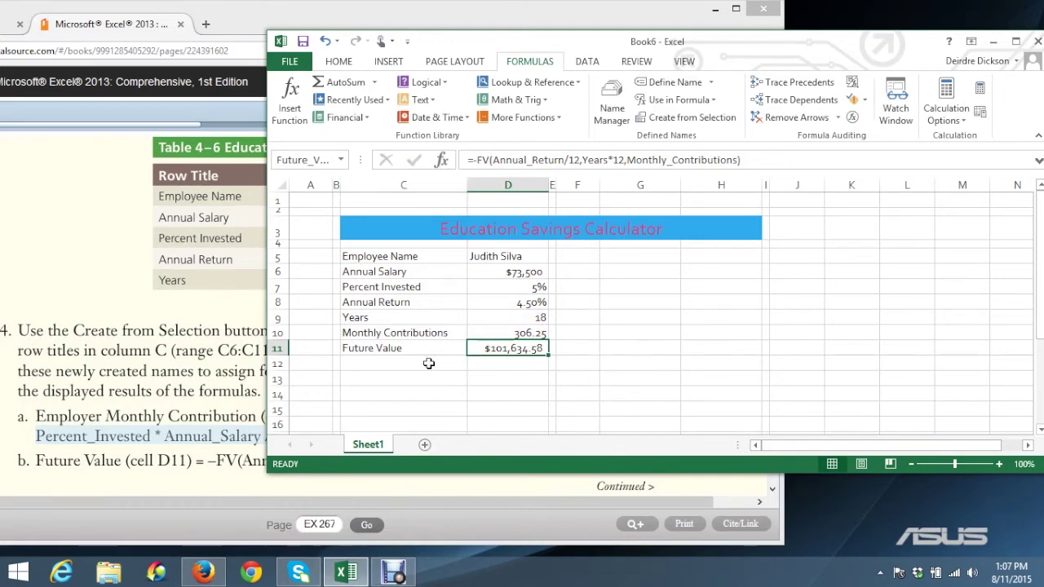
# Dismiss the note popup, turn the eBook to page EX 268 and scroll to steps 5–6
pyautogui.click(213, 437)
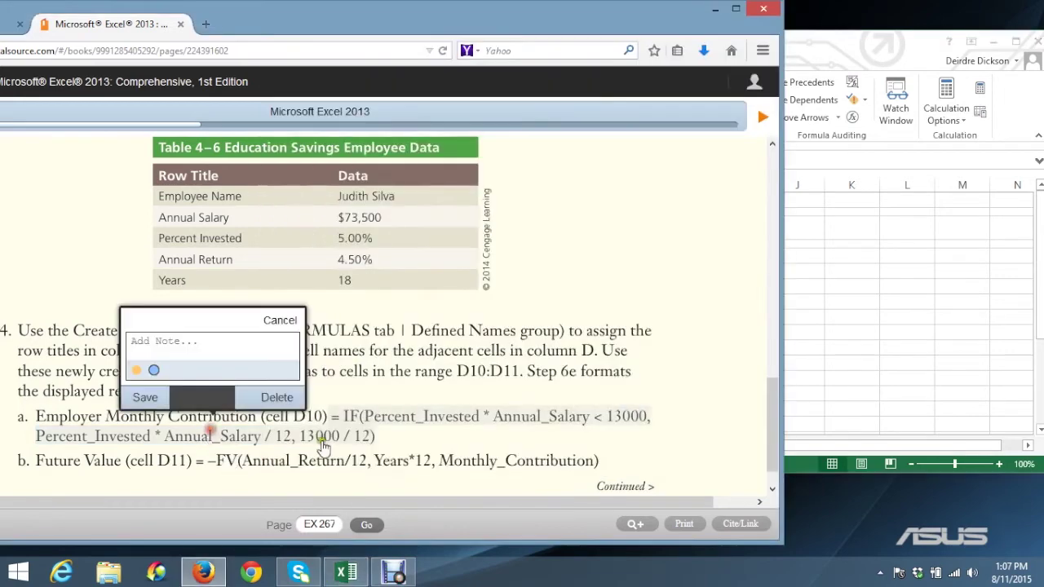
pyautogui.click(282, 320)
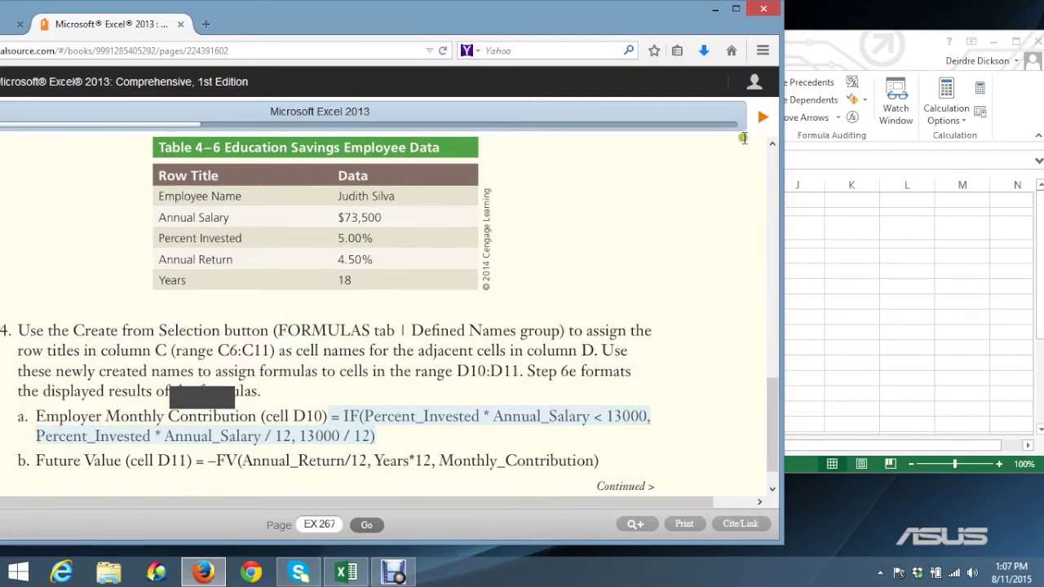
pyautogui.click(759, 118)
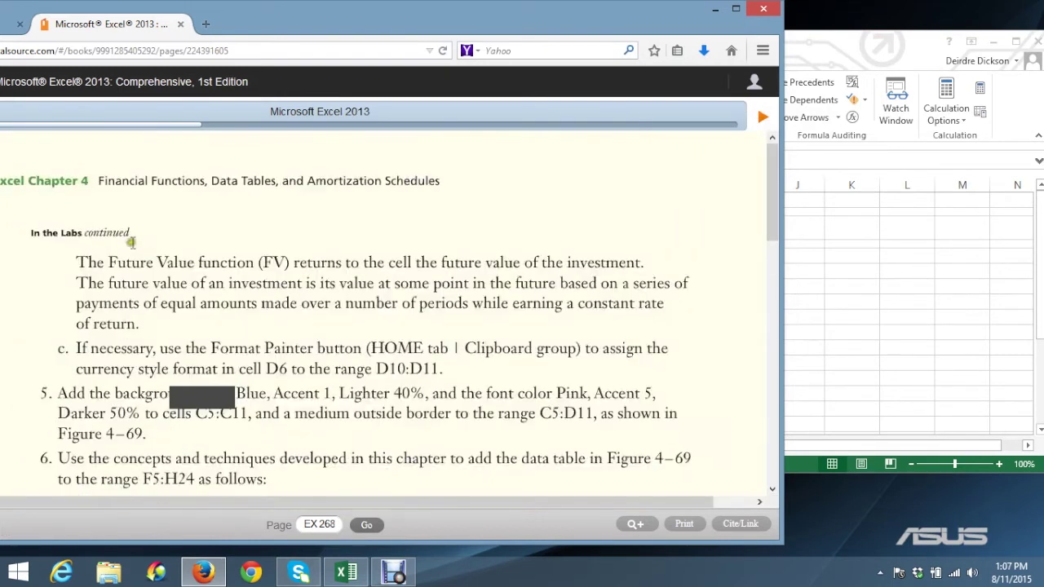
pyautogui.click(109, 262)
pyautogui.click(85, 283)
pyautogui.scroll(-3, 161, 283)
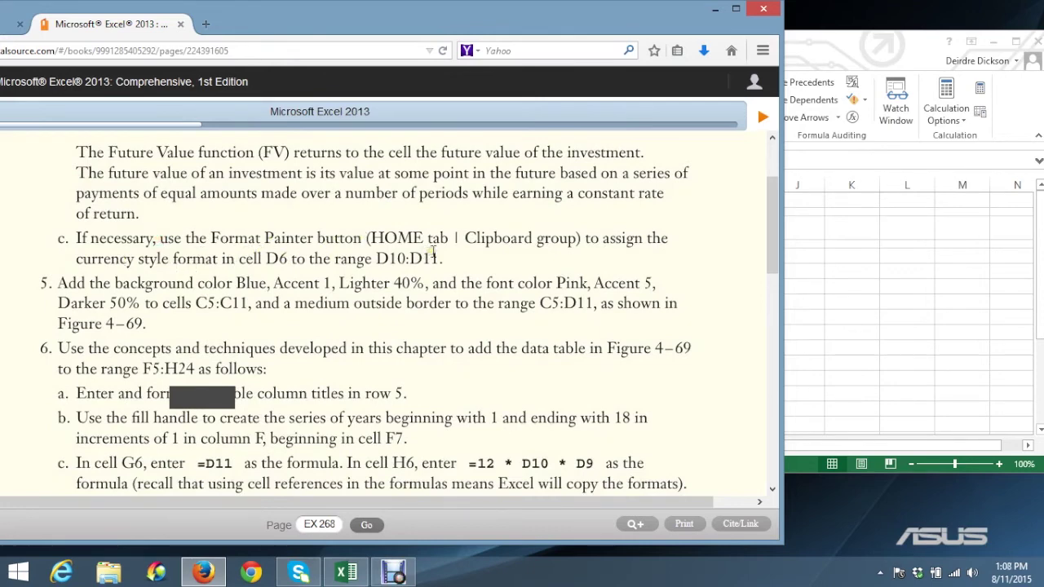
# Apply the Currency number format to D10 so it reads $306.25, then check D11
pyautogui.click(829, 300)
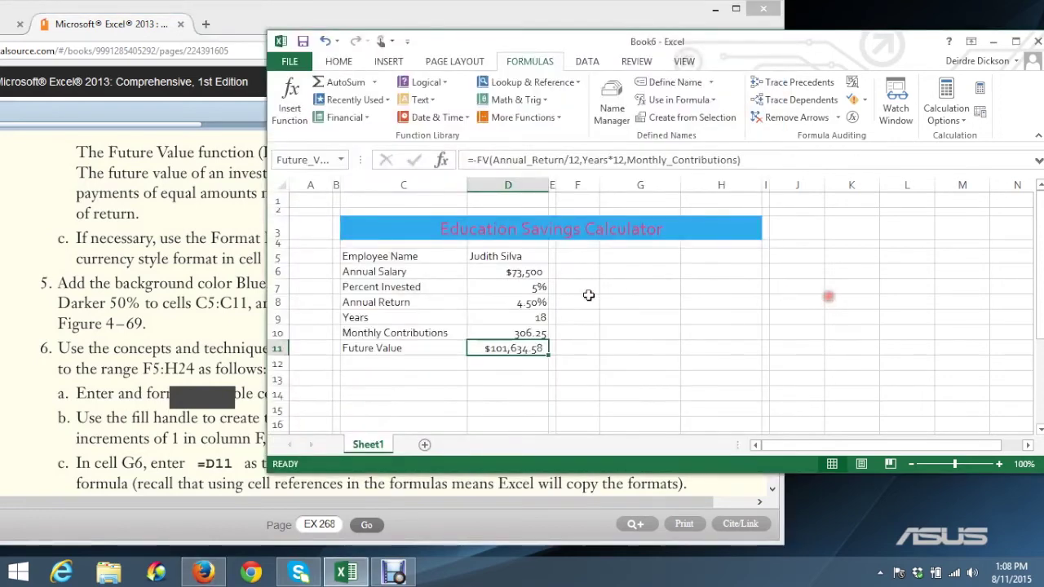
pyautogui.click(509, 334)
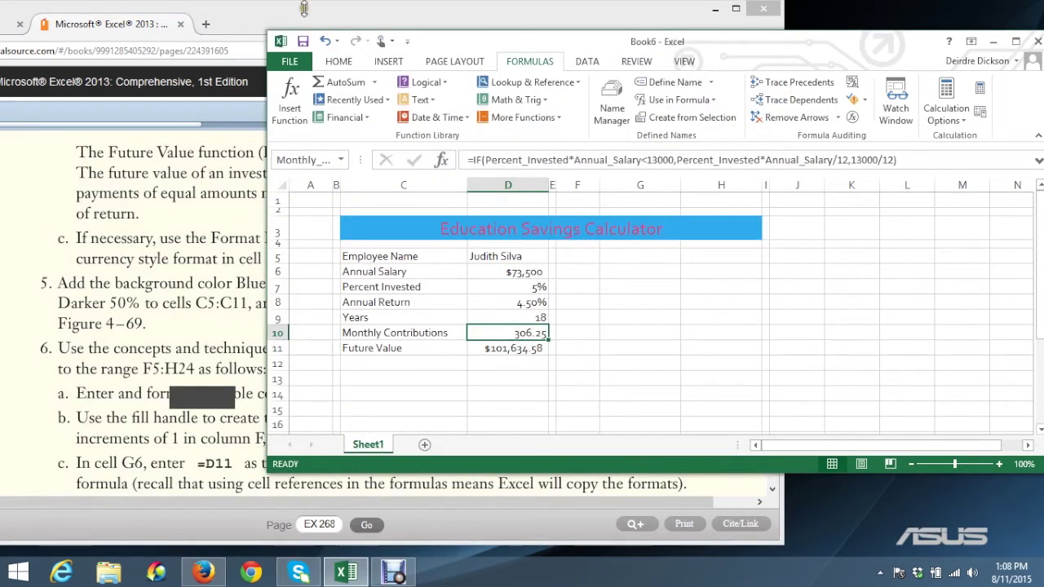
pyautogui.click(340, 62)
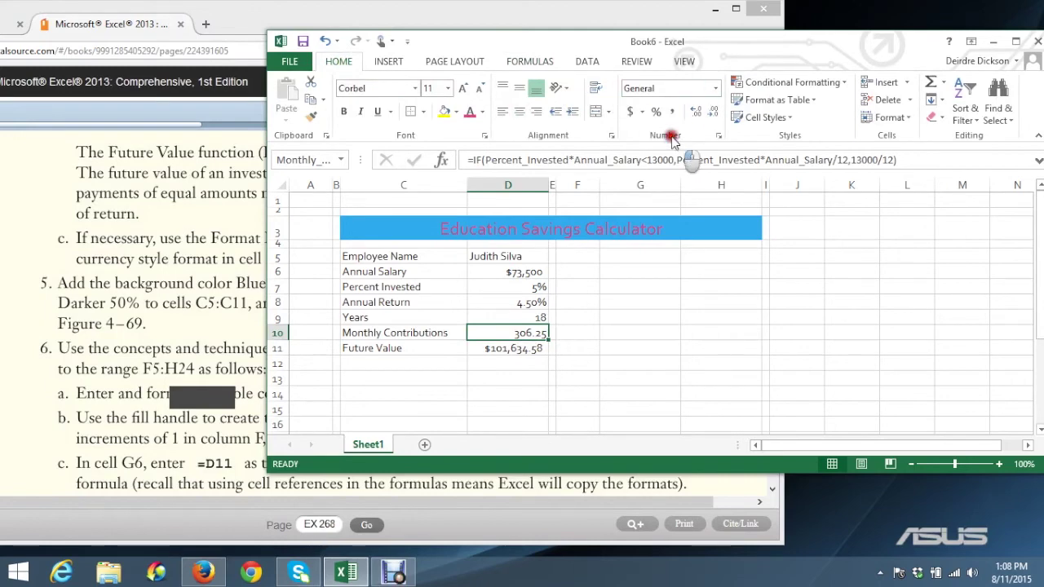
pyautogui.click(716, 88)
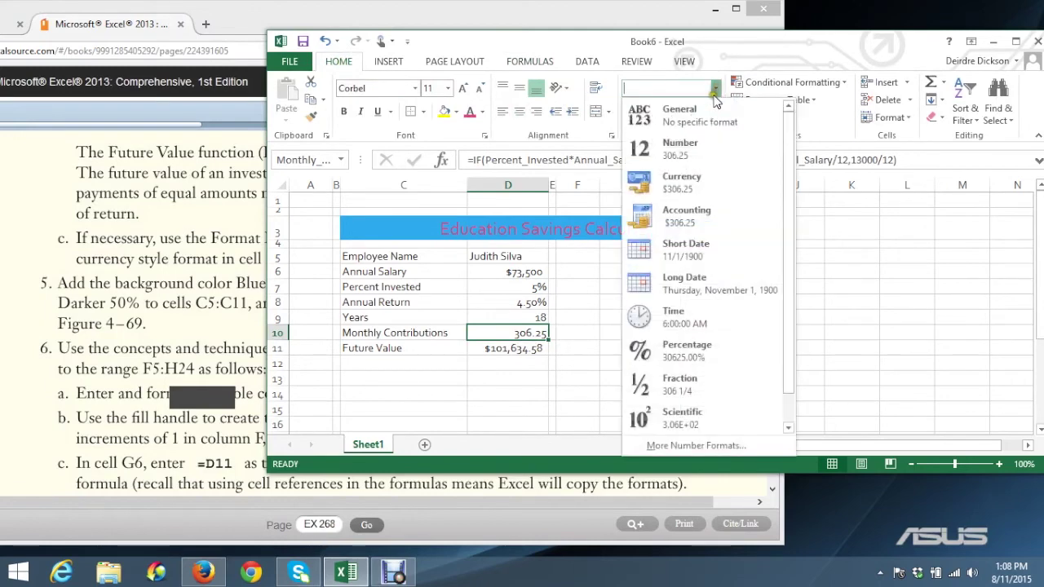
pyautogui.click(690, 176)
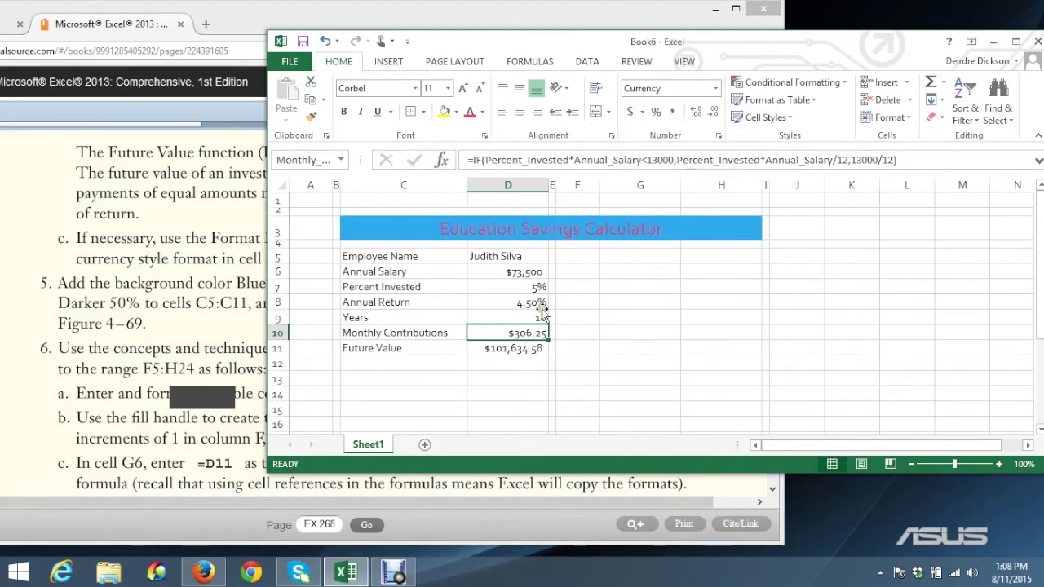
pyautogui.click(504, 348)
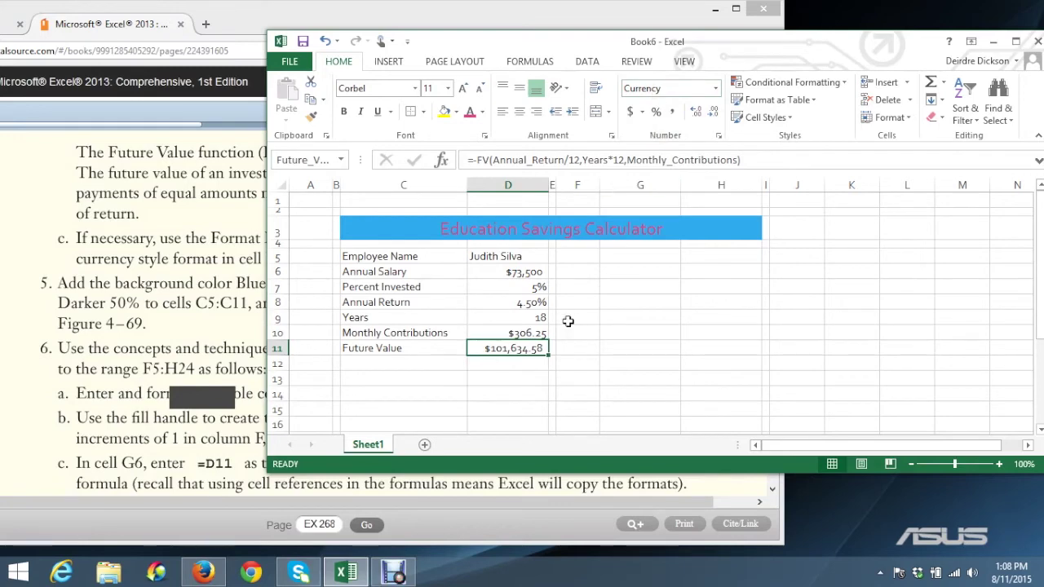
pyautogui.click(522, 334)
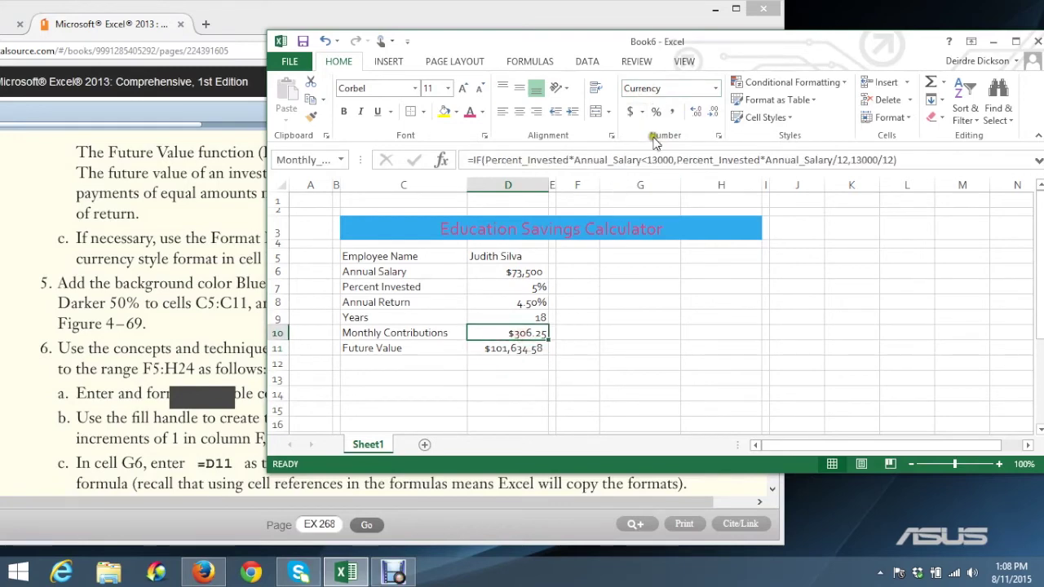
pyautogui.click(527, 349)
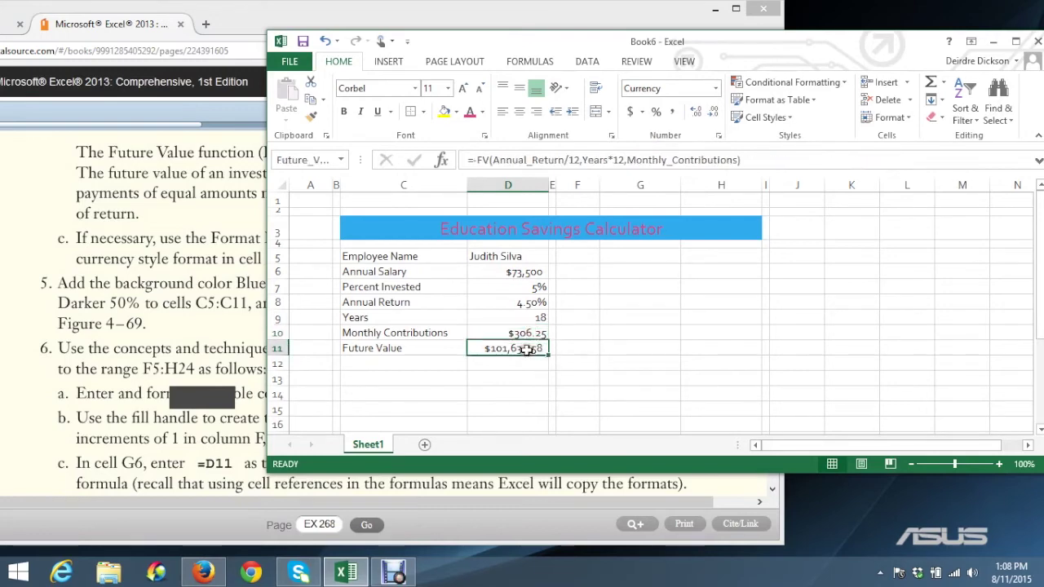
pyautogui.click(147, 357)
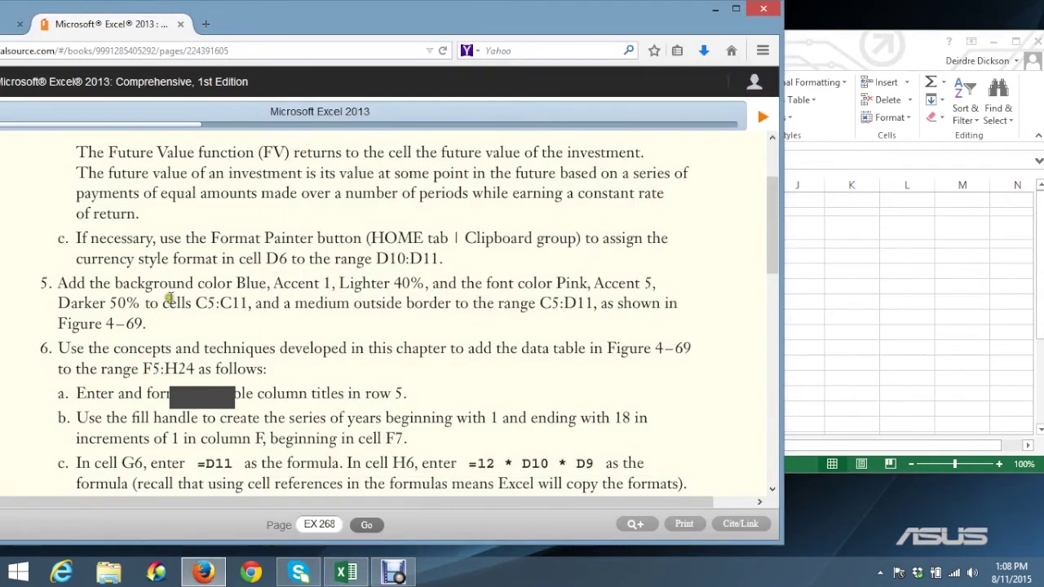
# Select the label cells C5:C11 and apply the 40% - Accent1 cell style
pyautogui.click(56, 282)
pyautogui.click(828, 318)
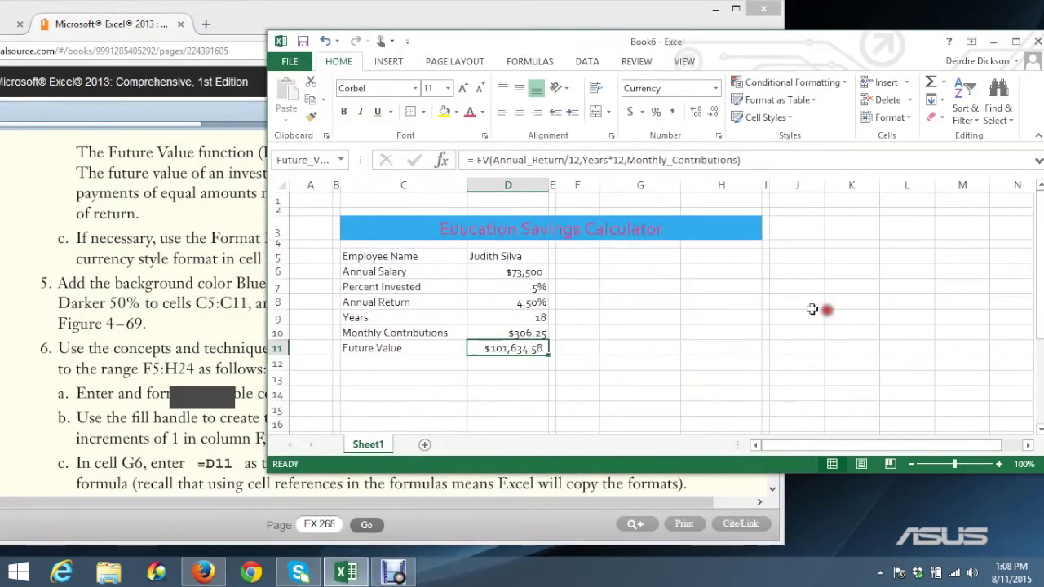
pyautogui.click(381, 258)
pyautogui.moveTo(380, 258); pyautogui.dragTo(374, 346)
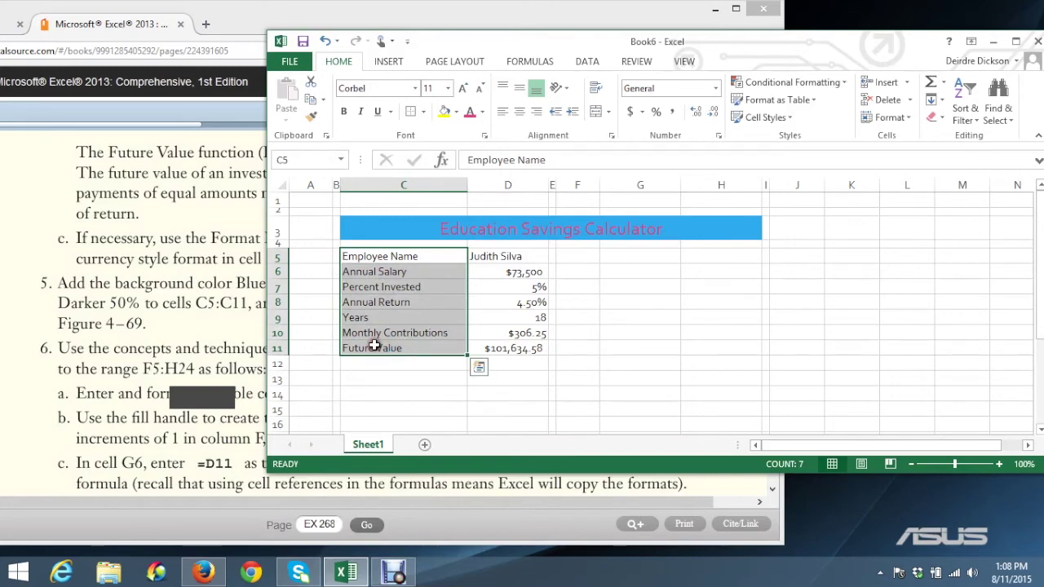
pyautogui.moveTo(443, 41); pyautogui.dragTo(428, 72)
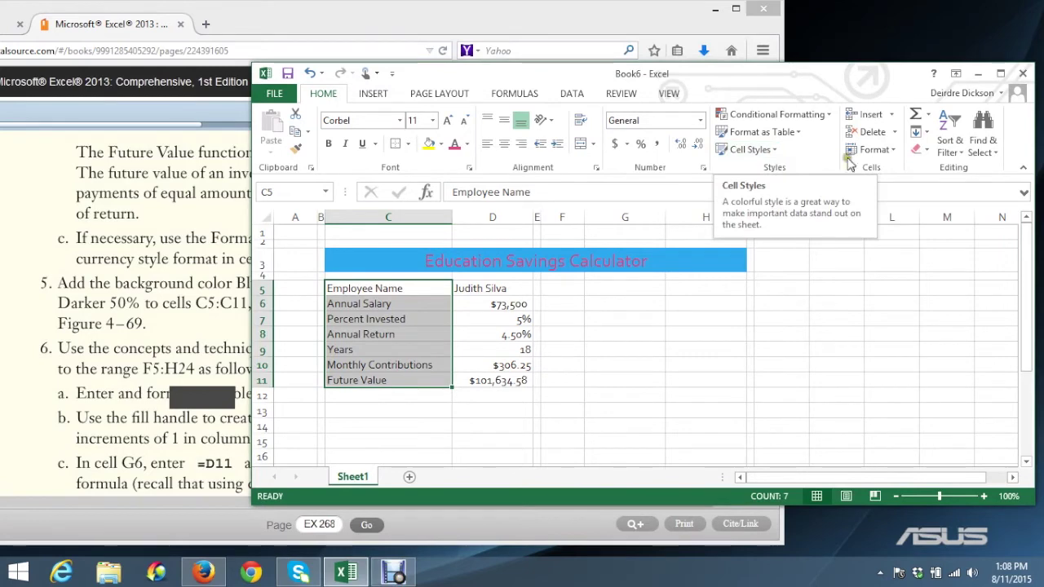
pyautogui.click(893, 151)
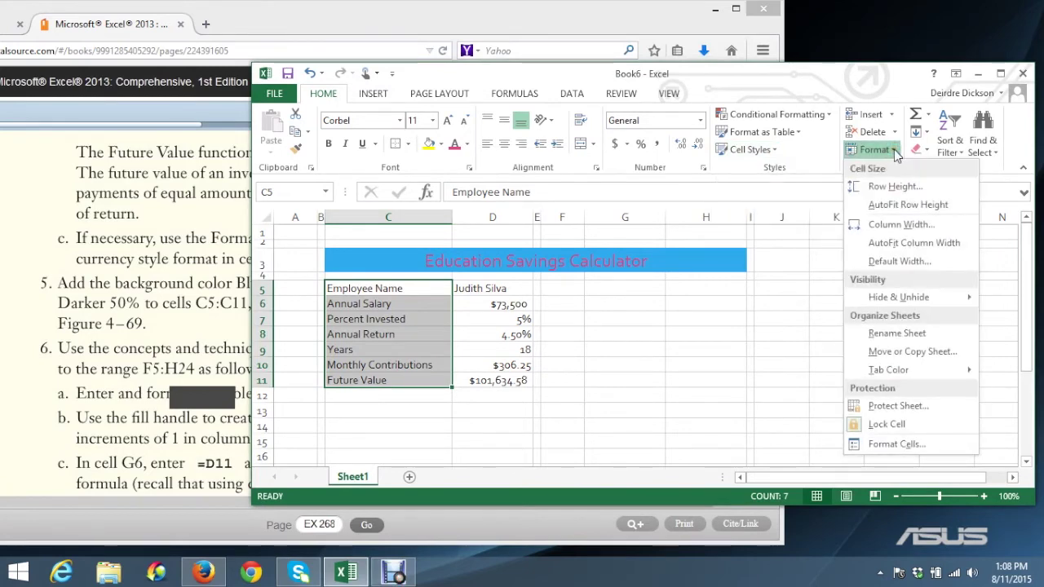
pyautogui.click(775, 153)
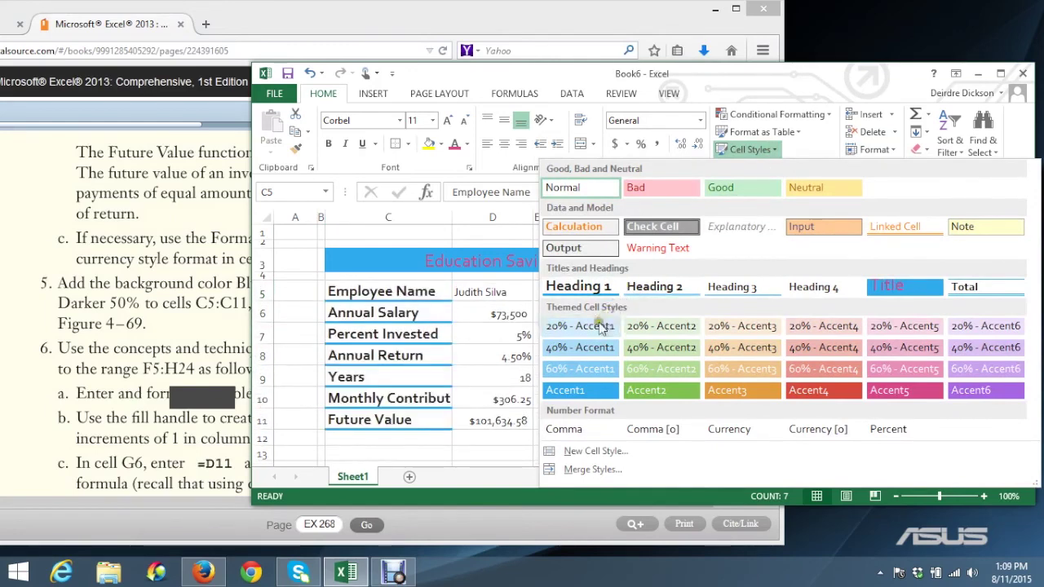
pyautogui.moveTo(616, 77); pyautogui.dragTo(824, 88)
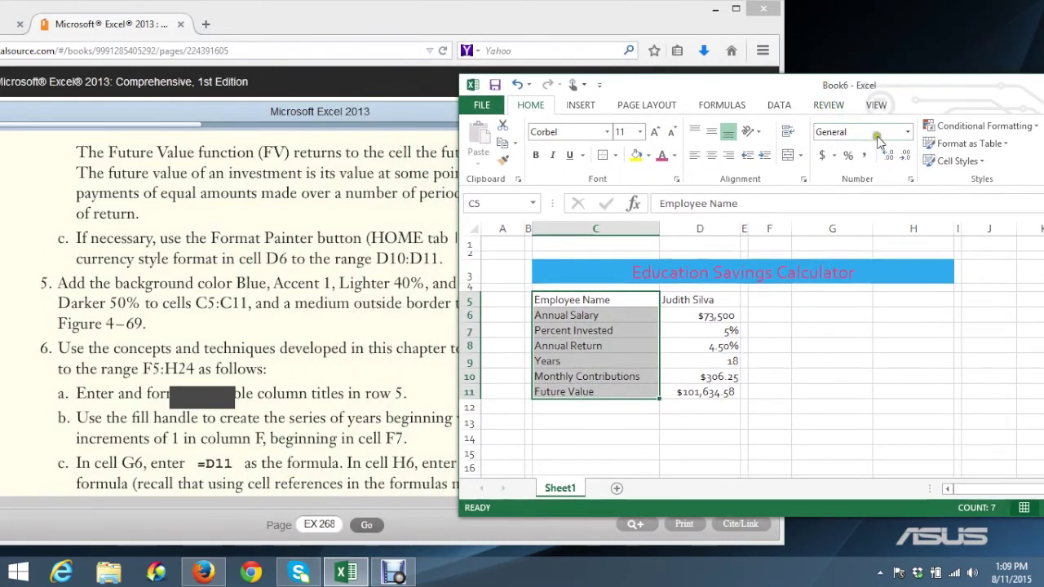
pyautogui.click(959, 162)
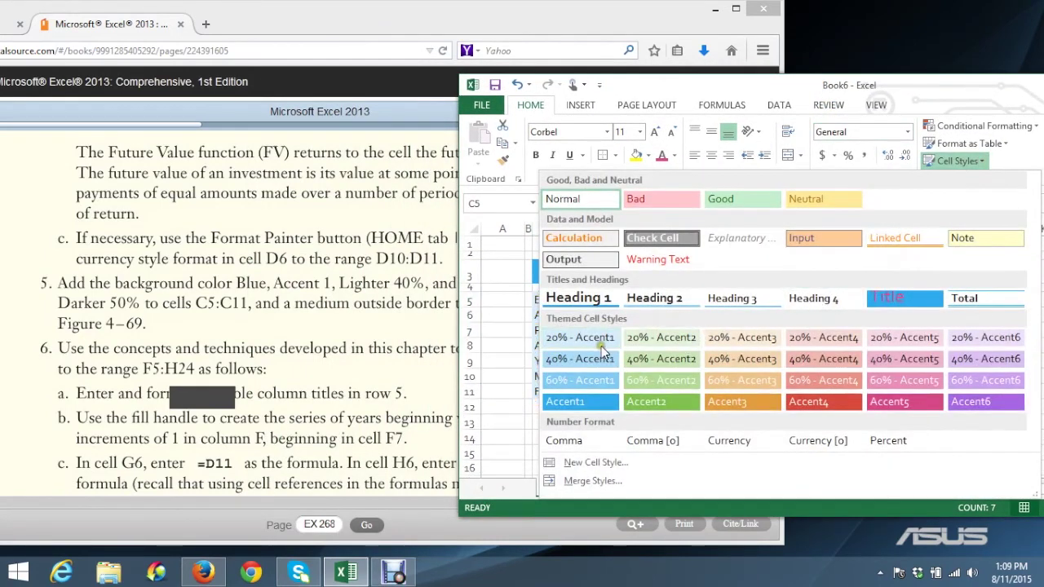
pyautogui.click(591, 354)
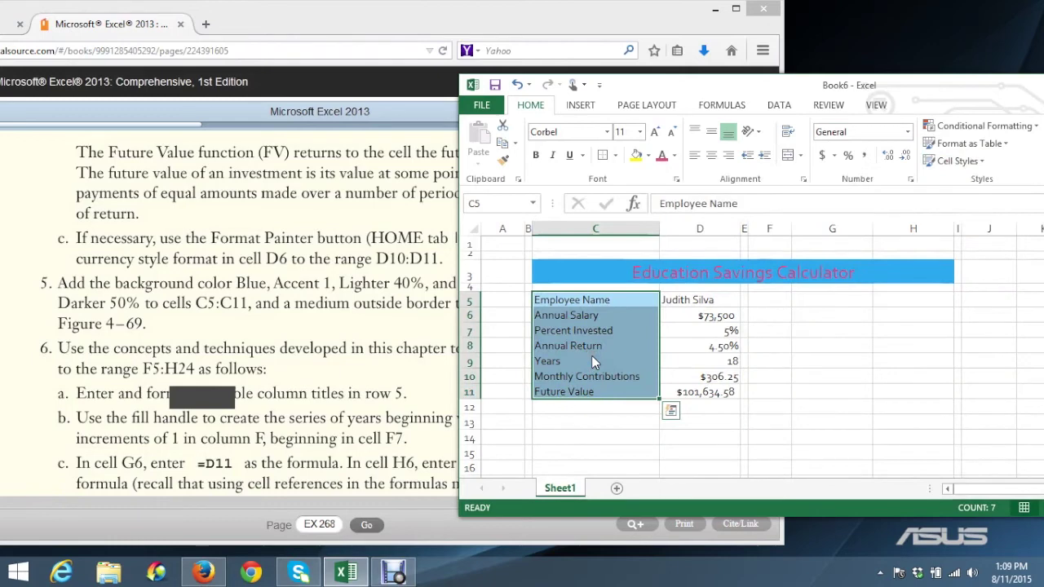
pyautogui.click(983, 162)
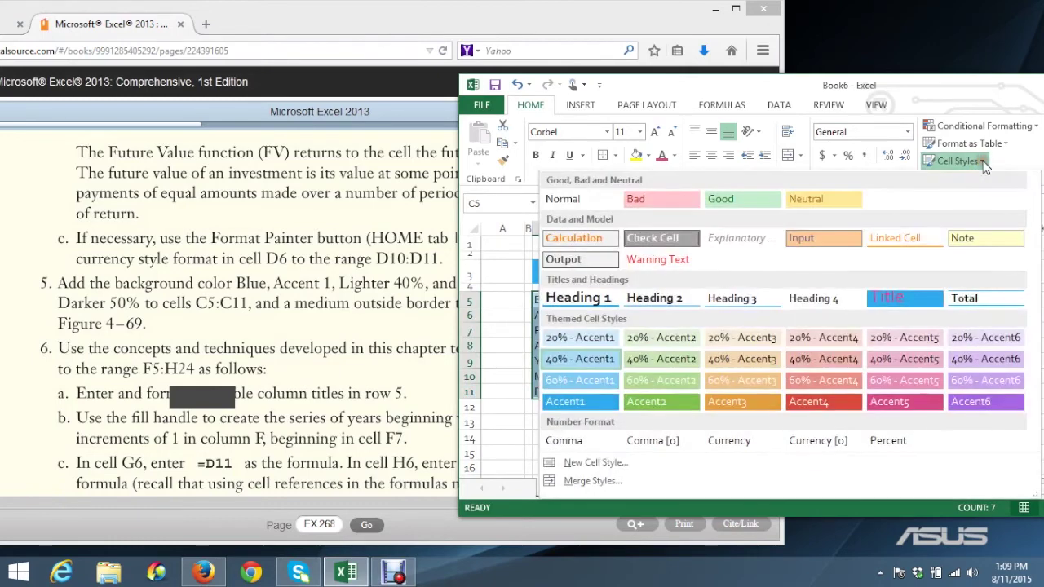
# Modify the 40% - Accent1 style so its font colour is Pink, Accent 5
pyautogui.rightClick(580, 357)
pyautogui.click(625, 380)
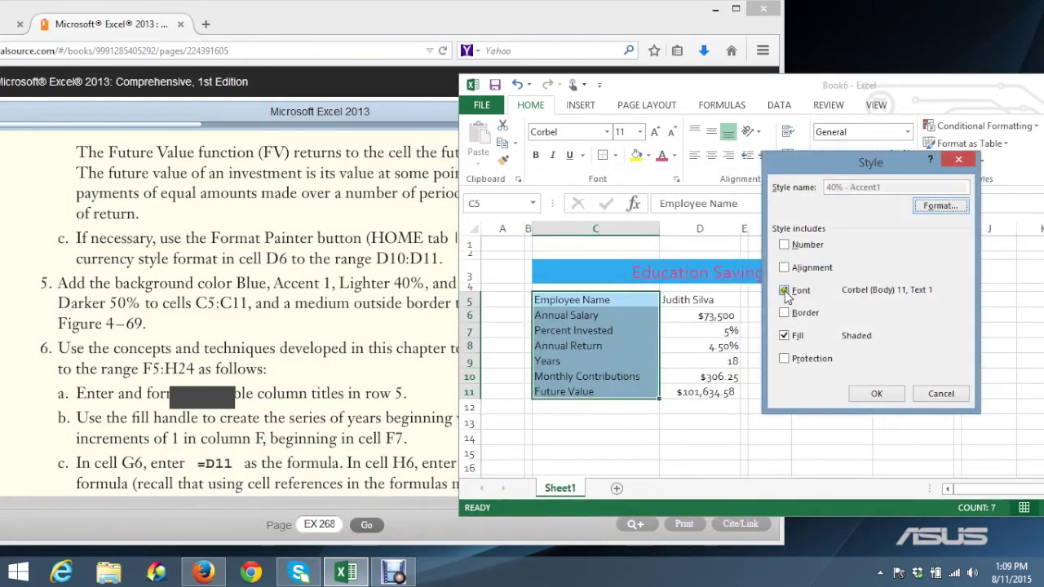
pyautogui.click(935, 207)
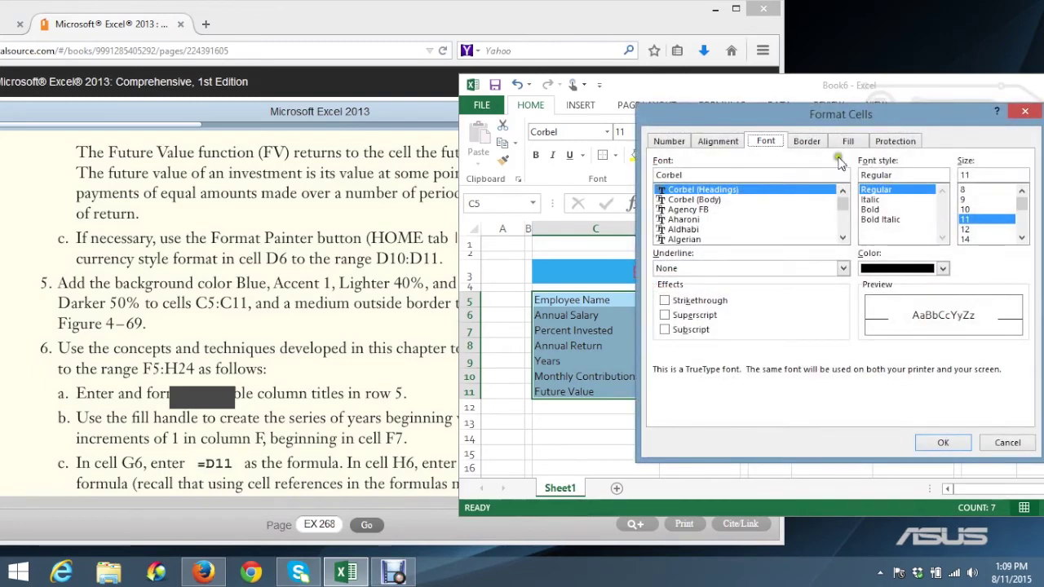
pyautogui.click(767, 142)
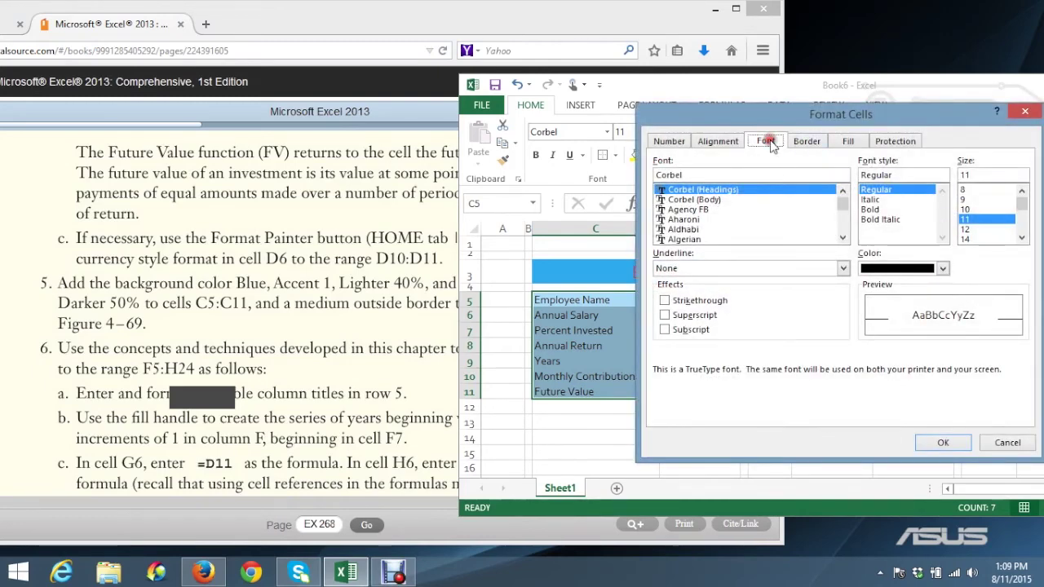
pyautogui.click(943, 269)
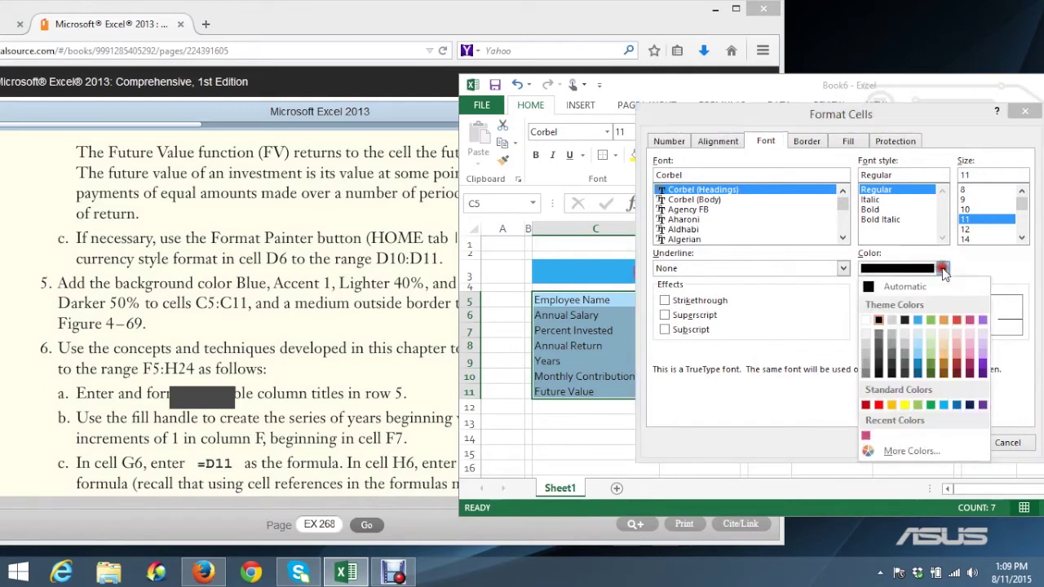
pyautogui.click(970, 320)
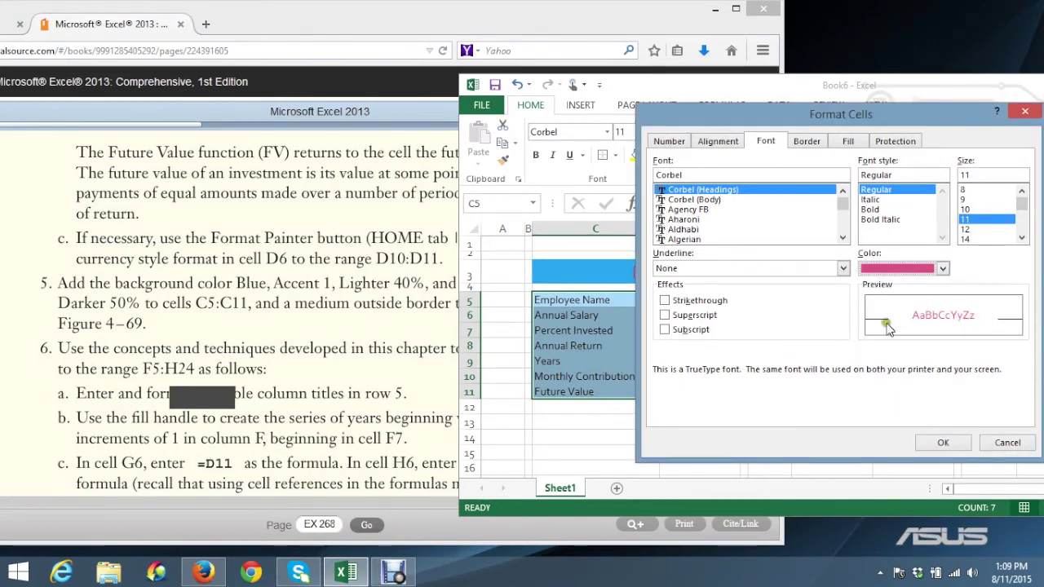
pyautogui.click(941, 441)
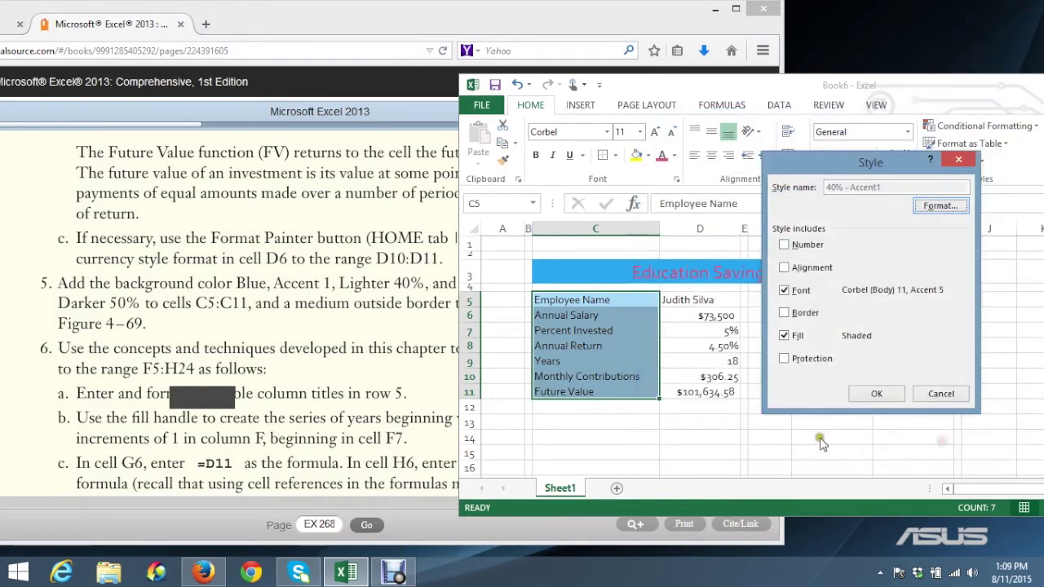
pyautogui.click(871, 392)
pyautogui.click(552, 439)
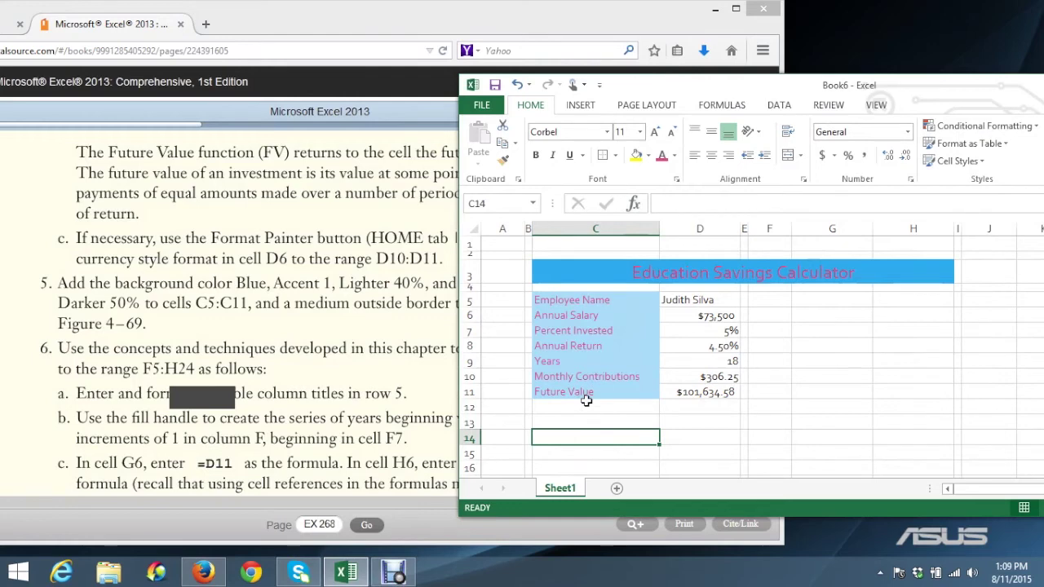
# Add an outside border around the calculator range C5:D11
pyautogui.click(323, 387)
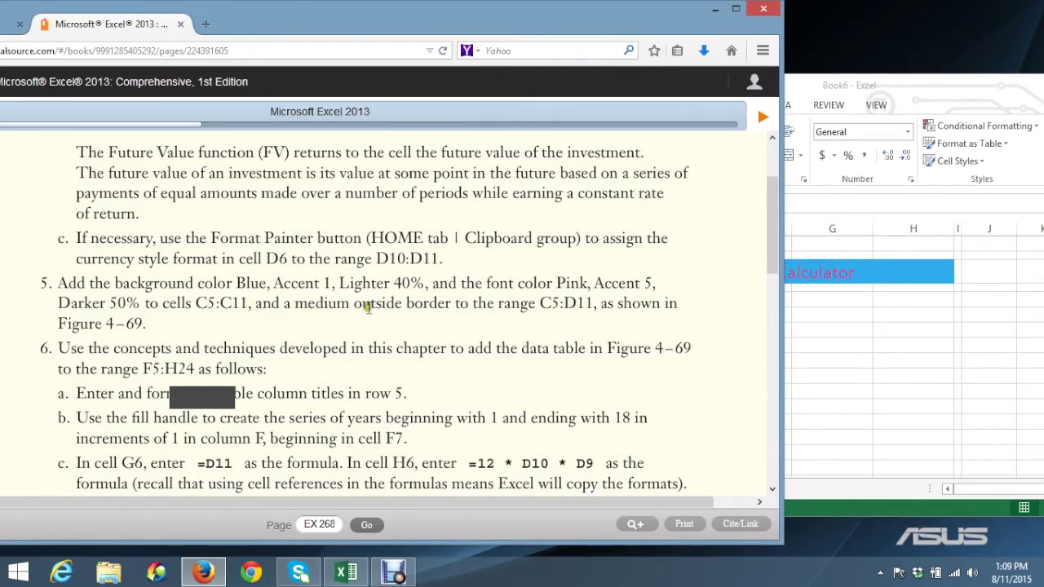
pyautogui.click(861, 341)
pyautogui.moveTo(547, 298); pyautogui.dragTo(707, 393)
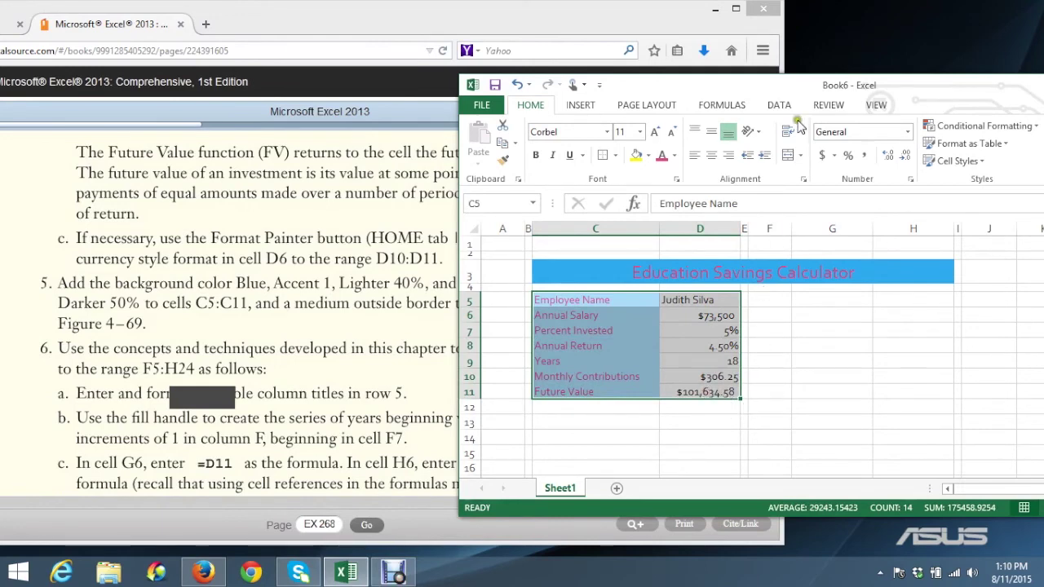
pyautogui.moveTo(811, 84); pyautogui.dragTo(542, 79)
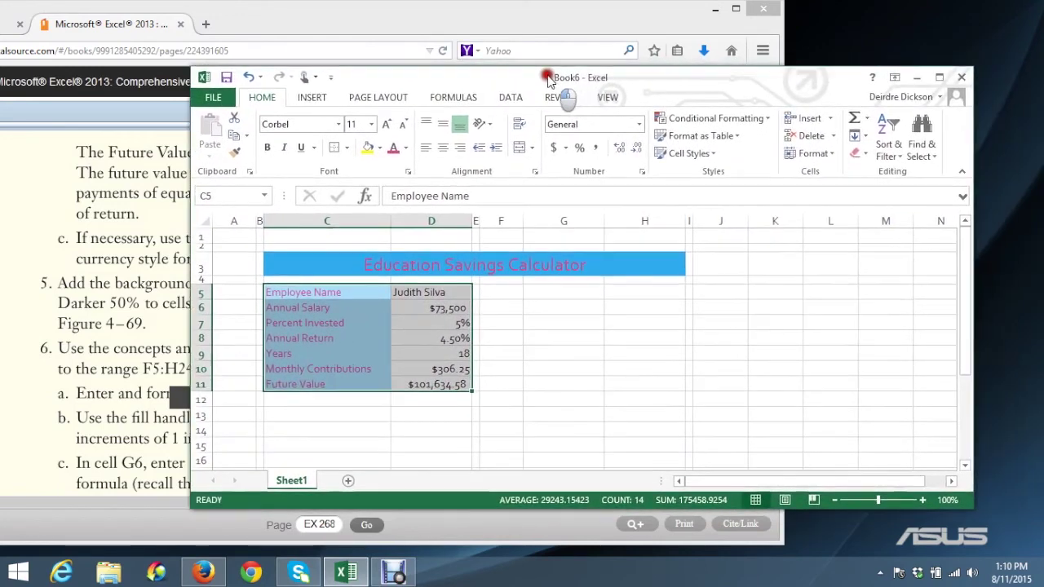
pyautogui.click(532, 149)
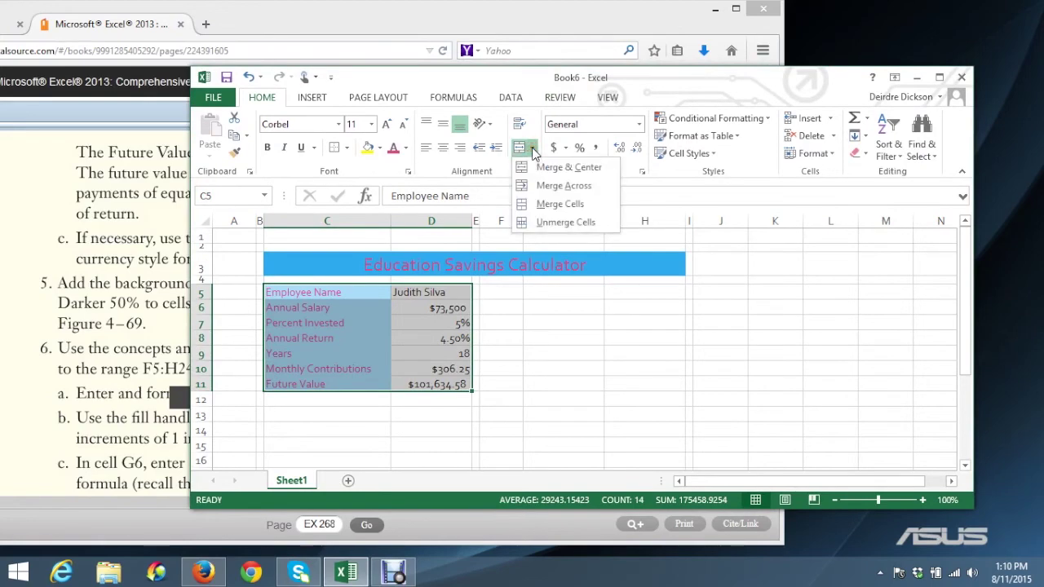
pyautogui.click(532, 150)
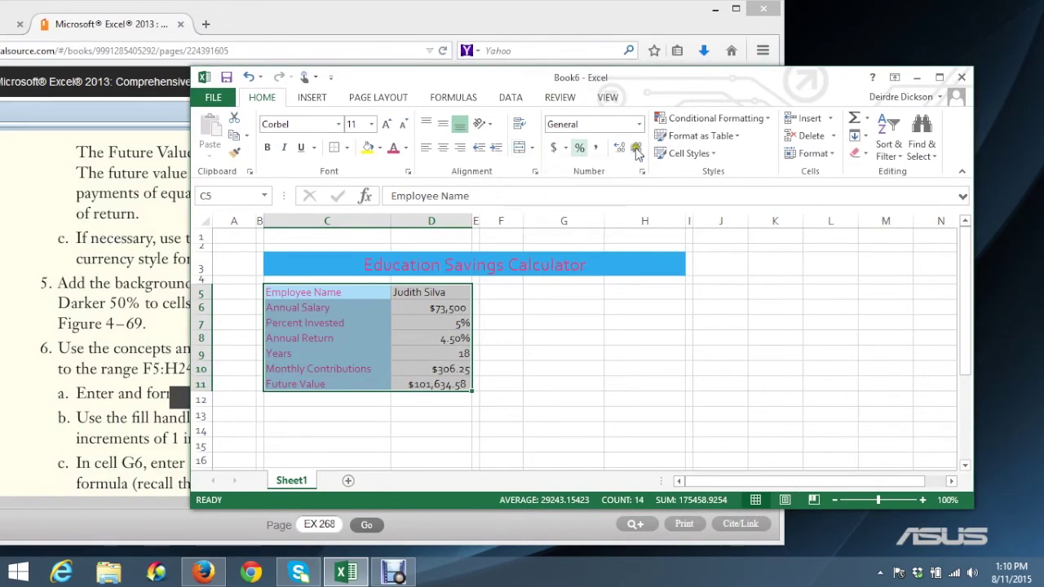
pyautogui.click(939, 77)
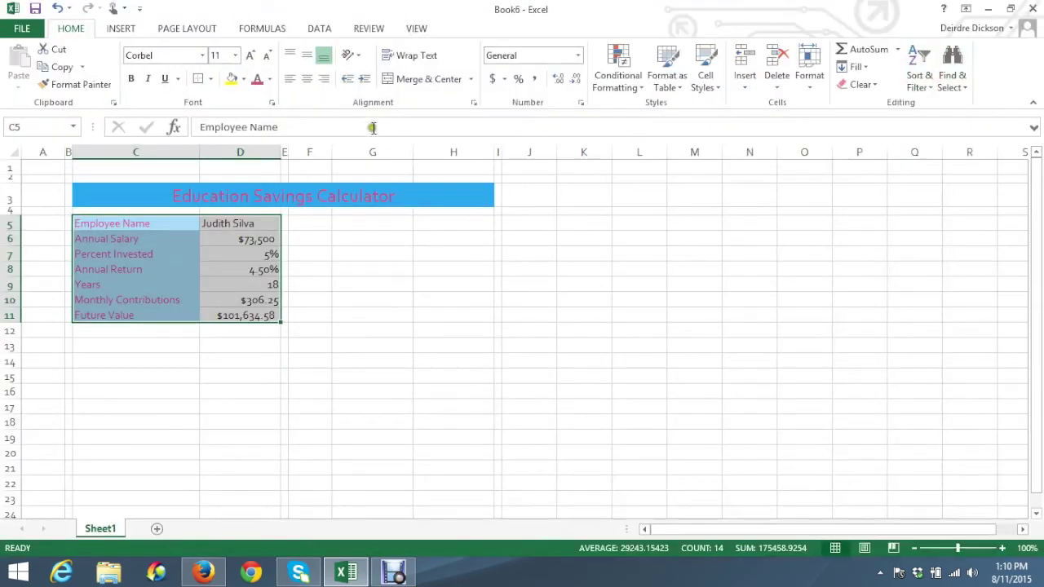
pyautogui.click(210, 80)
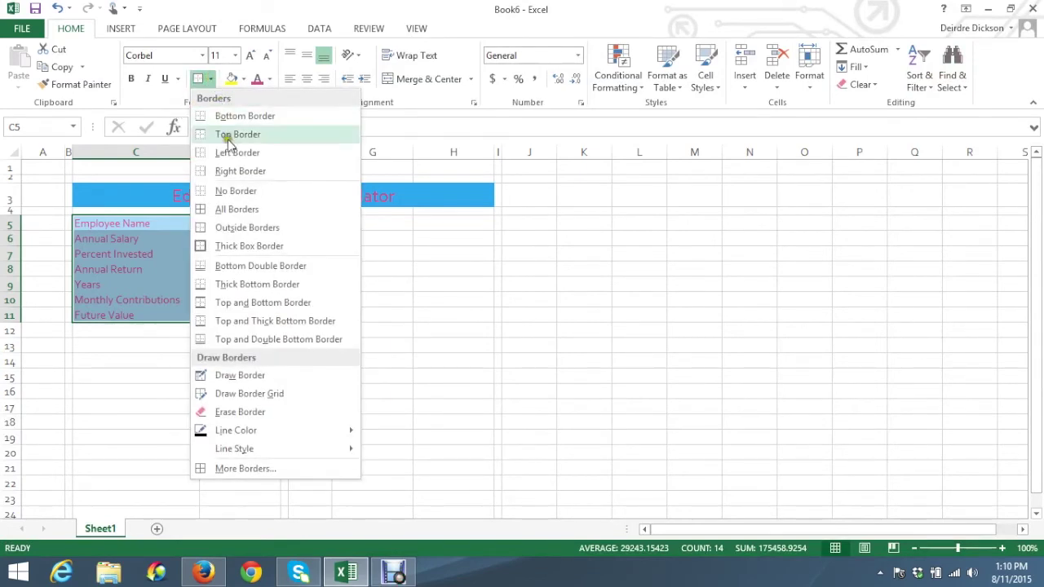
pyautogui.click(235, 227)
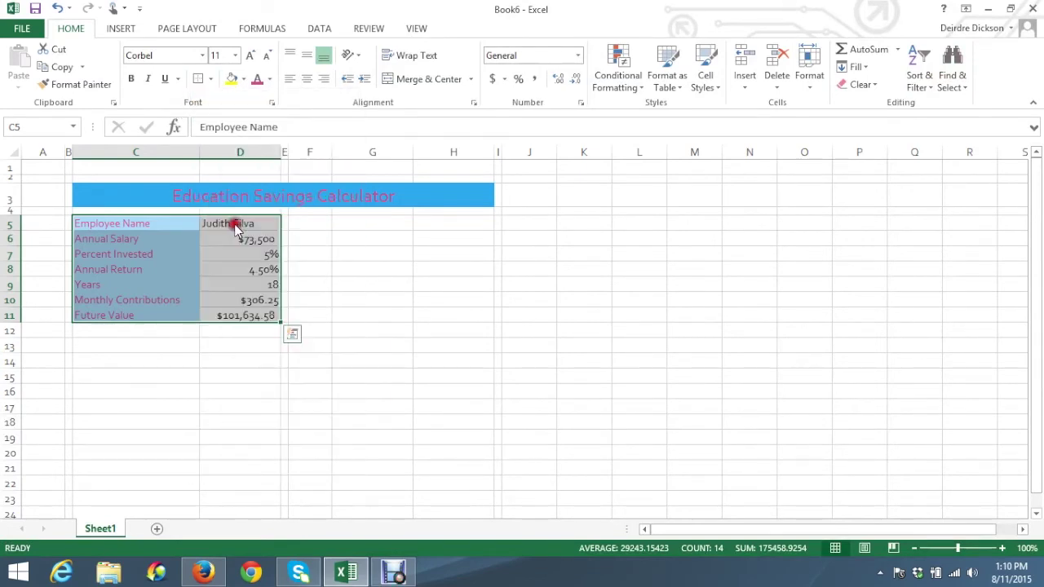
pyautogui.click(310, 315)
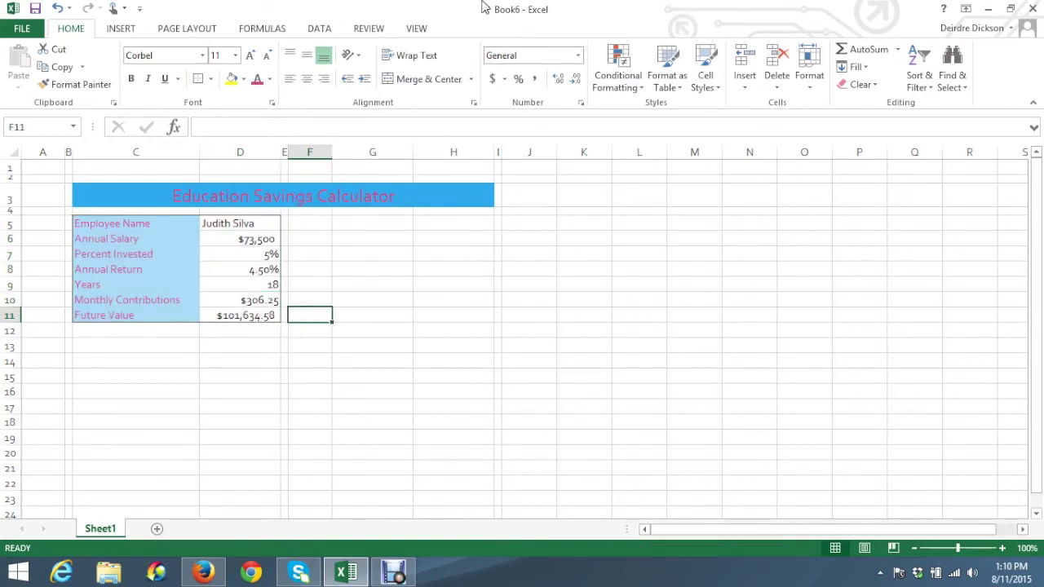
# Right-align the employee name in D5
pyautogui.click(207, 225)
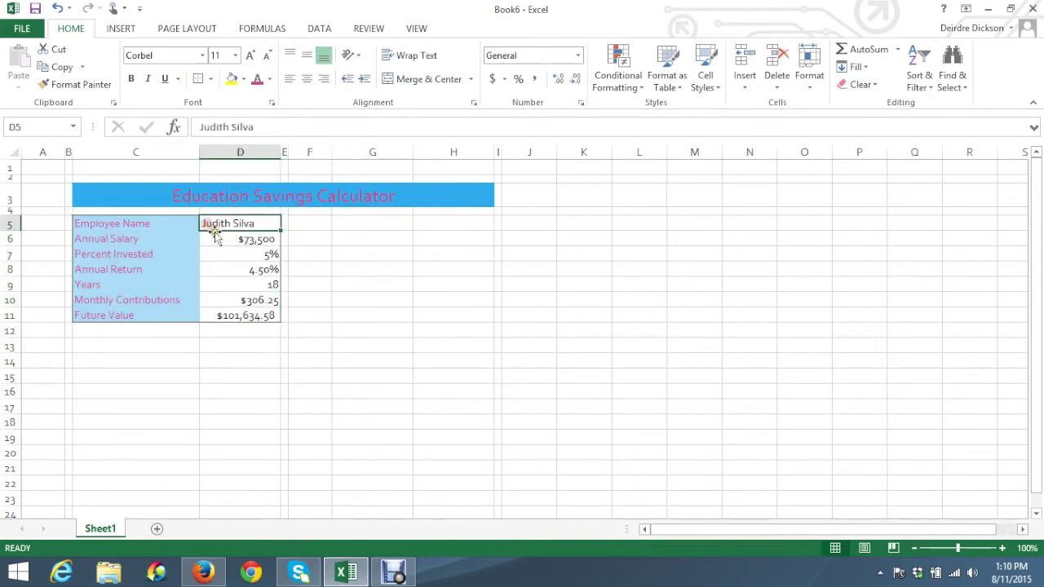
pyautogui.click(324, 78)
pyautogui.click(246, 355)
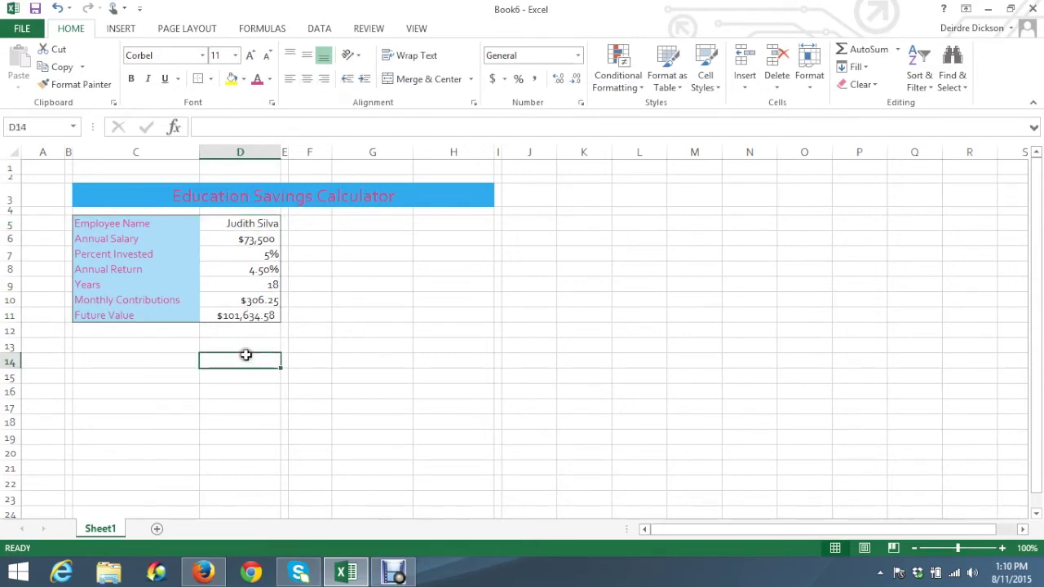
pyautogui.click(1010, 8)
# Scroll the eBook to step 6's data table instructions
pyautogui.moveTo(484, 82); pyautogui.dragTo(758, 59)
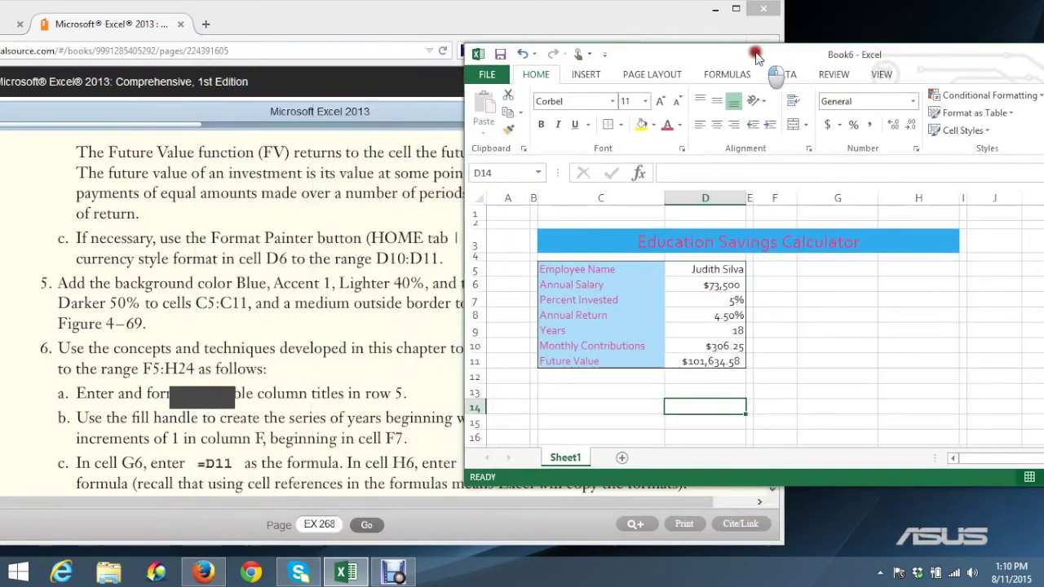
pyautogui.click(123, 343)
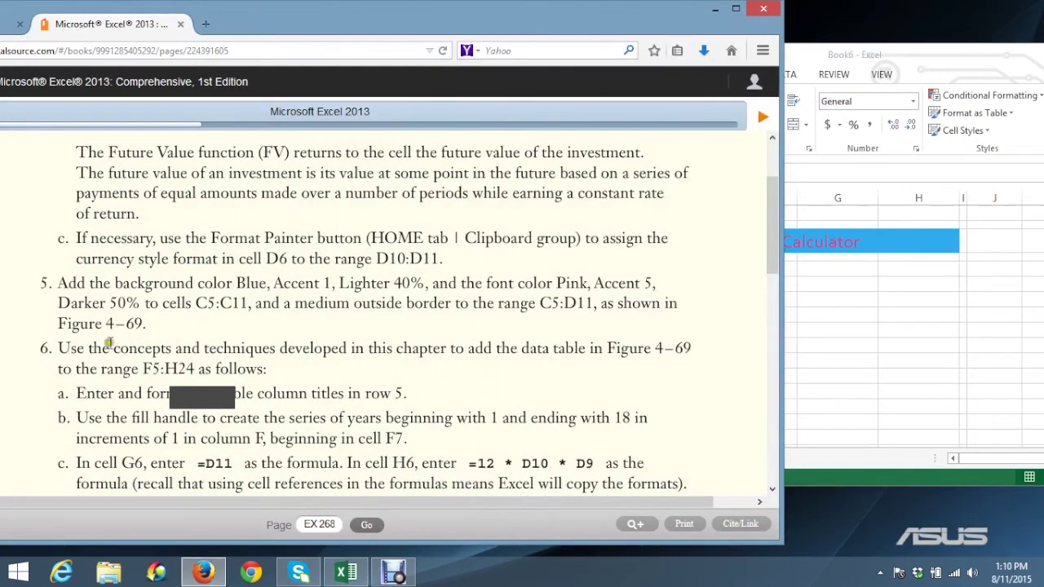
pyautogui.scroll(-2, 72, 326)
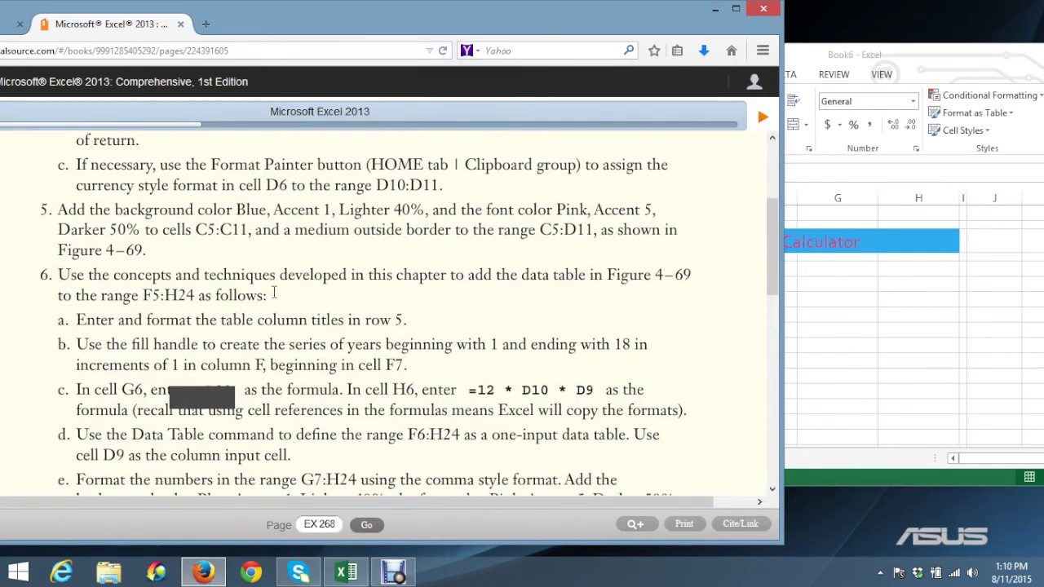
pyautogui.click(528, 275)
pyautogui.click(141, 294)
pyautogui.click(183, 293)
# Select F5:H24 as the data table area
pyautogui.click(869, 318)
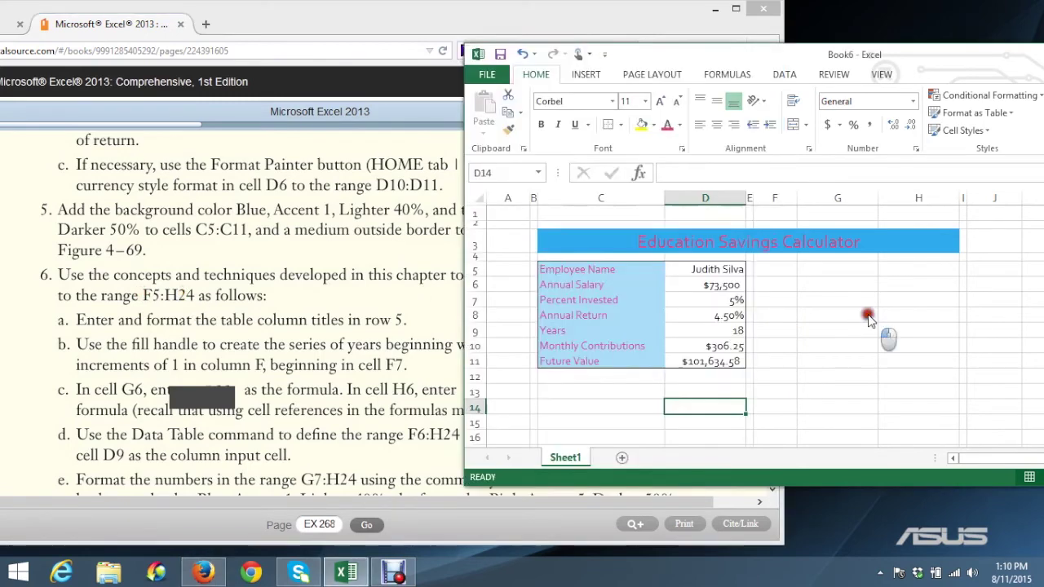
pyautogui.click(770, 270)
pyautogui.moveTo(770, 270); pyautogui.dragTo(906, 428)
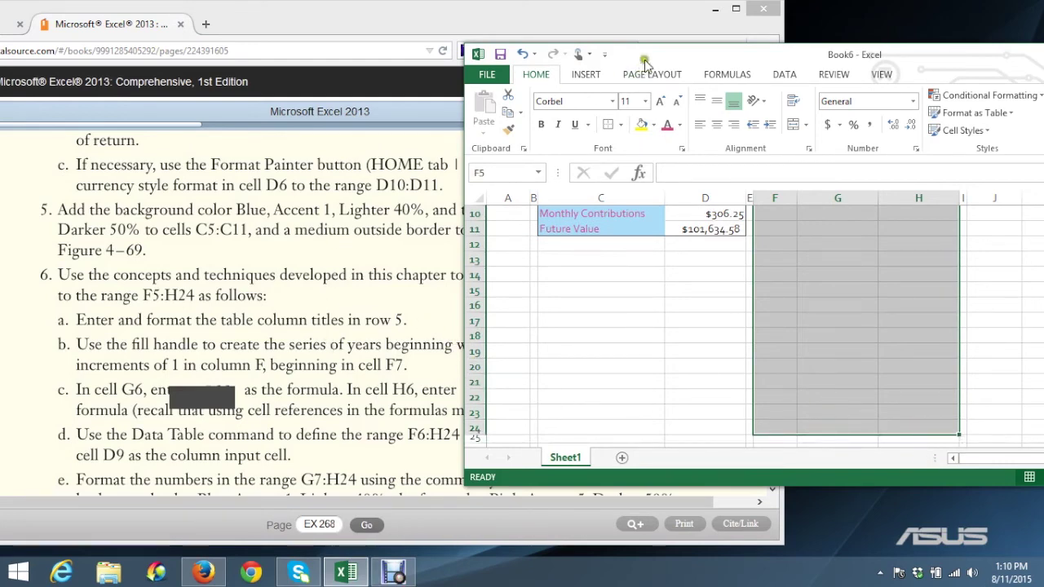
pyautogui.moveTo(655, 54); pyautogui.dragTo(389, 120)
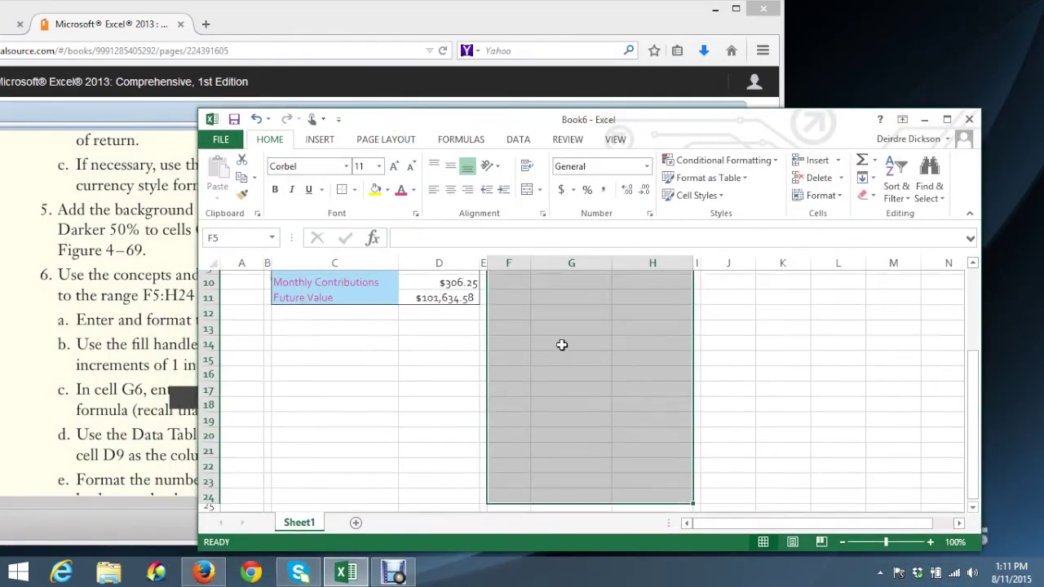
# Enter the titles Years, Future Value and Employee Investment in F5:H5
pyautogui.scroll(3, 560, 340)
pyautogui.click(504, 334)
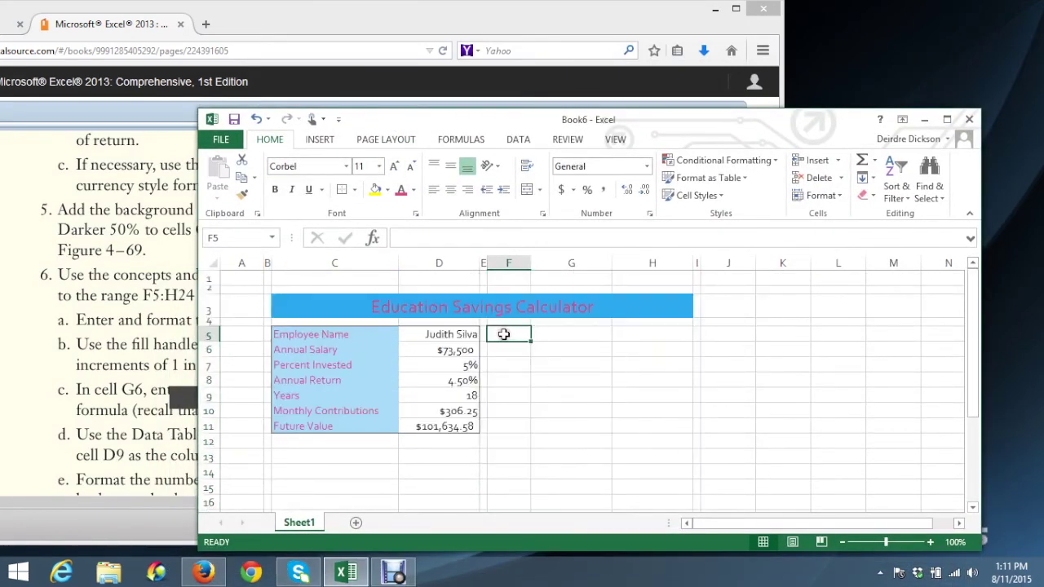
pyautogui.write('Years')
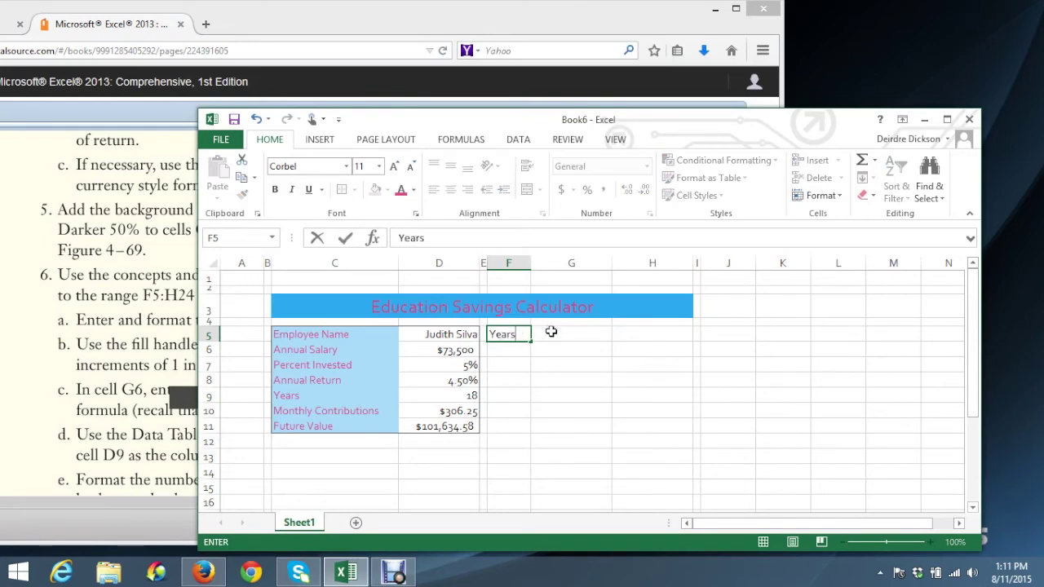
pyautogui.click(552, 332)
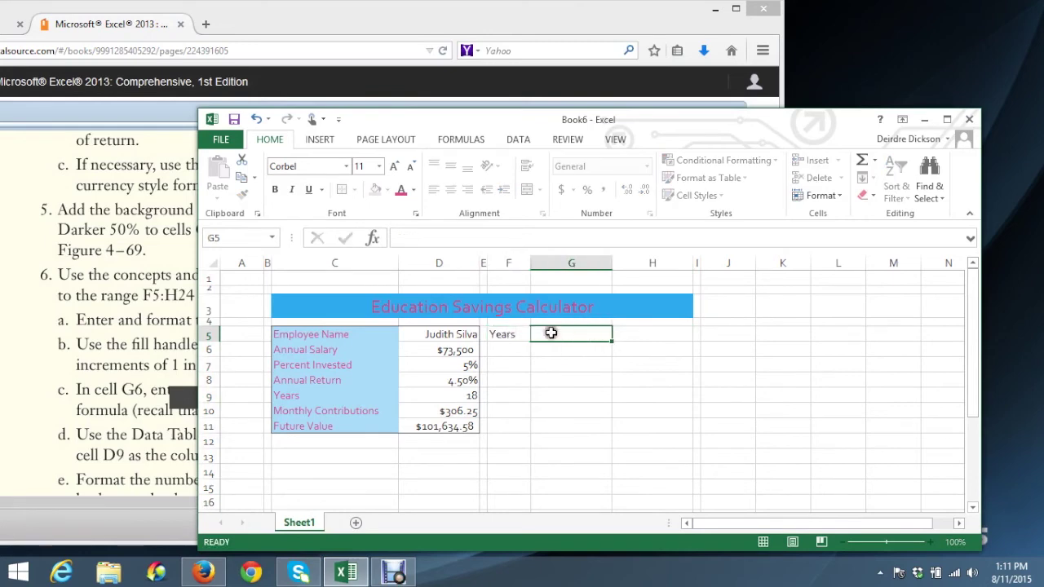
pyautogui.write('FUture Value')
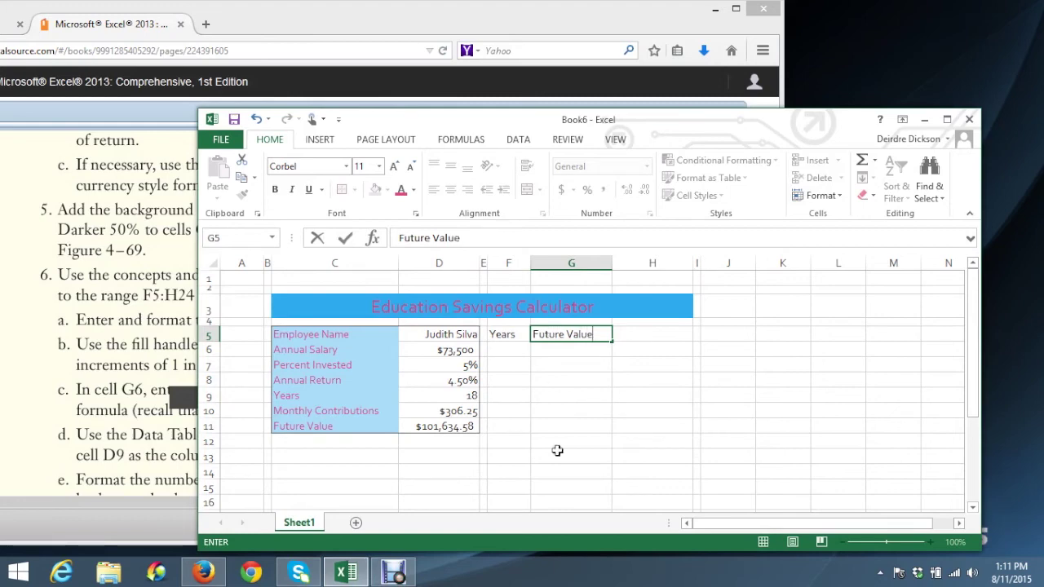
pyautogui.click(642, 340)
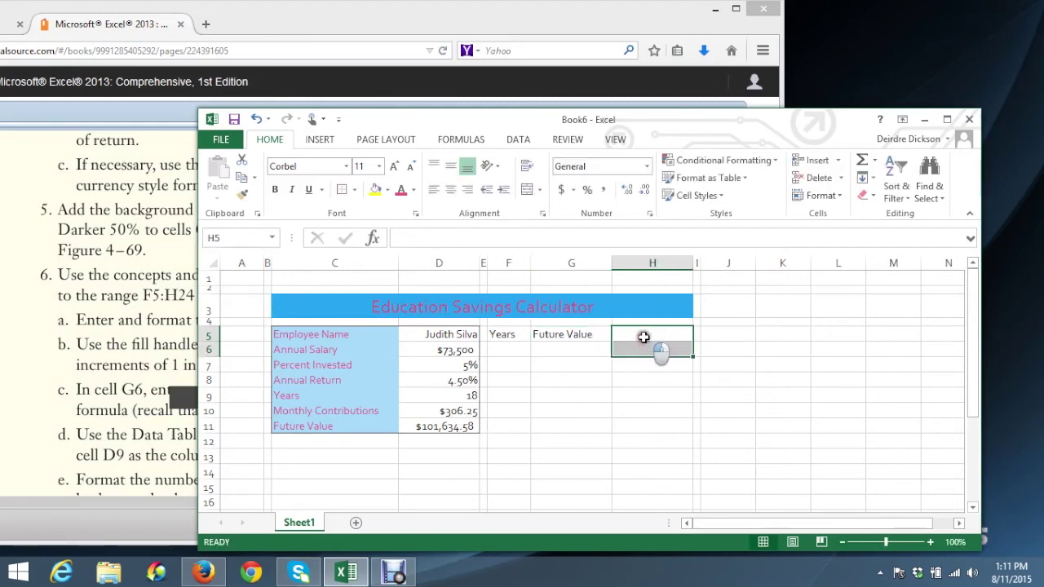
pyautogui.write('Employee Investment')
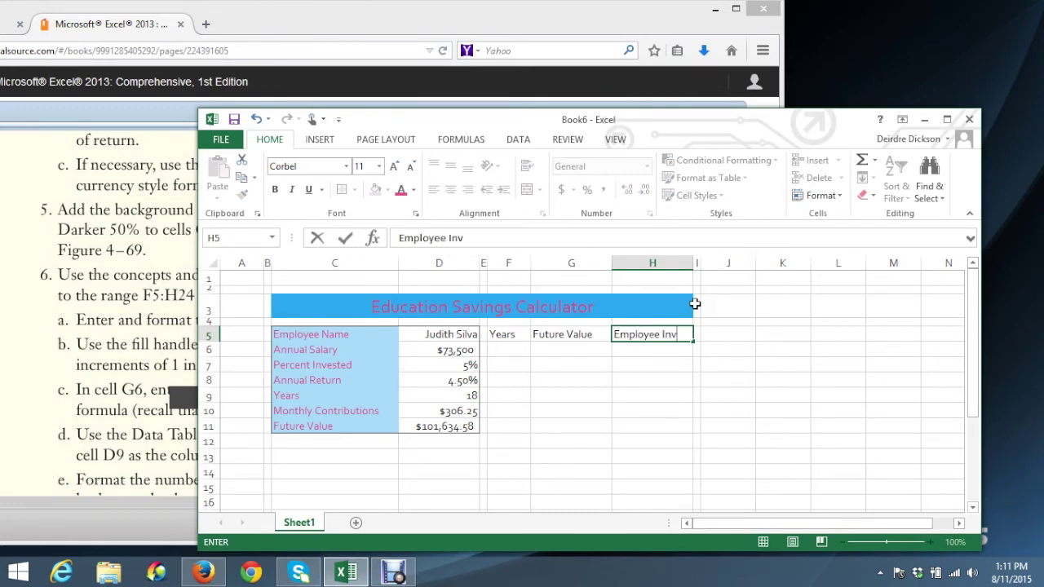
pyautogui.click(668, 379)
# Apply Wrap Text to the Employee Investment and Future Value titles
pyautogui.click(649, 337)
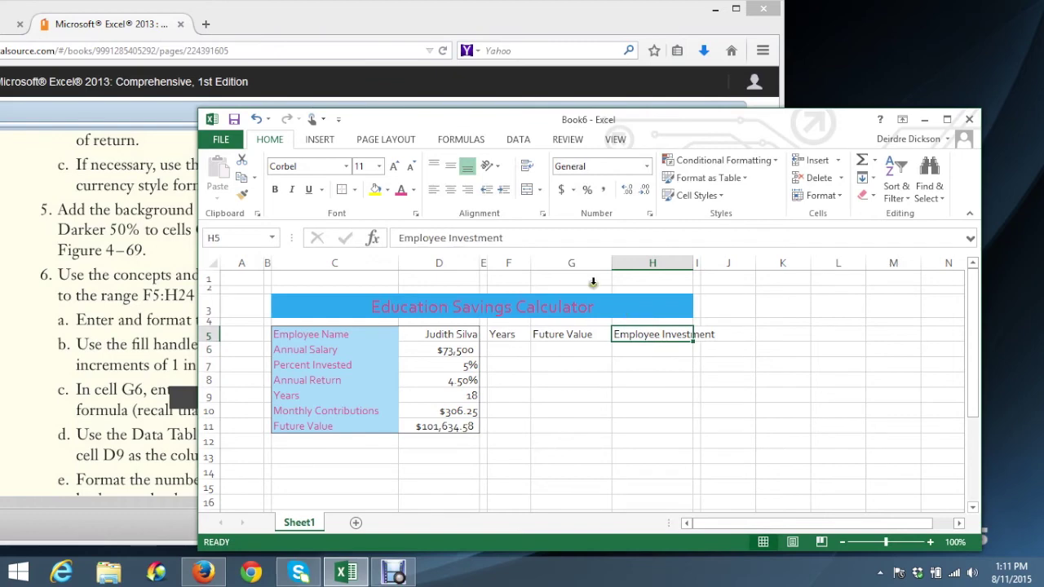
pyautogui.click(527, 166)
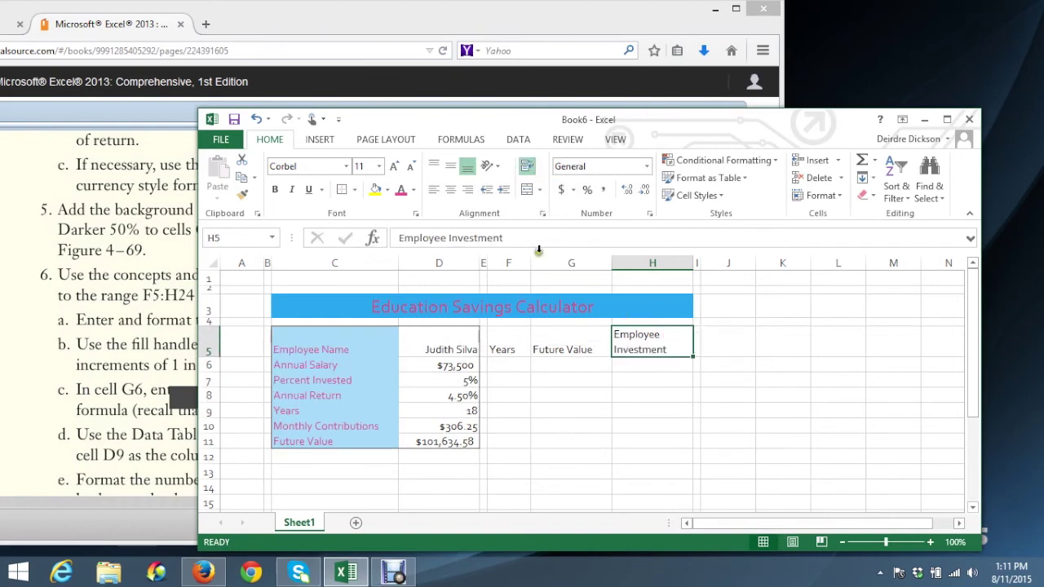
pyautogui.click(554, 346)
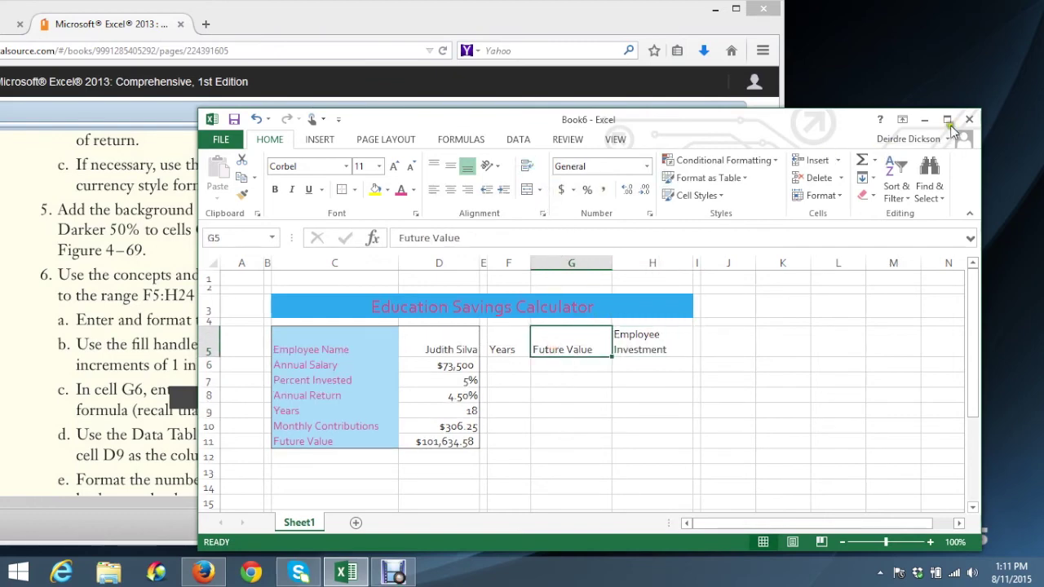
pyautogui.click(947, 119)
pyautogui.click(428, 55)
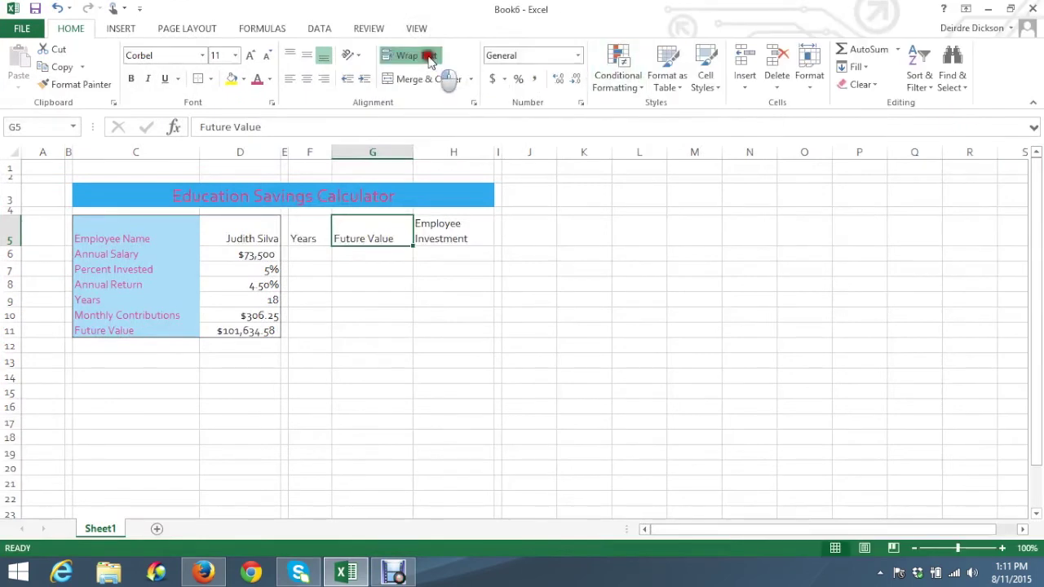
pyautogui.click(419, 331)
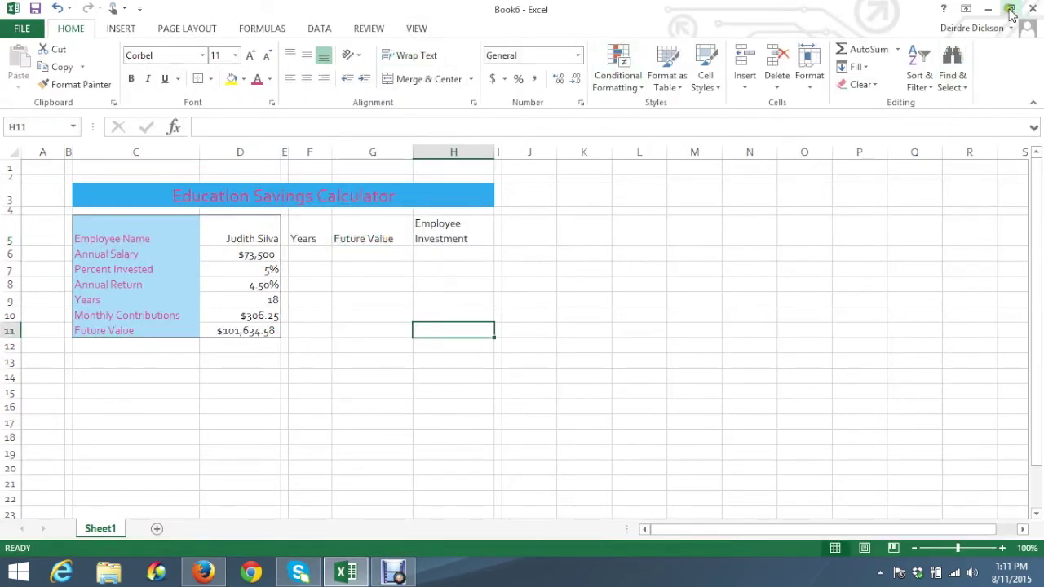
pyautogui.click(1009, 9)
pyautogui.click(570, 332)
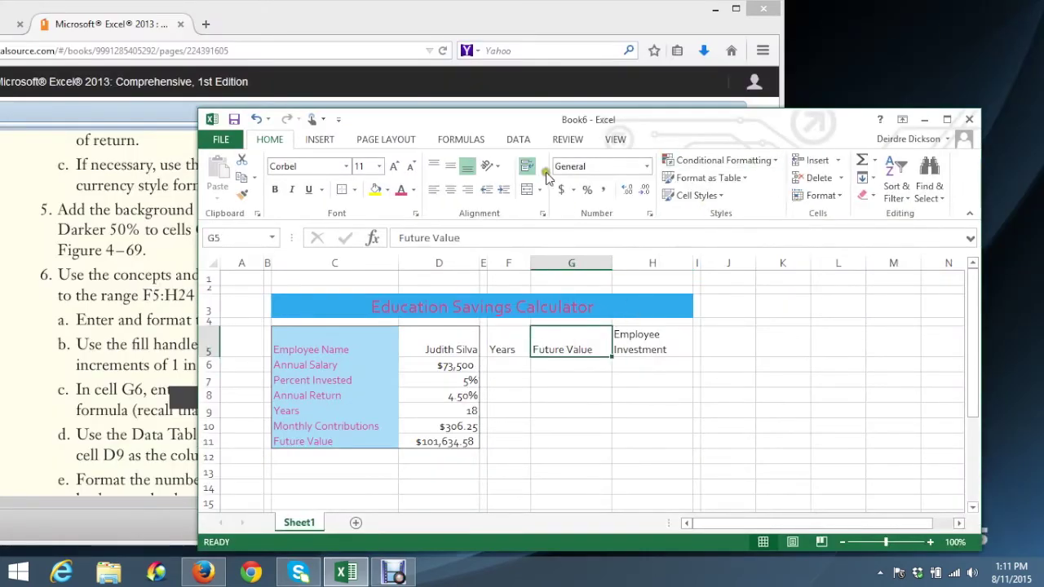
pyautogui.click(578, 382)
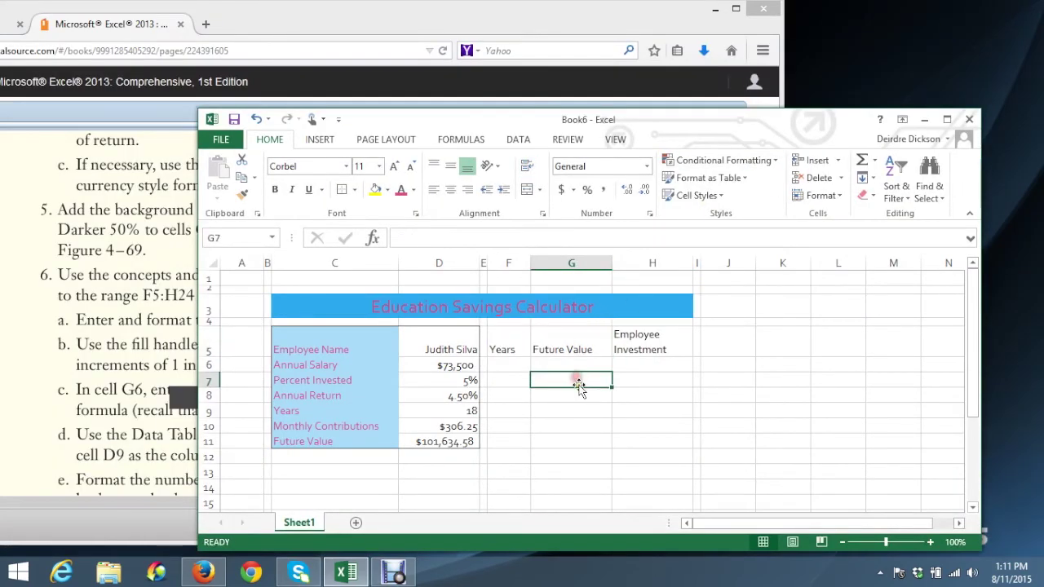
# Apply the 40% - Accent1 cell style to the titles in F5:H5
pyautogui.moveTo(512, 350); pyautogui.dragTo(659, 343)
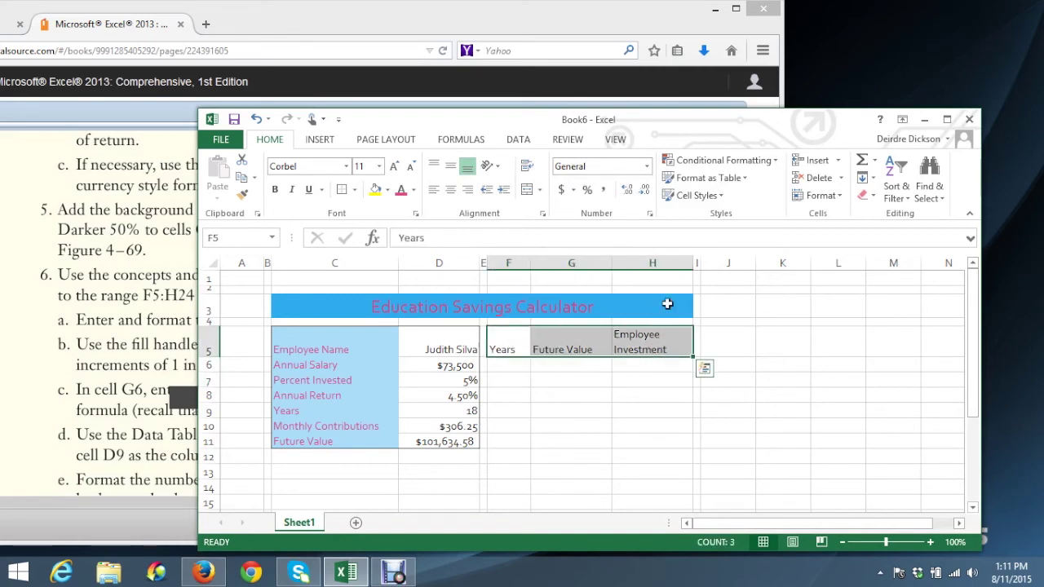
pyautogui.click(721, 195)
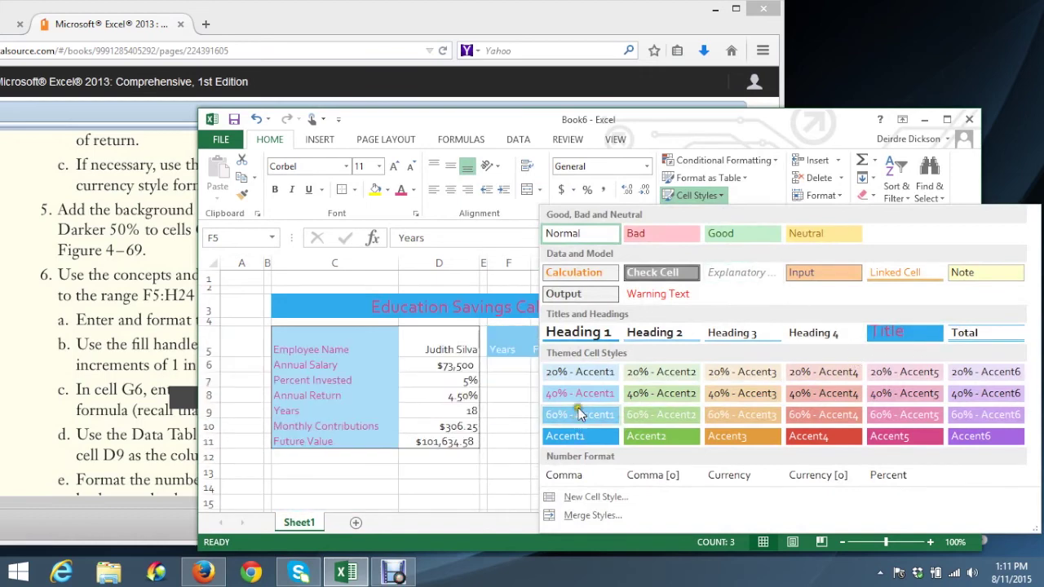
pyautogui.click(580, 393)
pyautogui.click(577, 395)
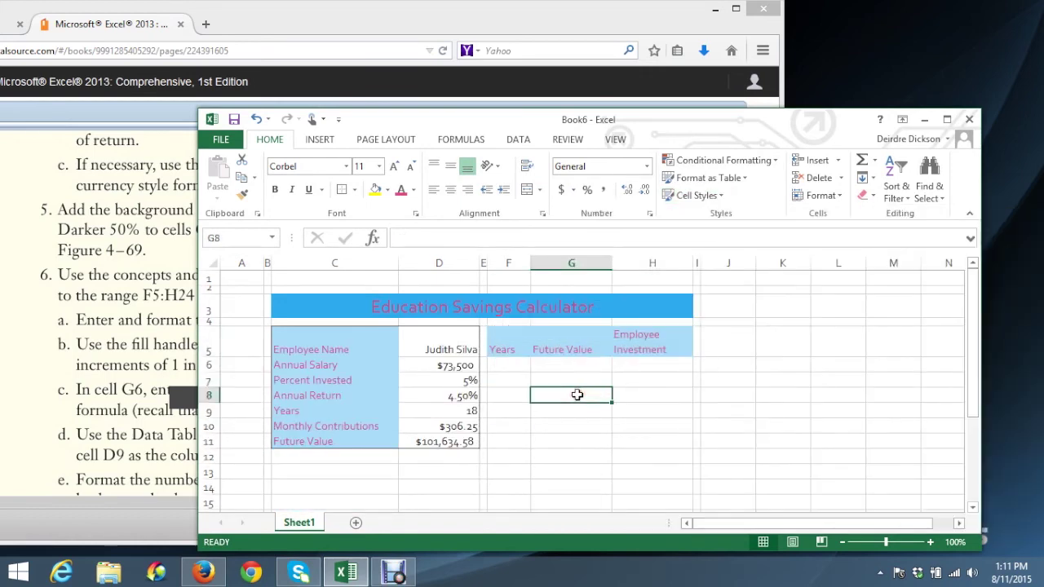
pyautogui.moveTo(664, 120); pyautogui.dragTo(898, 91)
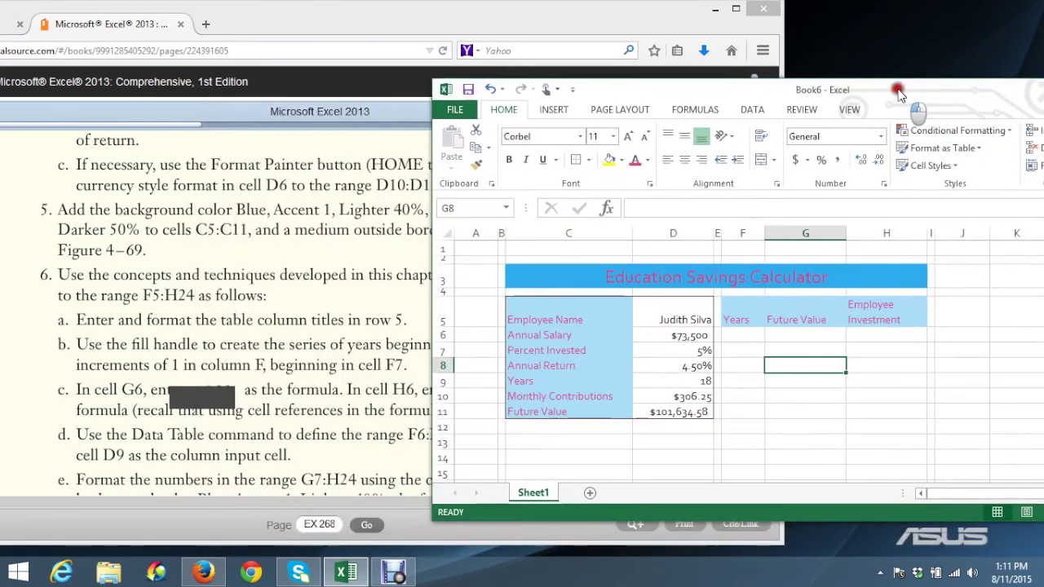
# Enter the first years 1 and 2 in F7 and F8
pyautogui.click(265, 363)
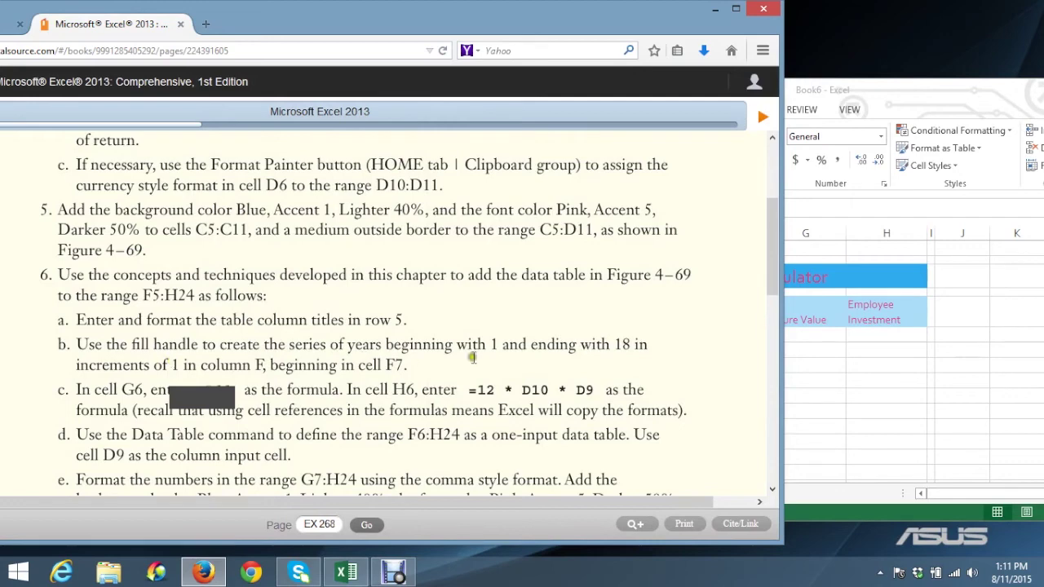
pyautogui.doubleClick(71, 345)
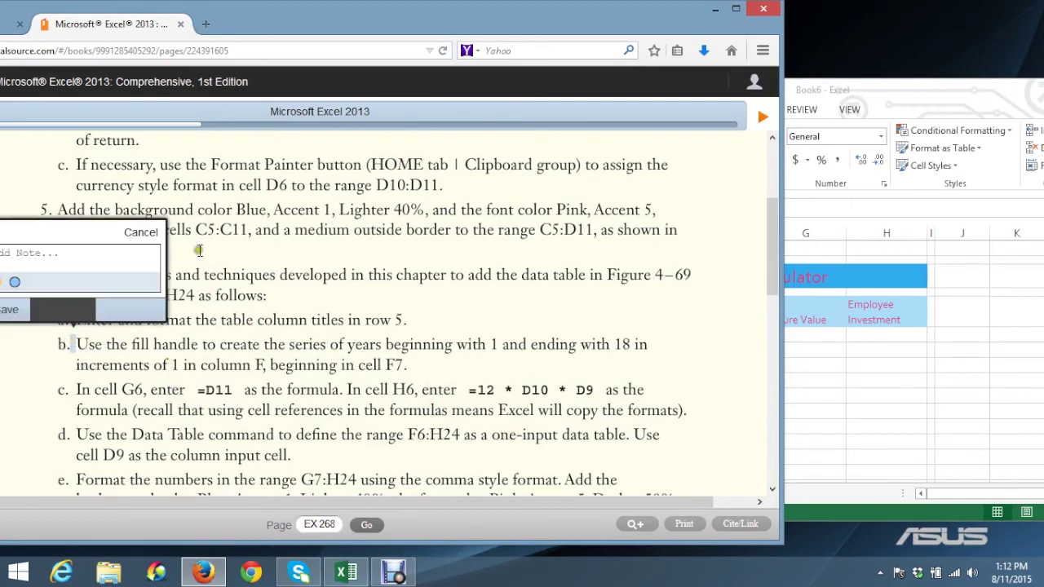
pyautogui.click(150, 234)
pyautogui.click(798, 359)
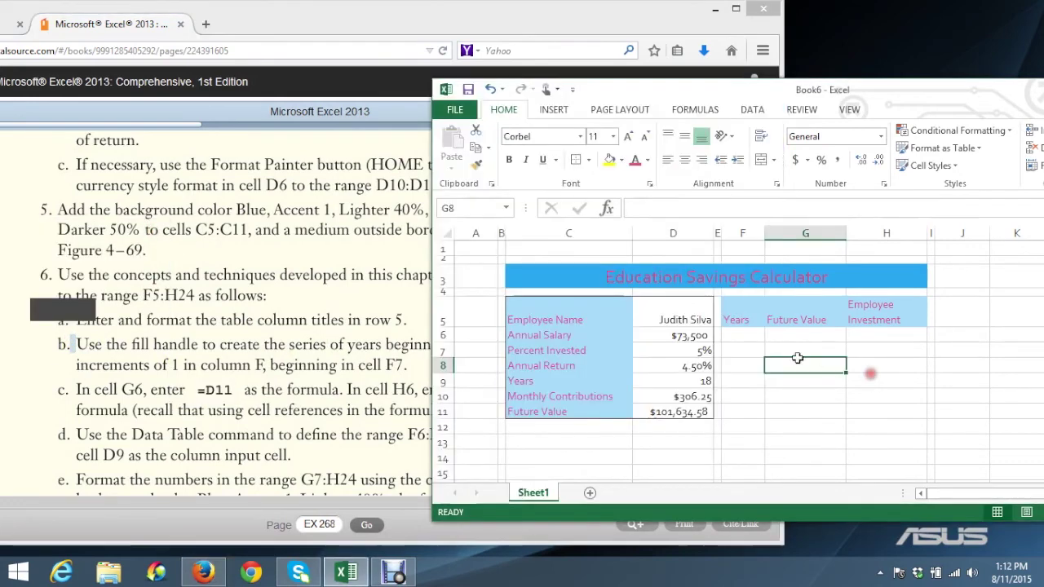
pyautogui.click(741, 353)
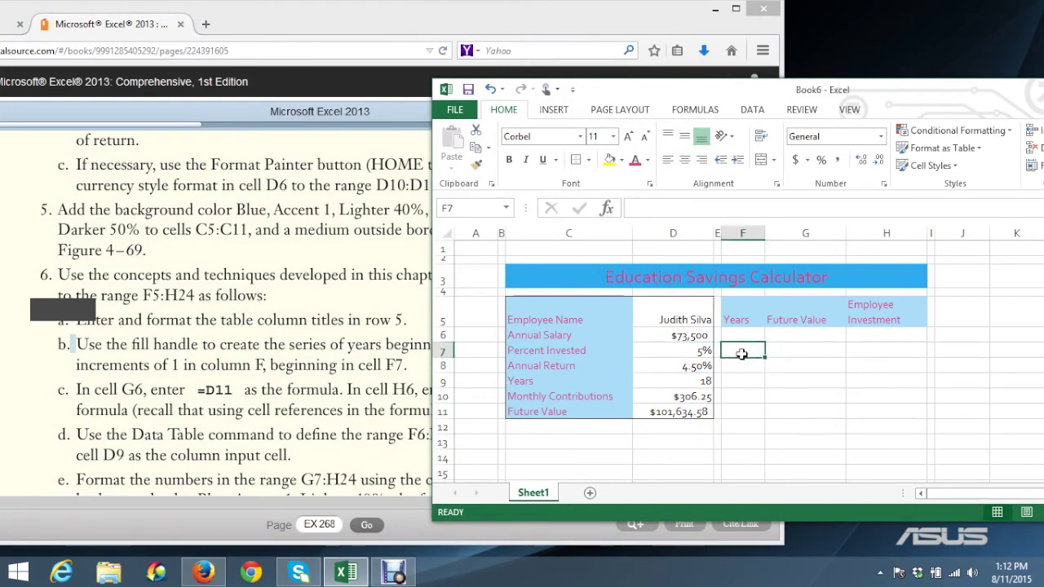
pyautogui.write('1')
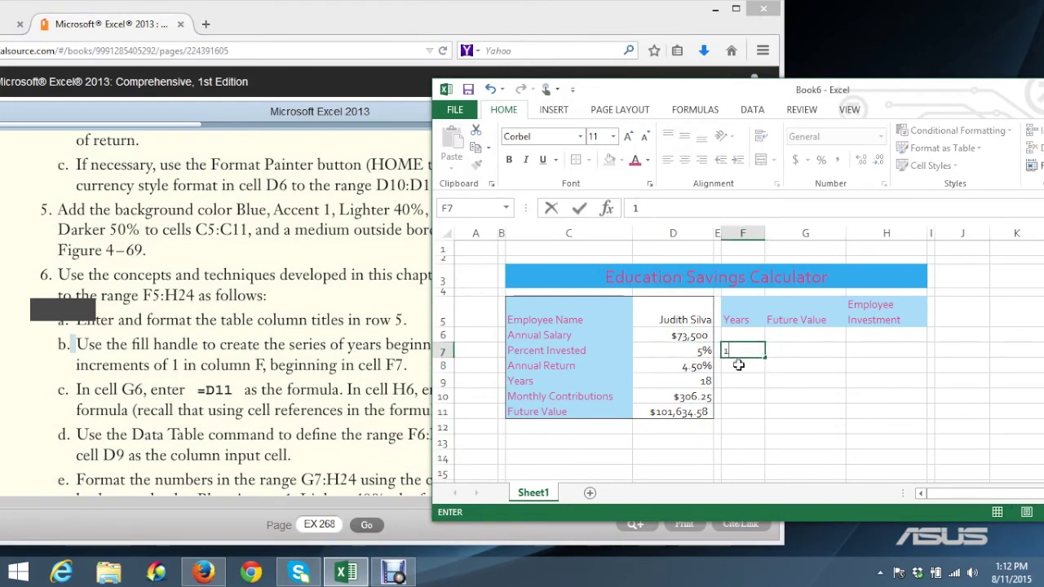
pyautogui.click(739, 367)
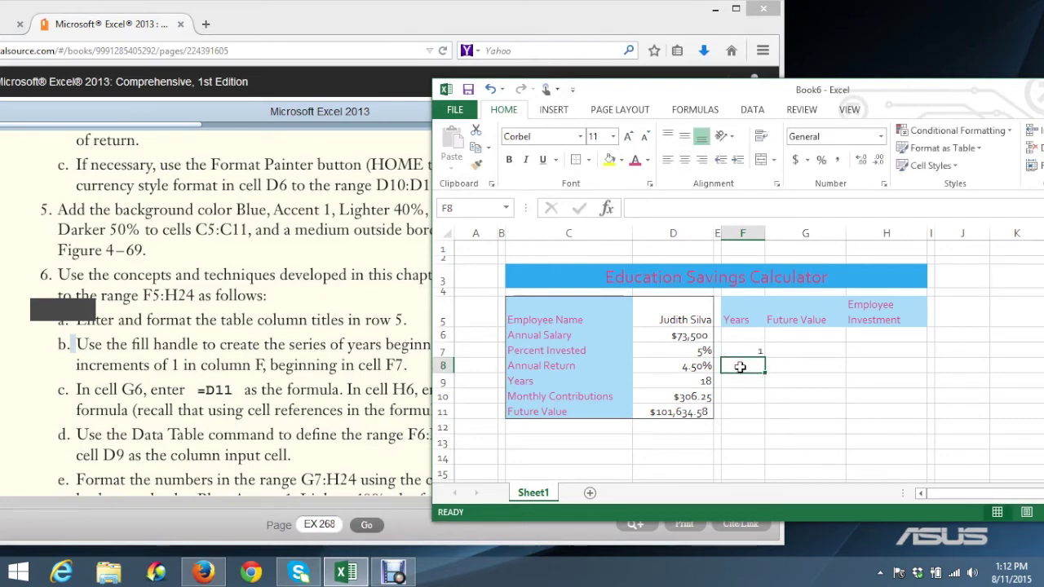
pyautogui.write('2')
pyautogui.press('Return')
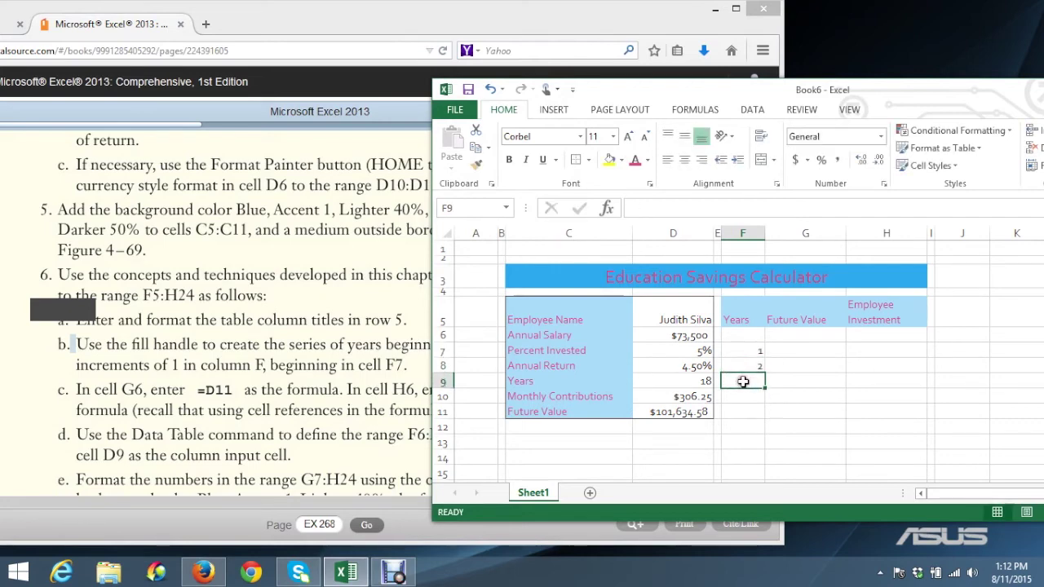
# Fill the year series from F7:F8 down to F24, giving years 1 through 18
pyautogui.moveTo(914, 95); pyautogui.dragTo(586, 24)
pyautogui.moveTo(886, 450); pyautogui.dragTo(1003, 519)
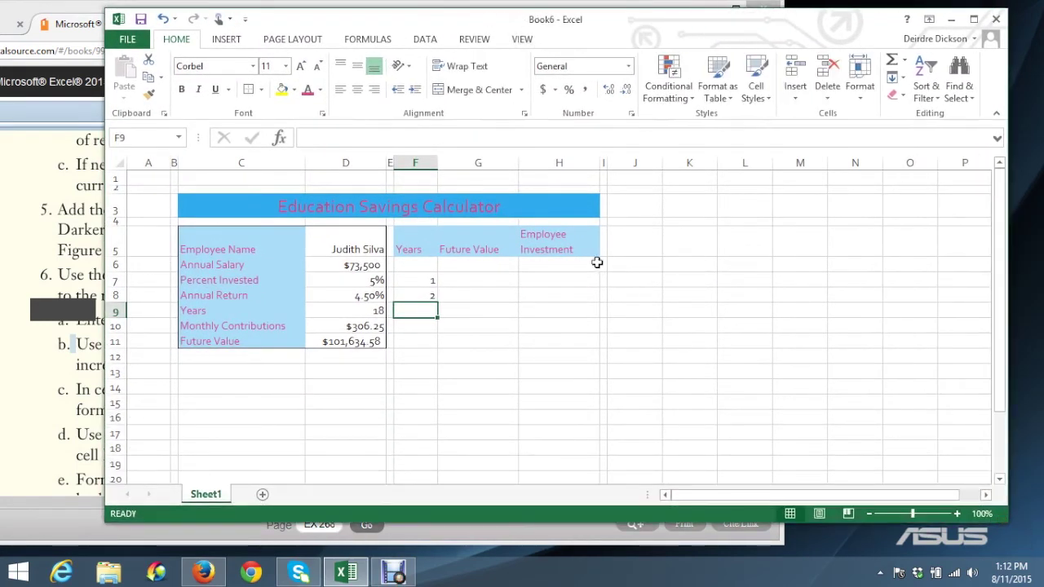
pyautogui.click(426, 281)
pyautogui.moveTo(426, 281); pyautogui.dragTo(426, 291)
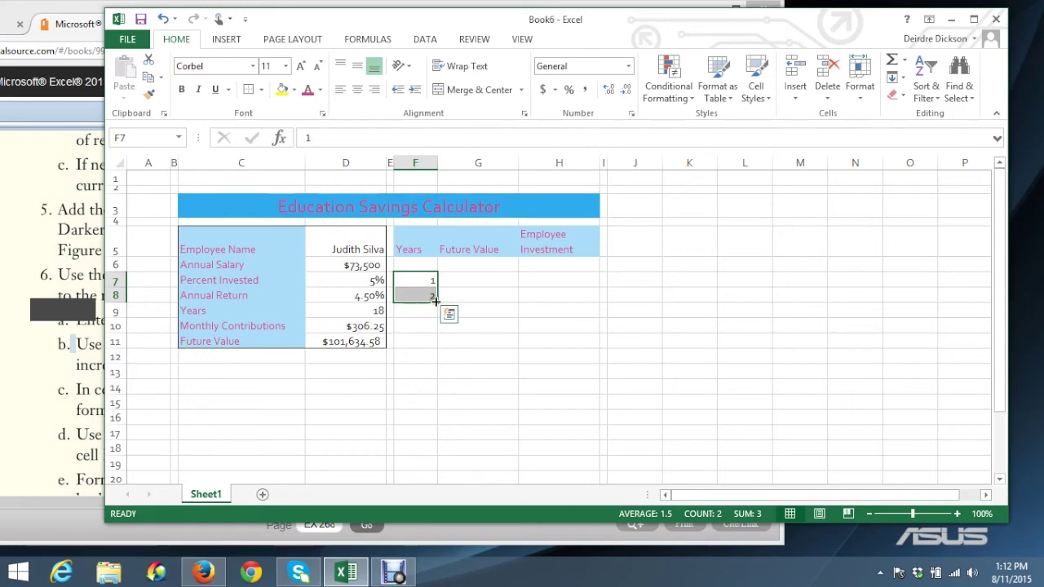
pyautogui.moveTo(437, 302); pyautogui.dragTo(422, 463)
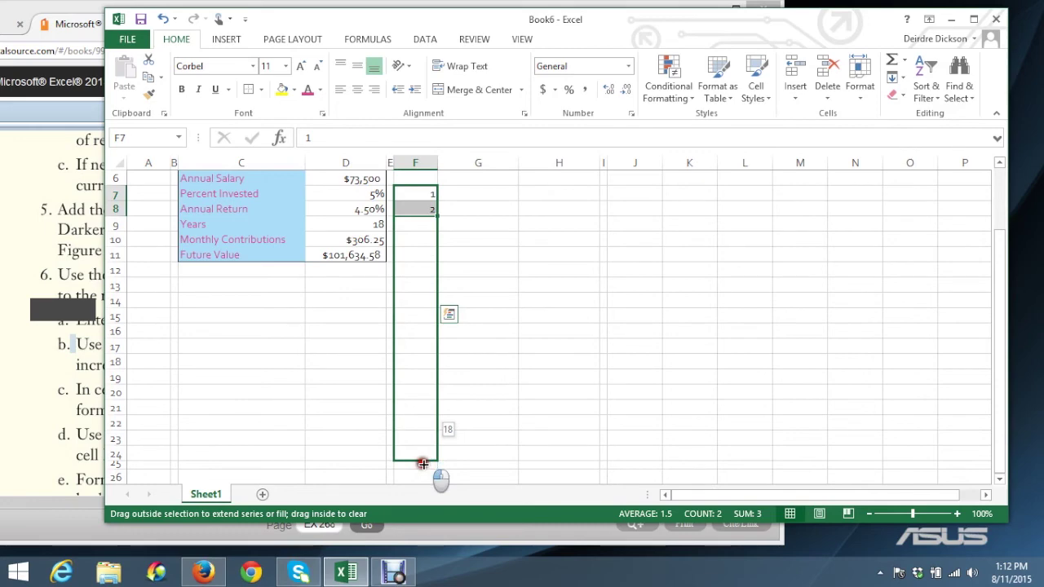
pyautogui.moveTo(423, 464); pyautogui.dragTo(424, 465)
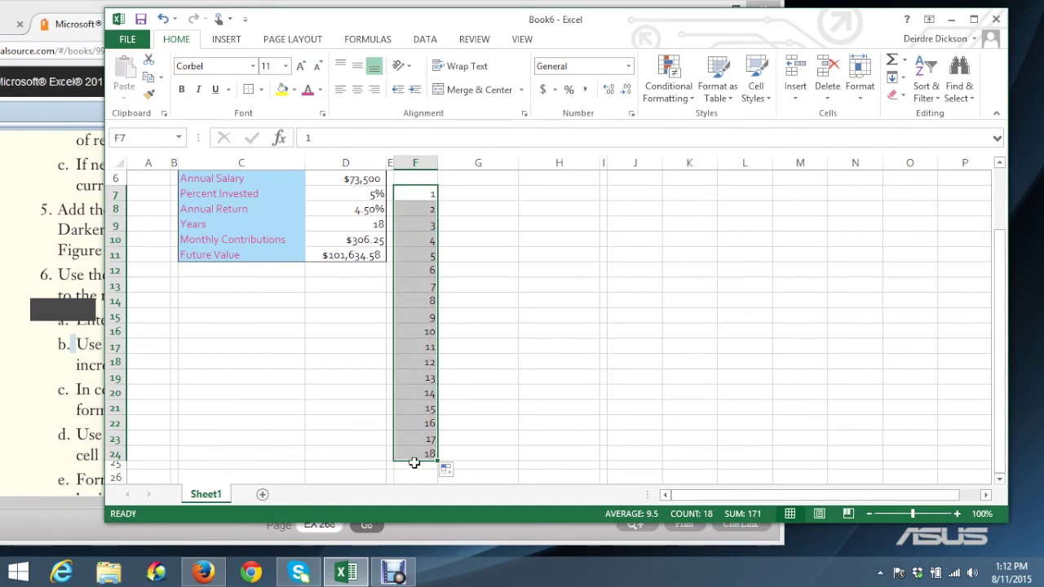
pyautogui.click(417, 375)
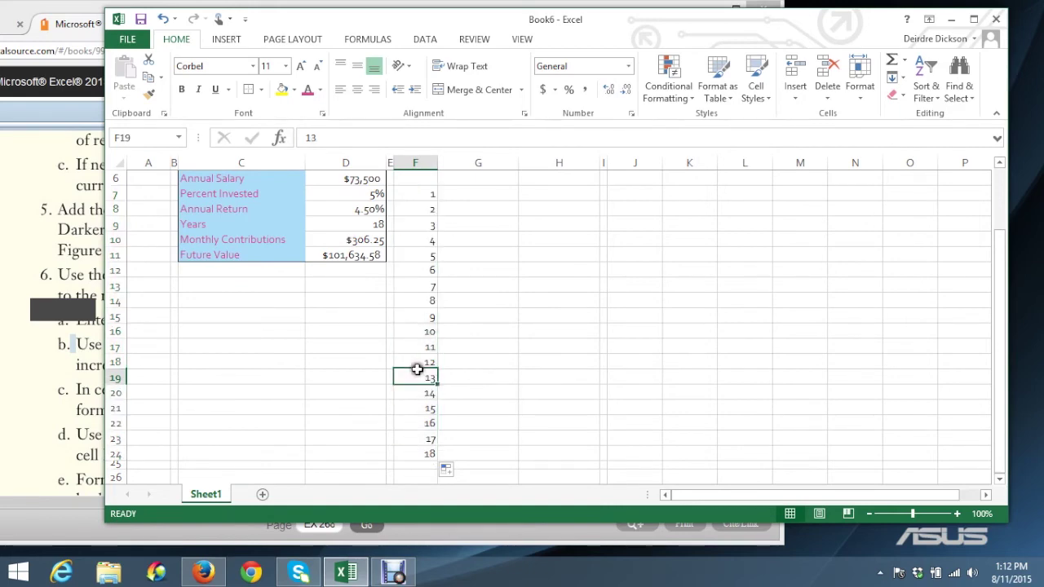
pyautogui.click(426, 197)
pyautogui.click(426, 210)
pyautogui.click(424, 224)
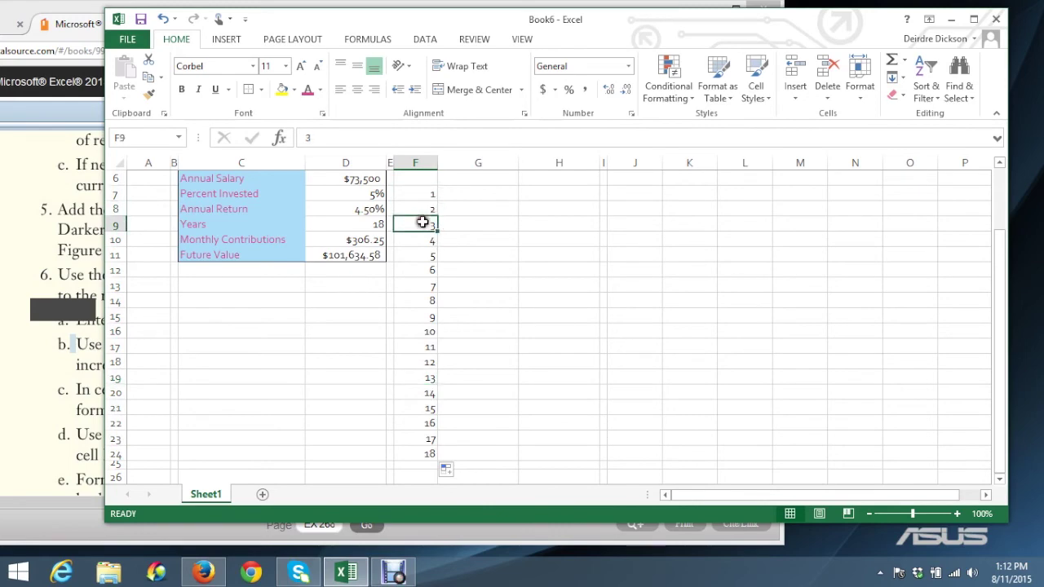
pyautogui.click(421, 242)
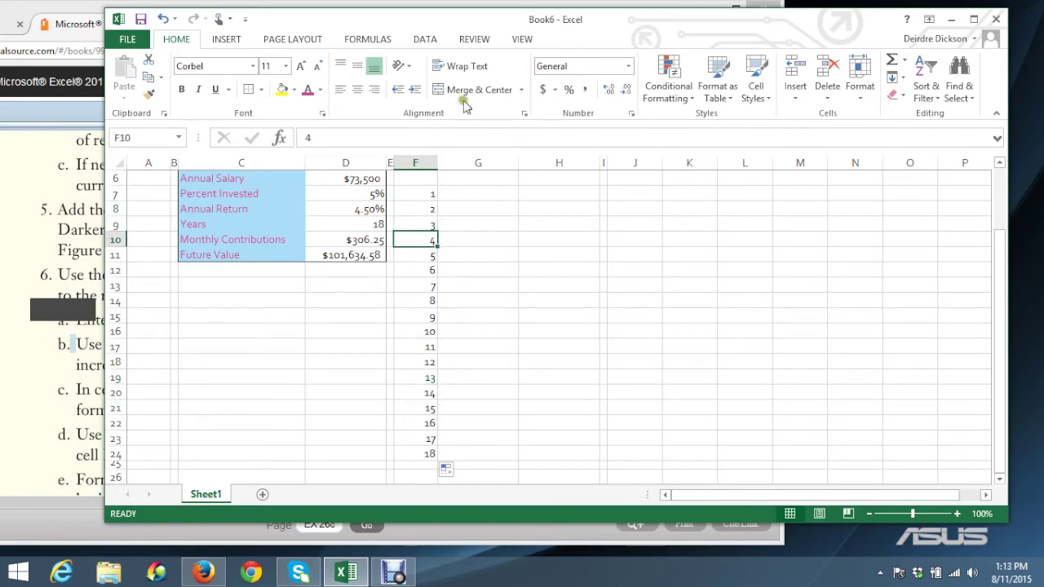
pyautogui.moveTo(462, 20); pyautogui.dragTo(694, 23)
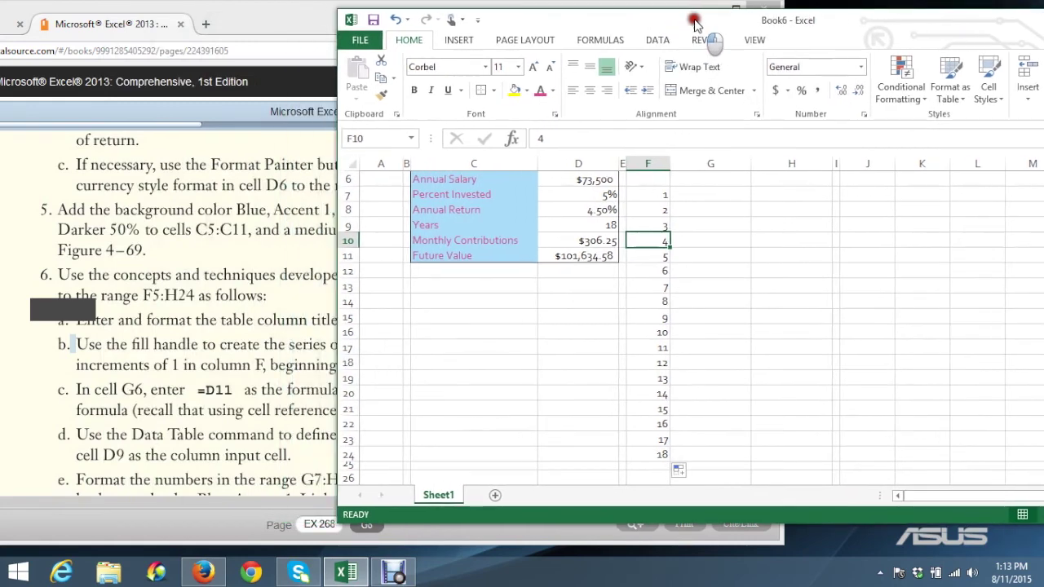
# Bring the eBook forward to step 6c's G6 and H6 formulas
pyautogui.click(268, 377)
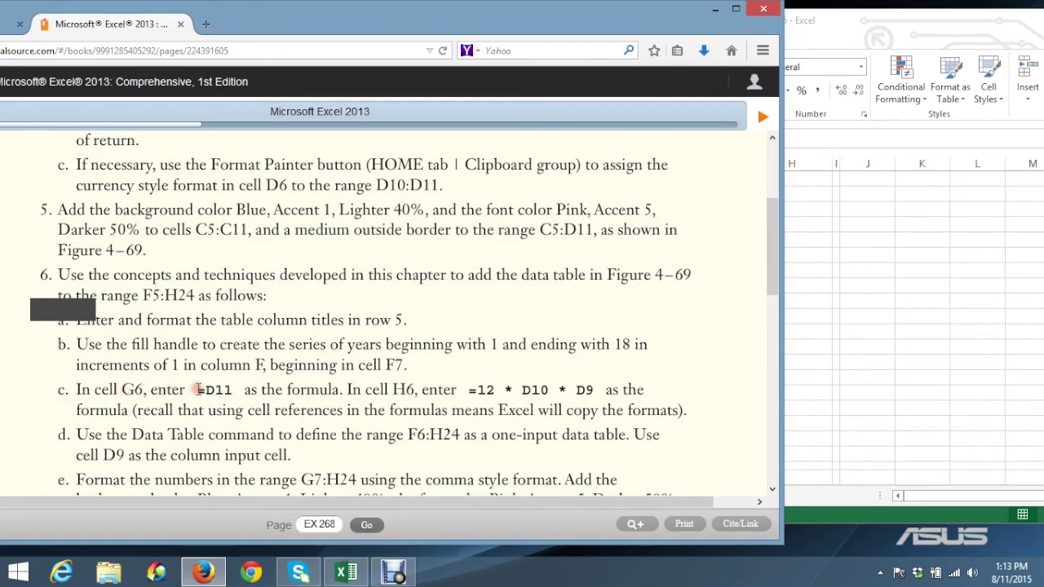
# Enter =D11 in G6 so it shows the future value of $101,634.58
pyautogui.click(866, 328)
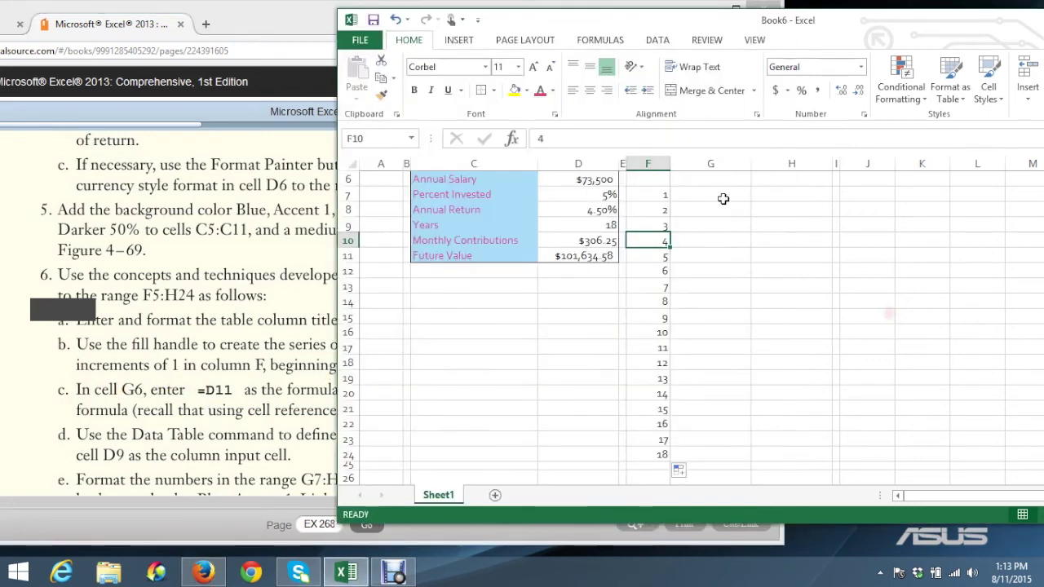
pyautogui.click(709, 180)
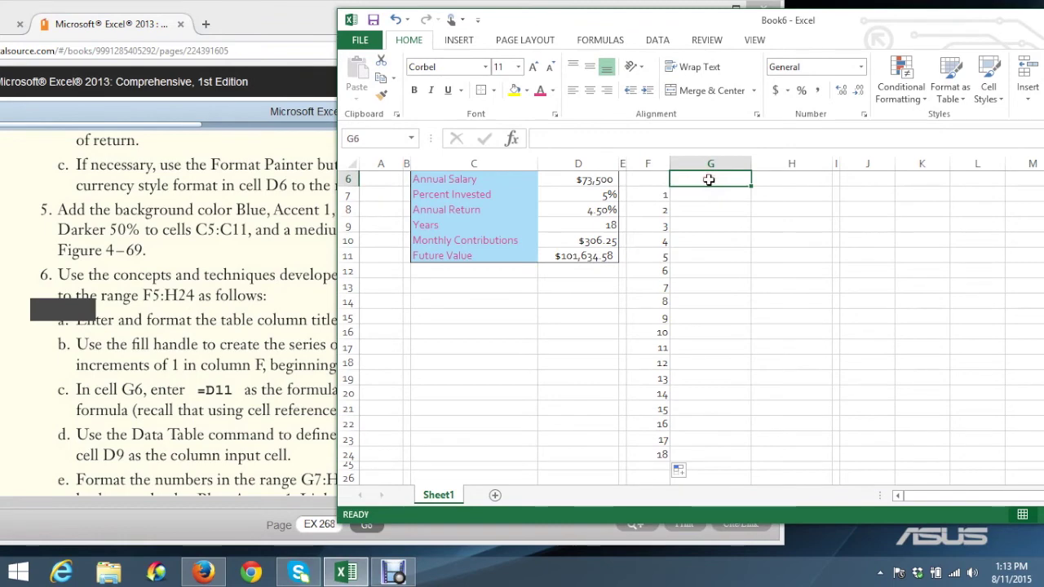
pyautogui.write('=')
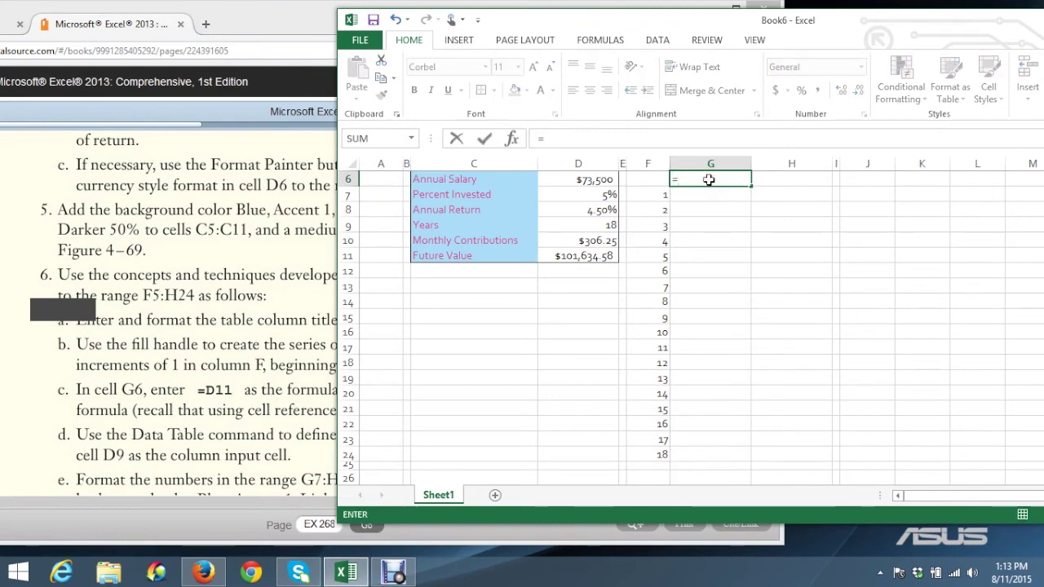
pyautogui.write('D11')
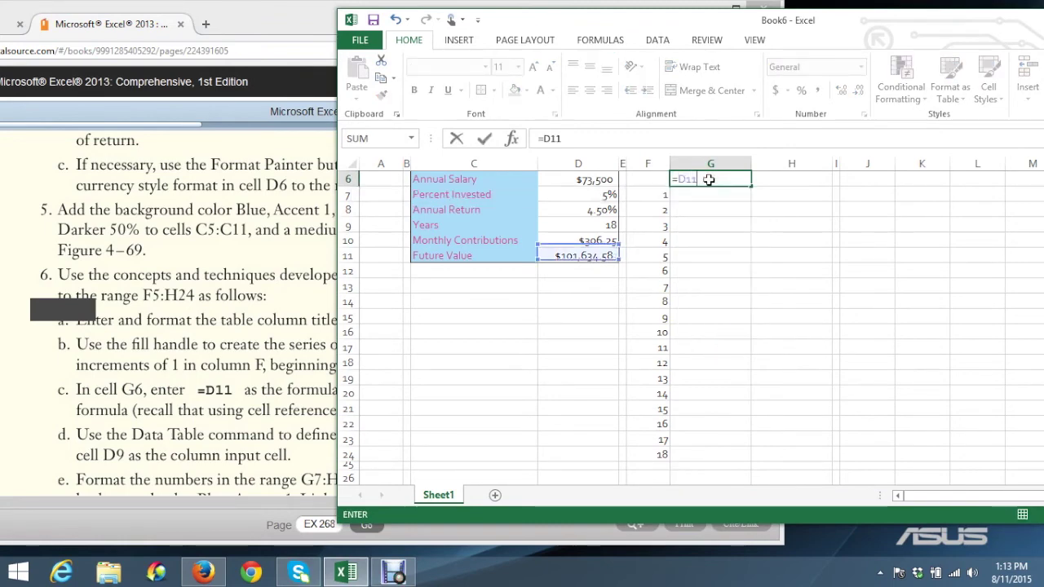
pyautogui.click(485, 139)
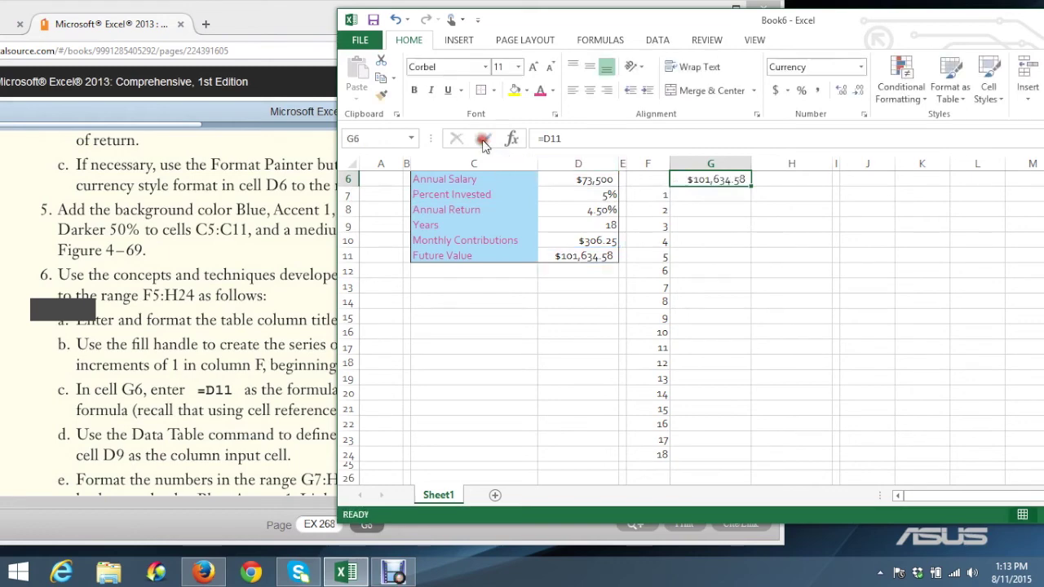
# Return to the textbook instructions at step 6c's H6 formula
pyautogui.click(283, 411)
pyautogui.click(391, 387)
pyautogui.click(467, 390)
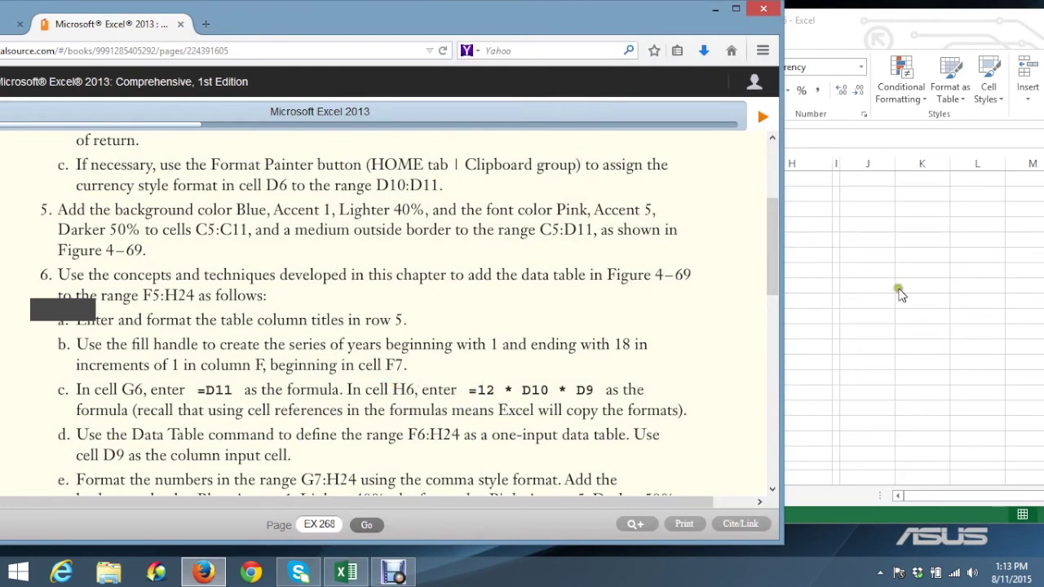
# Select H6, then reposition the textbook and read item 6 steps a–e before returning to Excel
pyautogui.click(897, 286)
pyautogui.click(793, 180)
pyautogui.moveTo(259, 13); pyautogui.dragTo(173, 0)
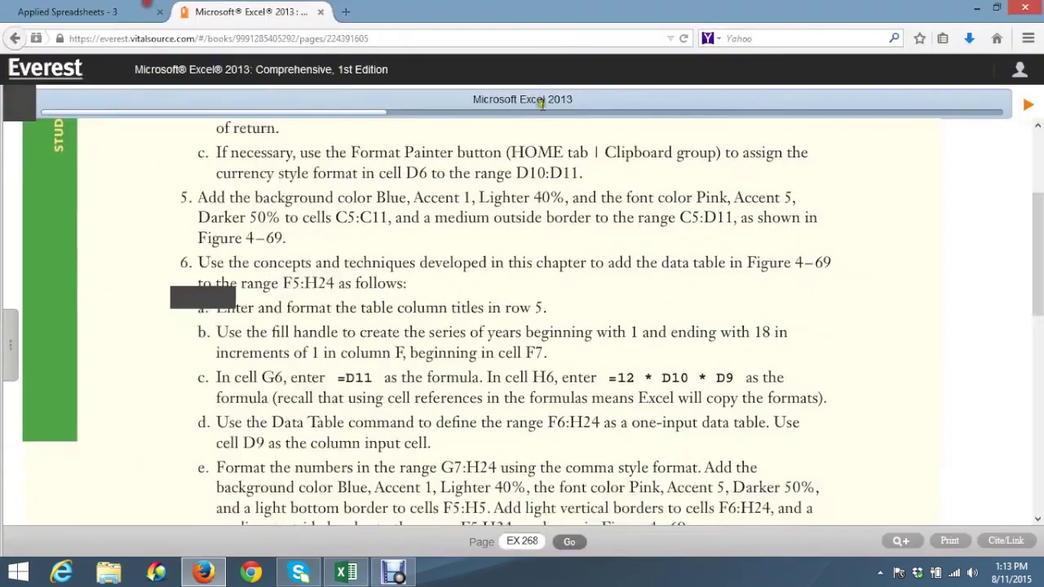
pyautogui.click(1001, 8)
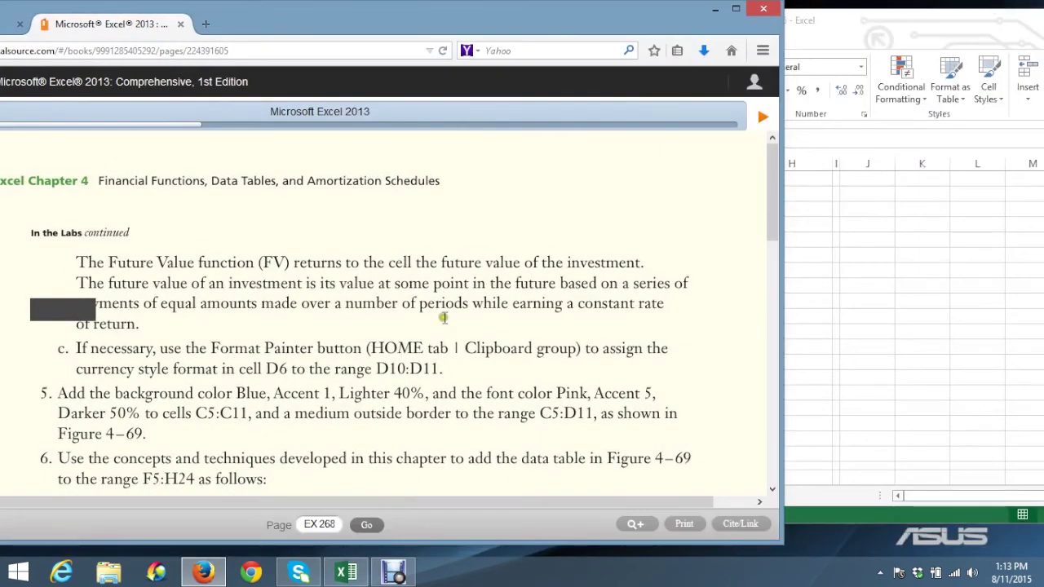
pyautogui.scroll(-2, 479, 328)
pyautogui.scroll(-4, 479, 328)
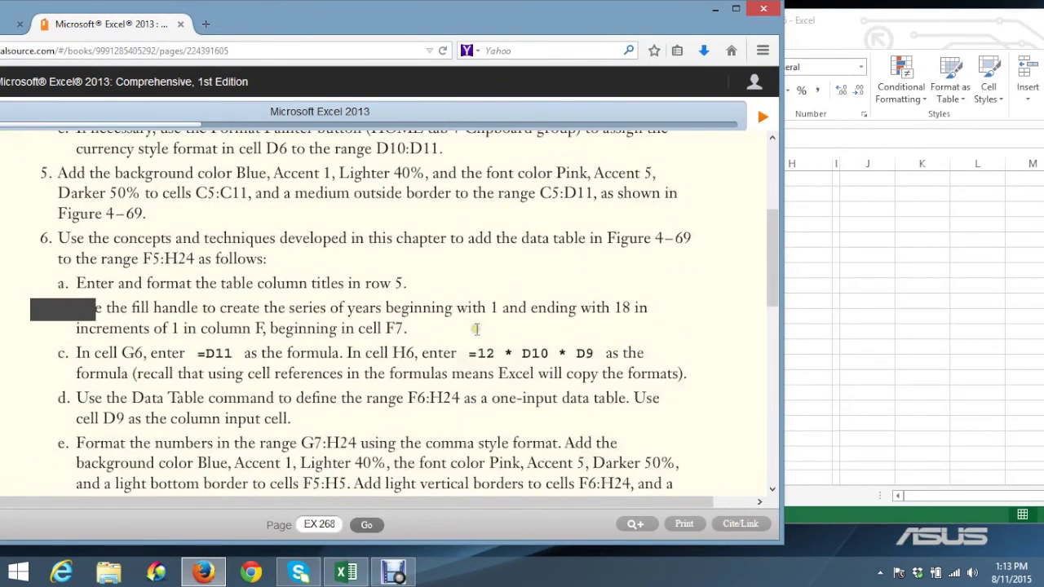
pyautogui.hotkey('alt', 'Tab')
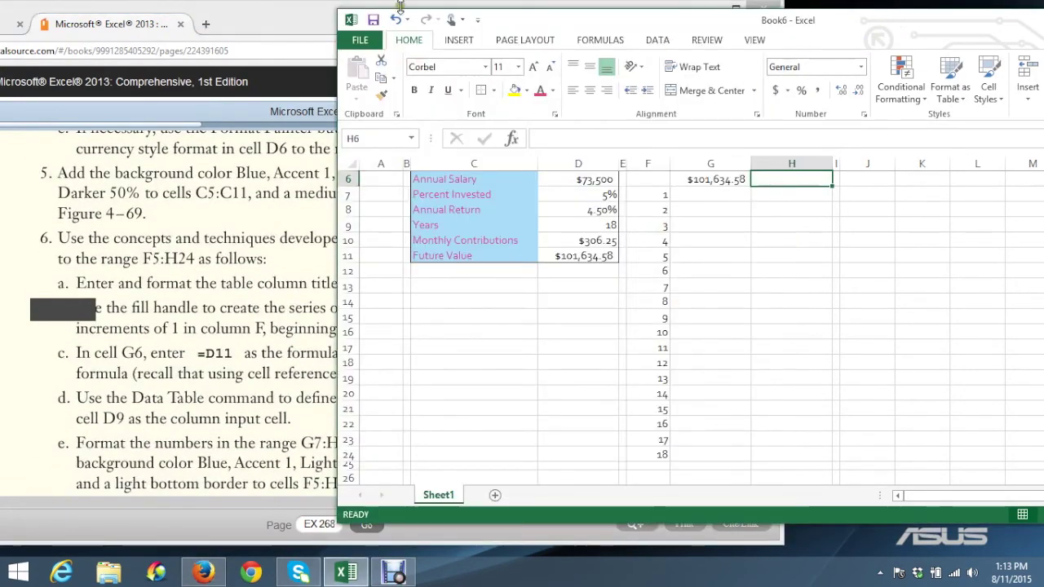
# Enter =12*D10*D9 in H6 so it shows the employee investment of $66,150.00
pyautogui.moveTo(674, 8); pyautogui.dragTo(550, 52)
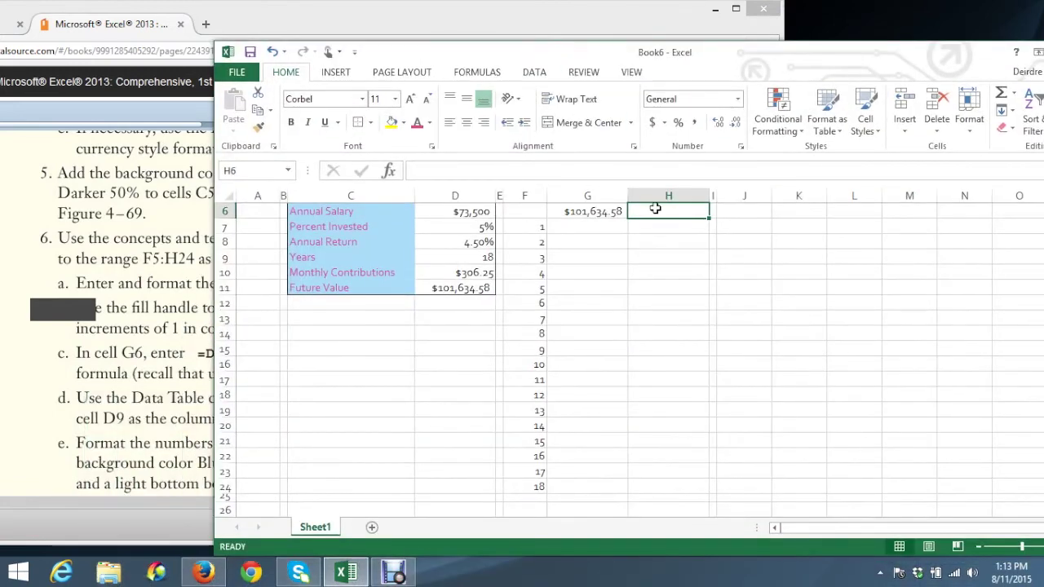
pyautogui.write('=12')
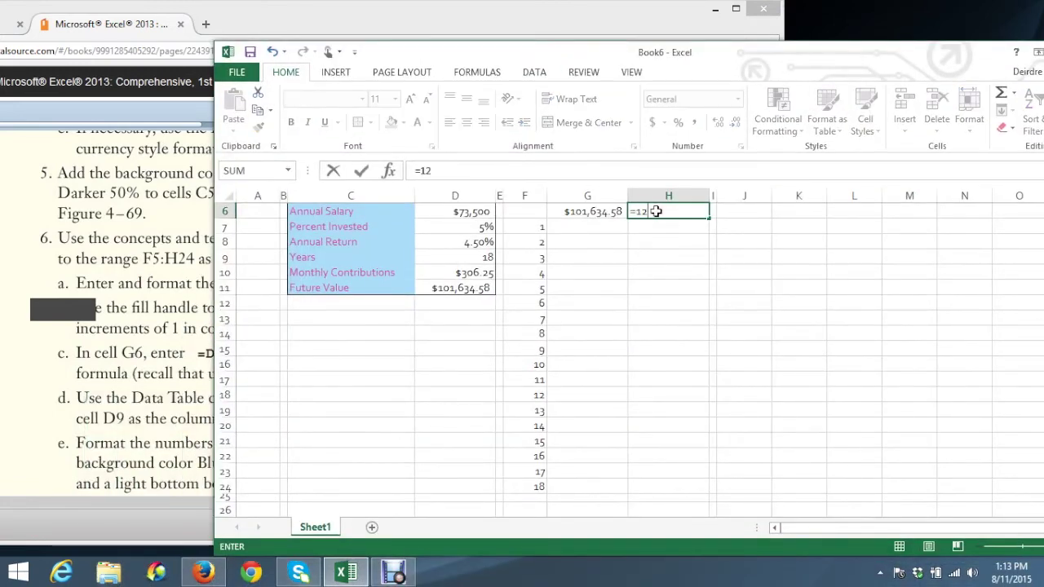
pyautogui.write('*')
pyautogui.moveTo(716, 50); pyautogui.dragTo(581, 99)
pyautogui.write('D10*')
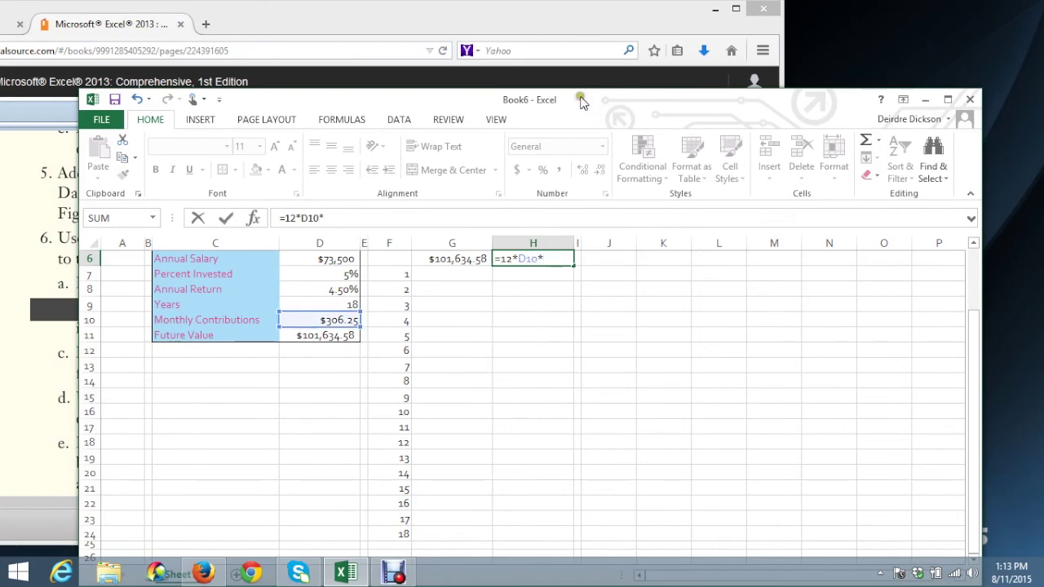
pyautogui.moveTo(581, 100)
pyautogui.mouseDown()
pyautogui.moveTo(593, 430)
pyautogui.moveTo(591, 148)
pyautogui.moveTo(565, 89)
pyautogui.mouseUp()
pyautogui.write('*')
pyautogui.write('D9')
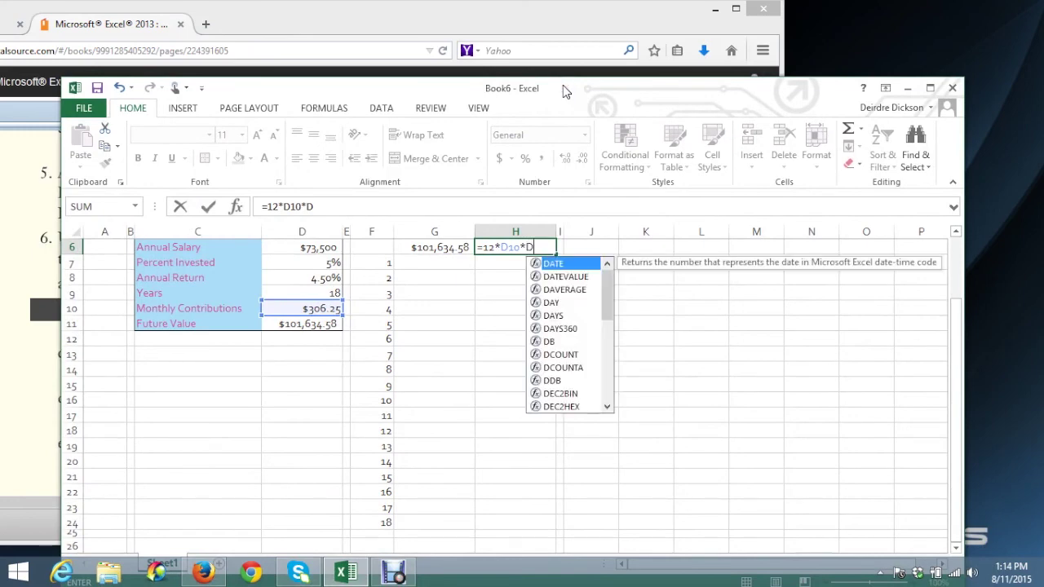
pyautogui.moveTo(603, 86); pyautogui.dragTo(657, 77)
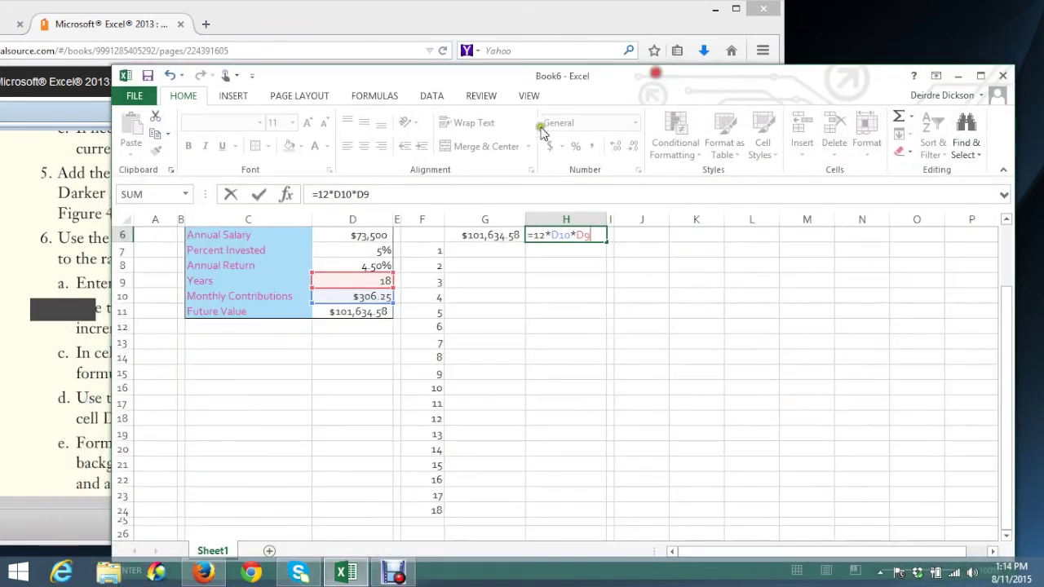
pyautogui.click(257, 195)
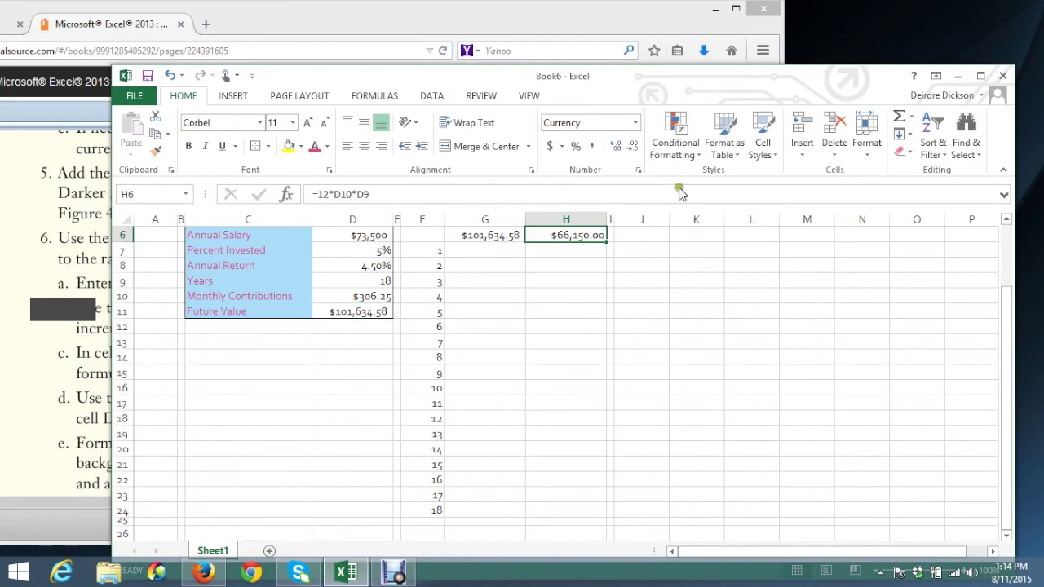
pyautogui.moveTo(640, 76); pyautogui.dragTo(897, 415)
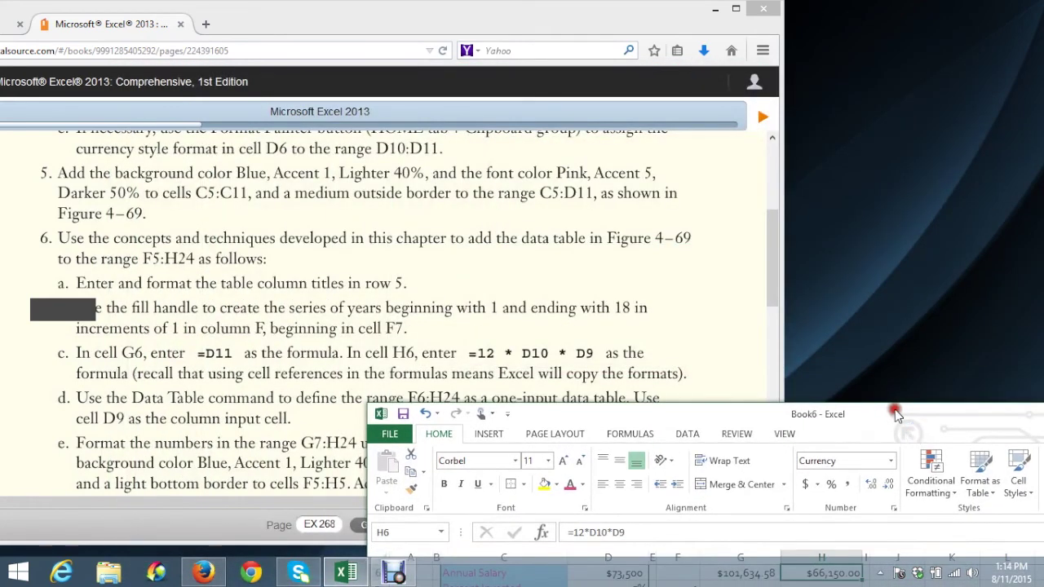
# Read step 6d defining F6:H24 as a one-input data table, then bring Excel forward
pyautogui.click(79, 397)
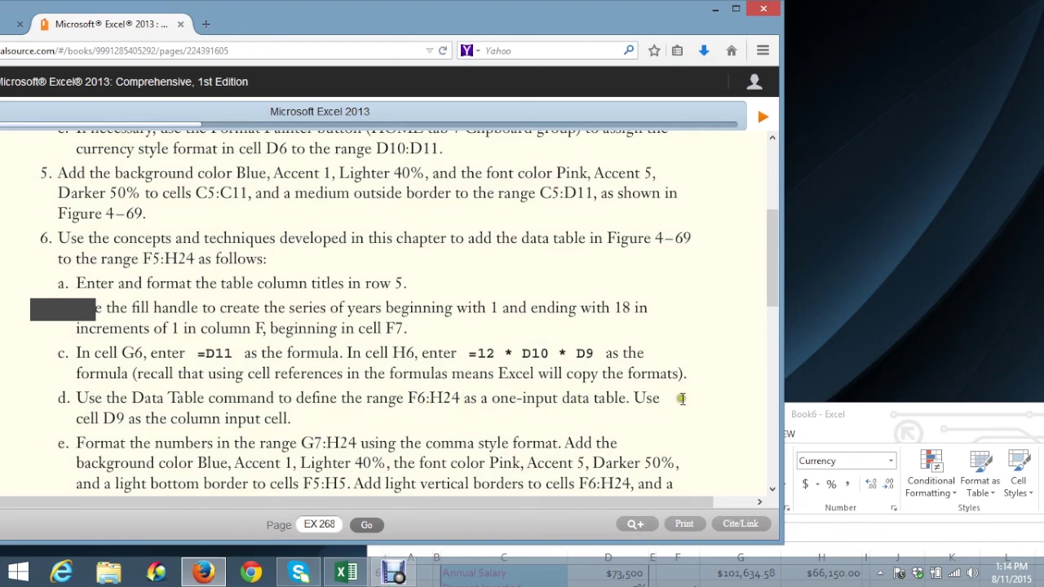
pyautogui.moveTo(889, 418); pyautogui.dragTo(555, 30)
pyautogui.scroll(1, 428, 265)
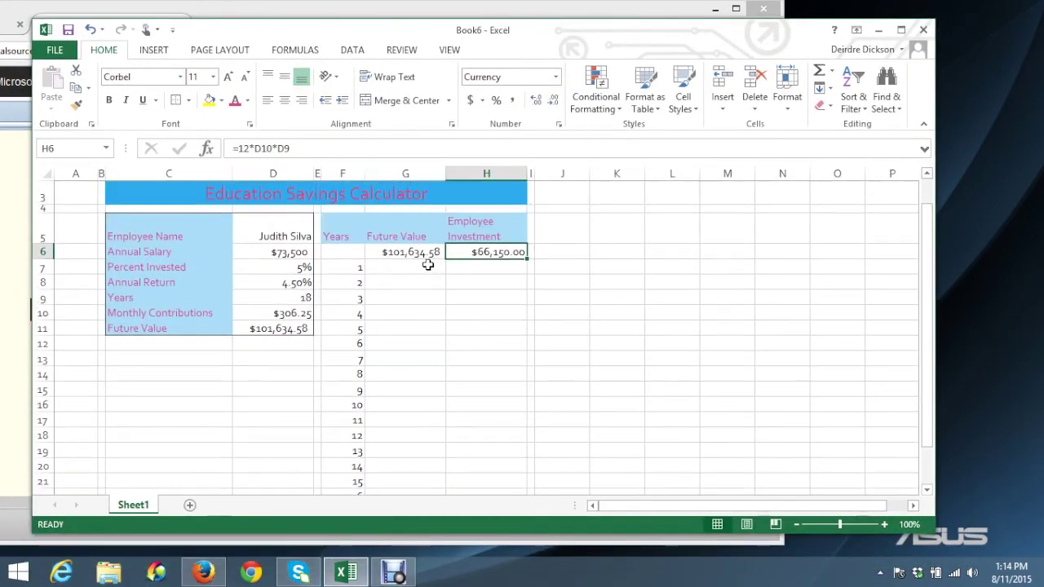
# Select F6:H24 and open What-If Analysis > Data Table from the DATA tab
pyautogui.moveTo(344, 254); pyautogui.dragTo(519, 468)
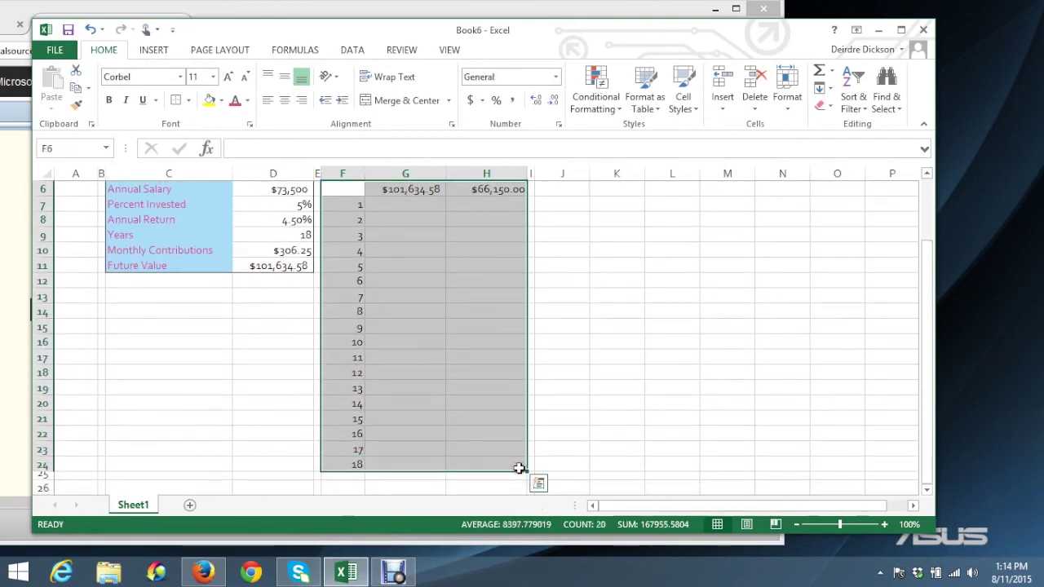
pyautogui.click(352, 51)
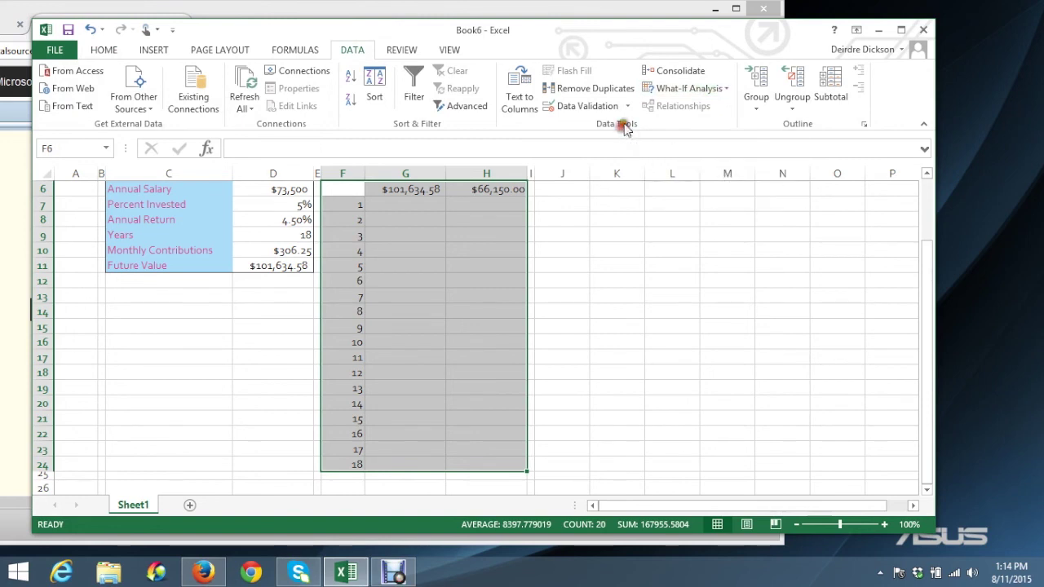
pyautogui.click(727, 91)
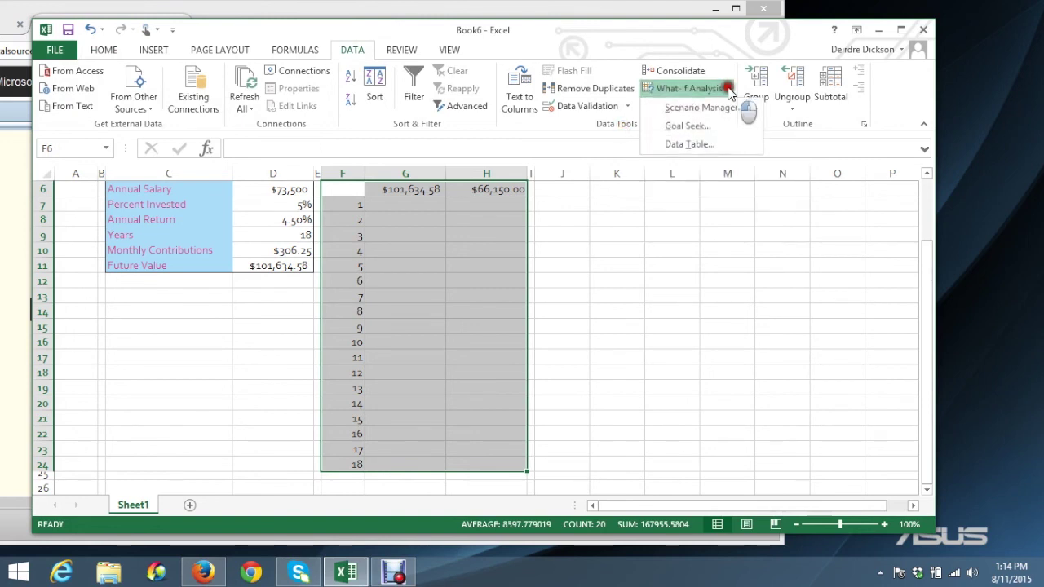
pyautogui.click(689, 144)
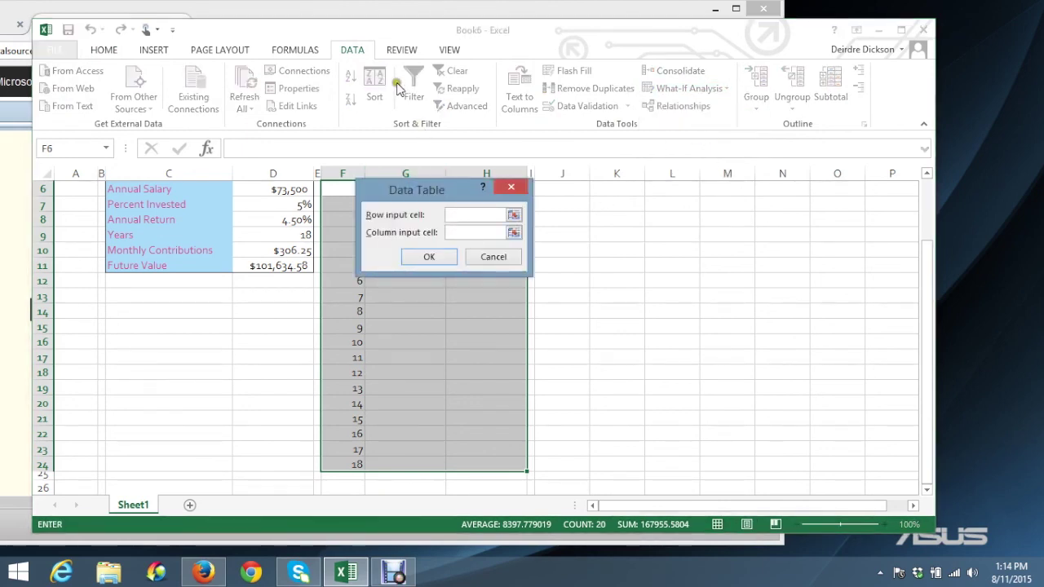
# Use D9 as the column input cell to fill G7:H24 with yearly future values and investments
pyautogui.moveTo(349, 30); pyautogui.dragTo(612, 41)
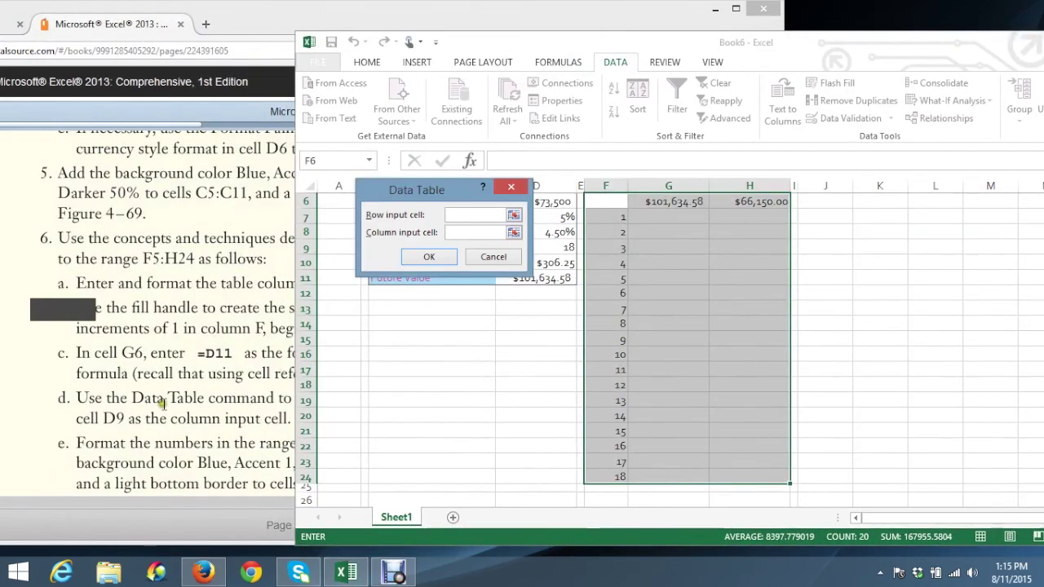
pyautogui.click(104, 417)
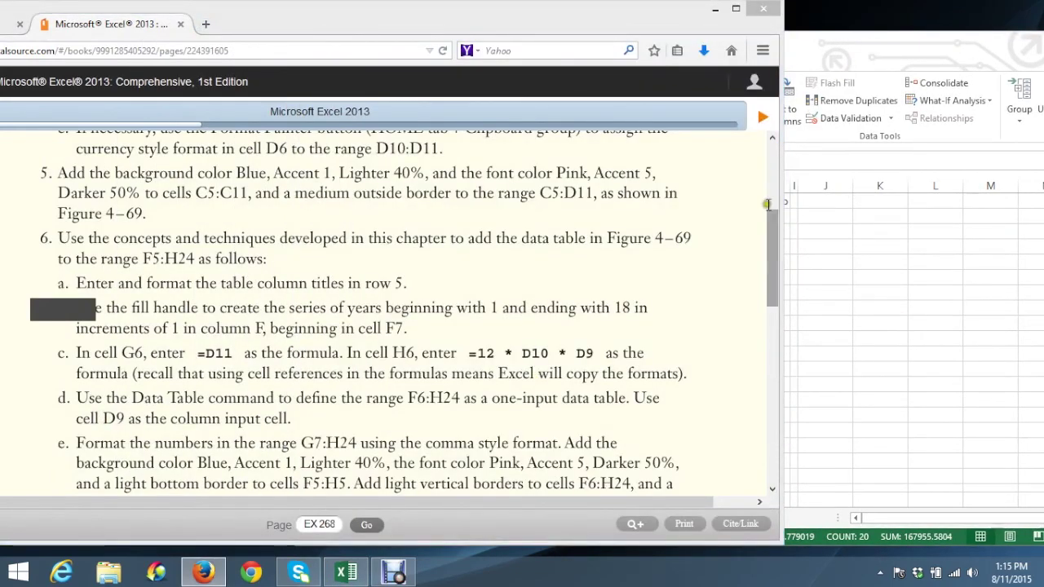
pyautogui.moveTo(684, 12); pyautogui.dragTo(413, 248)
pyautogui.click(729, 271)
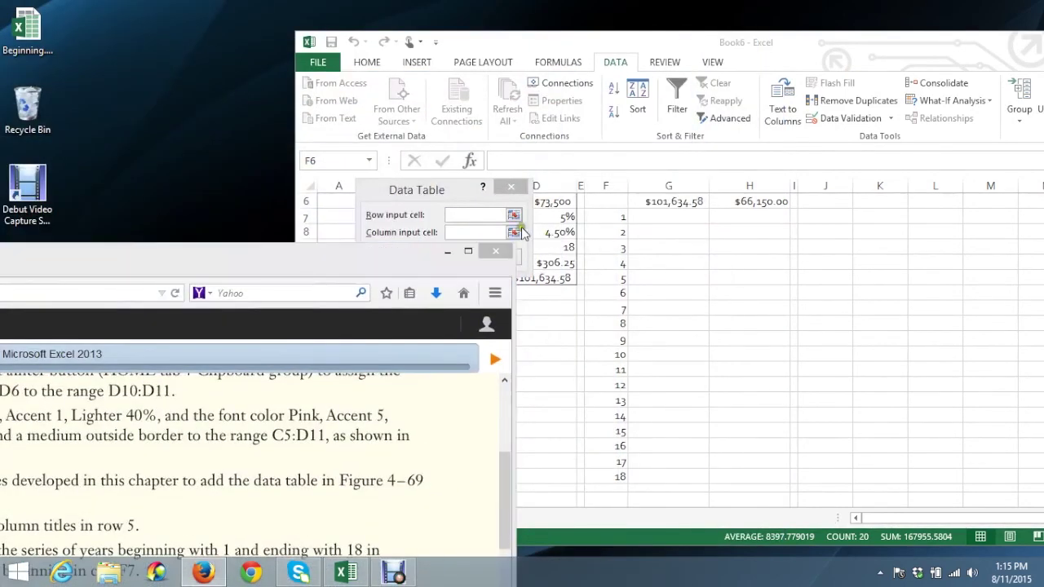
pyautogui.click(455, 234)
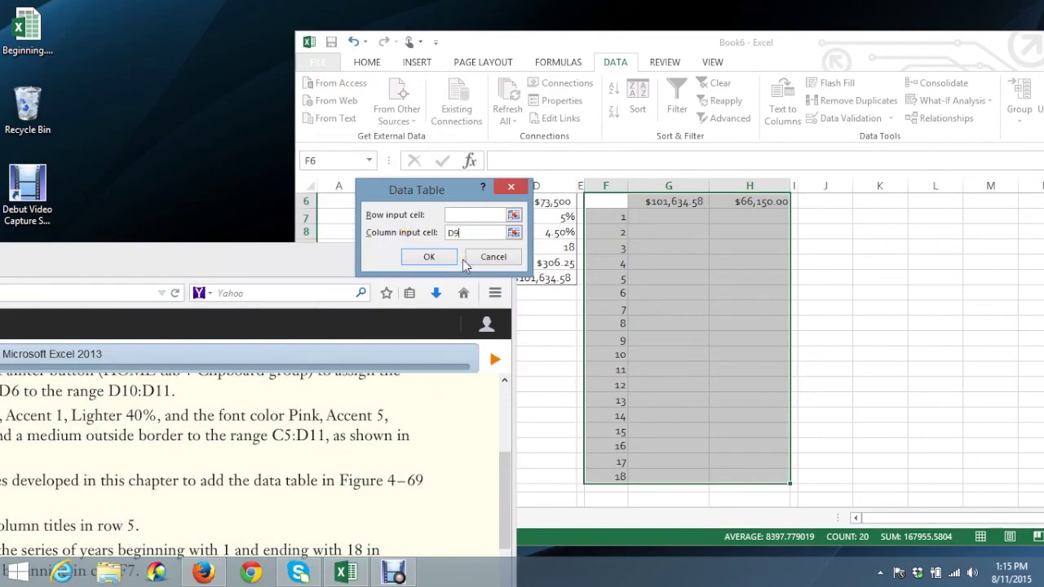
pyautogui.moveTo(228, 252); pyautogui.dragTo(674, 27)
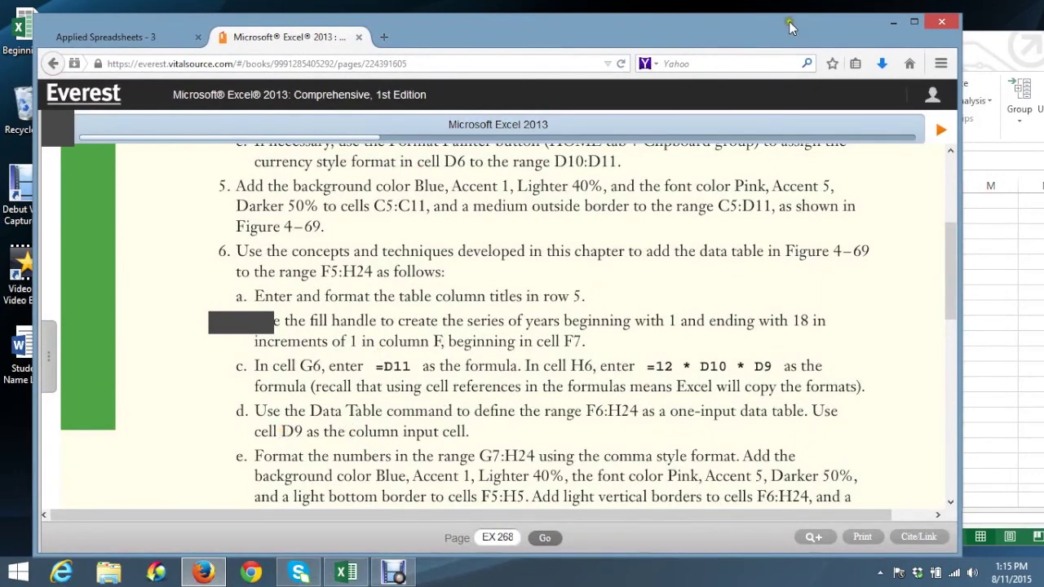
pyautogui.moveTo(798, 28); pyautogui.dragTo(416, 48)
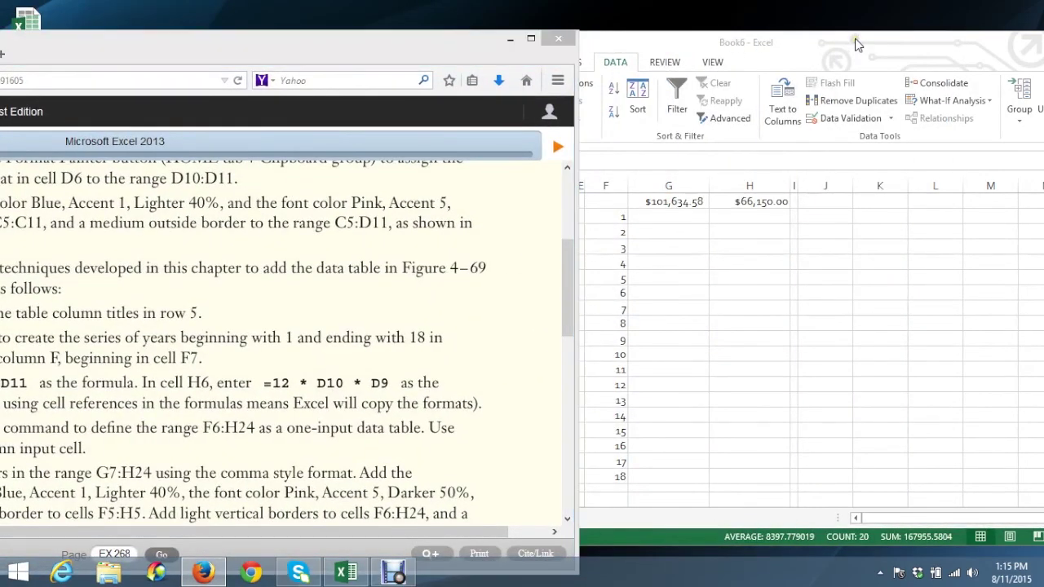
pyautogui.moveTo(480, 39); pyautogui.dragTo(485, 340)
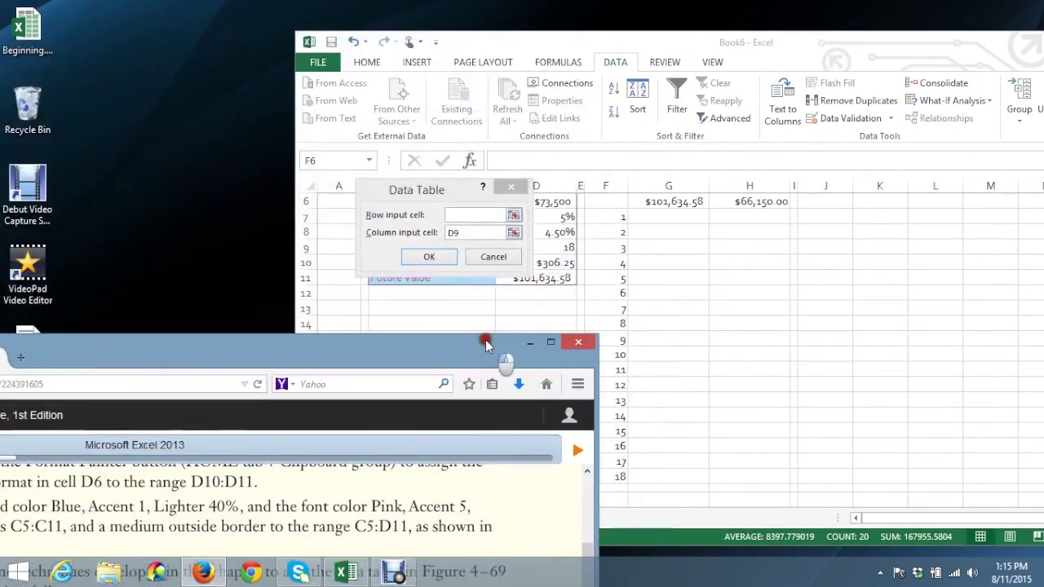
pyautogui.click(429, 257)
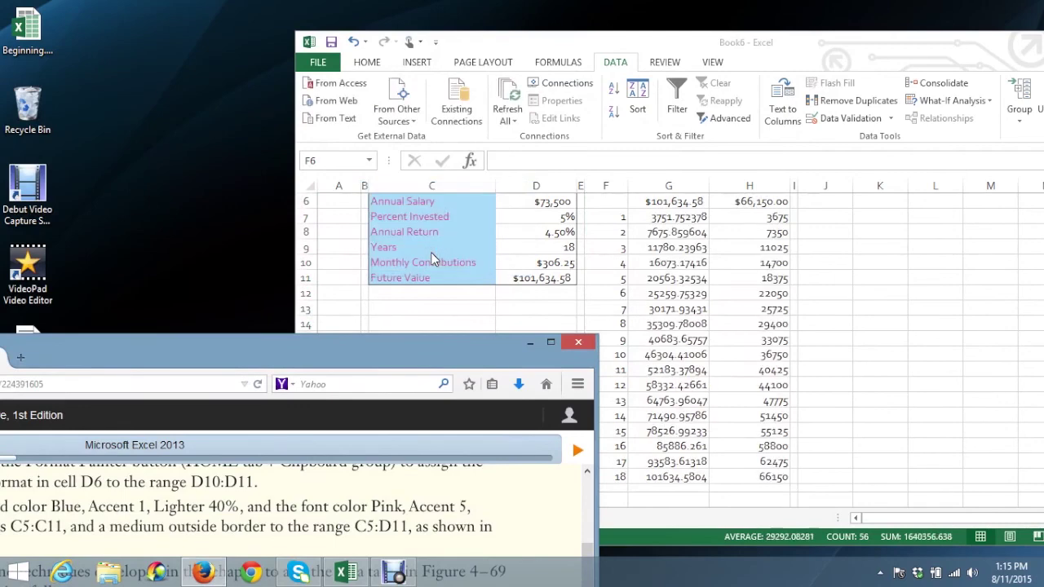
pyautogui.click(674, 218)
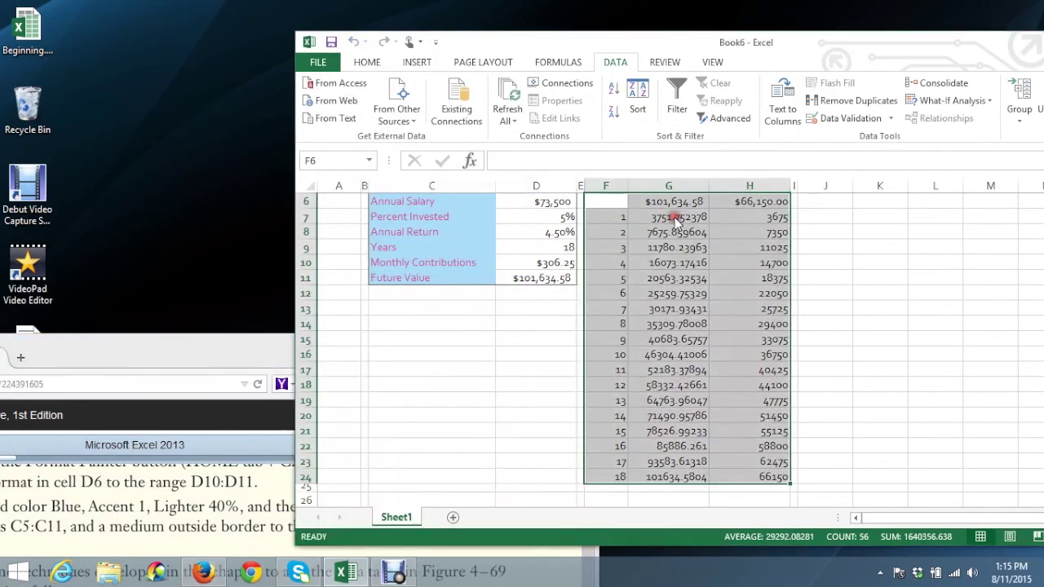
pyautogui.click(675, 232)
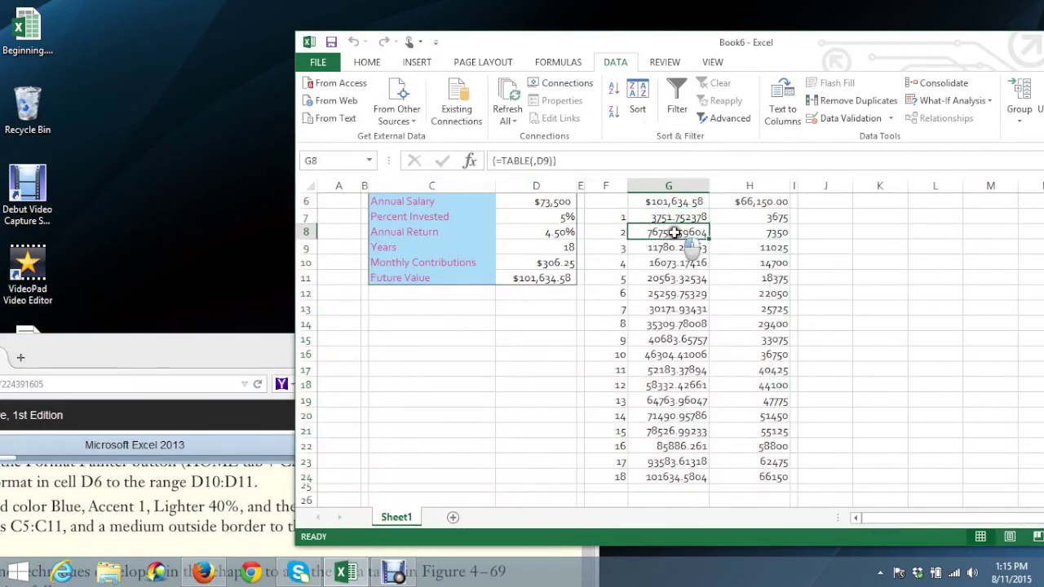
pyautogui.moveTo(252, 342); pyautogui.dragTo(501, 3)
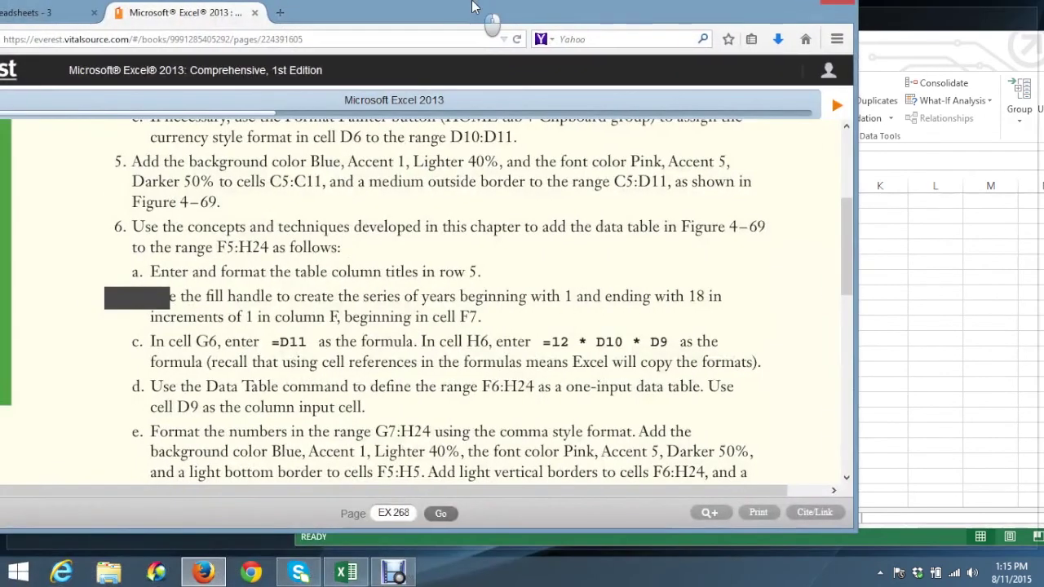
pyautogui.scroll(4, 459, 327)
pyautogui.scroll(-2, 451, 328)
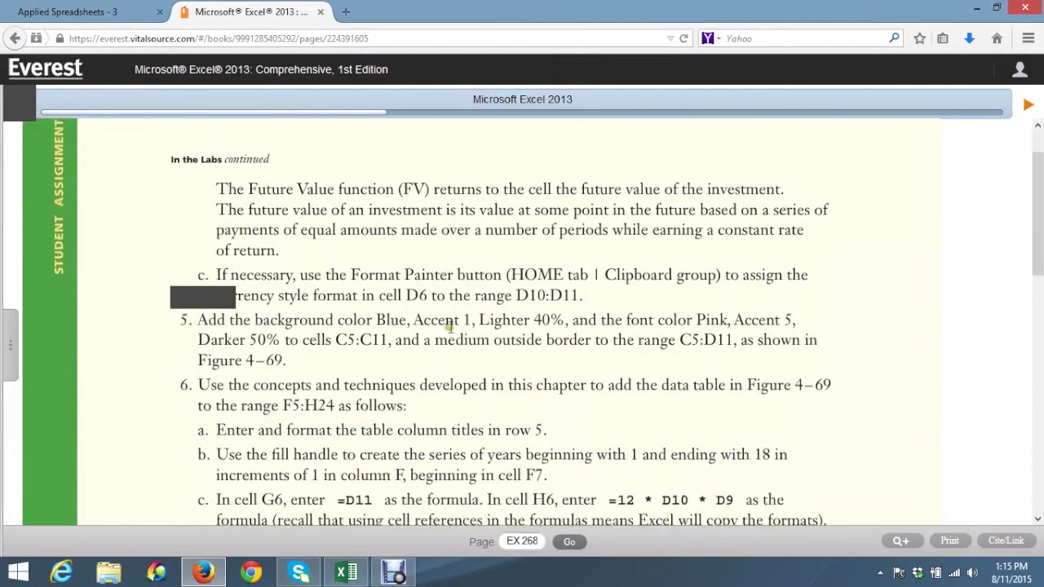
pyautogui.scroll(1, 443, 343)
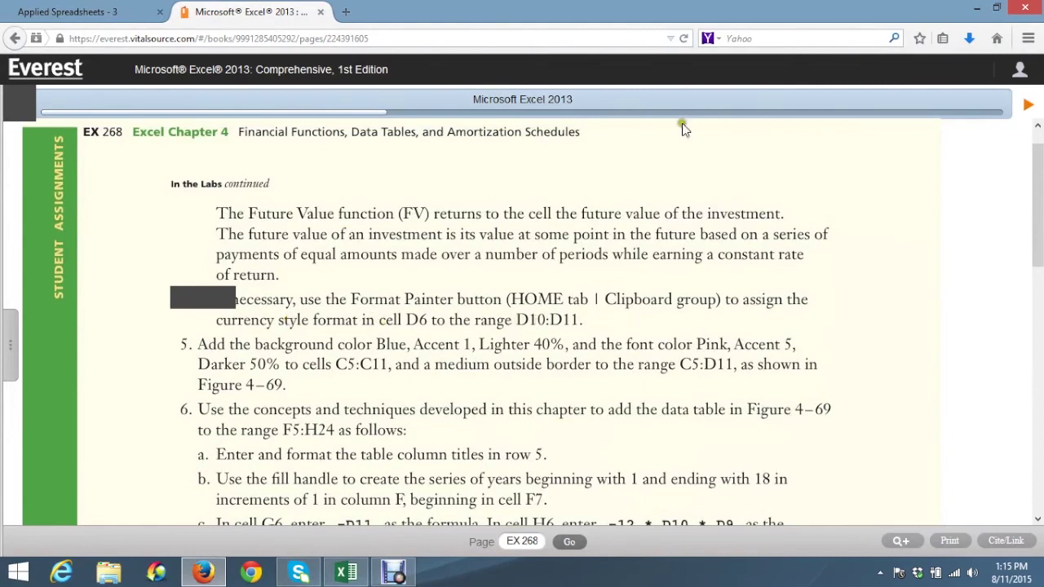
pyautogui.click(997, 7)
pyautogui.click(675, 219)
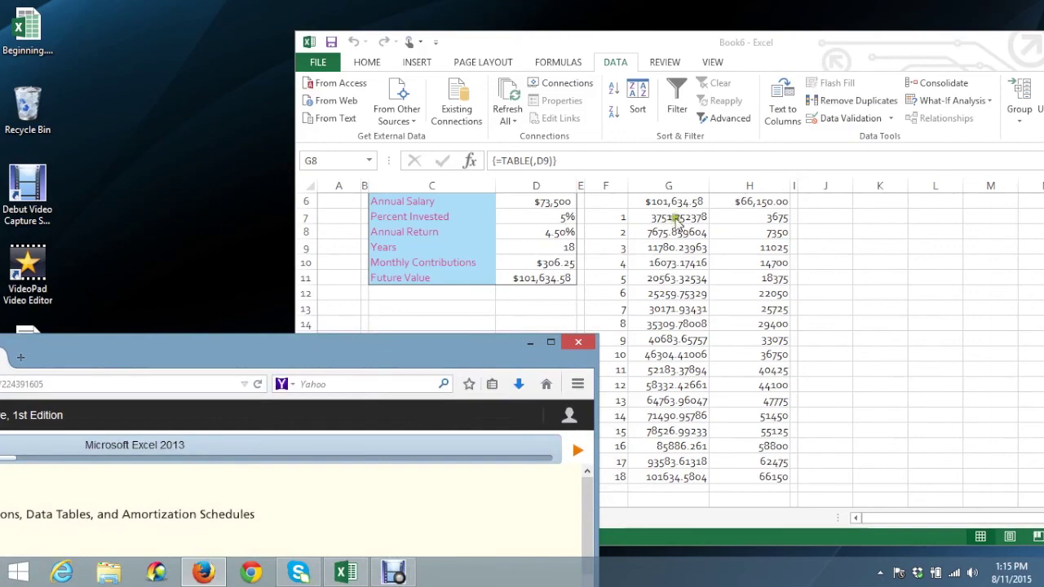
pyautogui.click(673, 217)
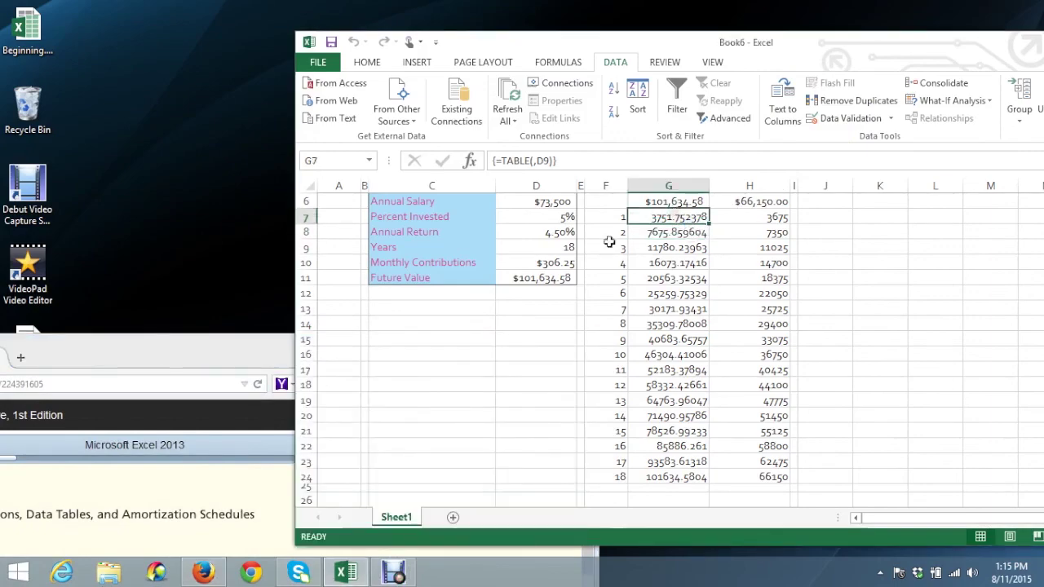
pyautogui.moveTo(232, 340); pyautogui.dragTo(464, 40)
pyautogui.scroll(-4, 417, 398)
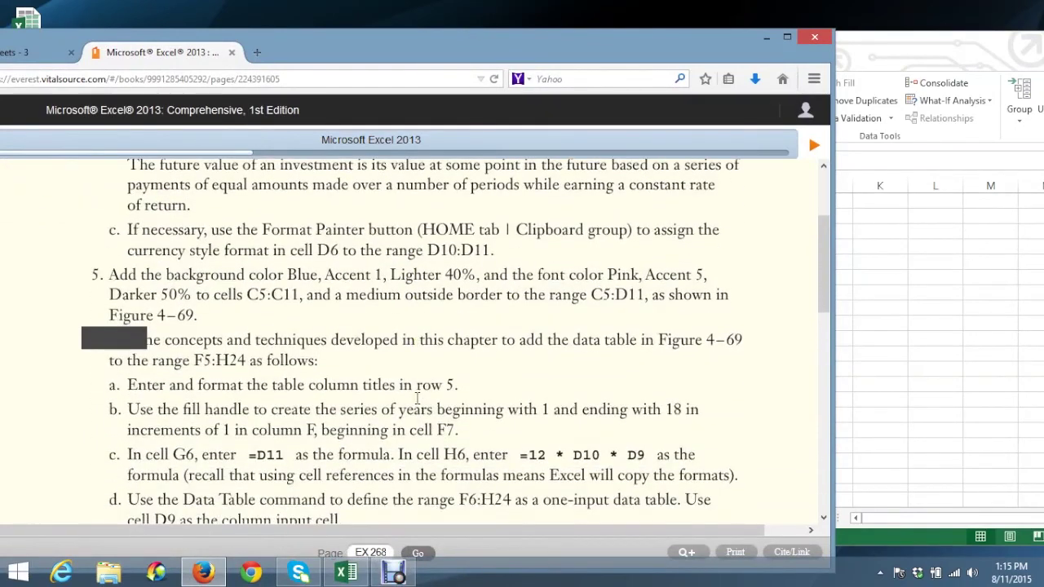
pyautogui.scroll(-3, 416, 398)
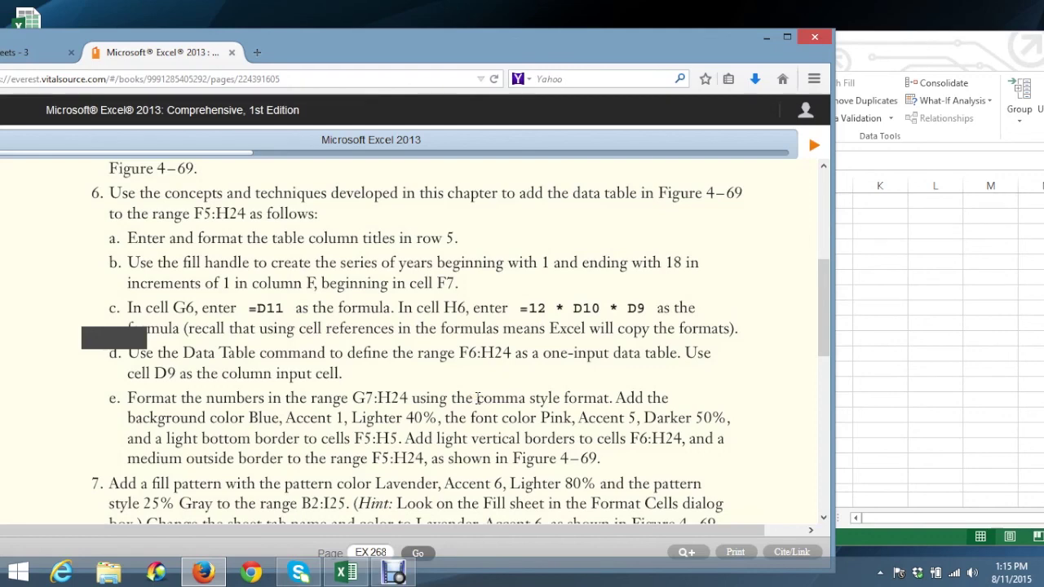
pyautogui.click(877, 362)
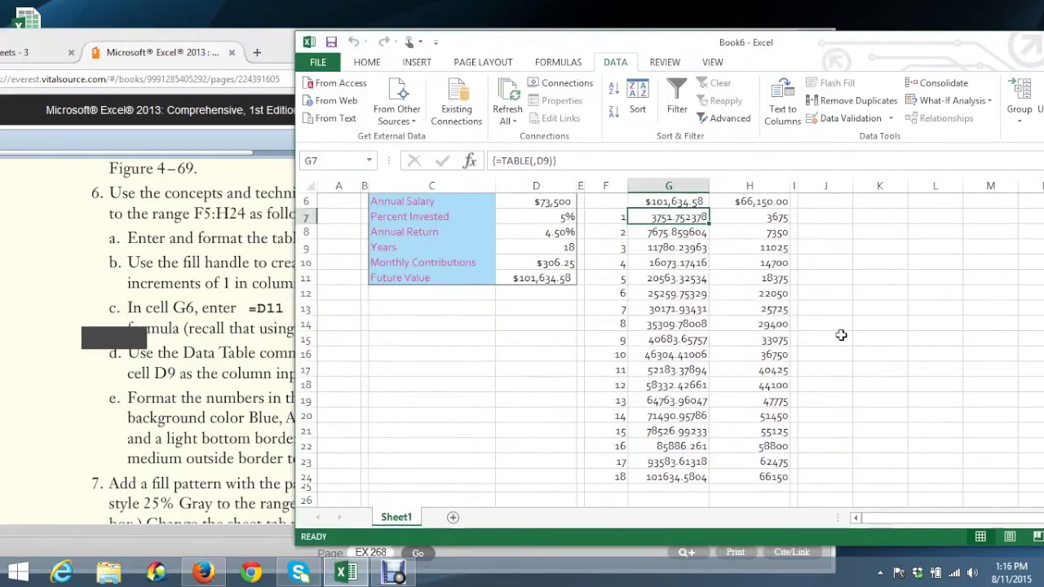
pyautogui.click(204, 424)
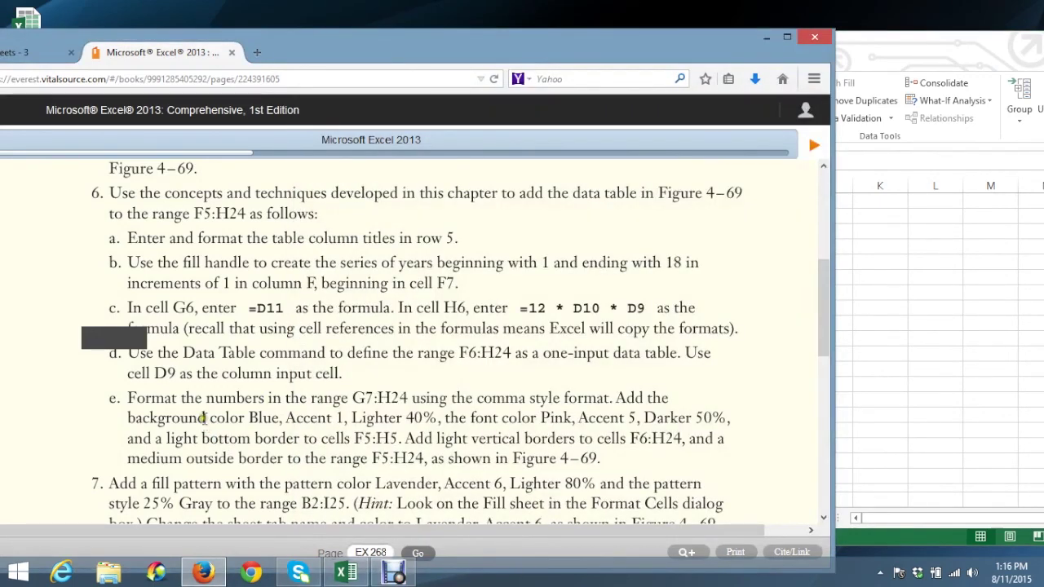
pyautogui.scroll(-1, 204, 418)
pyautogui.click(246, 381)
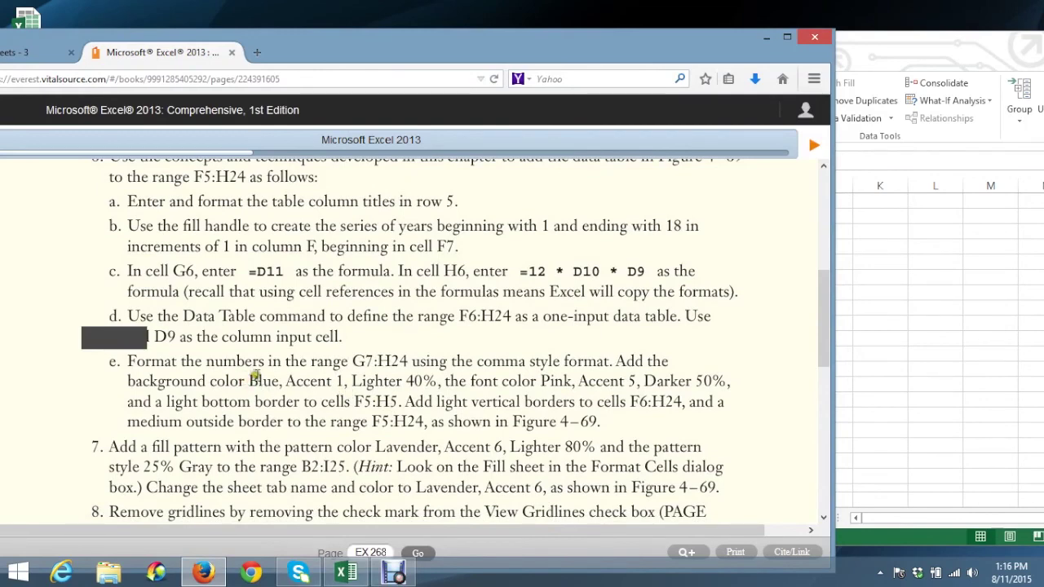
pyautogui.click(881, 350)
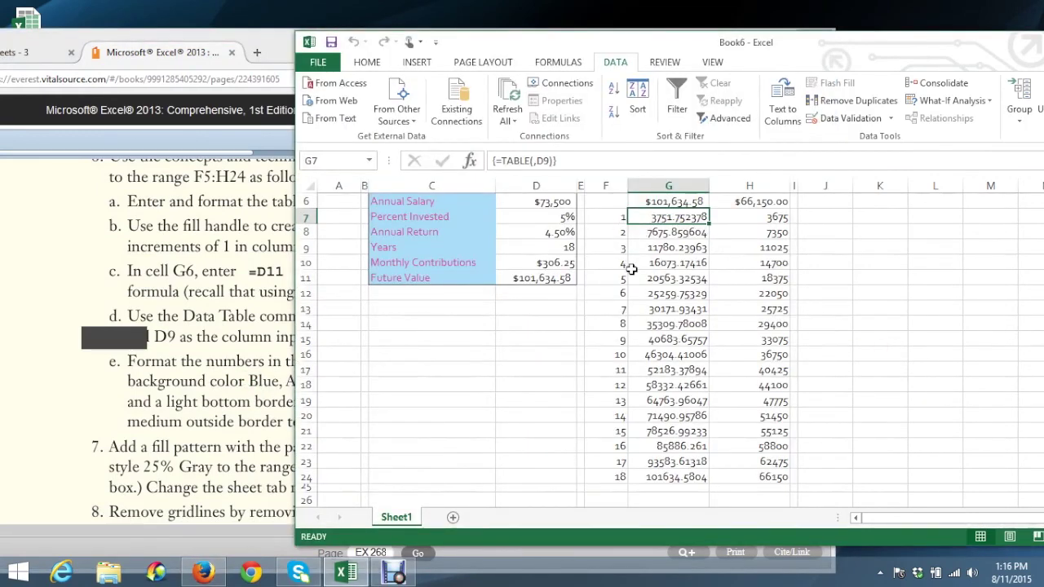
pyautogui.scroll(2, 633, 269)
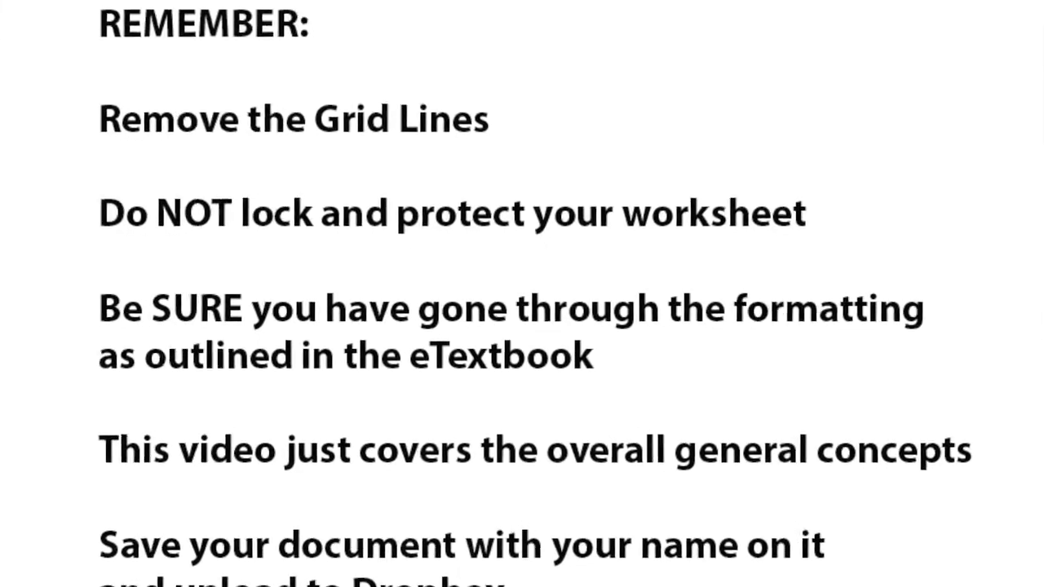